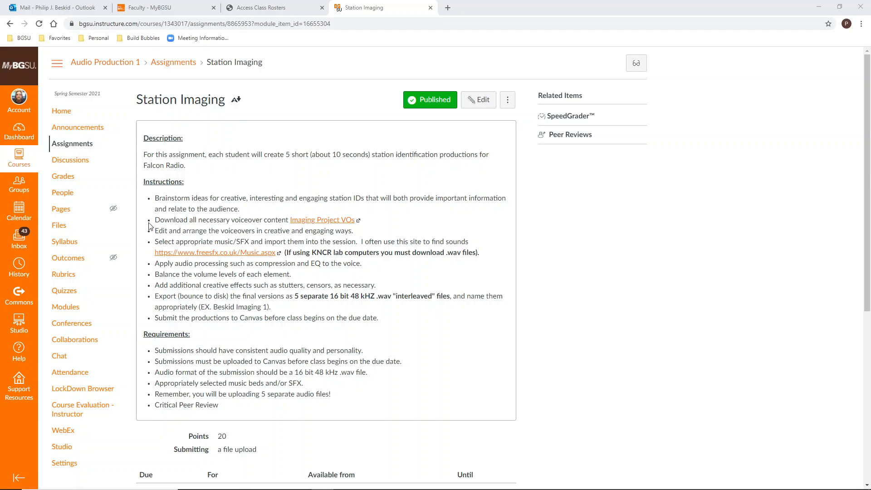
Highlight the voiceover download instruction in the assignment and open the Imaging Project VOs folder link, then minimize the browser
{"action": "left_click_drag", "start_coordinate": [156, 220], "coordinate": [263, 221]}
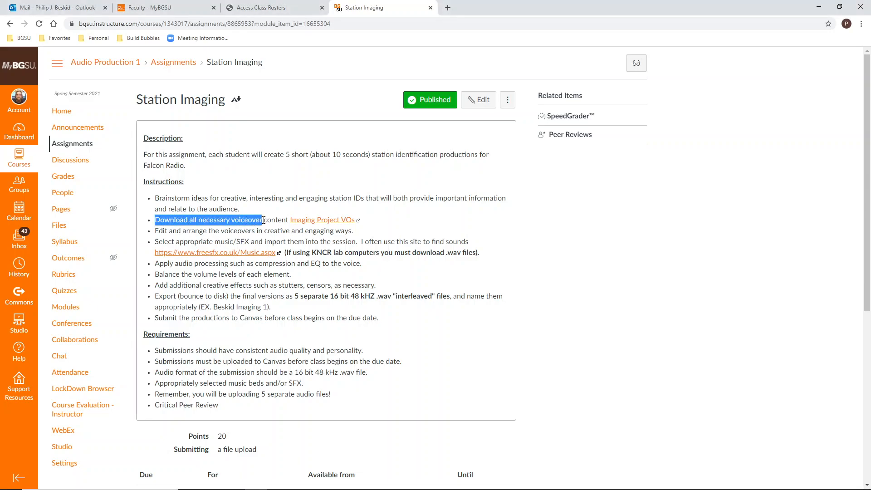
{"action": "left_click", "coordinate": [404, 231]}
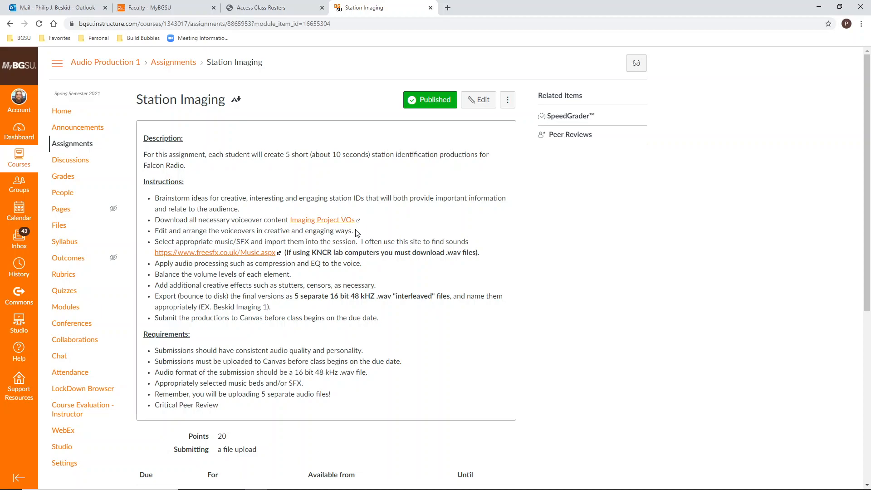
{"action": "left_click", "coordinate": [338, 221]}
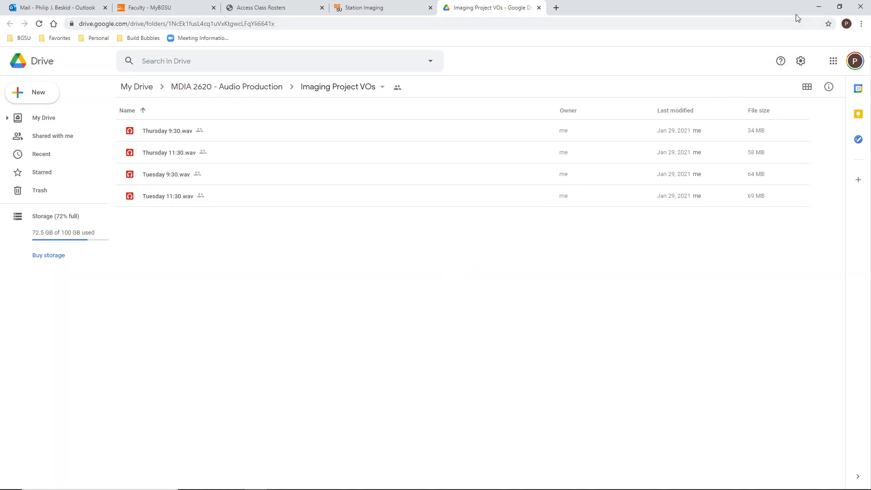
{"action": "left_click", "coordinate": [812, 11]}
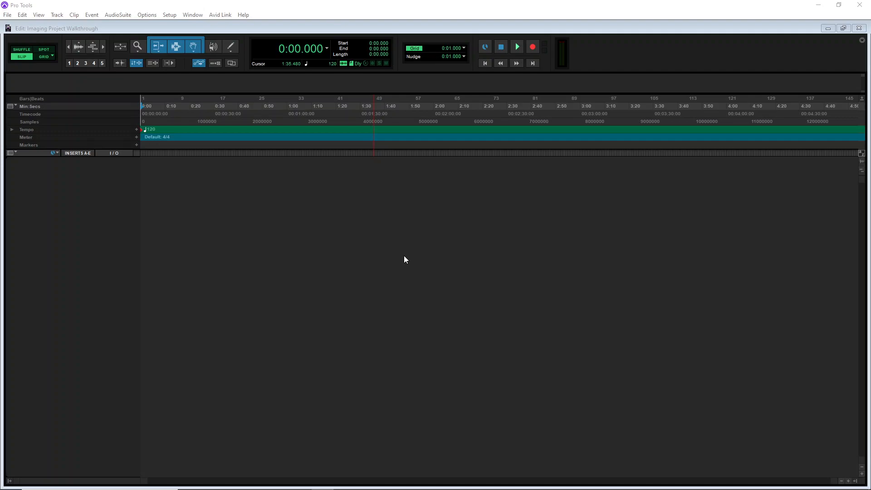
Open the Import Audio dialog and browse into the session's Bounced Files folder
{"action": "left_click", "coordinate": [8, 15]}
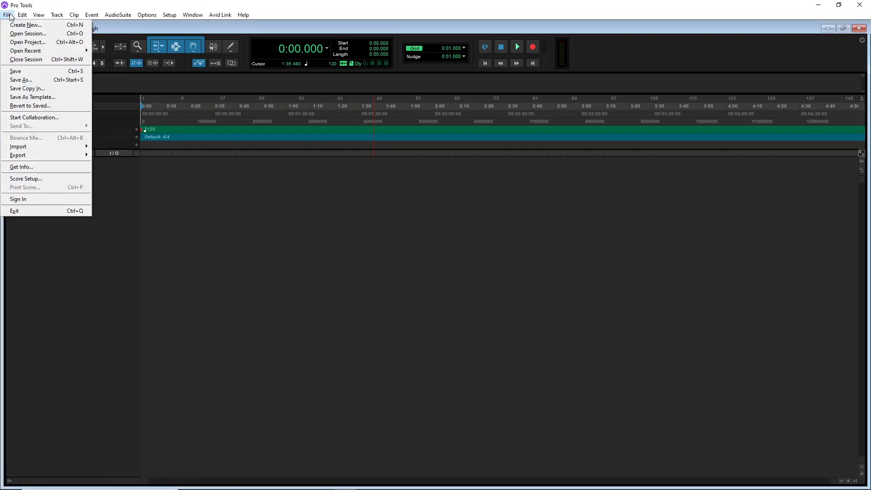
{"action": "mouse_move", "coordinate": [68, 146]}
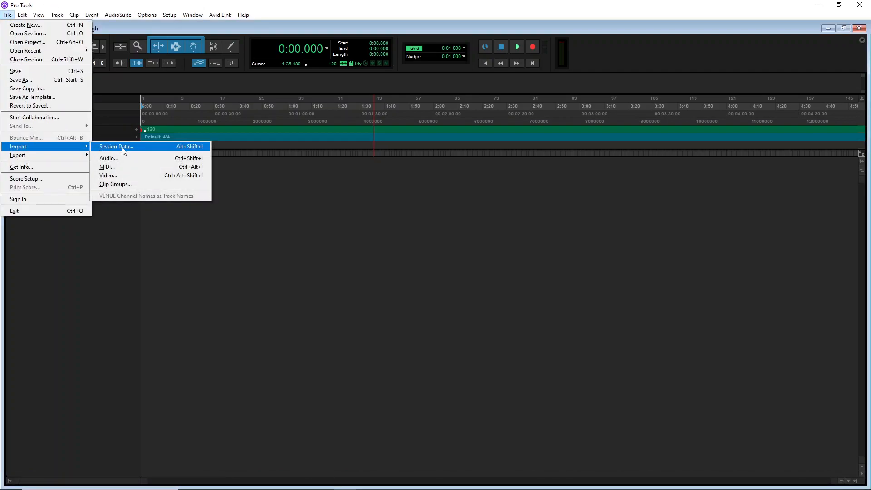
{"action": "left_click", "coordinate": [129, 159]}
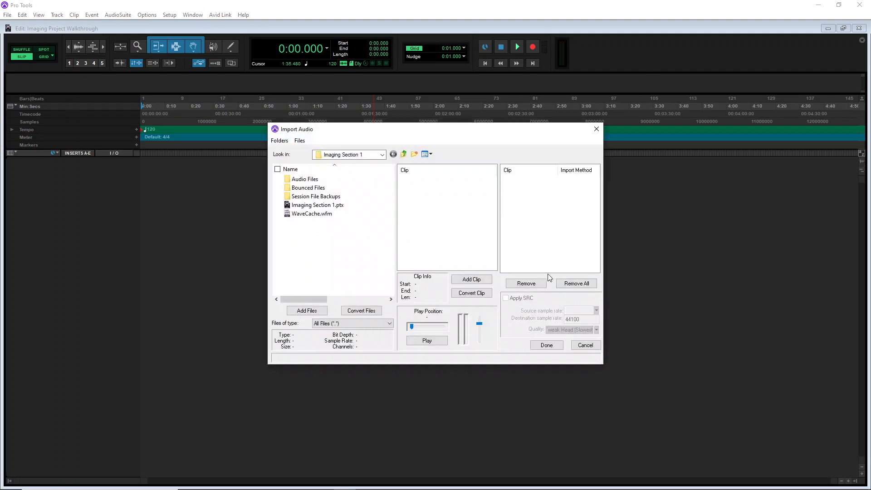
{"action": "left_click_drag", "start_coordinate": [428, 136], "coordinate": [324, 143]}
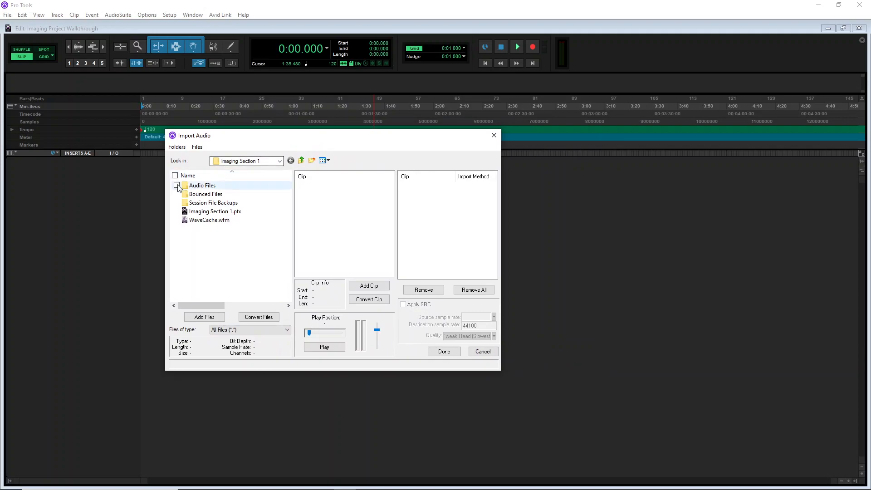
{"action": "left_click", "coordinate": [212, 195]}
{"action": "double_click", "coordinate": [212, 195]}
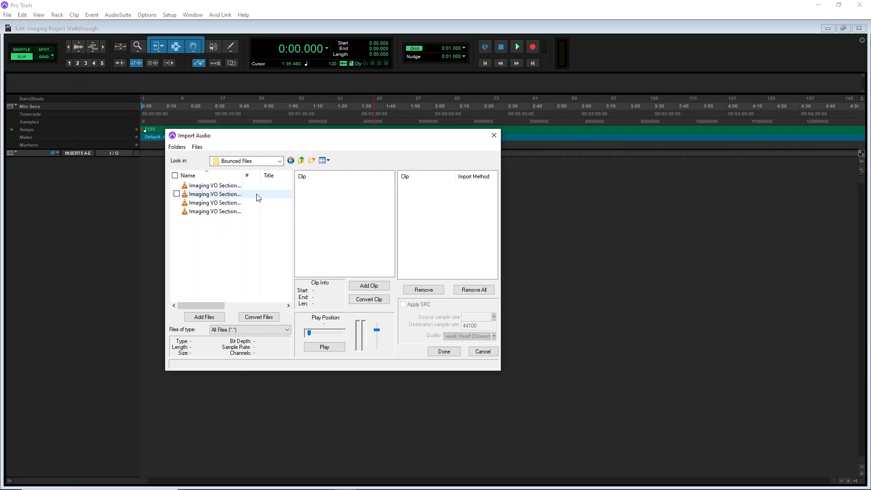
Pick Imaging VO Section 3.wav and add it to the import list for conversion
{"action": "left_click_drag", "start_coordinate": [237, 249], "coordinate": [210, 188]}
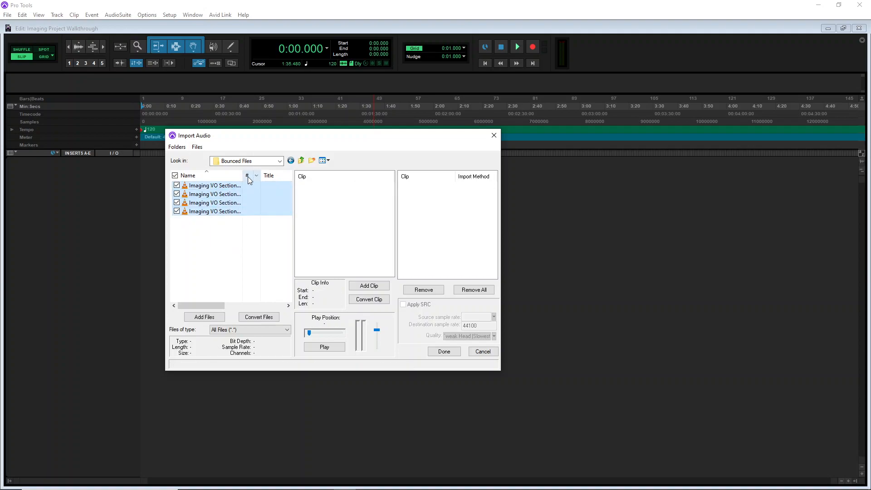
{"action": "left_click", "coordinate": [229, 276]}
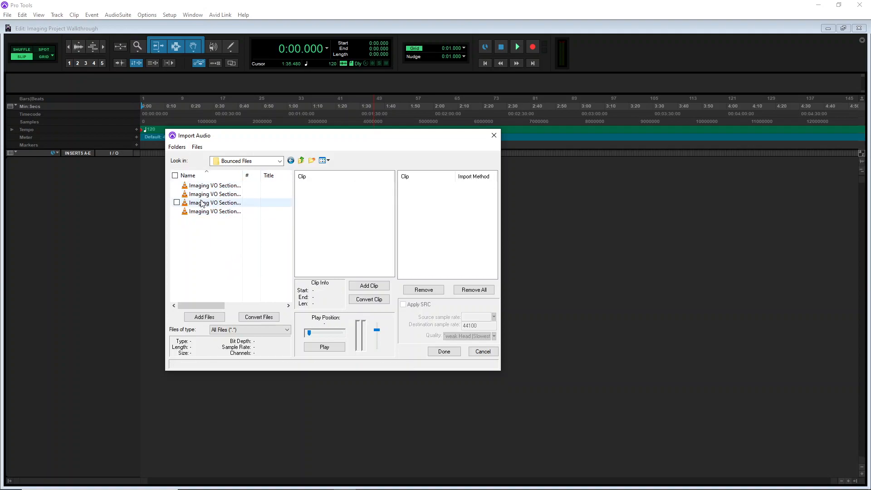
{"action": "left_click_drag", "start_coordinate": [240, 177], "coordinate": [269, 177]}
{"action": "left_click", "coordinate": [196, 204]}
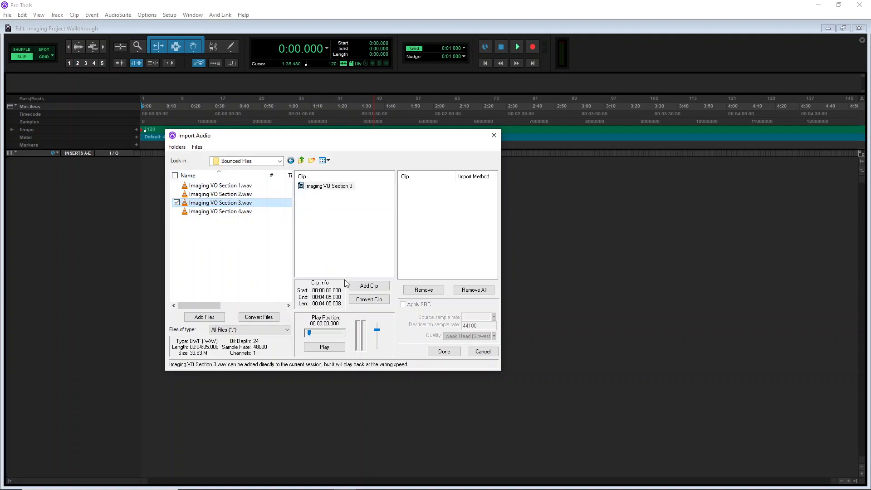
{"action": "left_click", "coordinate": [259, 317]}
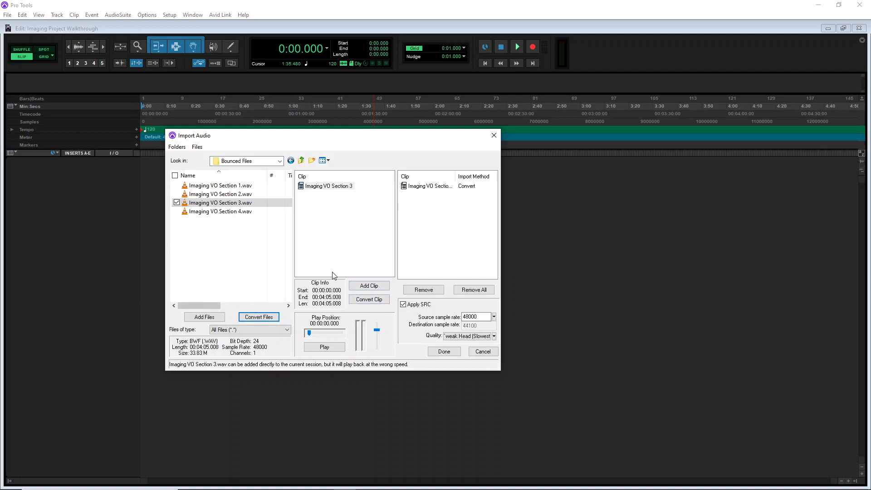
Finish the import into the current Audio Files folder as a new track at the session start
{"action": "left_click", "coordinate": [418, 190]}
{"action": "left_click", "coordinate": [417, 190]}
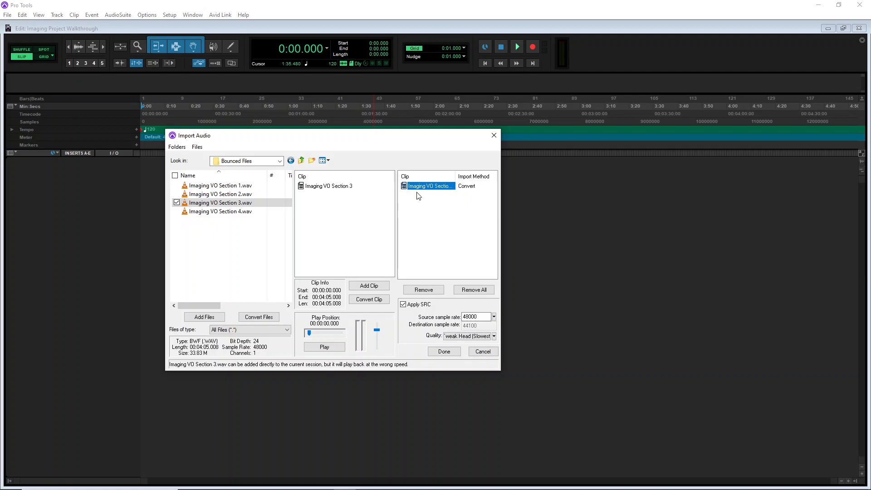
{"action": "left_click", "coordinate": [445, 351]}
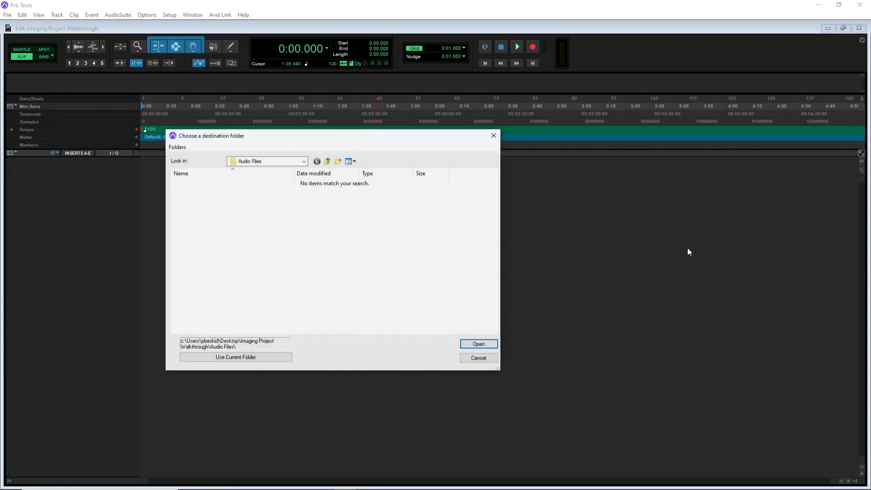
{"action": "left_click", "coordinate": [253, 358]}
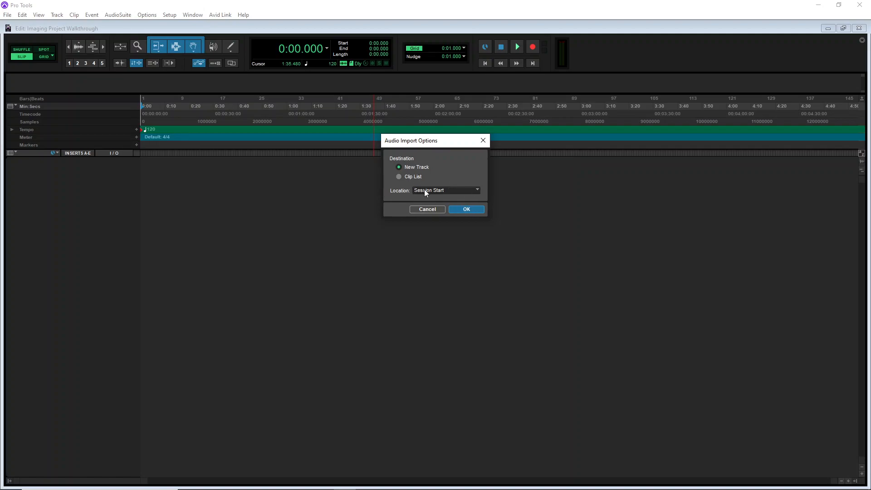
{"action": "left_click", "coordinate": [462, 209]}
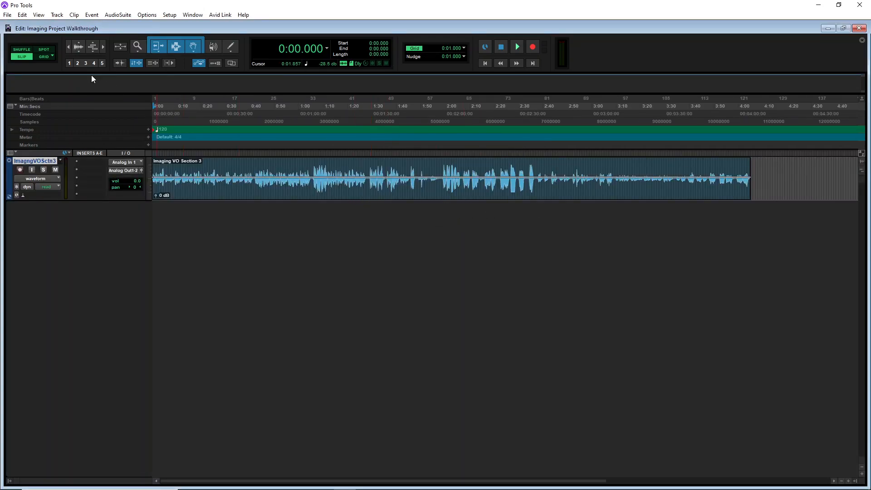
Enlarge the imported voiceover track and briefly play it back
{"action": "left_click_drag", "start_coordinate": [54, 200], "coordinate": [75, 281]}
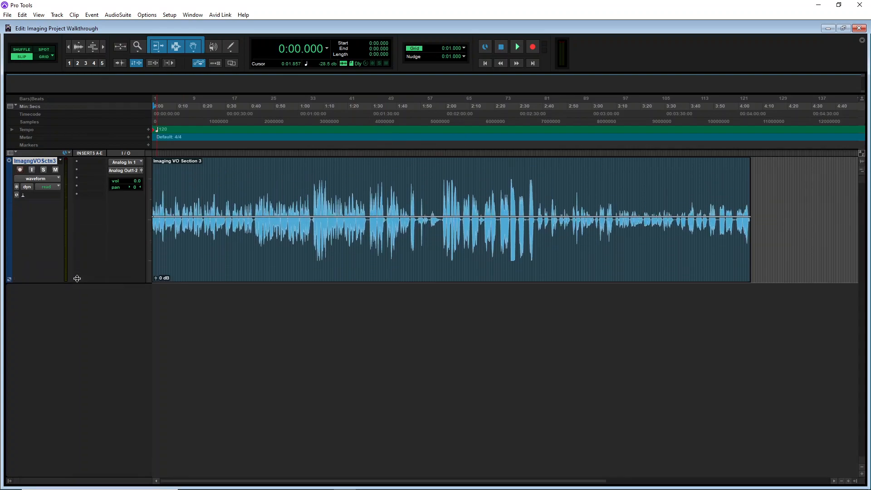
{"action": "key", "text": "space"}
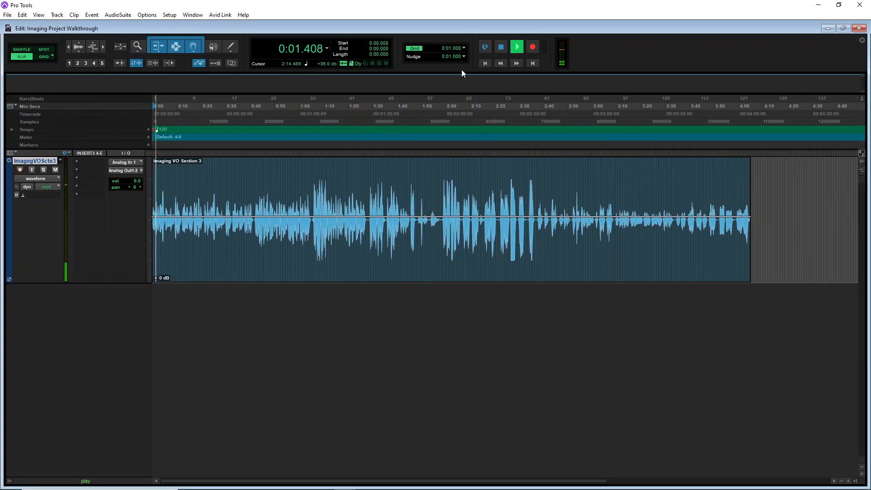
{"action": "key", "text": "space"}
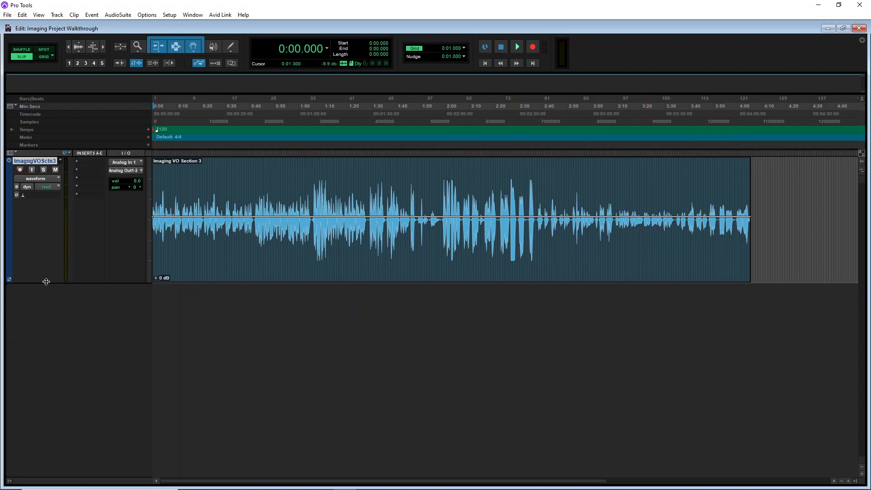
Rename the voiceover track to VOs
{"action": "double_click", "coordinate": [180, 159]}
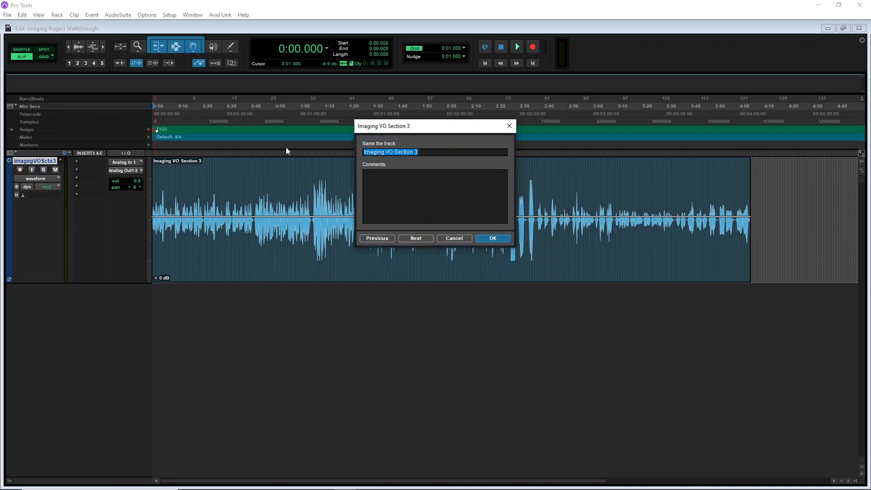
{"action": "type", "text": "VOs"}
{"action": "key", "text": "Return"}
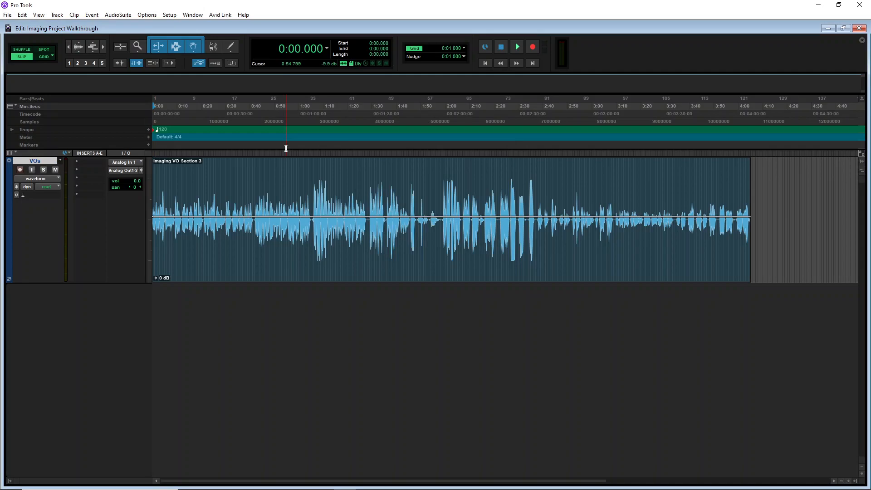
Resize the VOs track and select sample sections of the voiceover clip
{"action": "left_click_drag", "start_coordinate": [38, 284], "coordinate": [49, 244]}
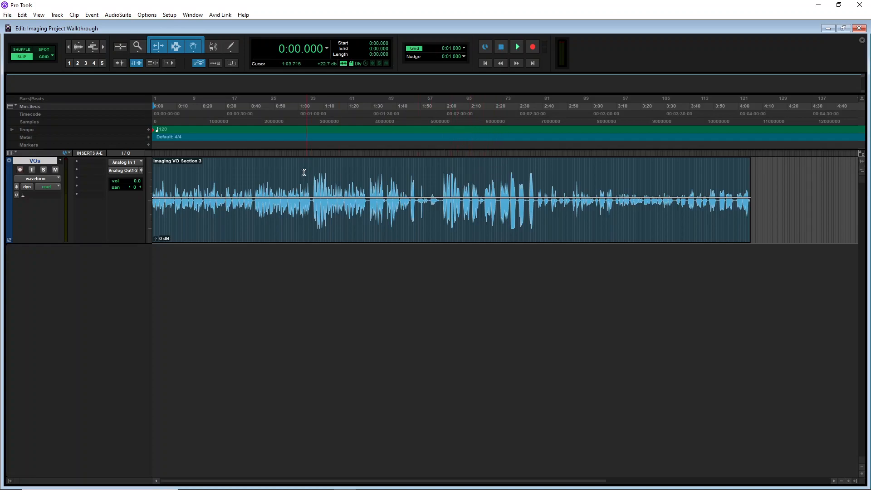
{"action": "left_click_drag", "start_coordinate": [306, 171], "coordinate": [351, 174]}
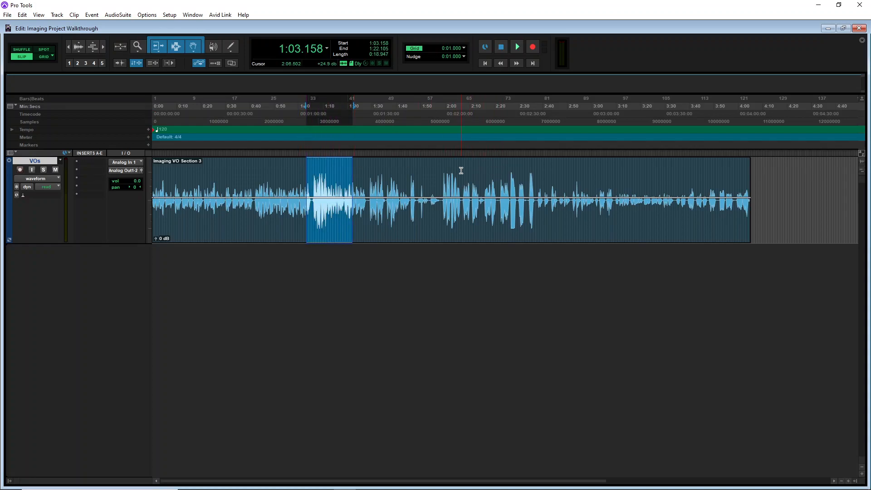
{"action": "left_click_drag", "start_coordinate": [461, 171], "coordinate": [493, 172]}
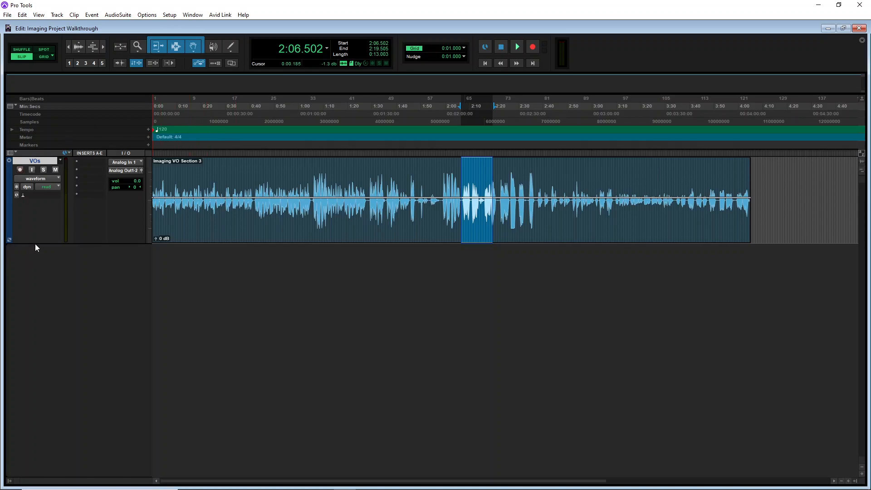
{"action": "left_click_drag", "start_coordinate": [36, 242], "coordinate": [43, 210]}
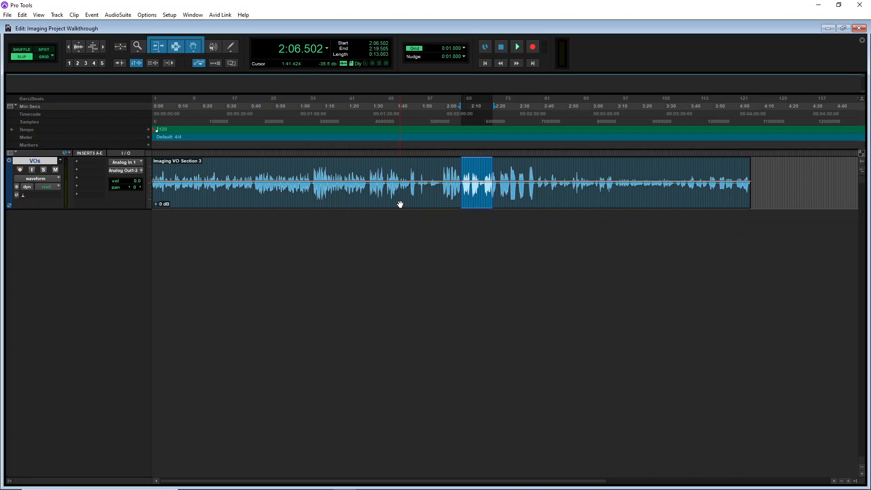
Create 2 mono audio tracks, 3 stereo audio tracks and a stereo Master Fader
{"action": "key", "text": "ctrl+shift+n"}
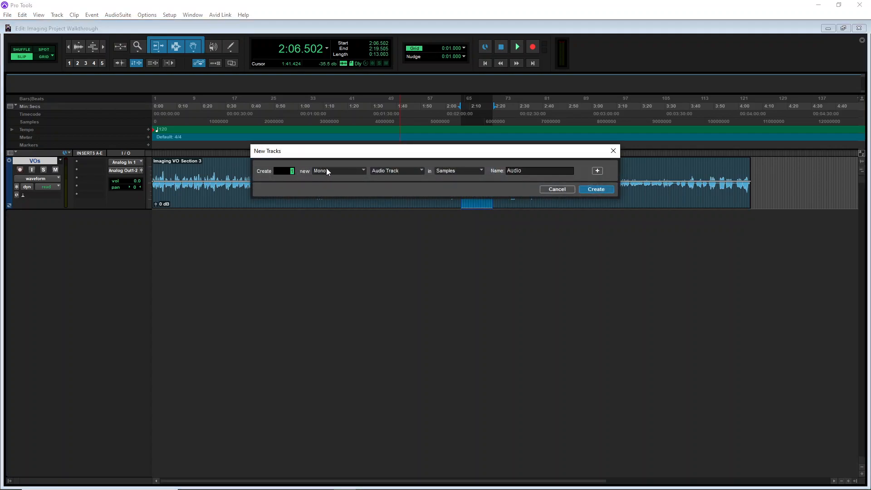
{"action": "left_click", "coordinate": [597, 171]}
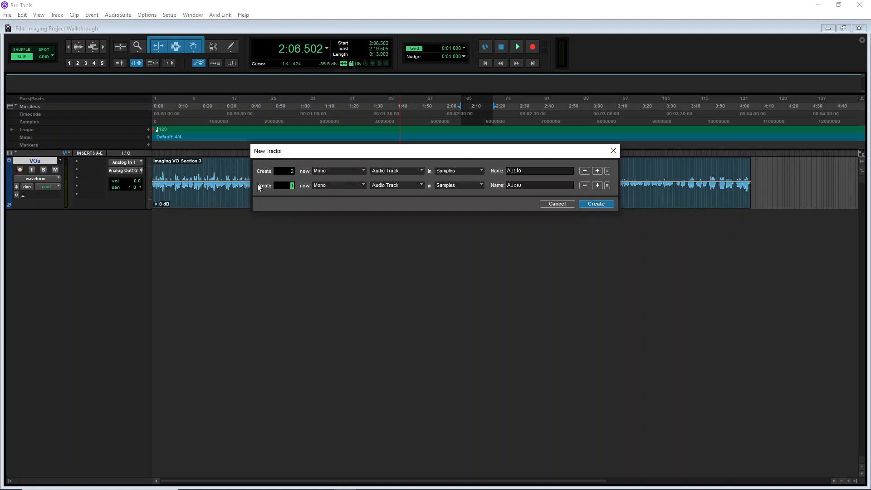
{"action": "left_click", "coordinate": [328, 190]}
{"action": "left_click", "coordinate": [341, 198]}
{"action": "left_click", "coordinate": [597, 185]}
{"action": "left_click", "coordinate": [335, 200]}
{"action": "left_click", "coordinate": [346, 211]}
{"action": "left_click", "coordinate": [384, 199]}
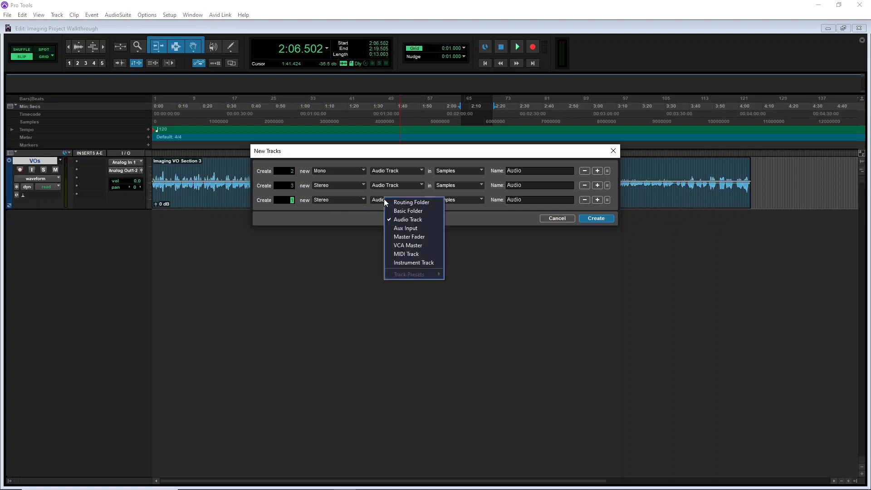
{"action": "left_click", "coordinate": [402, 237]}
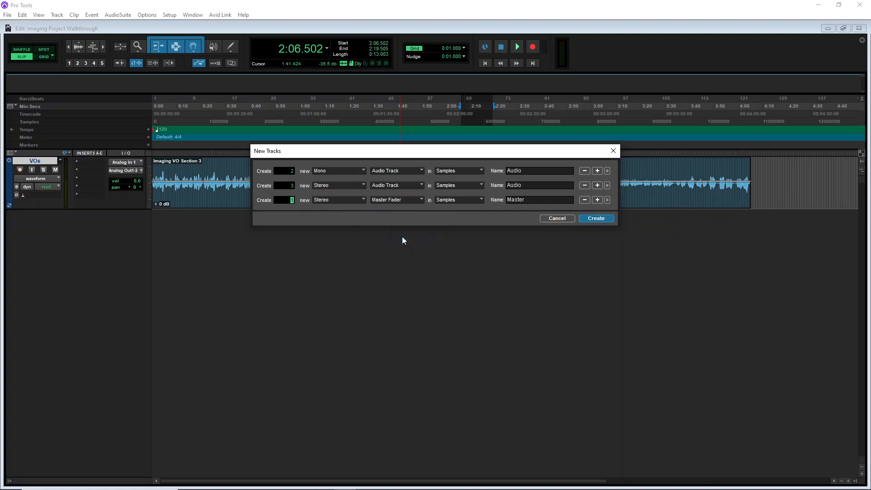
{"action": "left_click", "coordinate": [596, 218]}
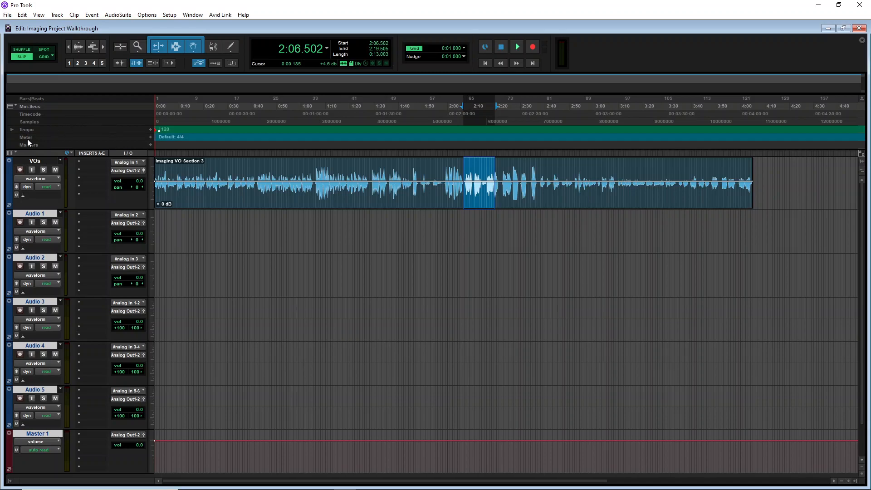
Open the track colour palette for the VOs track and set its colour to purple
{"action": "left_click", "coordinate": [36, 162]}
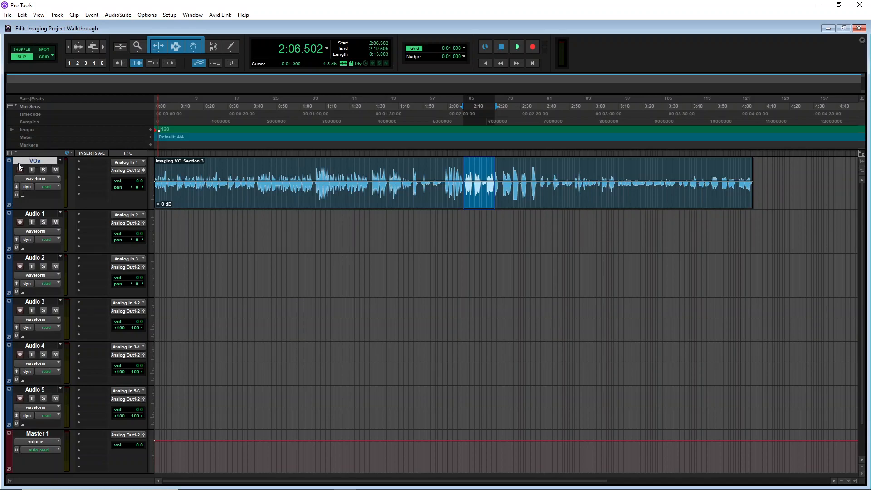
{"action": "left_click", "coordinate": [246, 170]}
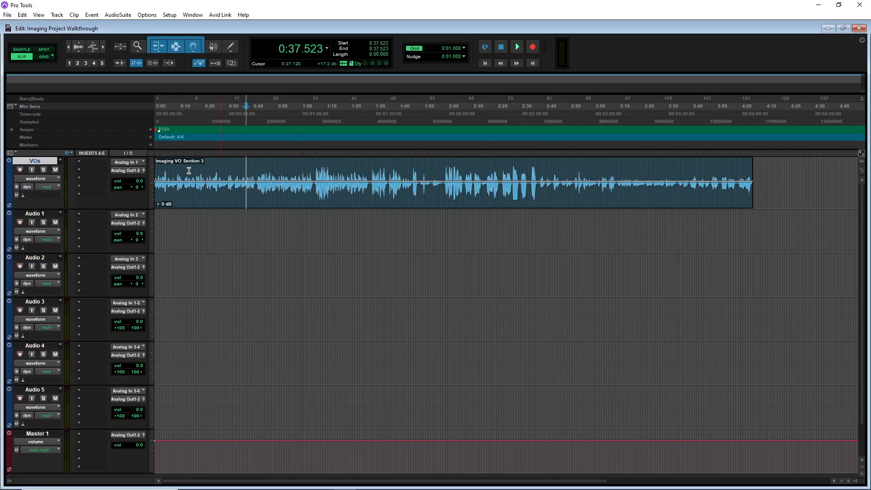
{"action": "double_click", "coordinate": [9, 183]}
{"action": "left_click_drag", "start_coordinate": [80, 226], "coordinate": [381, 79]}
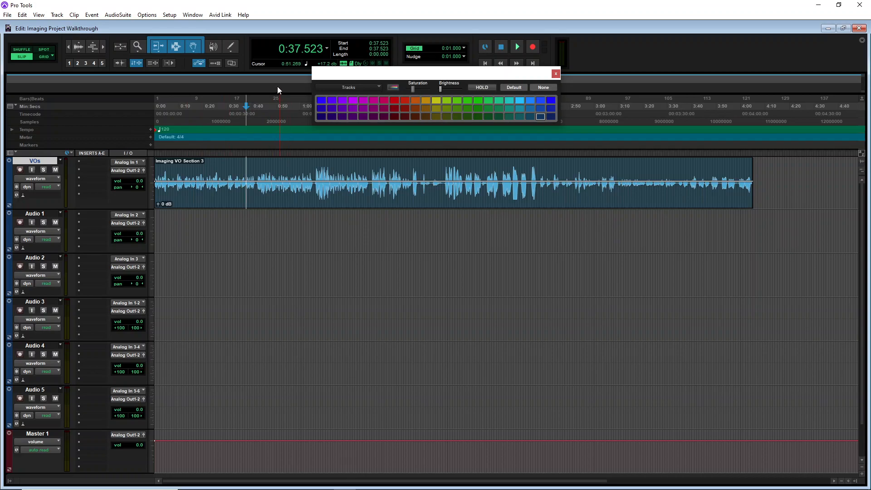
{"action": "left_click", "coordinate": [321, 100]}
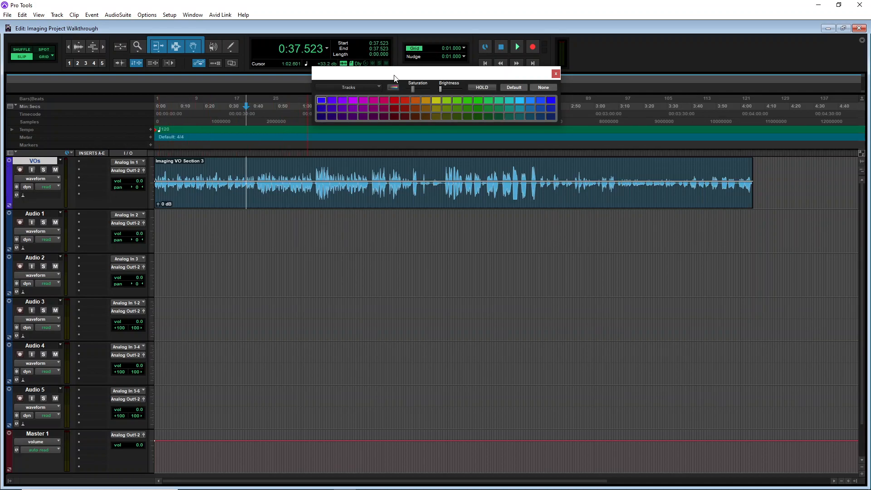
{"action": "left_click", "coordinate": [394, 88]}
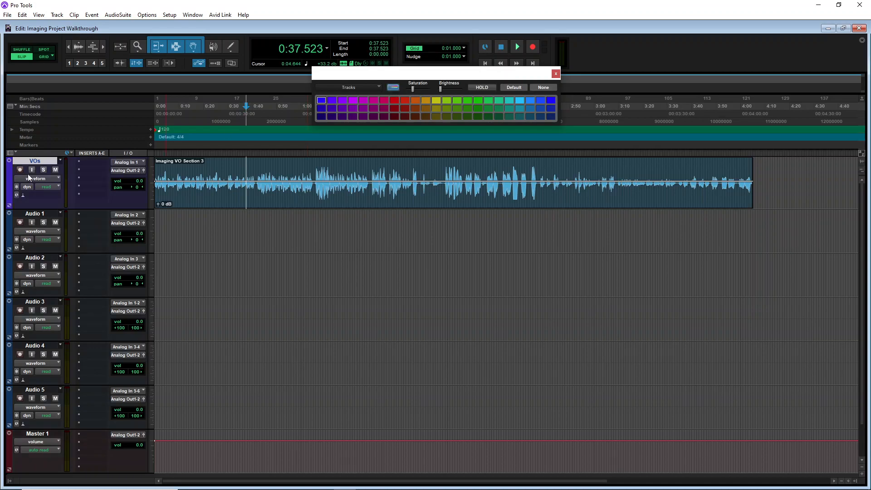
Raise the palette brightness, select the voiceover clip and close the colour palette
{"action": "left_click_drag", "start_coordinate": [413, 89], "coordinate": [461, 91]}
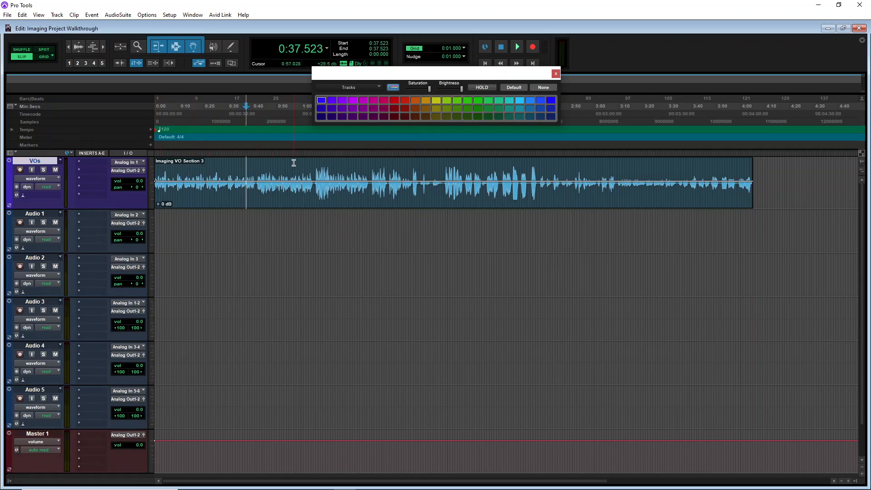
{"action": "left_click", "coordinate": [218, 197]}
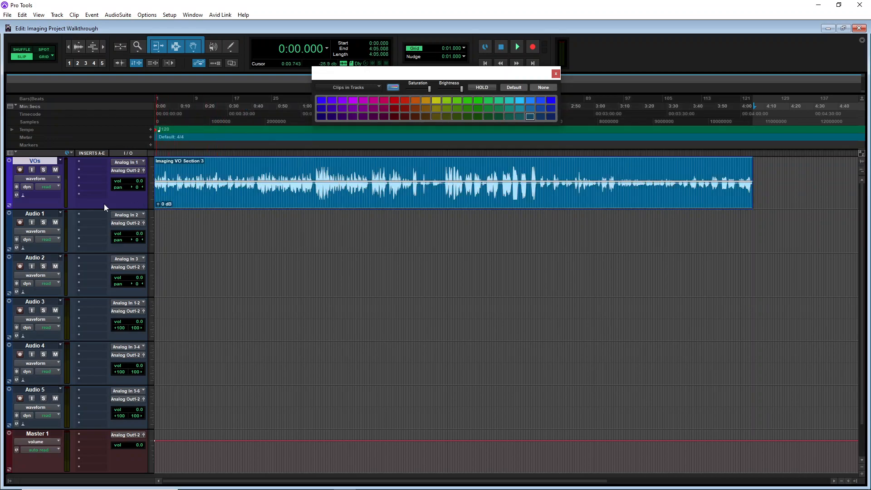
{"action": "left_click", "coordinate": [555, 74]}
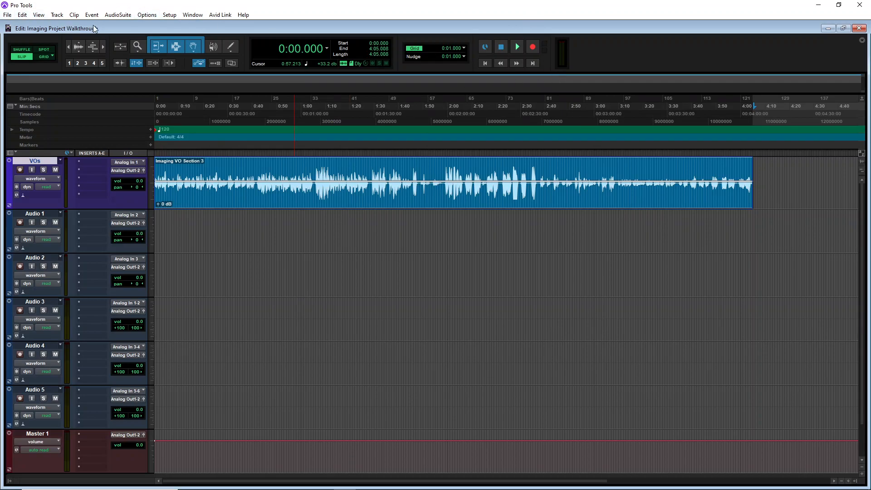
Set the default clip colour coding to Track Color in the Display preferences
{"action": "left_click", "coordinate": [11, 15]}
{"action": "mouse_move", "coordinate": [20, 17]}
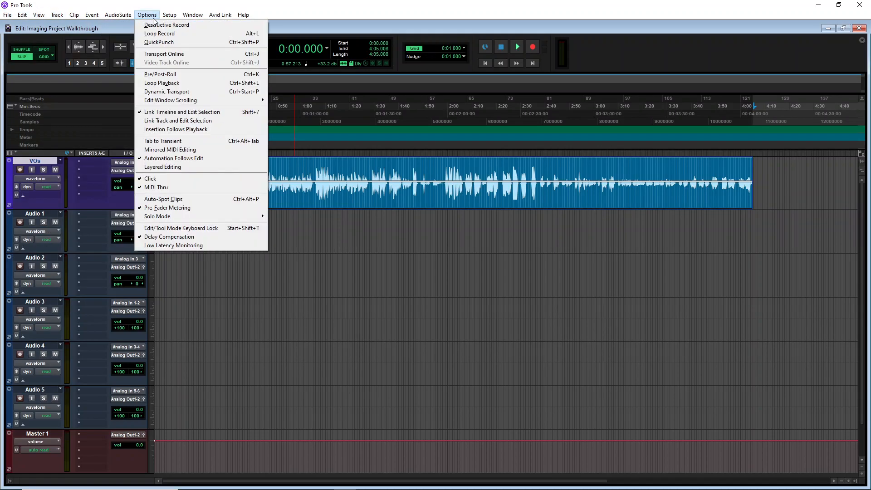
{"action": "mouse_move", "coordinate": [169, 16]}
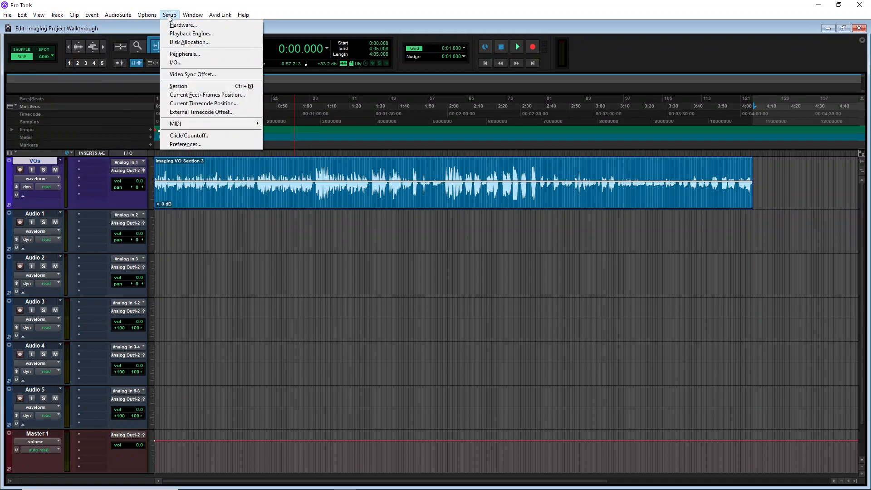
{"action": "left_click", "coordinate": [209, 143]}
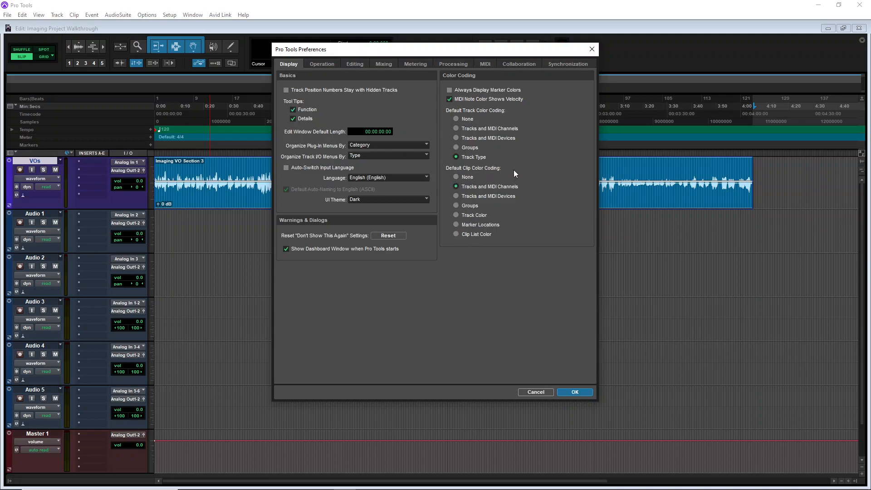
{"action": "left_click", "coordinate": [456, 216]}
{"action": "left_click", "coordinate": [584, 393]}
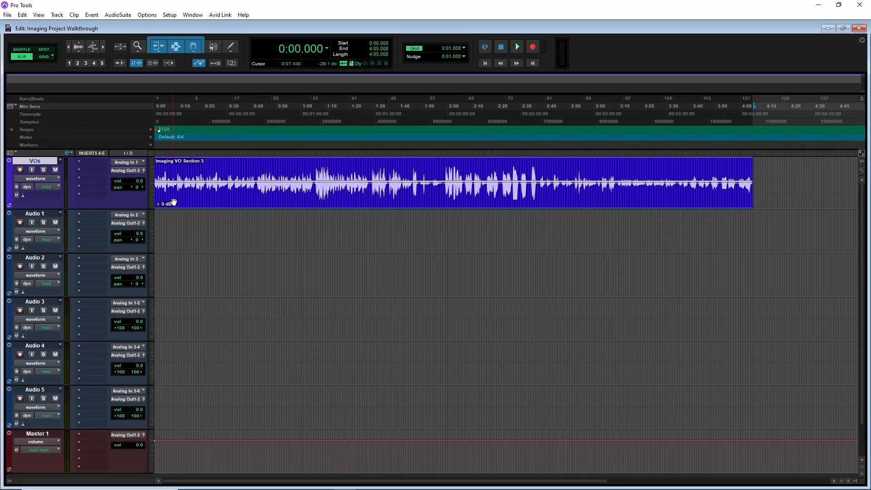
{"action": "left_click", "coordinate": [292, 236]}
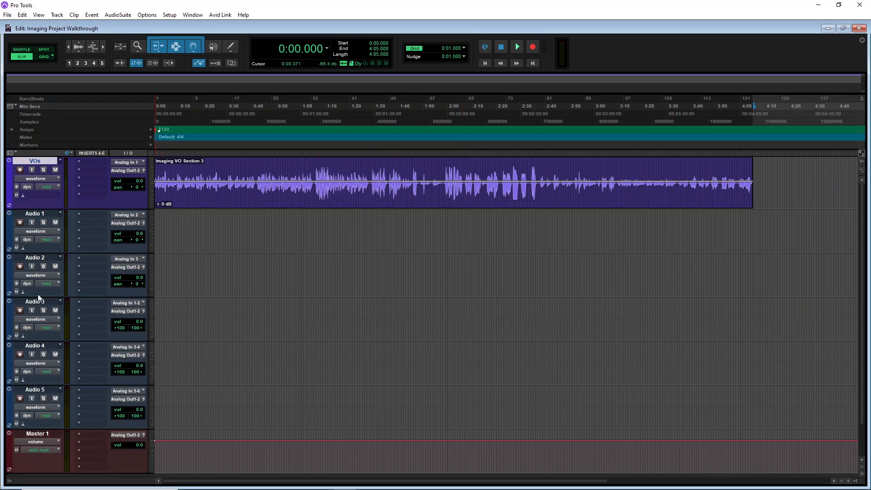
{"action": "double_click", "coordinate": [37, 214]}
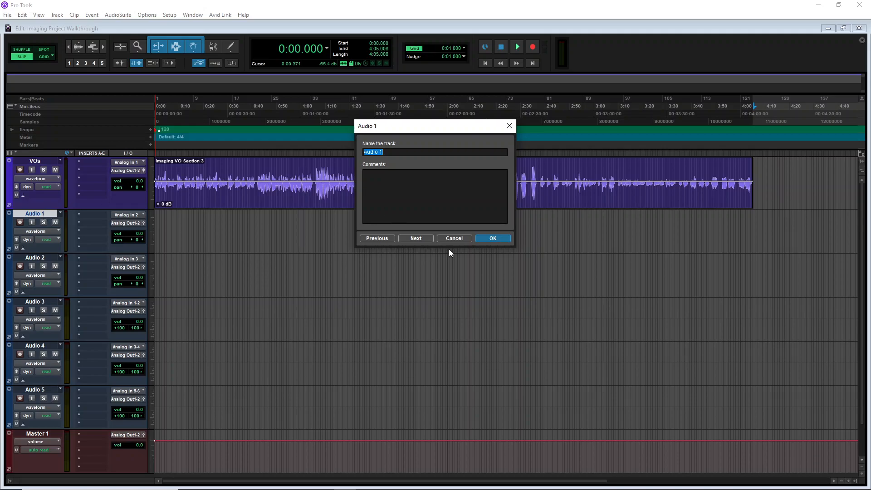
{"action": "left_click", "coordinate": [453, 239]}
Rename the VOs track to Archive
{"action": "double_click", "coordinate": [35, 162]}
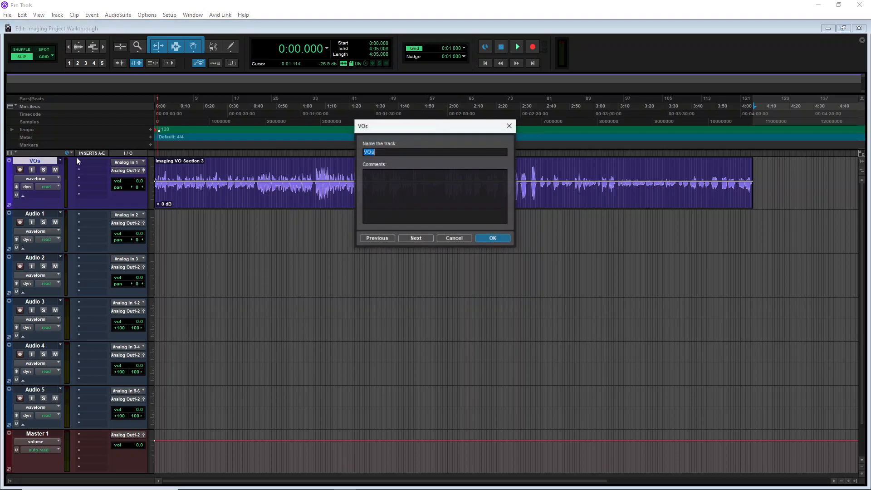
{"action": "type", "text": "Archive"}
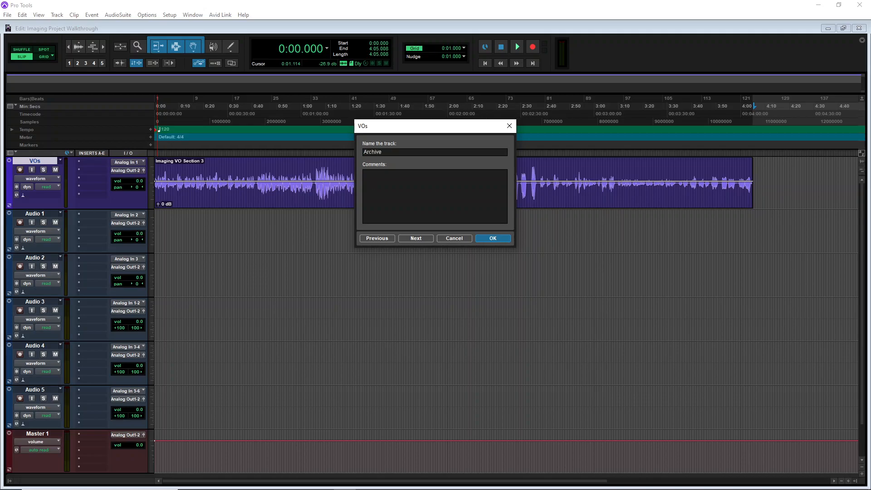
{"action": "key", "text": "Return"}
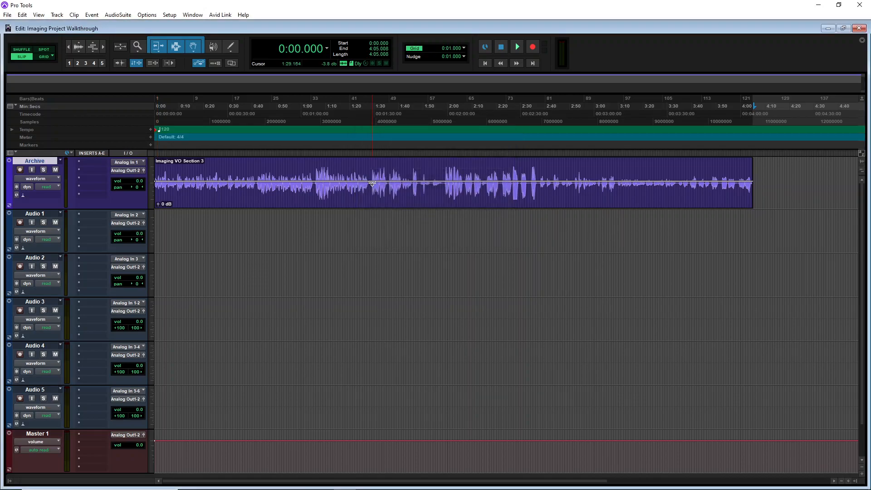
Rename the Audio 1 track to Dry VO
{"action": "double_click", "coordinate": [42, 213]}
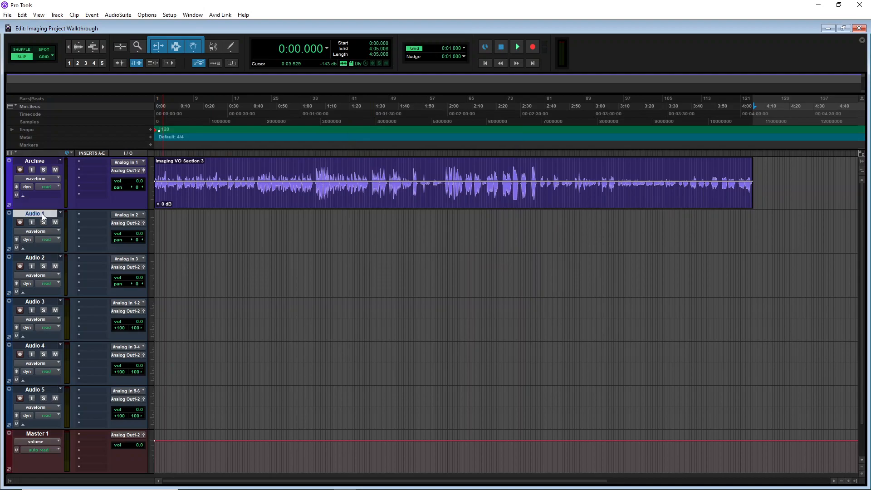
{"action": "type", "text": "Dry"}
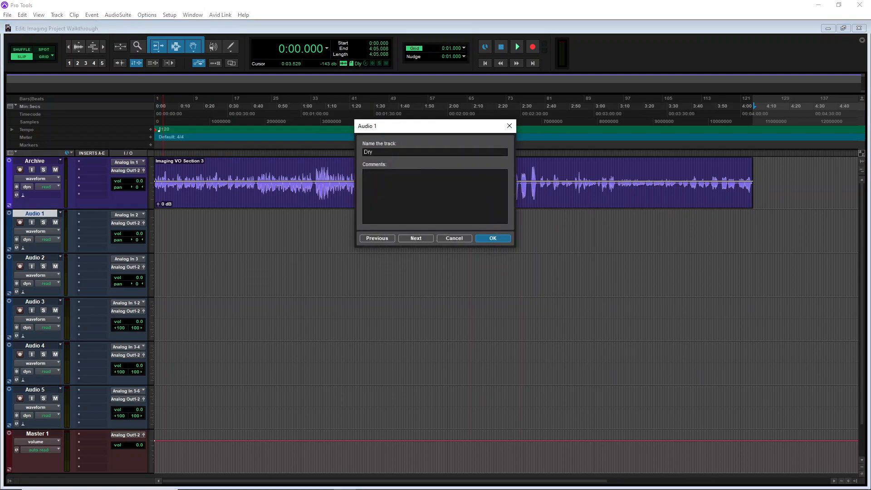
{"action": "type", "text": " VO"}
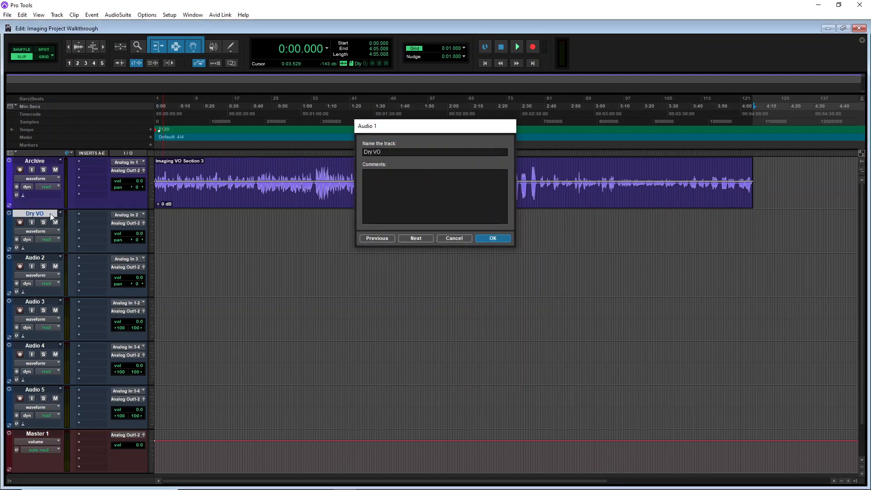
{"action": "key", "text": "Return"}
Rename the Audio 2 track to FX VO
{"action": "double_click", "coordinate": [37, 258]}
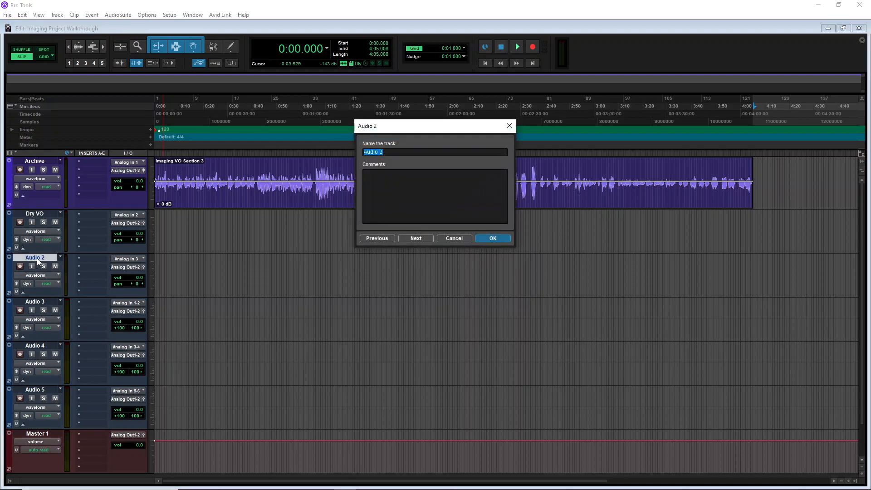
{"action": "type", "text": "FX VO"}
{"action": "key", "text": "Return"}
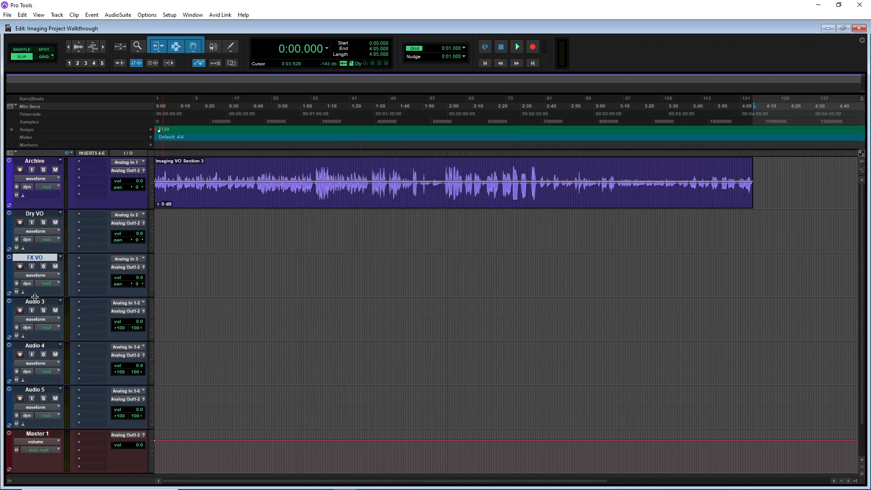
Select the Dry VO and FX VO tracks and colour them purple
{"action": "left_click", "coordinate": [33, 214]}
{"action": "left_click", "coordinate": [35, 161]}
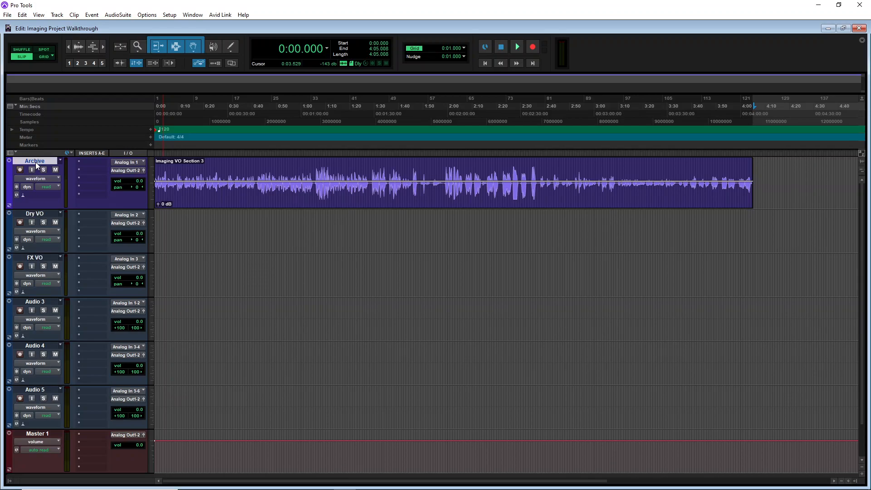
{"action": "left_click", "coordinate": [36, 215]}
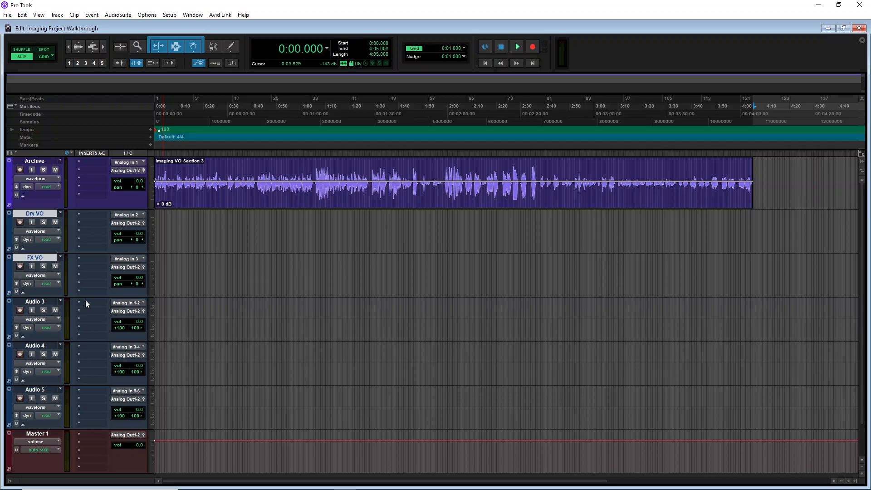
{"action": "double_click", "coordinate": [9, 228]}
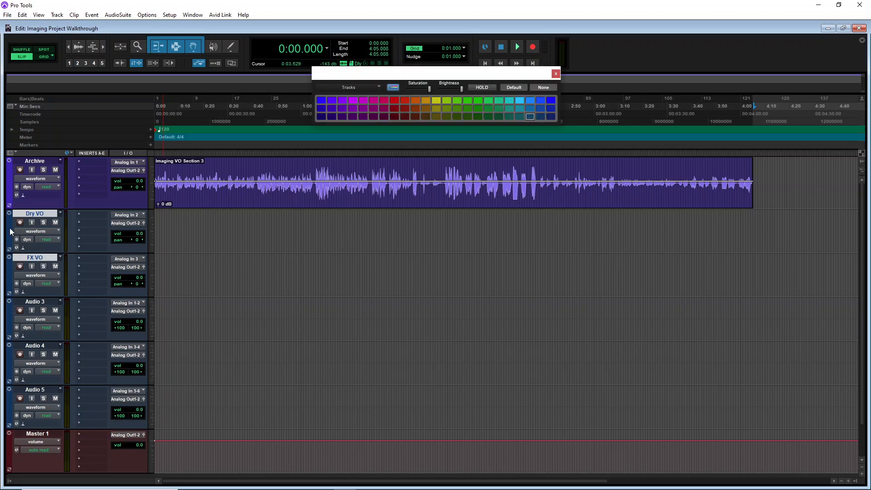
{"action": "left_click", "coordinate": [354, 102]}
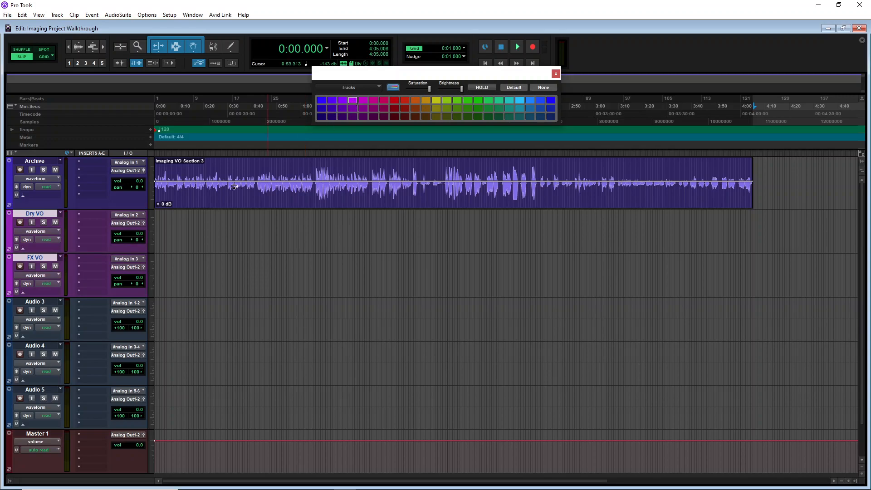
Rename the Audio 3 track to SFX 1
{"action": "left_click", "coordinate": [37, 303]}
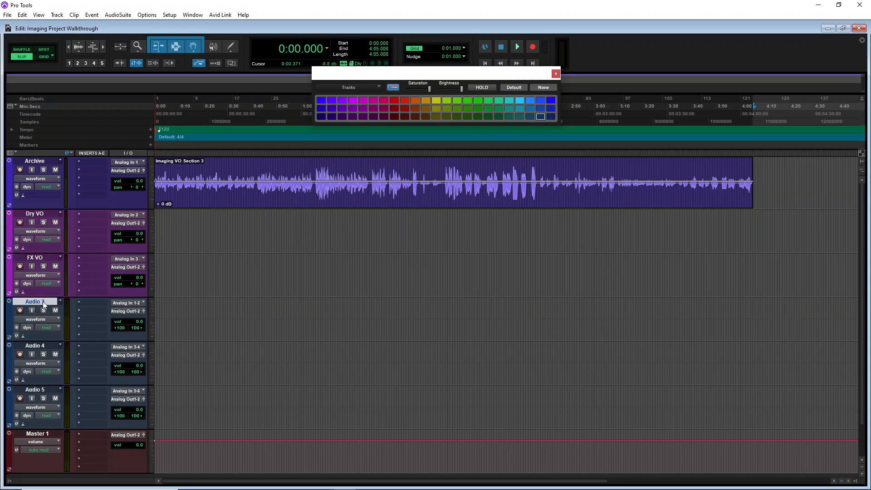
{"action": "double_click", "coordinate": [42, 301]}
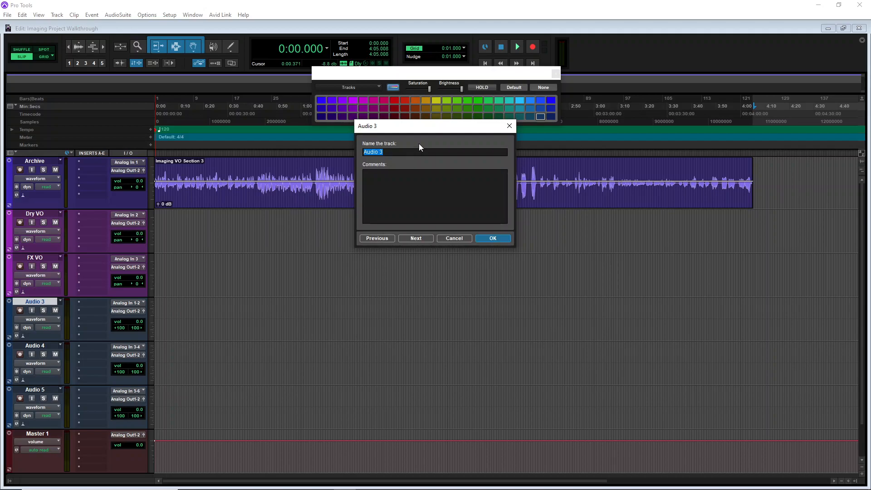
{"action": "type", "text": "SFX 1"}
{"action": "key", "text": "Return"}
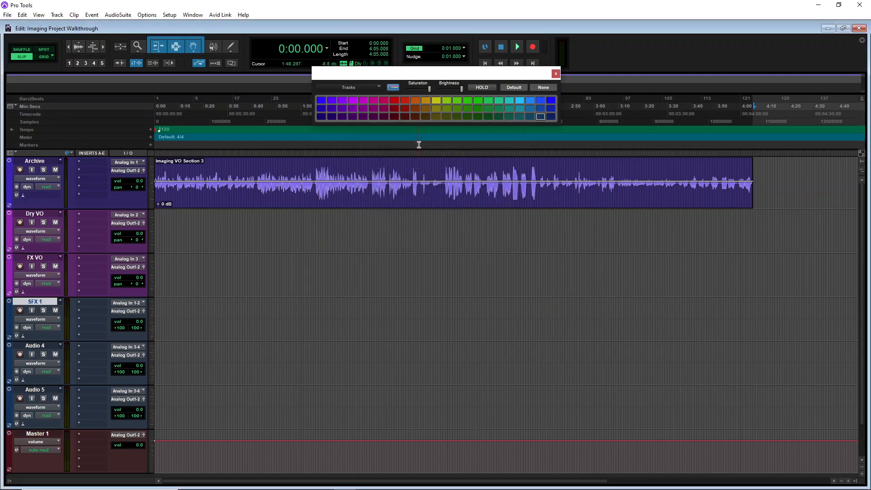
Rename Audio 4, Audio 5 and Master 1 to SFX 2, Music and Master, stepping through each track
{"action": "double_click", "coordinate": [31, 346]}
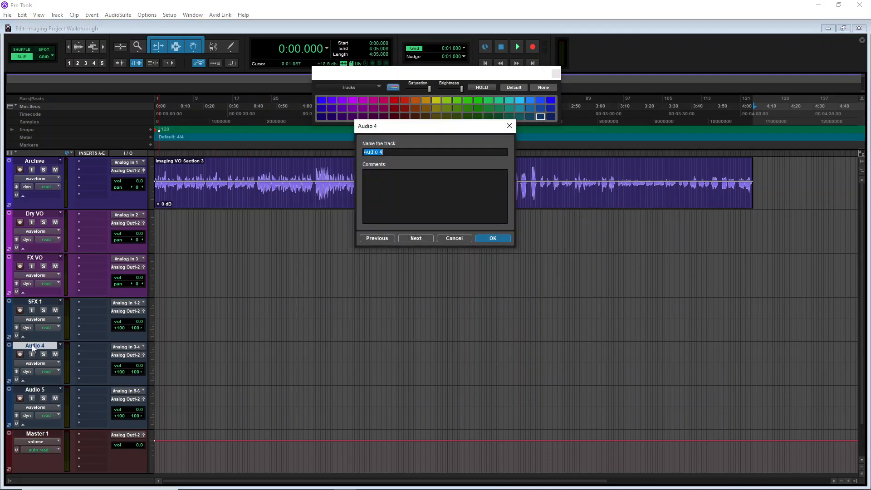
{"action": "type", "text": "SFX 2"}
{"action": "left_click", "coordinate": [416, 238]}
{"action": "type", "text": "Music"}
{"action": "left_click", "coordinate": [422, 238]}
{"action": "left_click", "coordinate": [494, 239]}
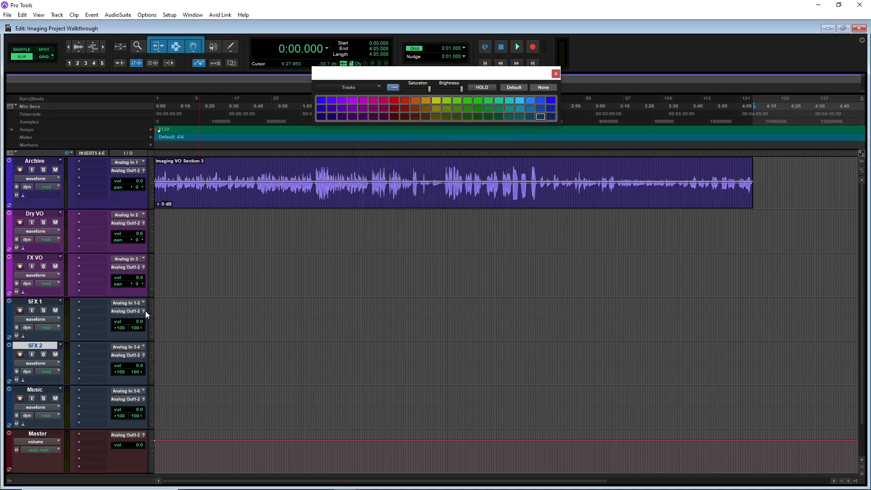
Select the SFX 1 and SFX 2 tracks and colour them orange
{"action": "left_click", "coordinate": [46, 301]}
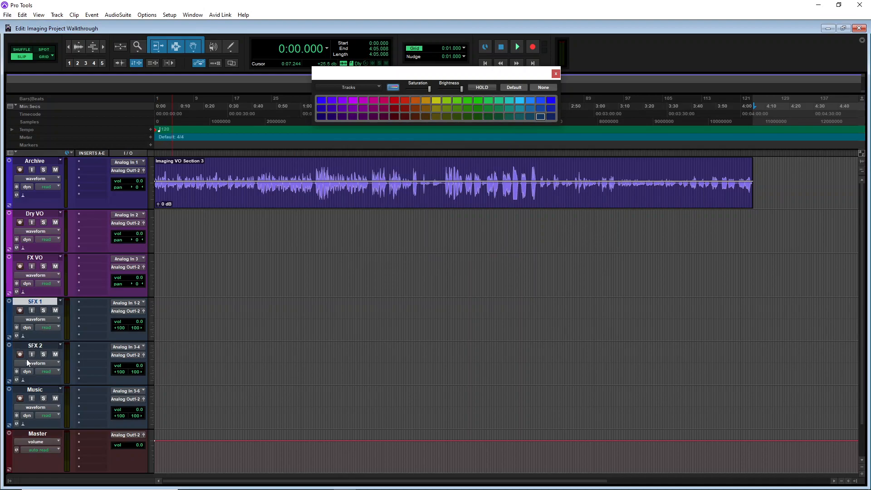
{"action": "left_click", "coordinate": [35, 345], "text": "shift"}
{"action": "left_click", "coordinate": [394, 101]}
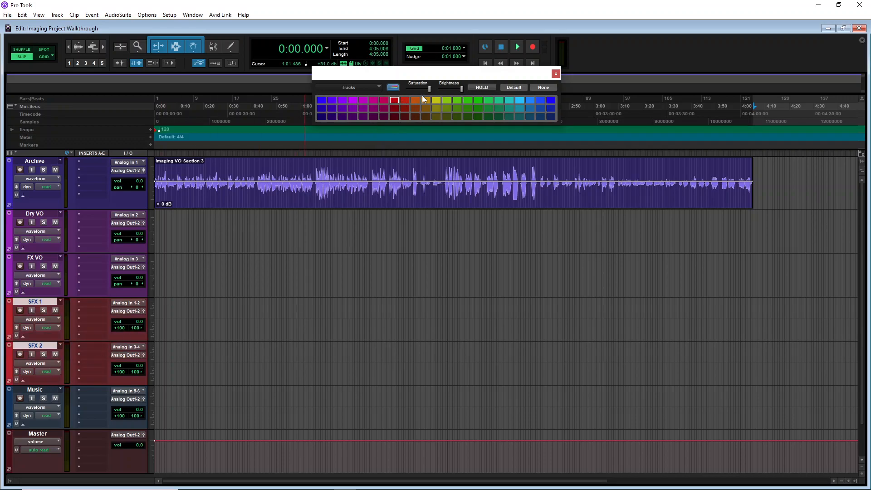
{"action": "left_click", "coordinate": [414, 100]}
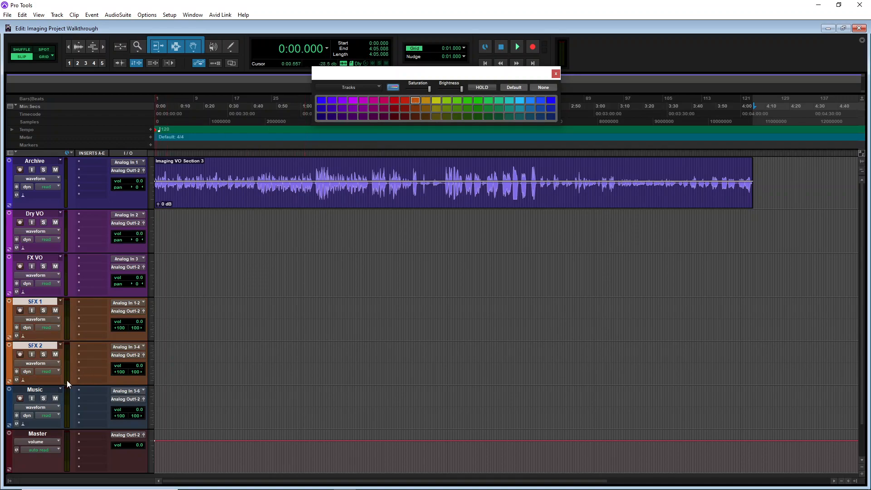
Colour the Music track green and the Master track red, then close the colour palette
{"action": "left_click", "coordinate": [47, 390]}
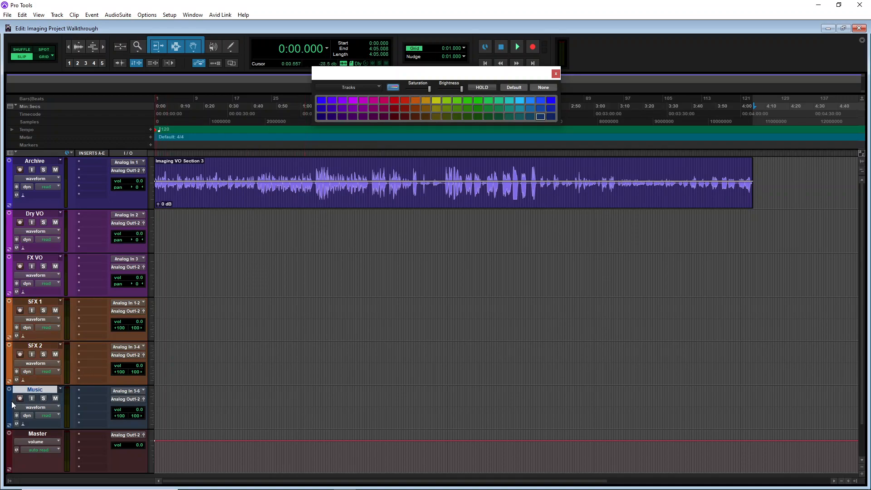
{"action": "left_click", "coordinate": [489, 100]}
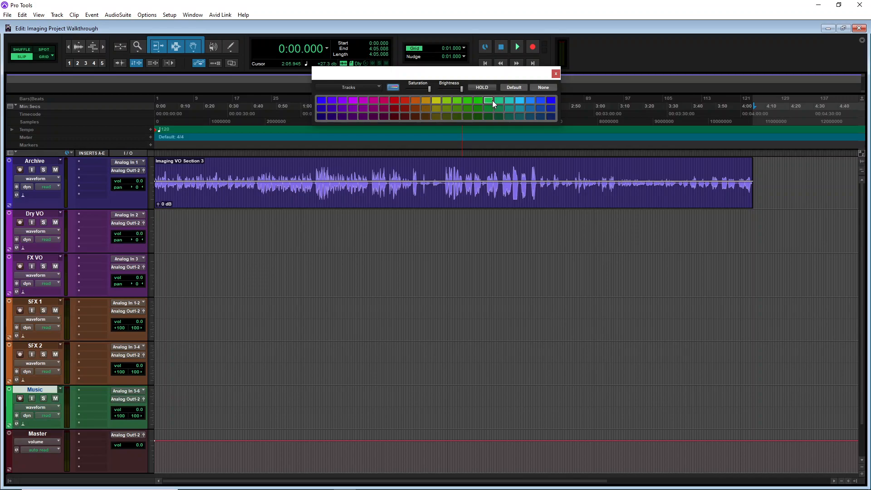
{"action": "left_click", "coordinate": [40, 434]}
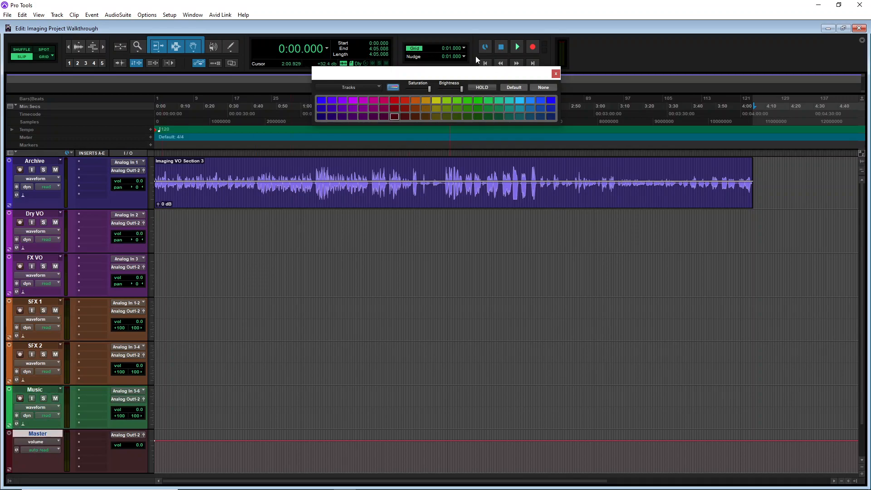
{"action": "left_click", "coordinate": [394, 101]}
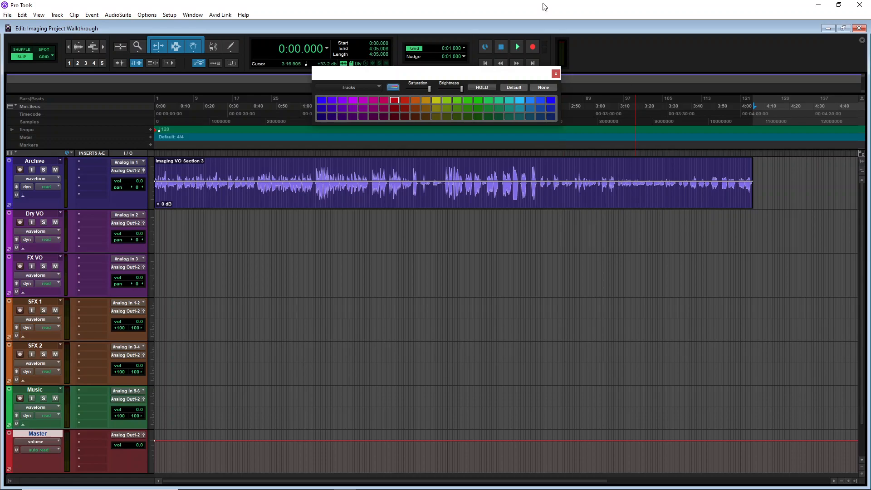
{"action": "left_click", "coordinate": [555, 74]}
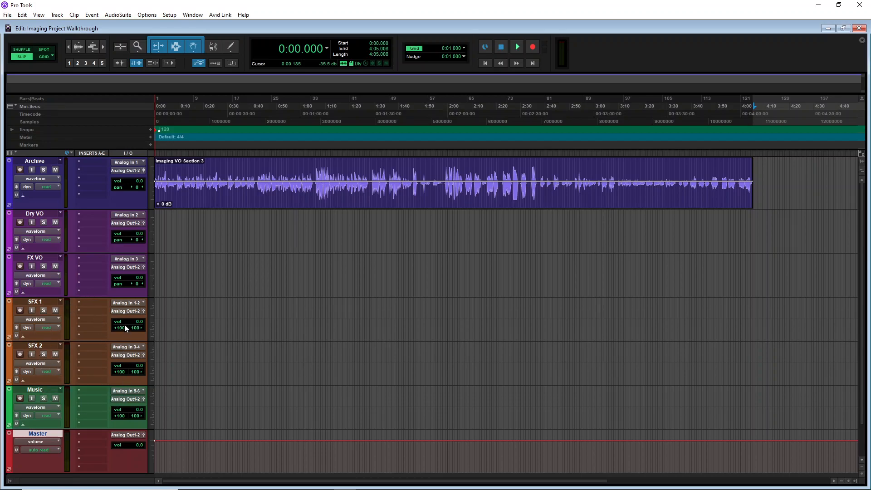
Insert an EQ3 7-Band on the Dry VO track and load its Solidify Male Vocals preset
{"action": "left_click", "coordinate": [81, 215]}
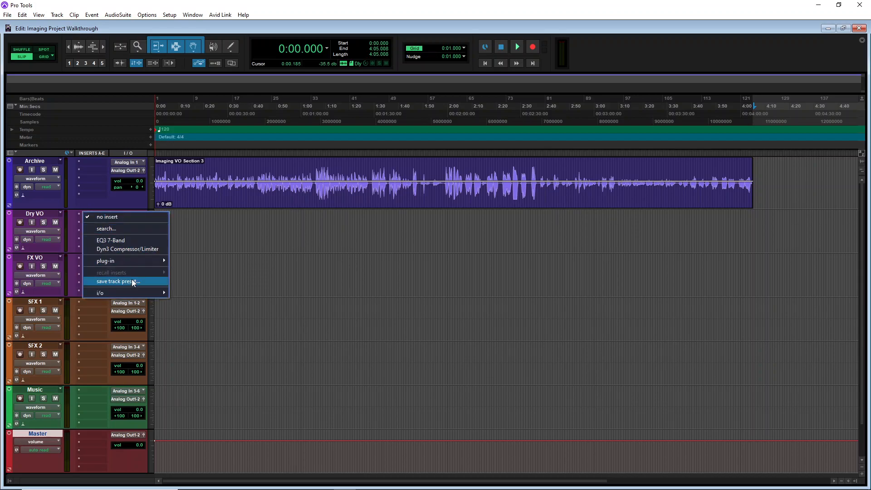
{"action": "mouse_move", "coordinate": [131, 260]}
{"action": "mouse_move", "coordinate": [211, 269]}
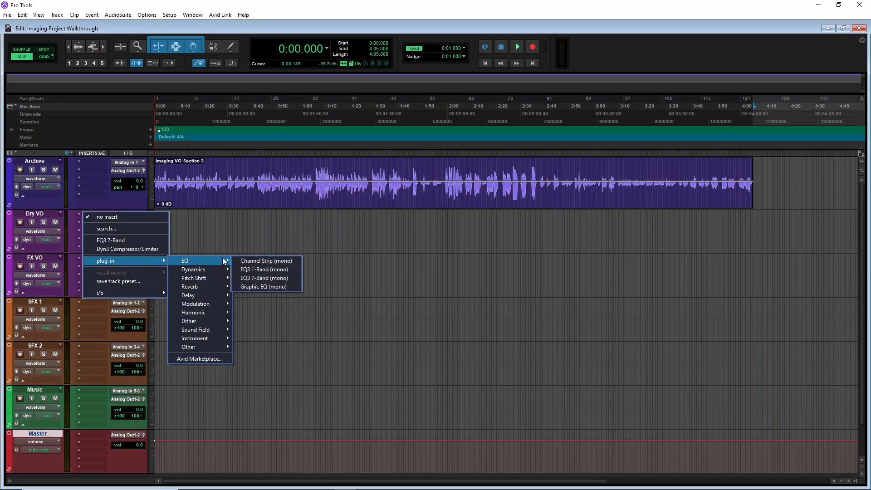
{"action": "left_click", "coordinate": [255, 277]}
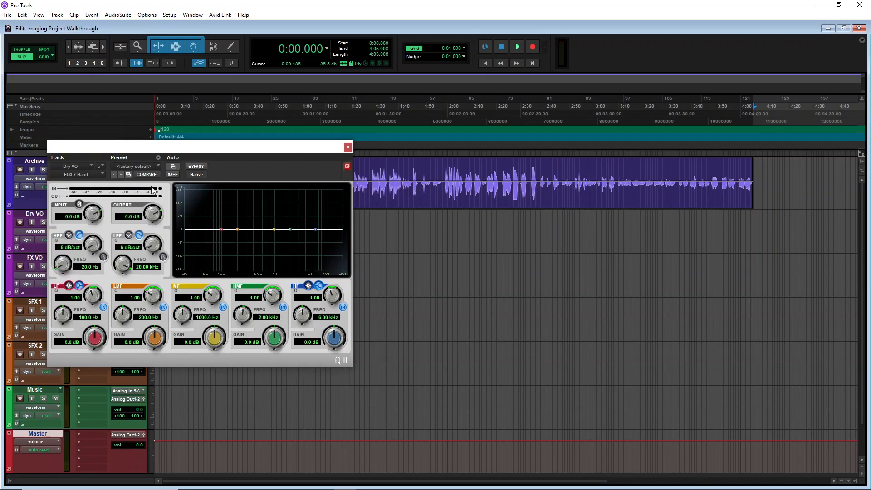
{"action": "left_click_drag", "start_coordinate": [224, 144], "coordinate": [411, 112]}
{"action": "left_click", "coordinate": [320, 131]}
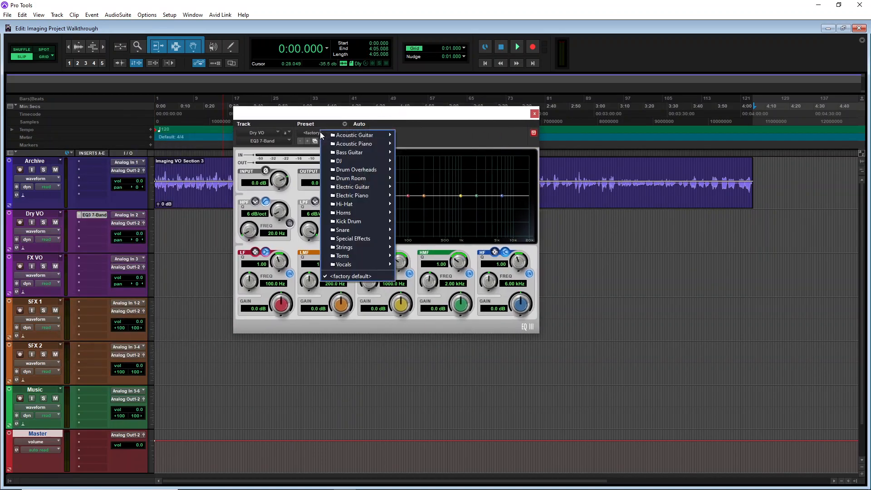
{"action": "mouse_move", "coordinate": [351, 267]}
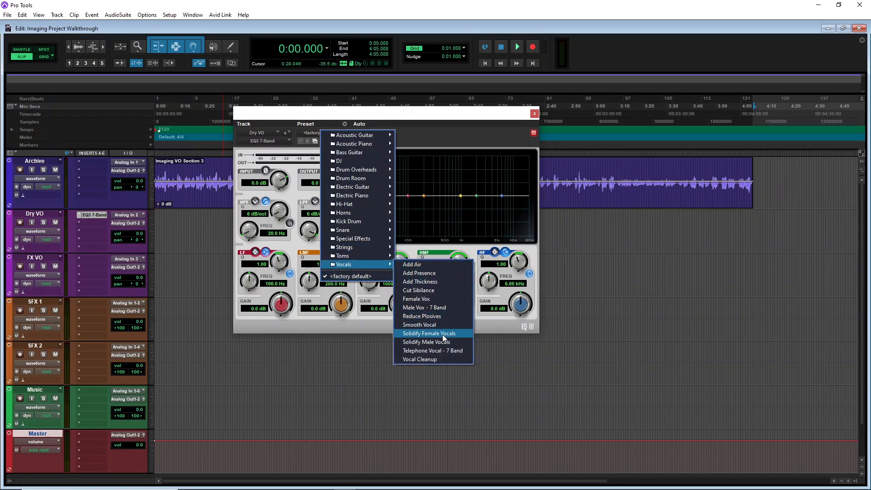
{"action": "left_click", "coordinate": [431, 342]}
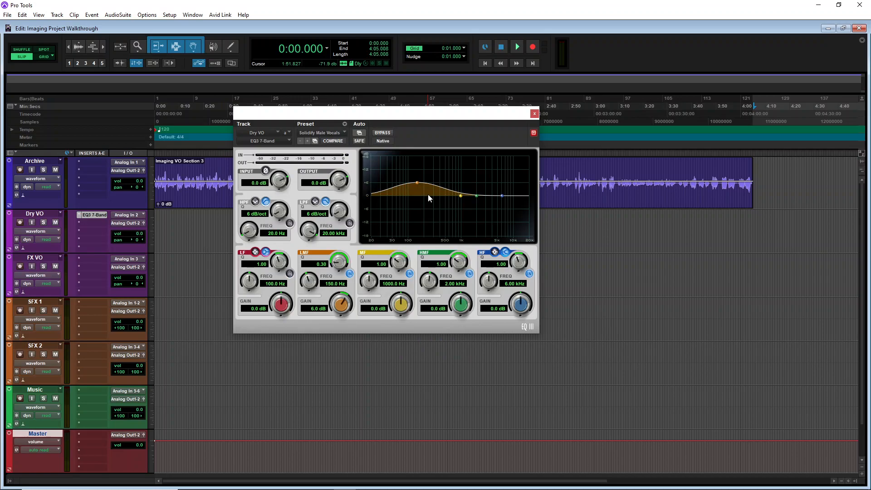
Add a Dyn3 Compressor/Limiter as the second Dry VO insert and load the Vocal Leveler preset
{"action": "left_click", "coordinate": [81, 222]}
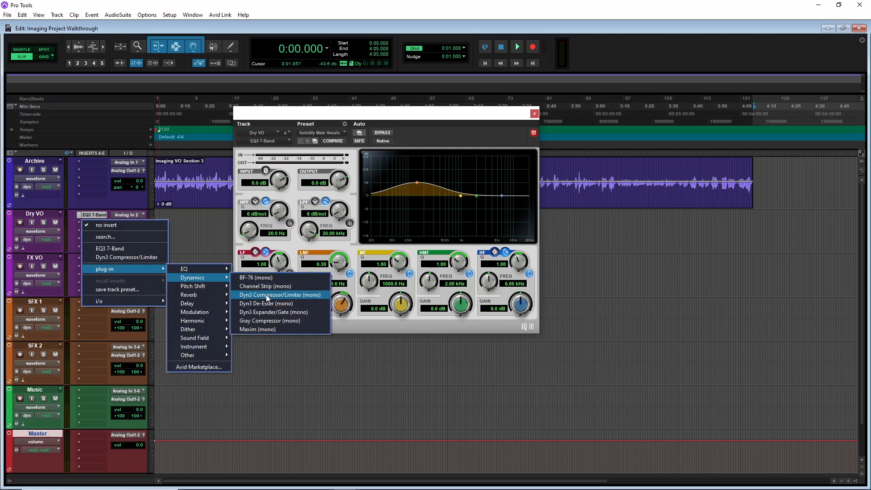
{"action": "left_click", "coordinate": [266, 296]}
{"action": "left_click", "coordinate": [323, 133]}
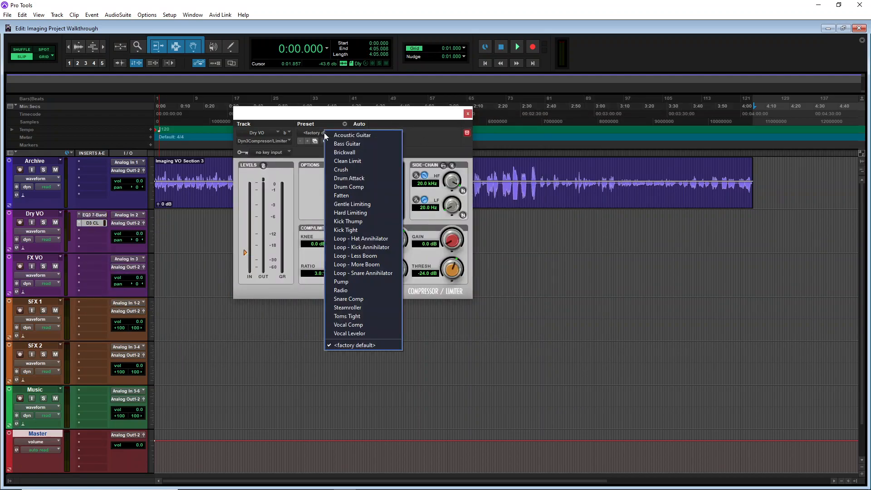
{"action": "left_click", "coordinate": [357, 332]}
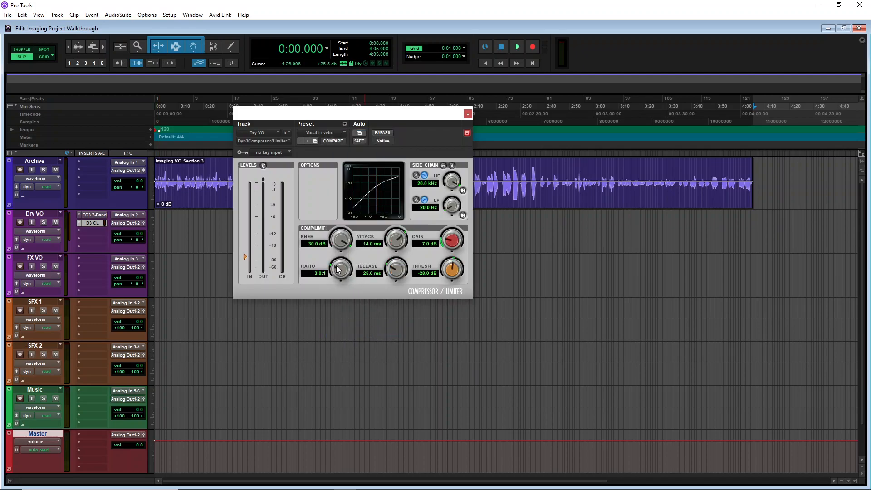
Adjust the compressor to a 5.1:1 ratio, a -33.0 dB threshold and 16.3 dB of gain
{"action": "left_click_drag", "start_coordinate": [338, 267], "coordinate": [338, 257]}
{"action": "left_click_drag", "start_coordinate": [452, 267], "coordinate": [442, 277]}
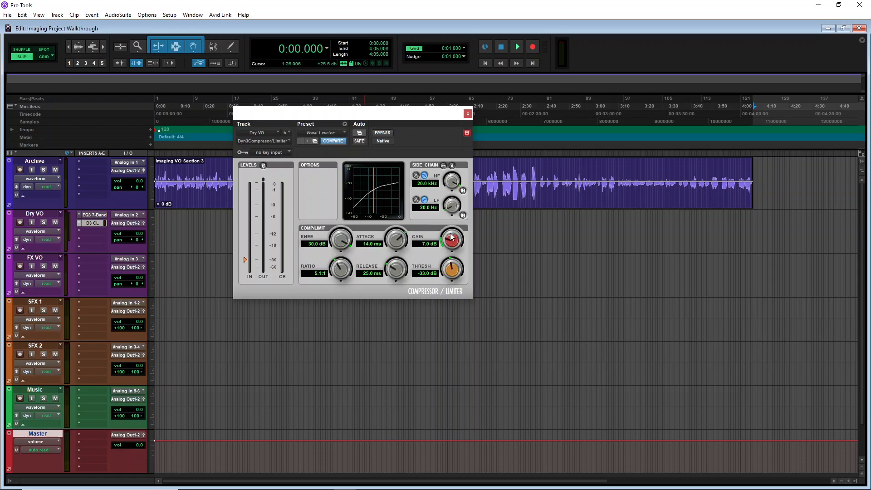
{"action": "left_click_drag", "start_coordinate": [450, 246], "coordinate": [452, 207]}
Reopen the Dry VO EQ plugin window to review its settings, then close it
{"action": "left_click", "coordinate": [94, 238]}
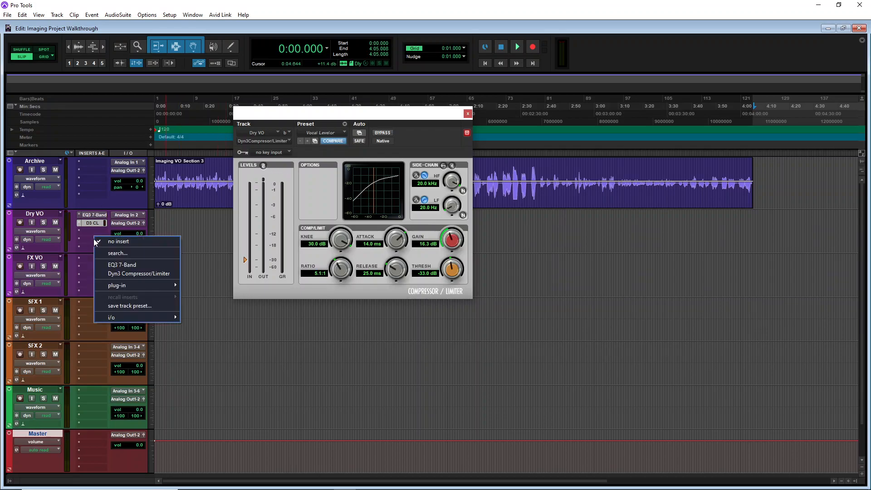
{"action": "left_click", "coordinate": [101, 215]}
{"action": "left_click", "coordinate": [96, 214]}
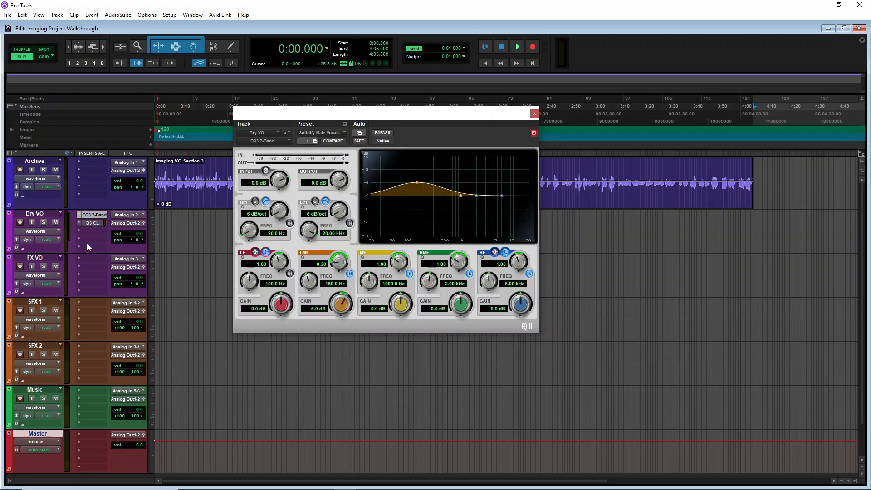
{"action": "left_click", "coordinate": [534, 115]}
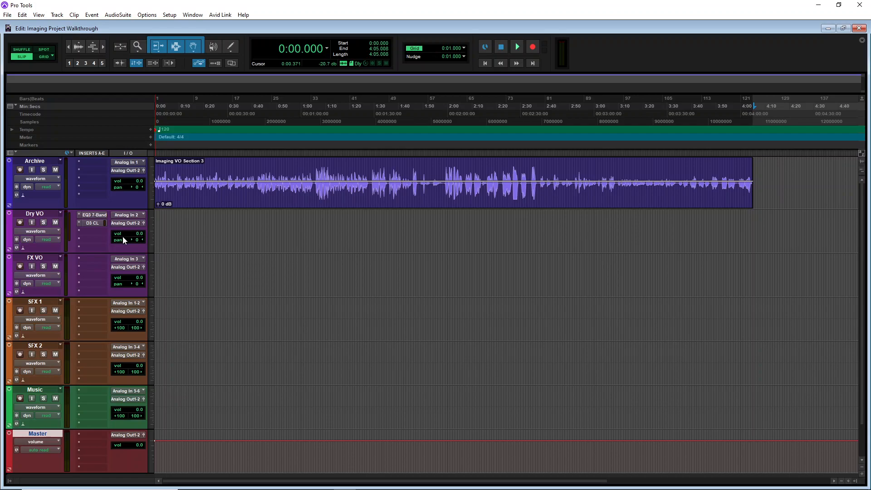
Copy the Dry VO Dyn3 Compressor/Limiter with its settings onto the FX VO track, then close the plugin window
{"action": "left_click", "coordinate": [93, 223]}
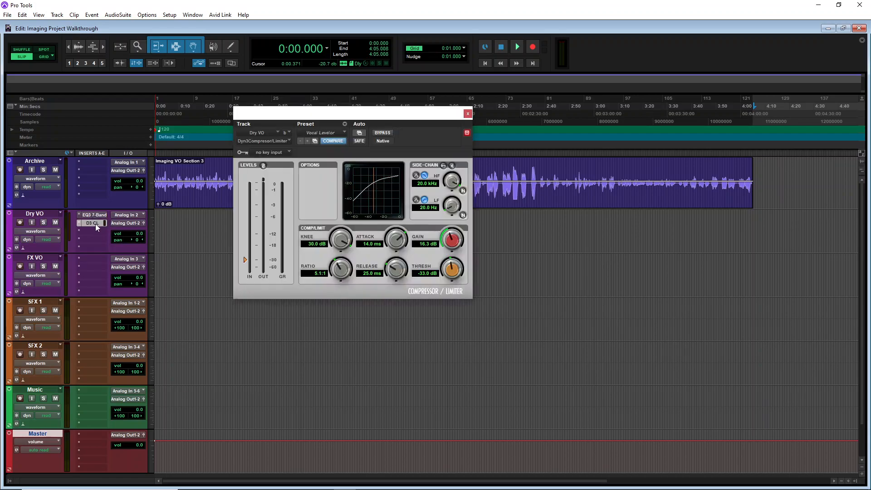
{"action": "left_click", "coordinate": [95, 230]}
{"action": "left_click", "coordinate": [80, 239]}
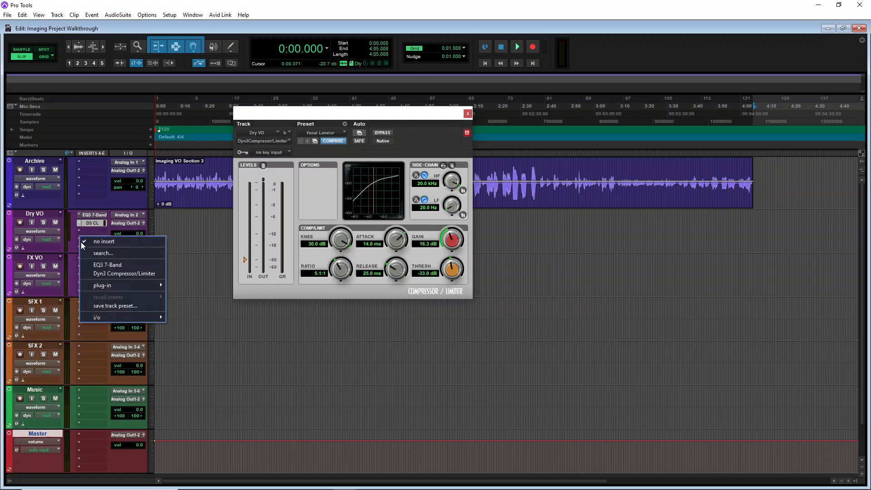
{"action": "left_click", "coordinate": [70, 236]}
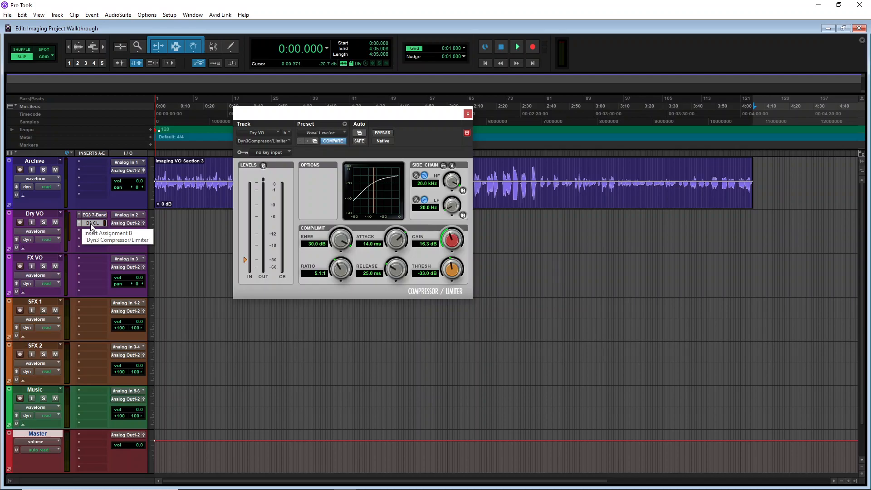
{"action": "left_click", "coordinate": [88, 268]}
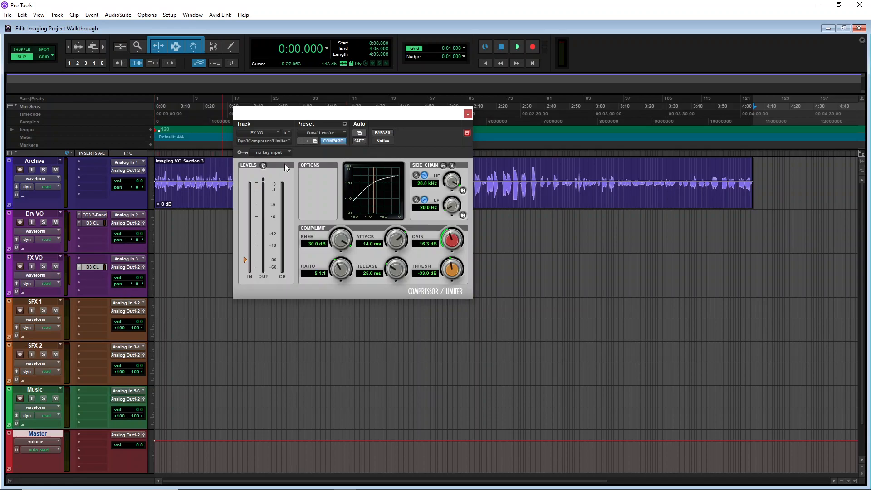
{"action": "left_click", "coordinate": [468, 113]}
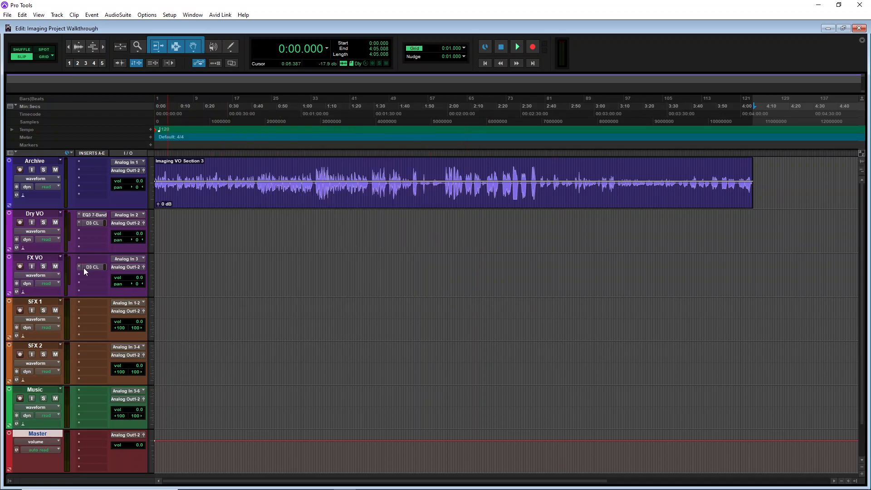
Insert an EQ3 7-Band on the FX VO track, load the Telephone Vocal - 7 Band preset and close it
{"action": "left_click", "coordinate": [78, 258]}
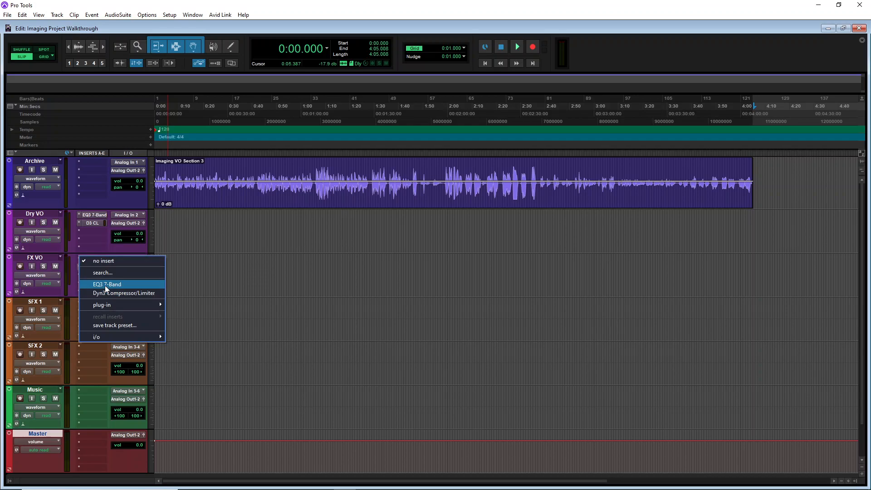
{"action": "left_click", "coordinate": [133, 284]}
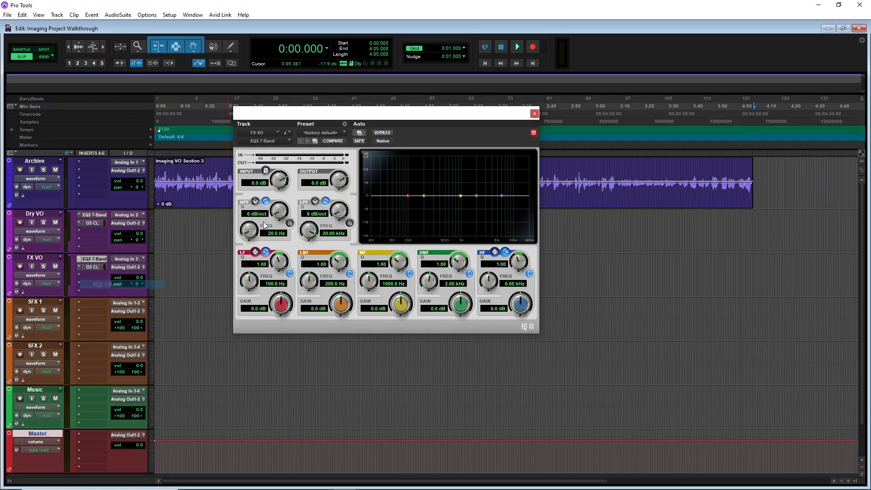
{"action": "left_click", "coordinate": [312, 133]}
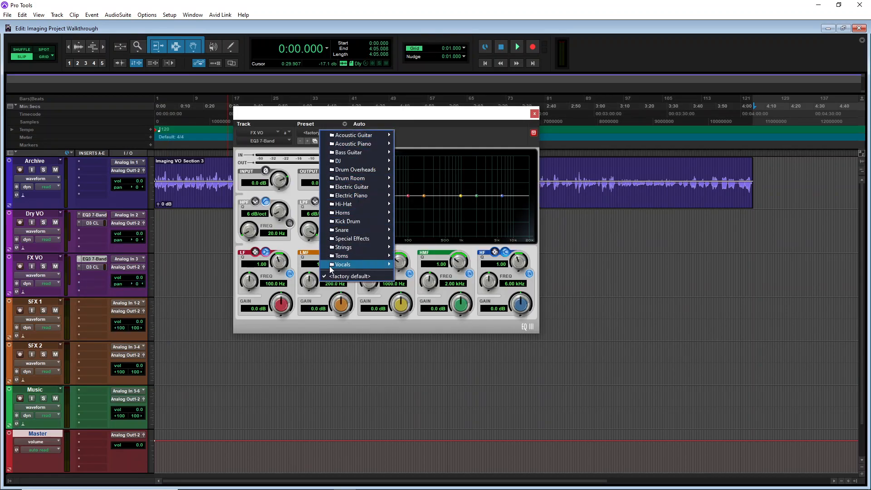
{"action": "mouse_move", "coordinate": [361, 264]}
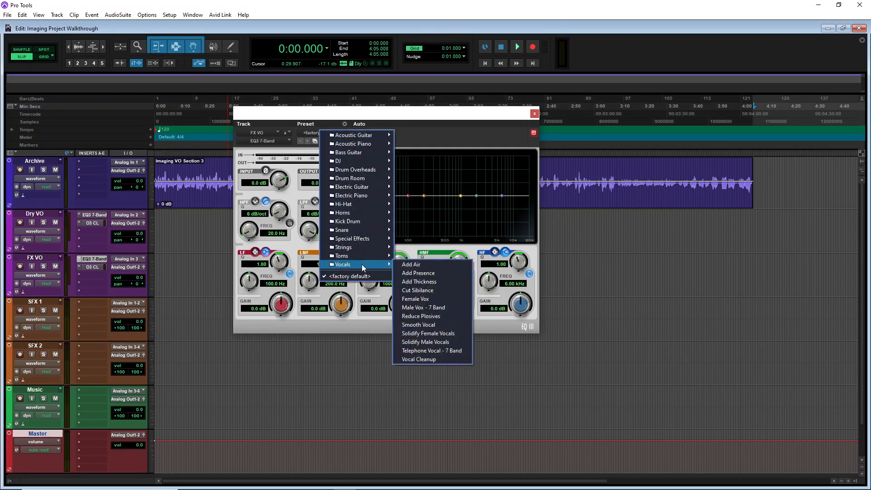
{"action": "left_click", "coordinate": [428, 351]}
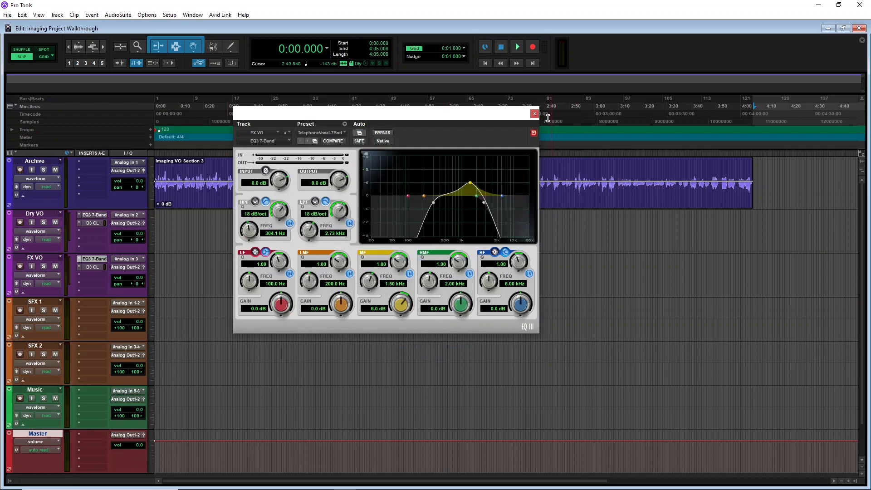
{"action": "left_click", "coordinate": [535, 113]}
Solo the Archive track and play back its voiceover around 2:16 to audition the take
{"action": "left_click", "coordinate": [44, 171]}
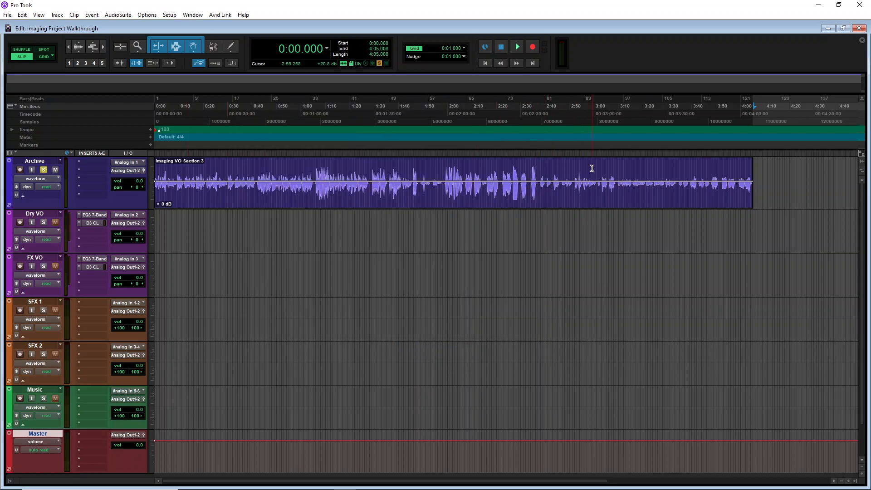
{"action": "left_click", "coordinate": [444, 166]}
{"action": "key", "text": "space"}
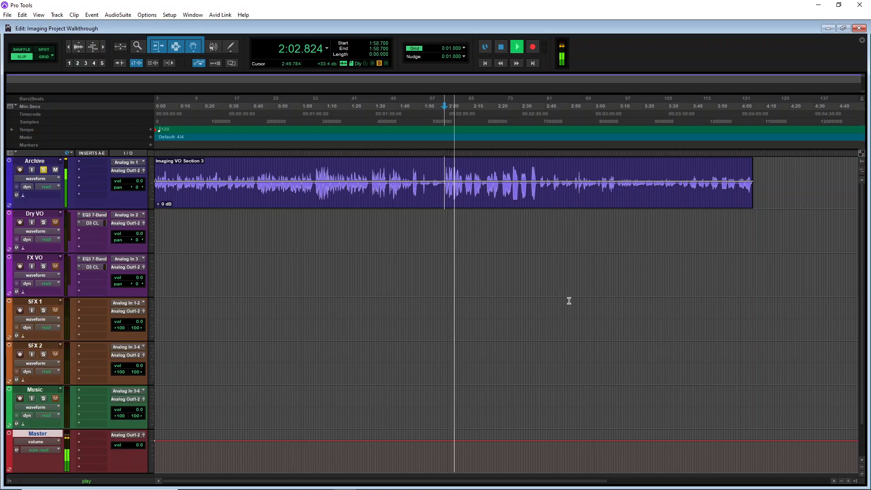
{"action": "left_click", "coordinate": [861, 153]}
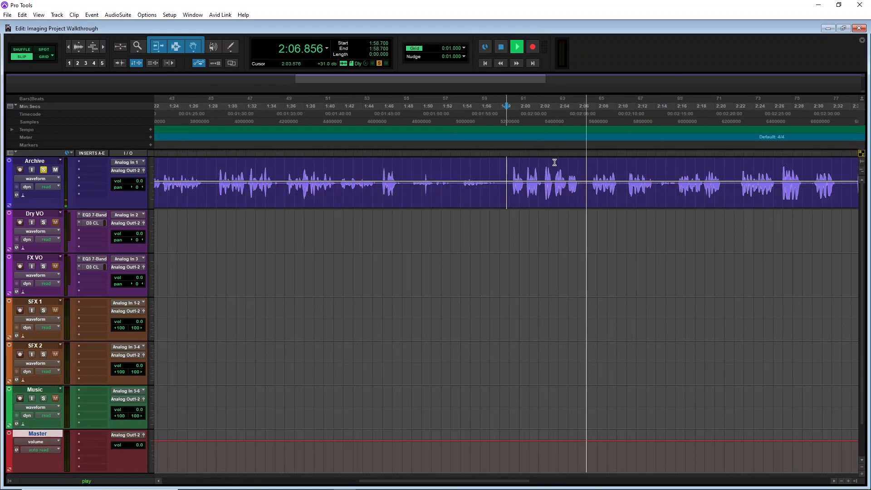
{"action": "left_click", "coordinate": [675, 171]}
{"action": "key", "text": "space"}
{"action": "key", "text": "space"}
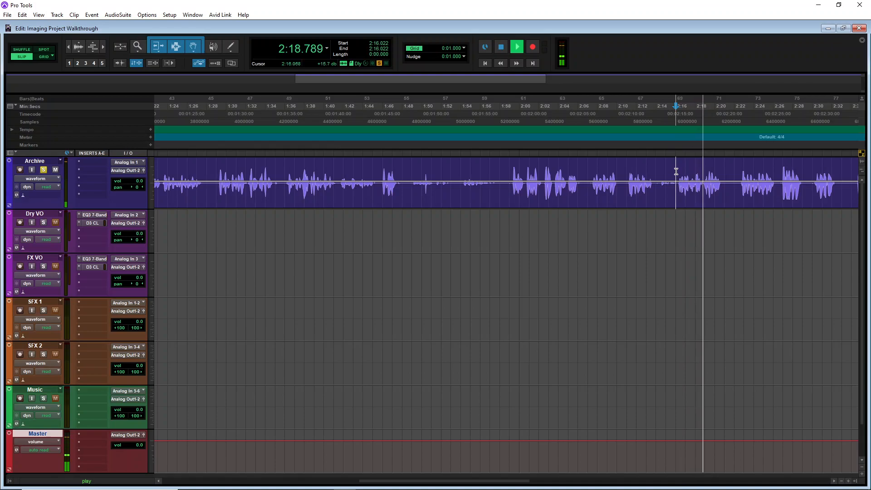
{"action": "key", "text": "space"}
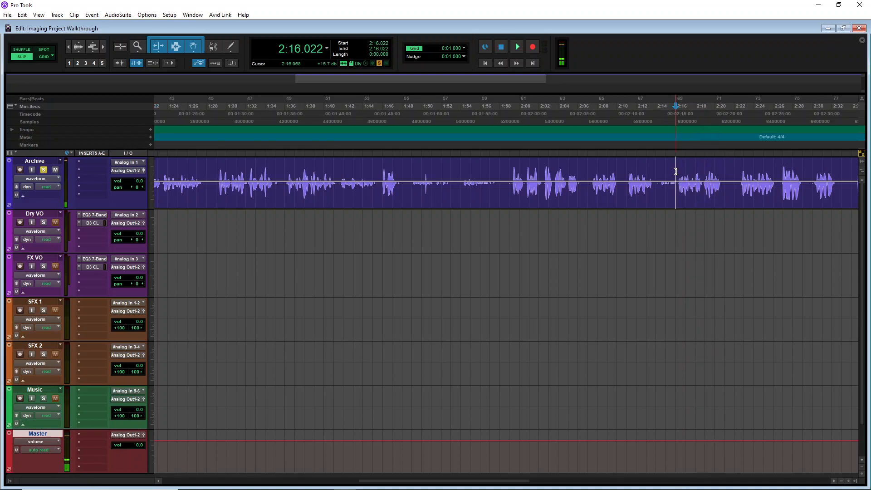
{"action": "left_click", "coordinate": [676, 172]}
{"action": "key", "text": "space"}
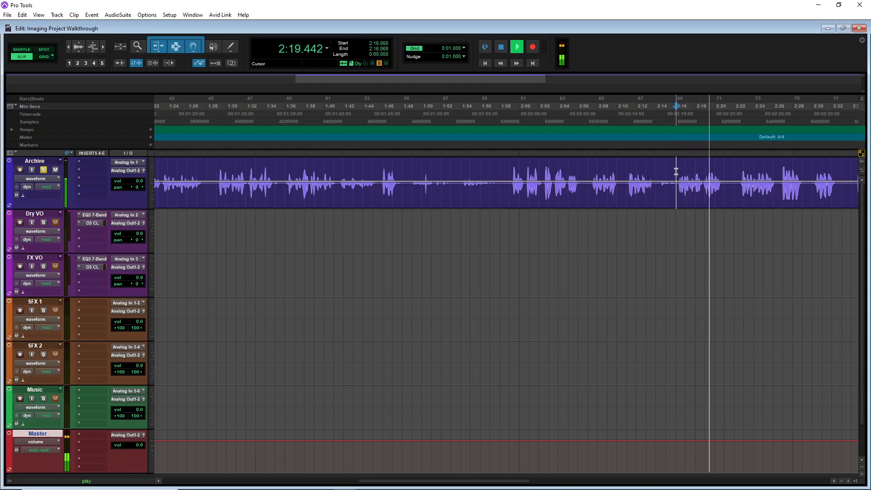
{"action": "key", "text": "space"}
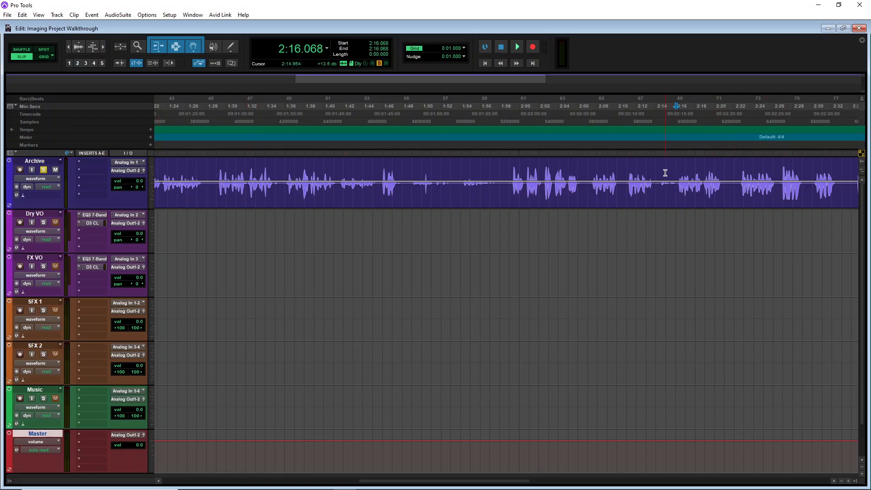
Copy the Archive voiceover section from about 2:16 to 2:21 and paste it at about 0:01.6 on the Dry VO track
{"action": "left_click_drag", "start_coordinate": [676, 173], "coordinate": [725, 173]}
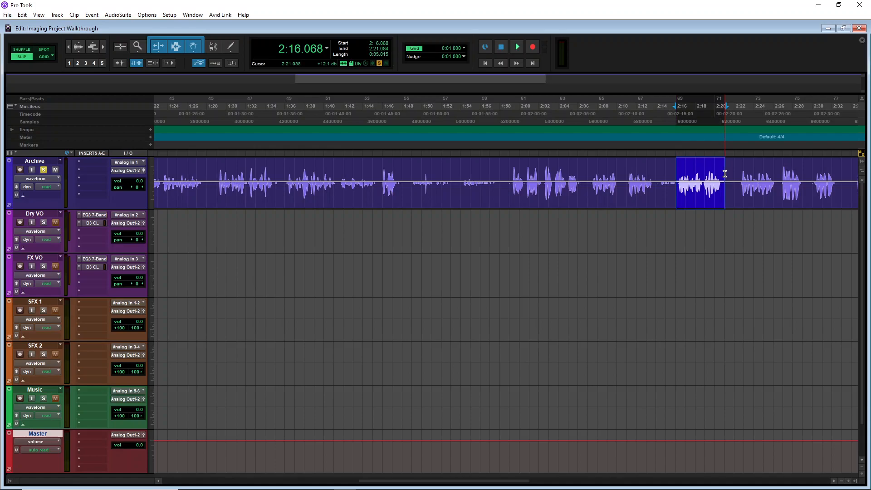
{"action": "left_click", "coordinate": [205, 223]}
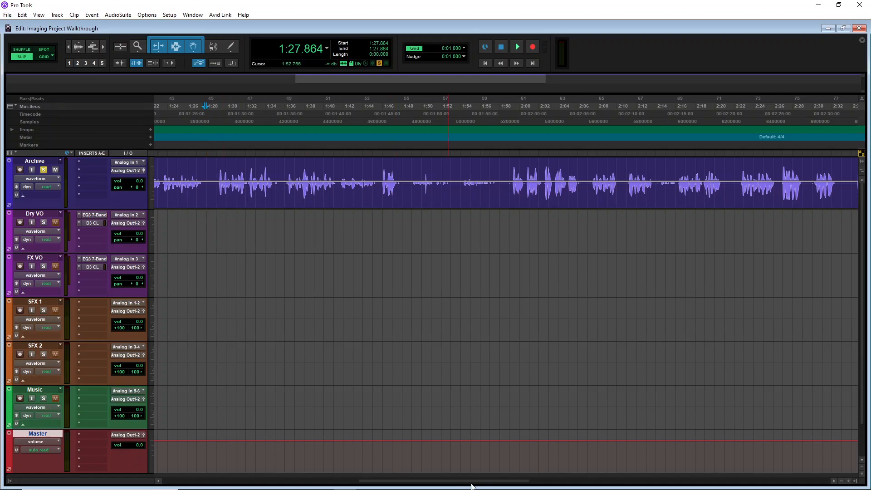
{"action": "left_click_drag", "start_coordinate": [471, 481], "coordinate": [266, 488]}
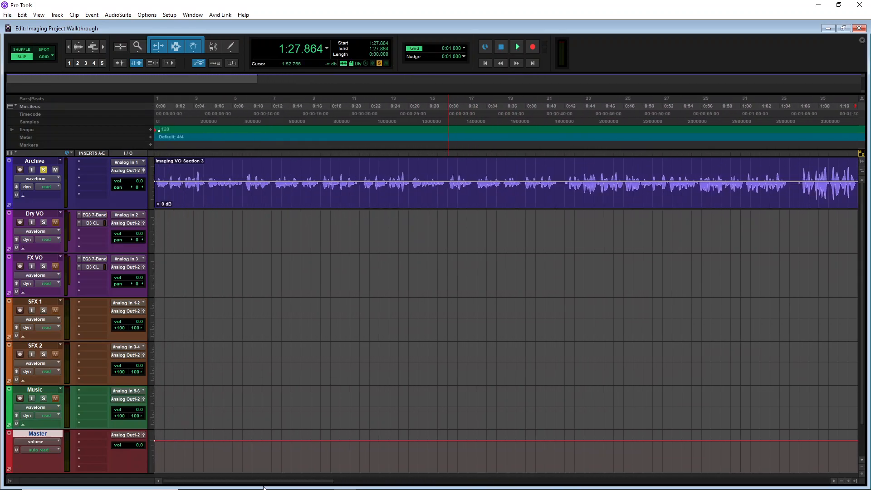
{"action": "left_click", "coordinate": [160, 119]}
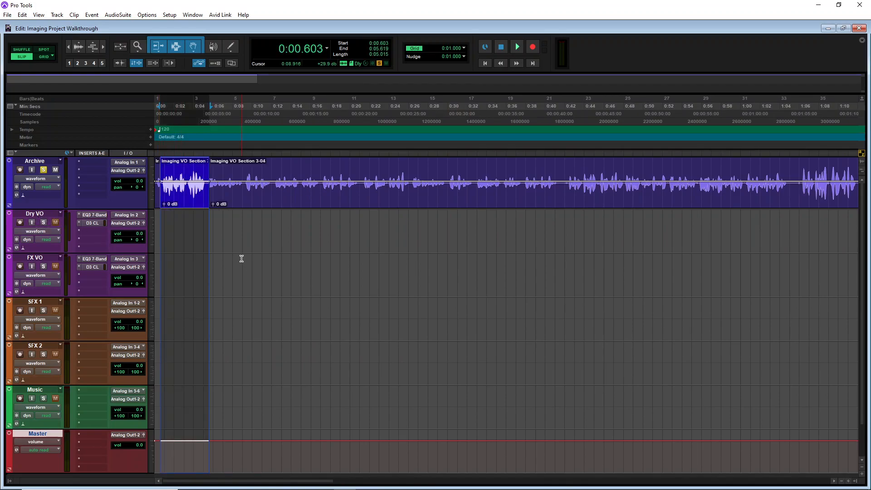
{"action": "key", "text": "ctrl+z"}
{"action": "left_click", "coordinate": [176, 222]}
{"action": "key", "text": "ctrl+v"}
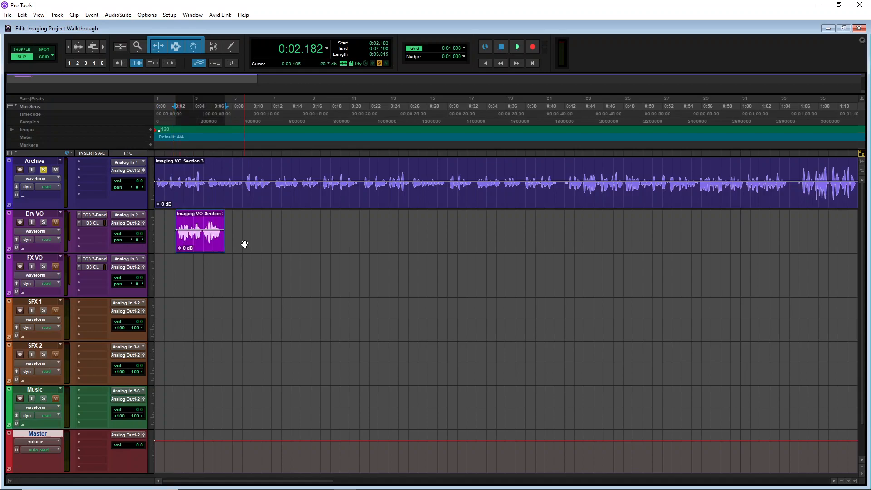
{"action": "left_click_drag", "start_coordinate": [201, 249], "coordinate": [196, 248]}
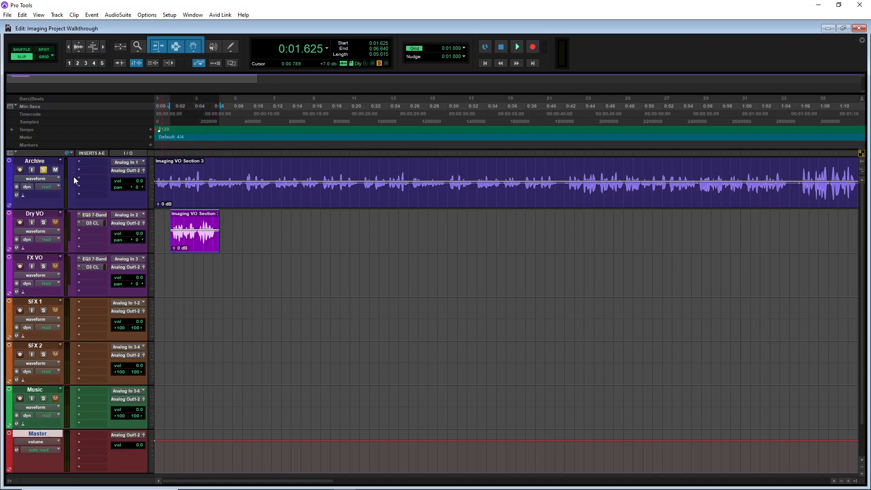
Solo only the Dry VO track and play back the pasted voiceover clip
{"action": "left_click", "coordinate": [43, 170]}
{"action": "left_click", "coordinate": [43, 222]}
{"action": "key", "text": "space"}
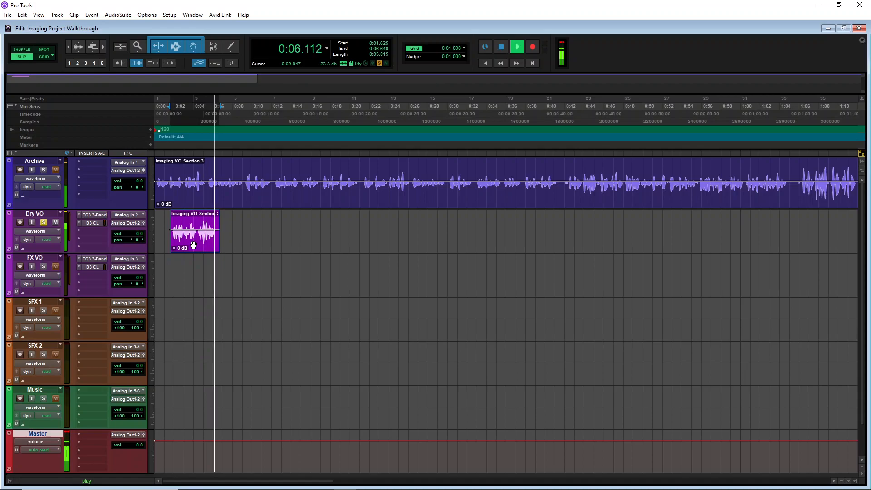
{"action": "key", "text": "space"}
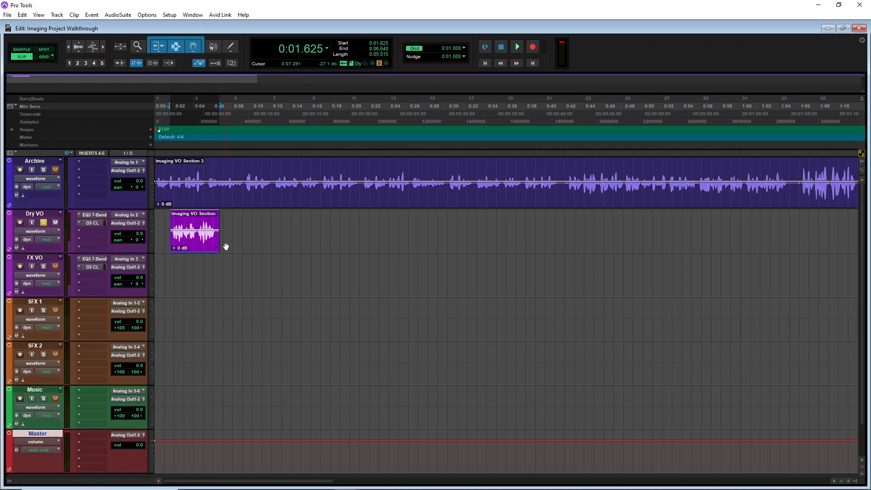
Unsolo Dry VO and nudge the pasted clip earlier to start at about 0:01.0
{"action": "left_click", "coordinate": [44, 222]}
{"action": "left_click_drag", "start_coordinate": [195, 250], "coordinate": [188, 250]}
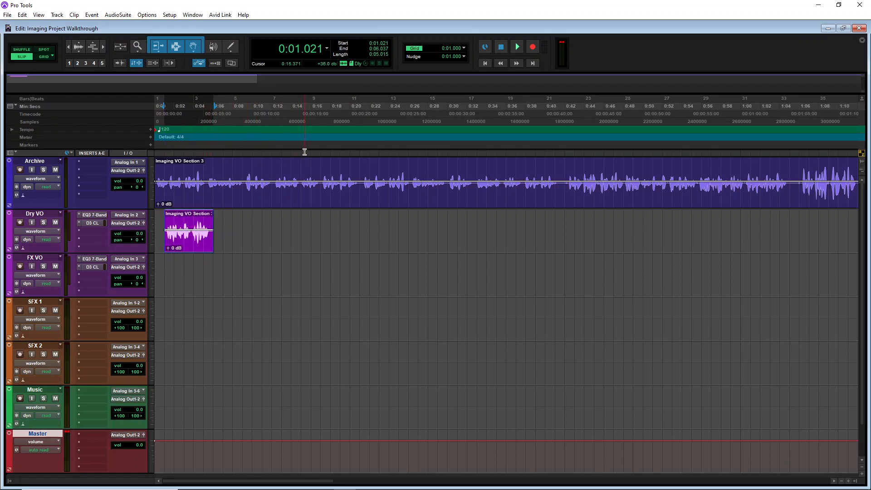
Audition the Archive take around 1:30 and select its section from about 1:30.5 to 1:32.2
{"action": "key", "text": "r"}
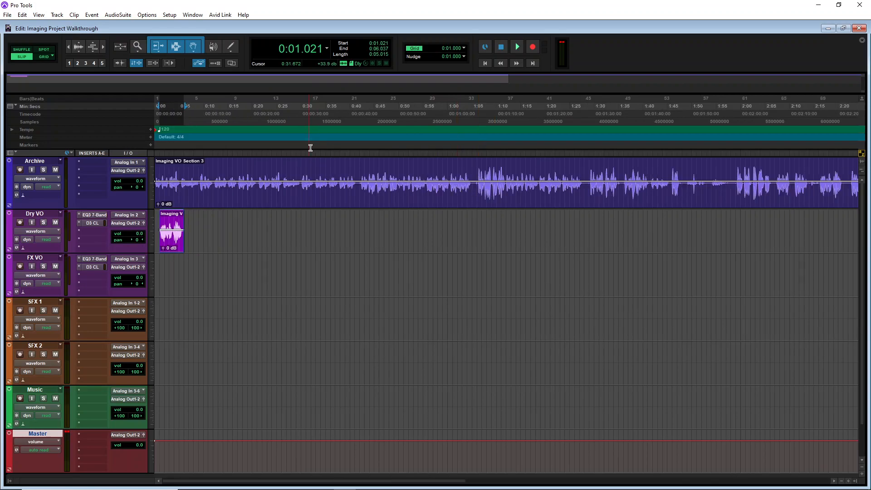
{"action": "left_click", "coordinate": [589, 170]}
{"action": "key", "text": "space"}
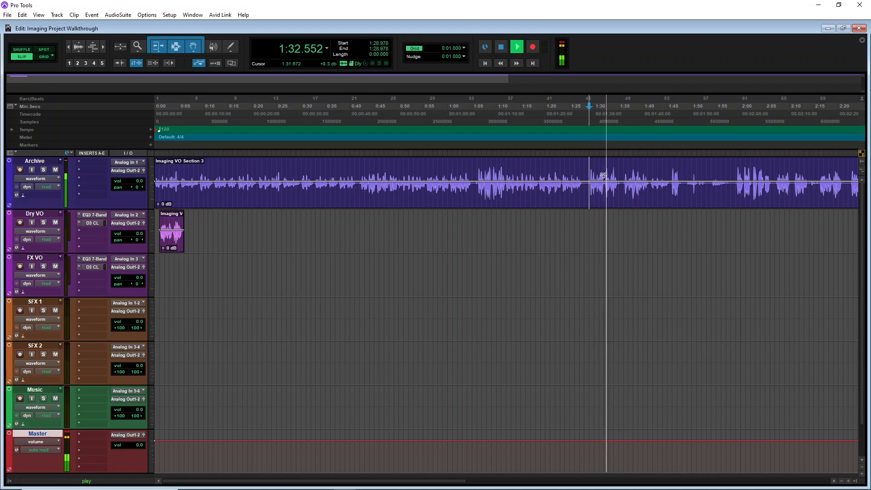
{"action": "key", "text": "t"}
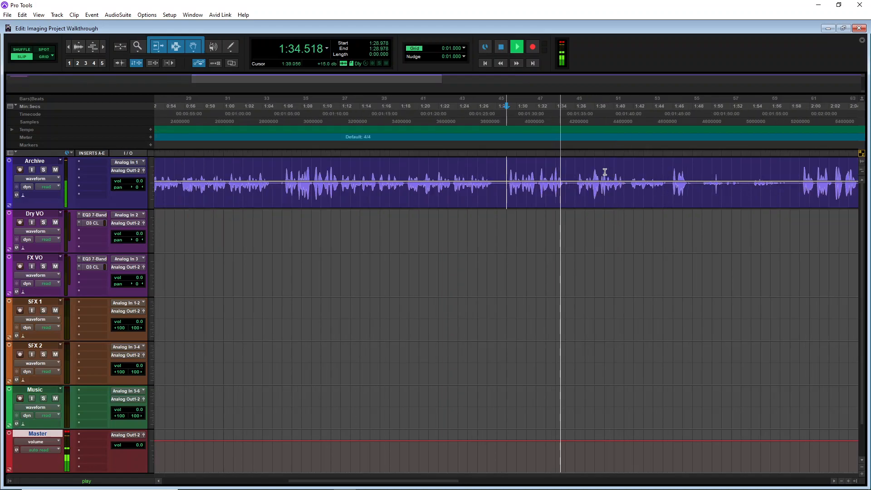
{"action": "key", "text": "space"}
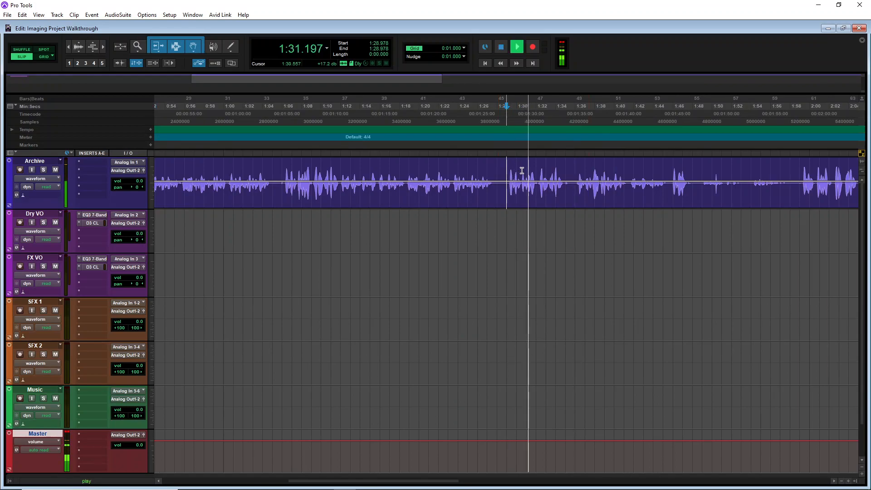
{"action": "key", "text": "t"}
{"action": "key", "text": "space"}
{"action": "left_click", "coordinate": [537, 171]}
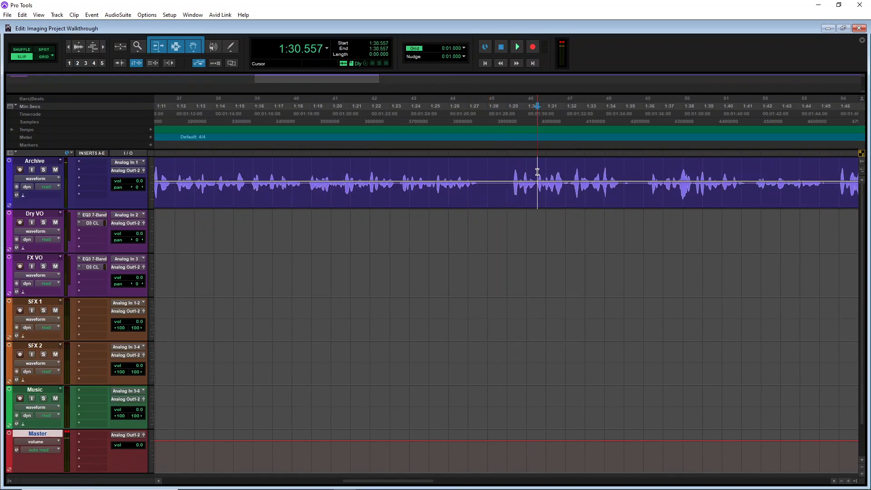
{"action": "left_click", "coordinate": [535, 172]}
{"action": "key", "text": "space"}
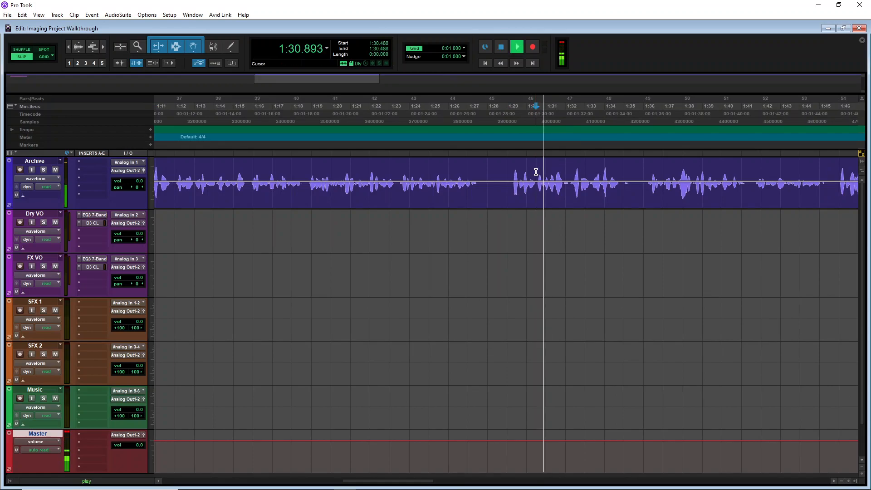
{"action": "key", "text": "space"}
{"action": "left_click_drag", "start_coordinate": [536, 172], "coordinate": [569, 176]}
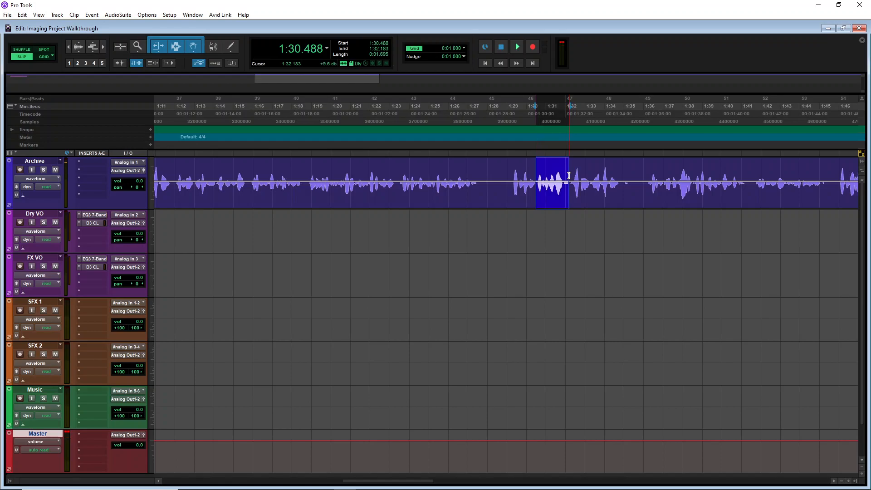
Paste the selected Archive section onto the Dry VO track at about 0:06.9
{"action": "left_click_drag", "start_coordinate": [413, 483], "coordinate": [186, 486]}
{"action": "left_click", "coordinate": [289, 220]}
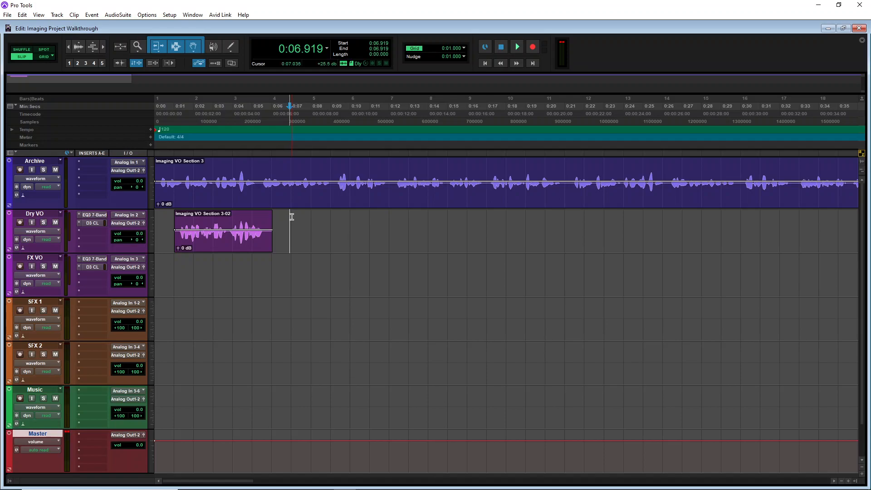
{"action": "key", "text": "ctrl+v"}
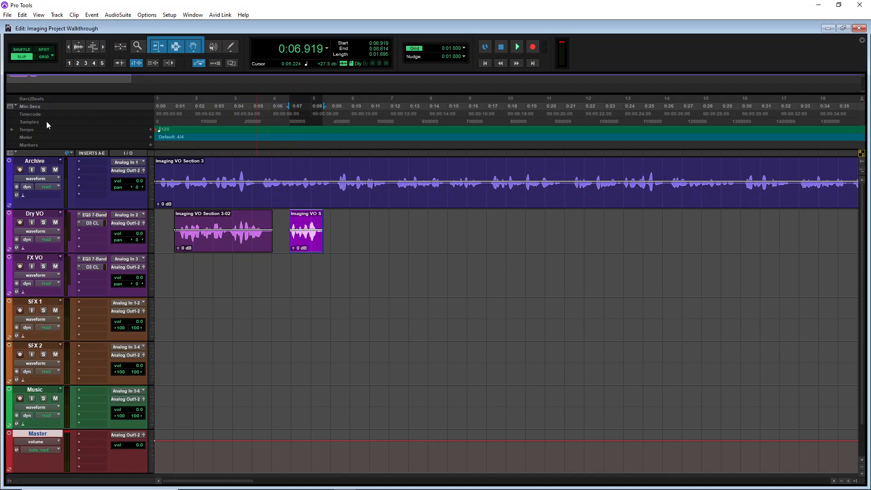
Mute the Archive track and play back the Dry VO edit from about 0:06.9
{"action": "left_click", "coordinate": [55, 170]}
{"action": "left_click", "coordinate": [290, 121]}
{"action": "key", "text": "space"}
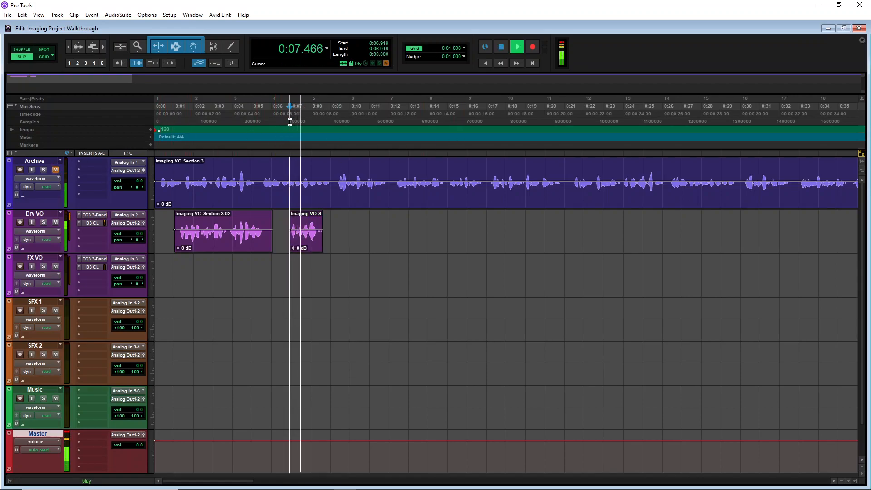
{"action": "key", "text": "space"}
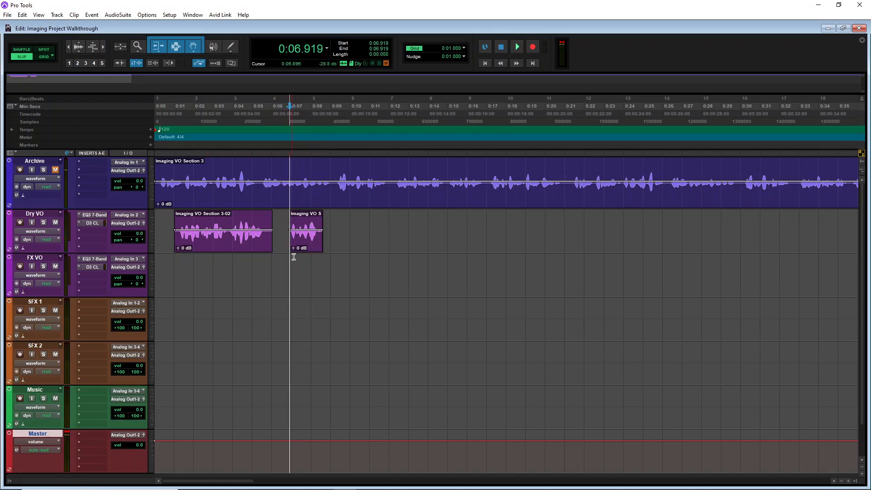
Move the second pasted clip from Dry VO down onto the FX VO track at about 0:06.0 and play it back
{"action": "left_click", "coordinate": [95, 258]}
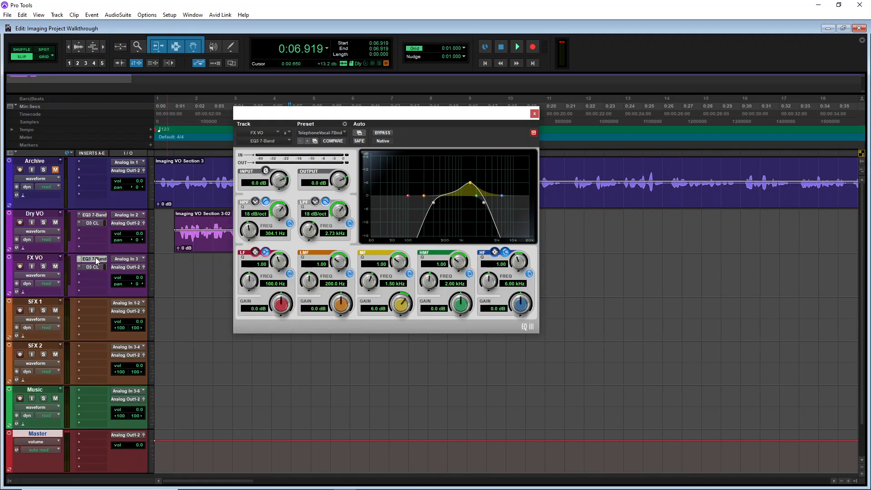
{"action": "left_click", "coordinate": [534, 114]}
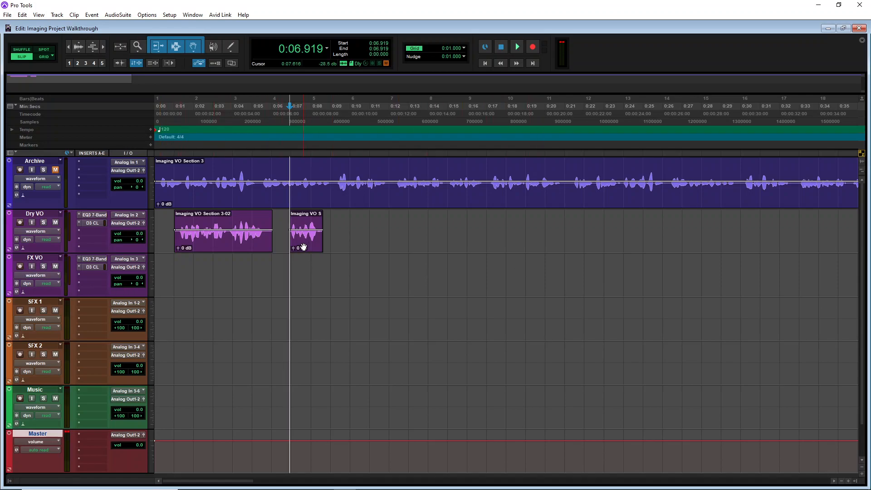
{"action": "left_click_drag", "start_coordinate": [304, 247], "coordinate": [287, 261]}
{"action": "left_click", "coordinate": [198, 111]}
{"action": "key", "text": "space"}
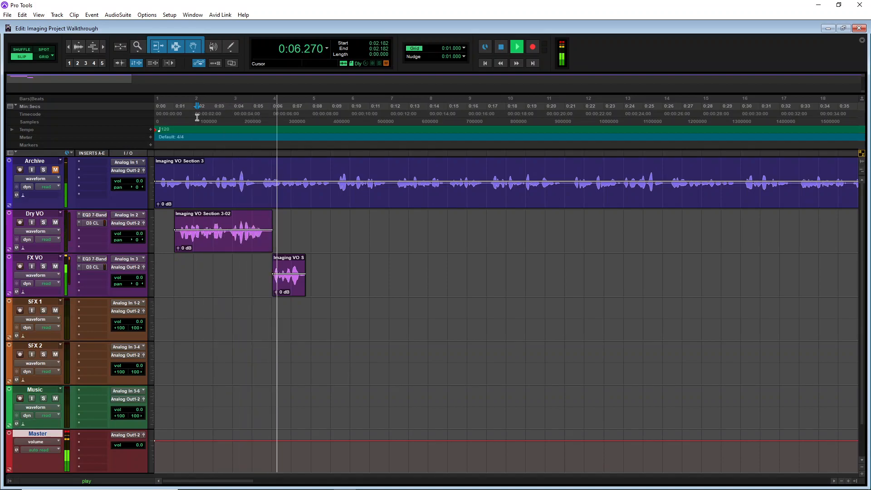
{"action": "key", "text": "space"}
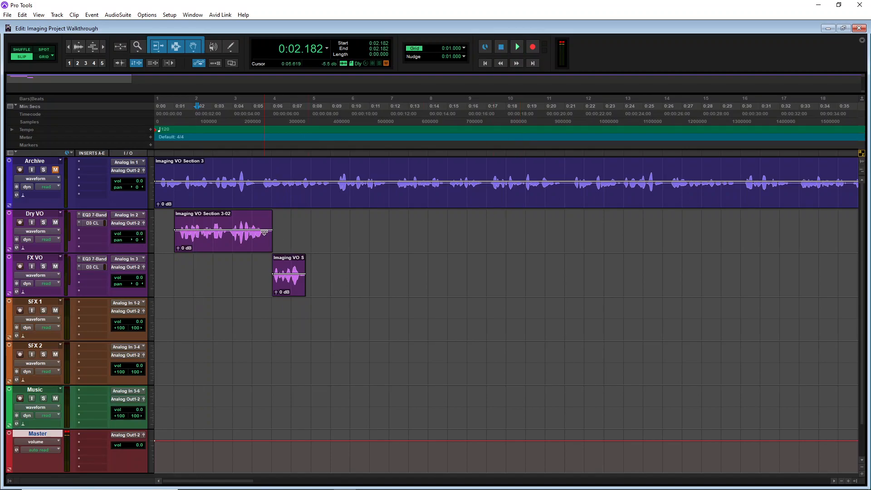
Shift the Dyn3 compressor down one insert slot on FX VO and insert a Flanger (mono) in the freed slot
{"action": "left_click_drag", "start_coordinate": [91, 267], "coordinate": [92, 275]}
{"action": "left_click", "coordinate": [79, 267]}
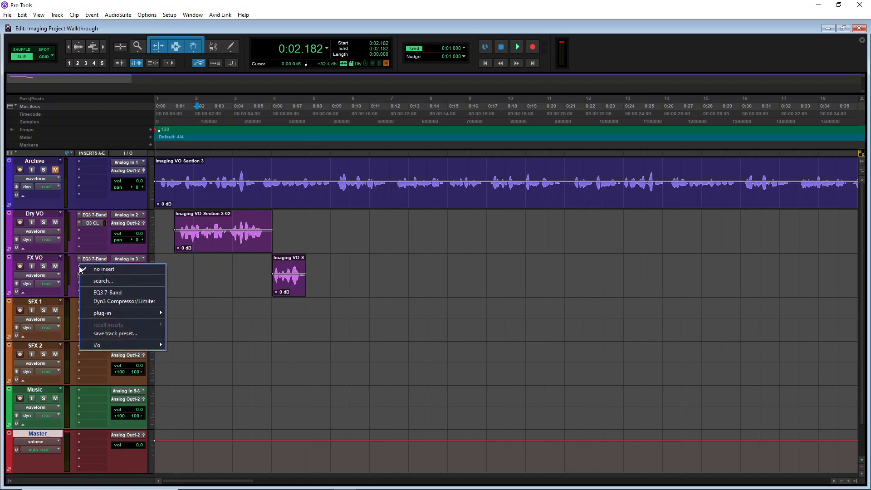
{"action": "mouse_move", "coordinate": [167, 317]}
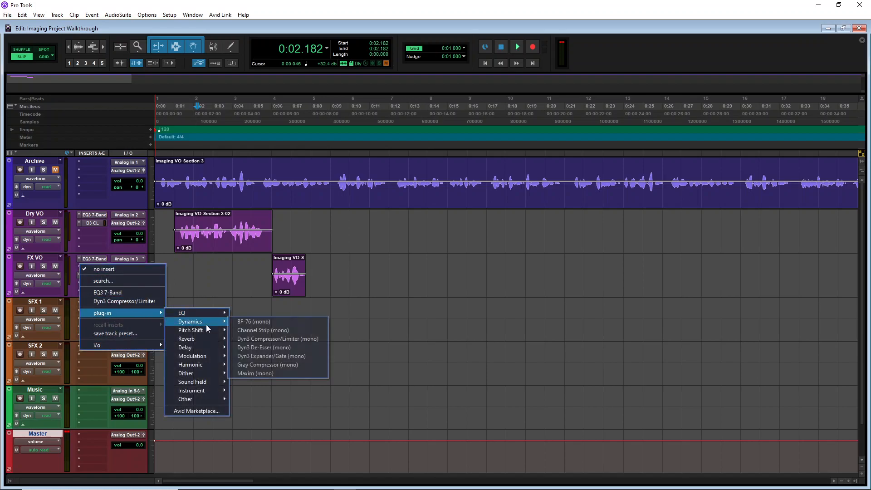
{"action": "mouse_move", "coordinate": [208, 355]}
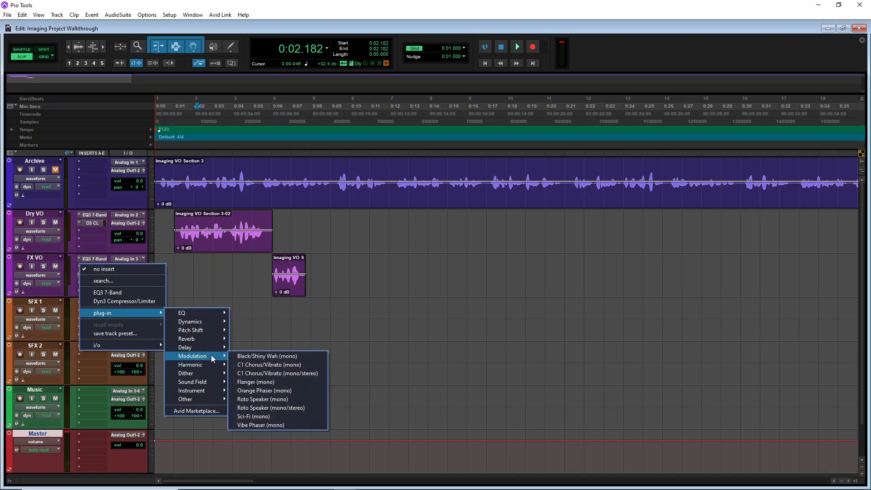
{"action": "left_click", "coordinate": [262, 380]}
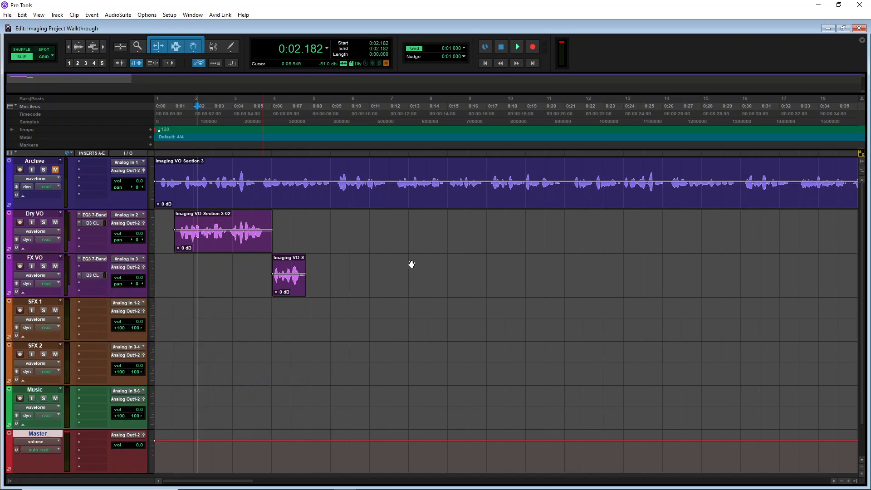
Load the Mid One preset on the FX VO Flanger
{"action": "left_click_drag", "start_coordinate": [328, 113], "coordinate": [507, 100]}
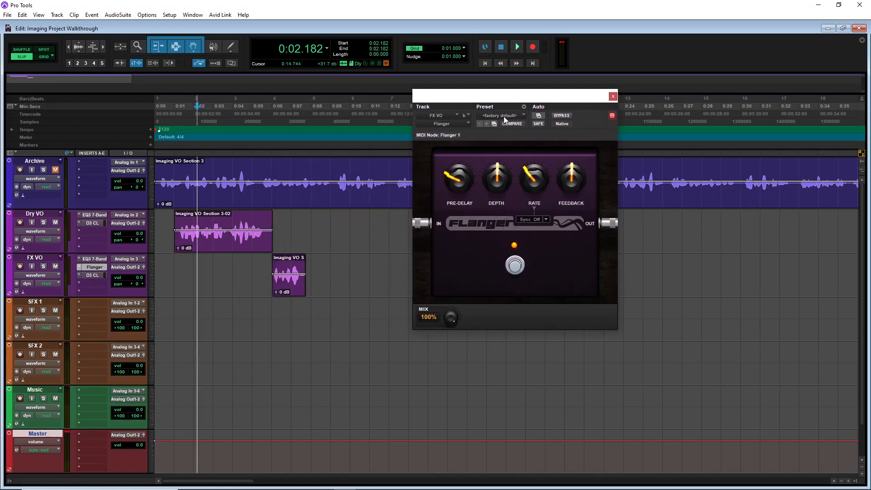
{"action": "left_click", "coordinate": [503, 115]}
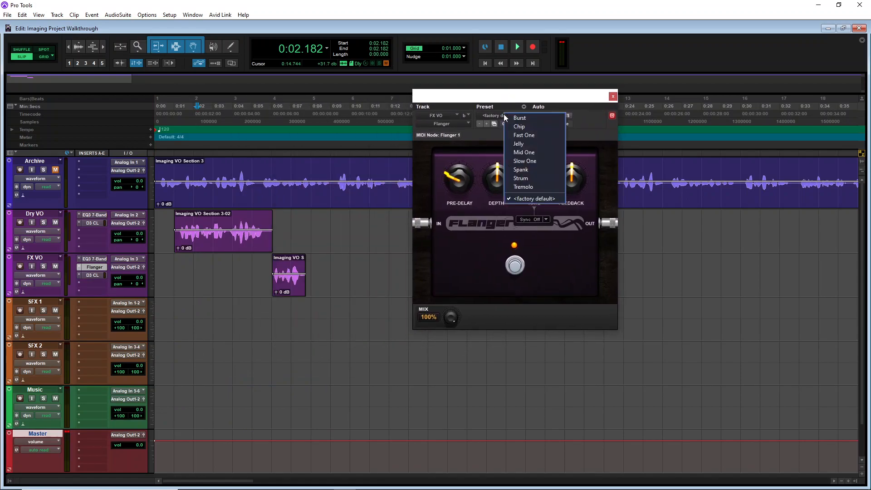
{"action": "left_click", "coordinate": [524, 153]}
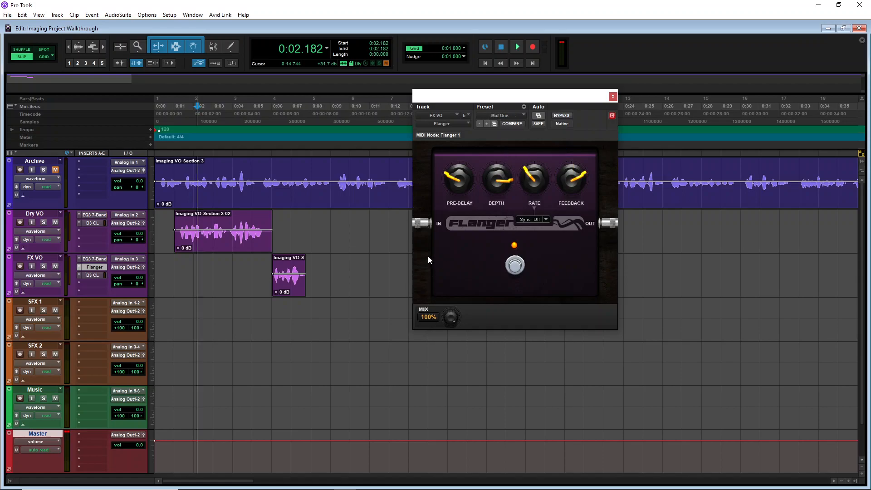
Select the FX VO clip and enable Loop playback to audition the Flanger on it
{"action": "left_click", "coordinate": [268, 117]}
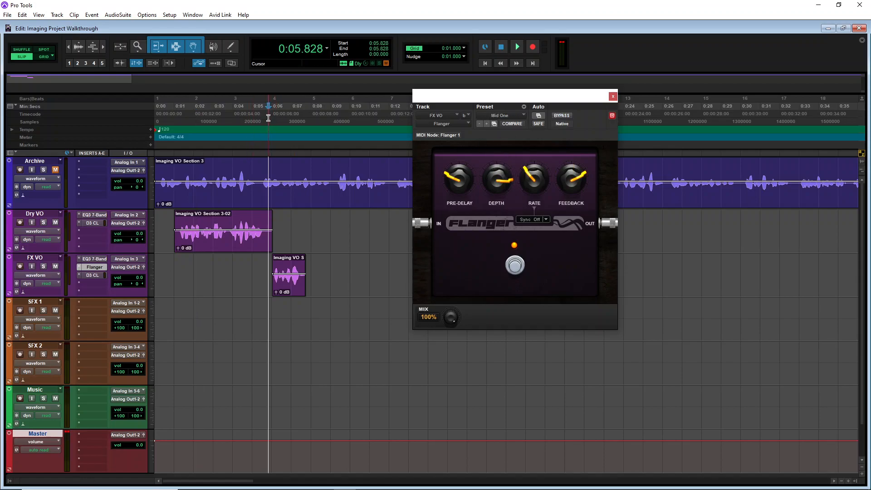
{"action": "key", "text": "space"}
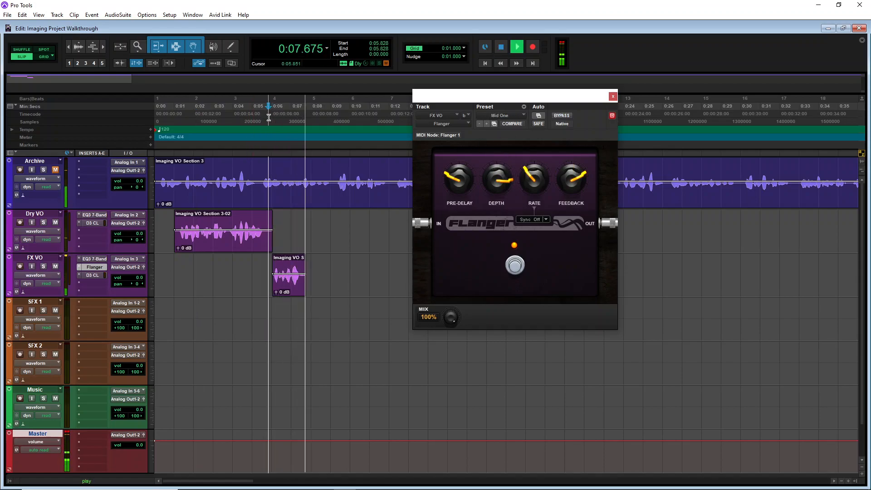
{"action": "key", "text": "space"}
{"action": "left_click", "coordinate": [300, 286]}
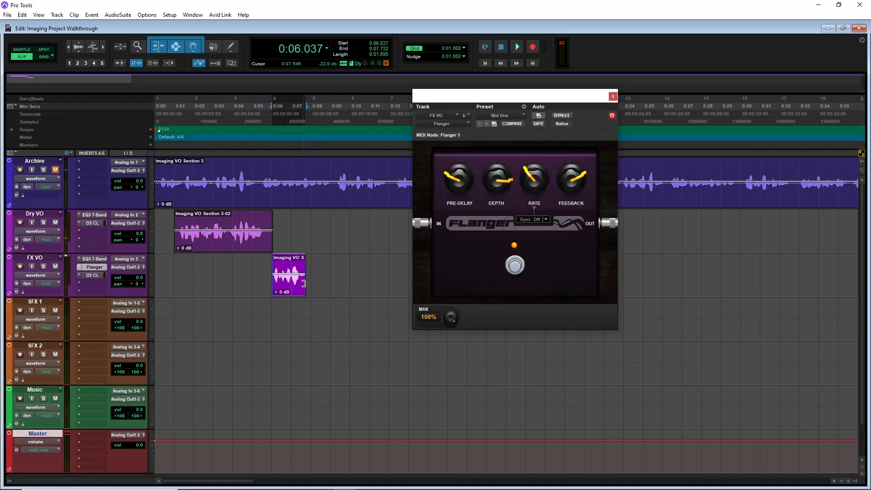
{"action": "right_click", "coordinate": [513, 47]}
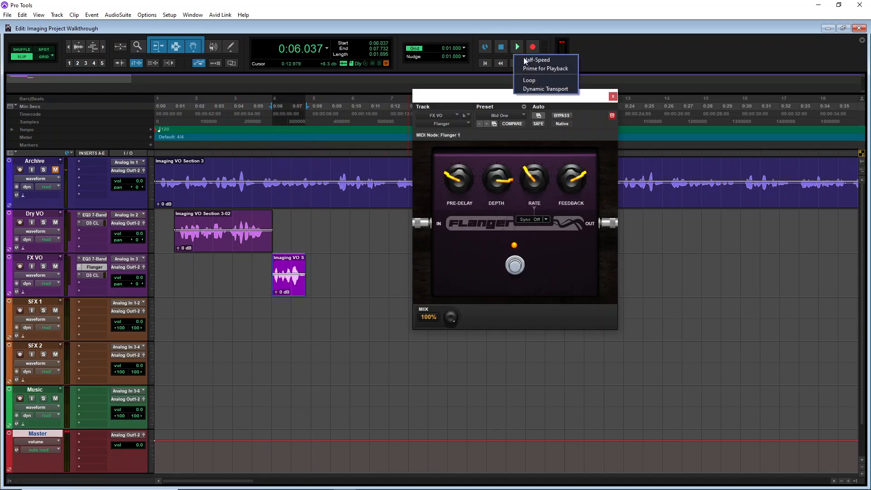
{"action": "left_click", "coordinate": [536, 80]}
{"action": "key", "text": "space"}
Adjust the Flanger's Rate knob while looping, then stop and close the plugin window
{"action": "left_click_drag", "start_coordinate": [532, 177], "coordinate": [525, 195]}
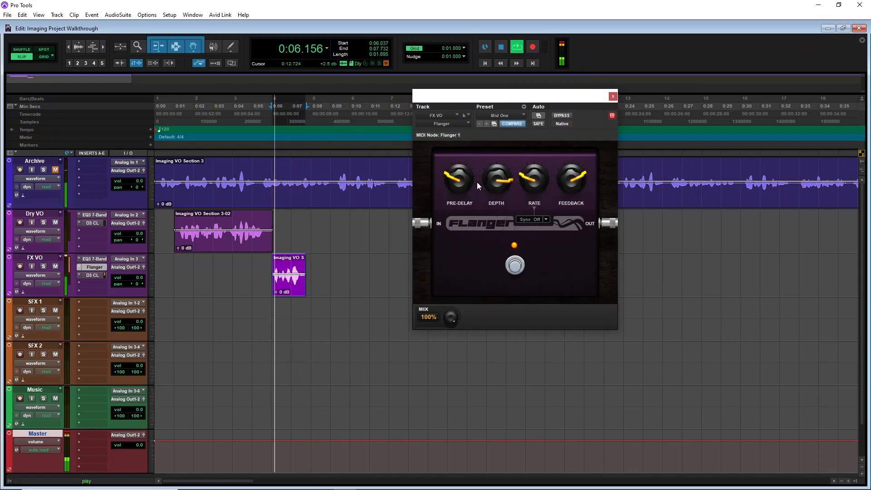
{"action": "key", "text": "space"}
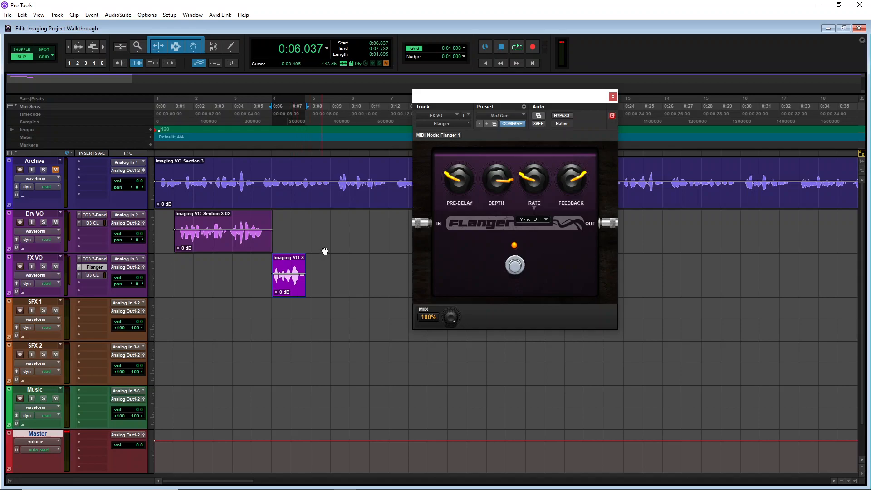
{"action": "left_click", "coordinate": [613, 97]}
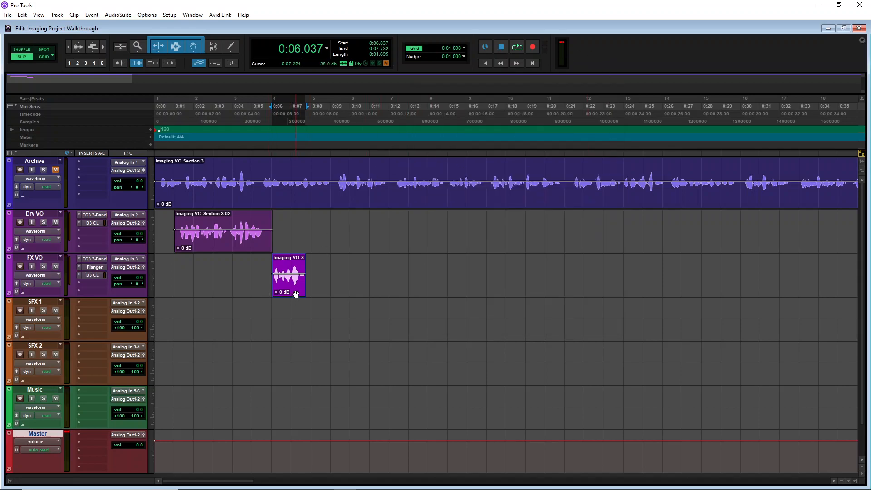
Move the FX VO clip to start at about 0:06.7 and duplicate it onto the Dry VO track above, then play back
{"action": "left_click_drag", "start_coordinate": [295, 293], "coordinate": [307, 293]}
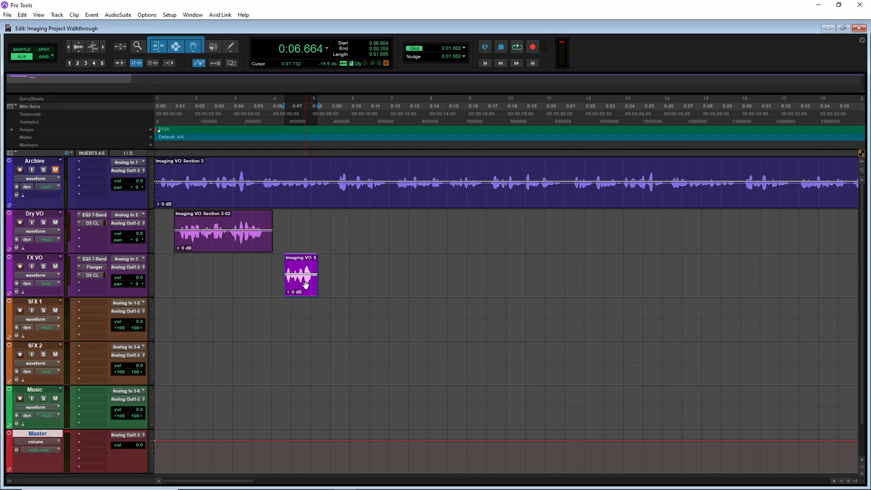
{"action": "left_click_drag", "start_coordinate": [307, 289], "coordinate": [310, 244]}
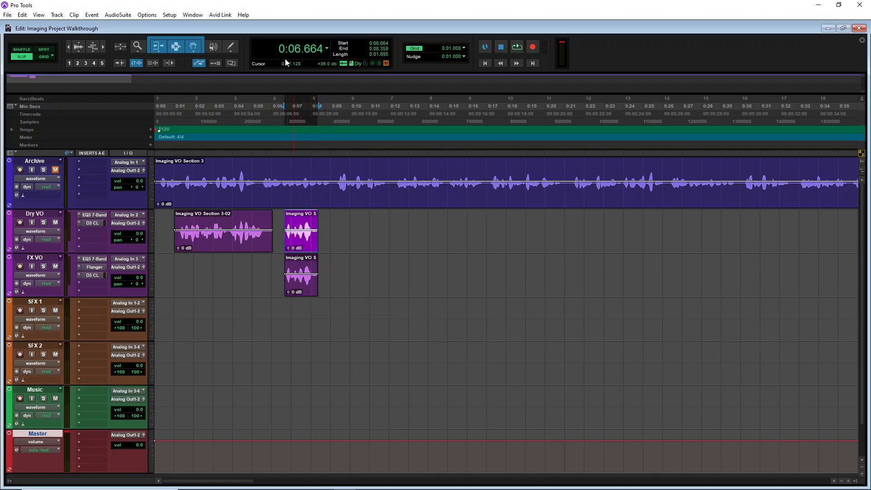
{"action": "left_click", "coordinate": [278, 119]}
{"action": "key", "text": "space"}
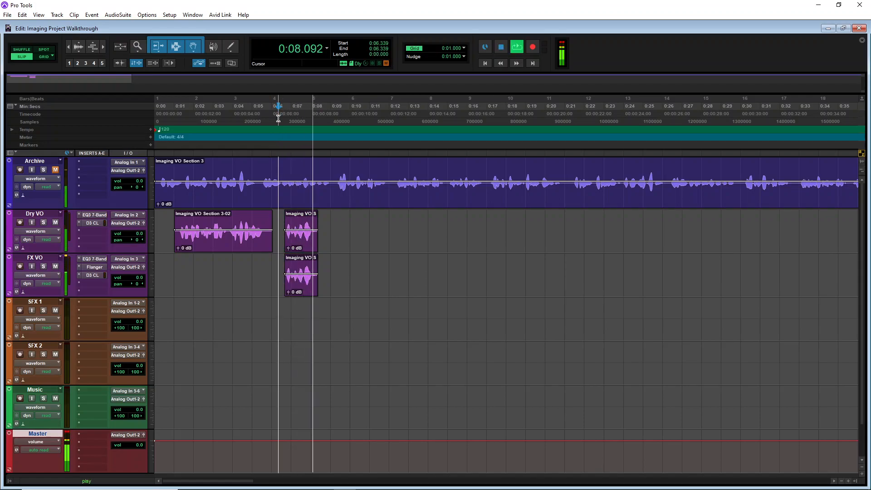
{"action": "key", "text": "space"}
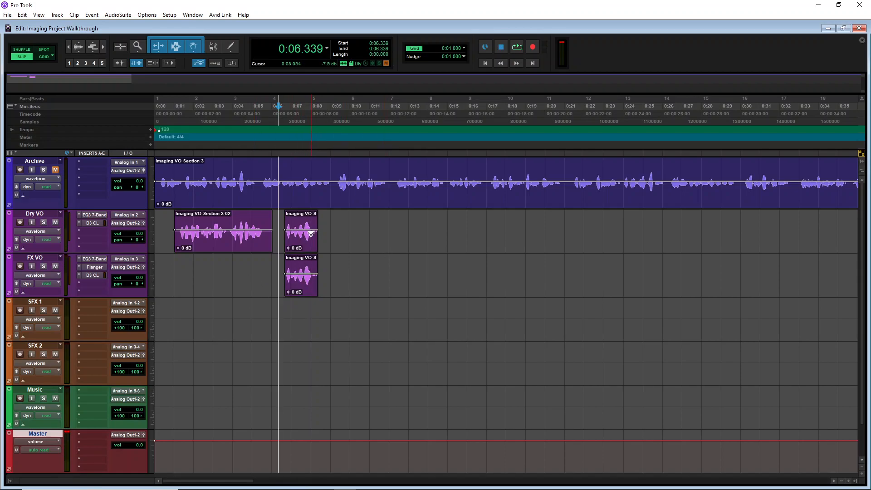
Lower the Dry VO copy's clip gain to about -13.2 dB and audition the result
{"action": "left_click_drag", "start_coordinate": [288, 249], "coordinate": [288, 254]}
{"action": "key", "text": "space"}
{"action": "key", "text": "space"}
{"action": "key", "text": "space"}
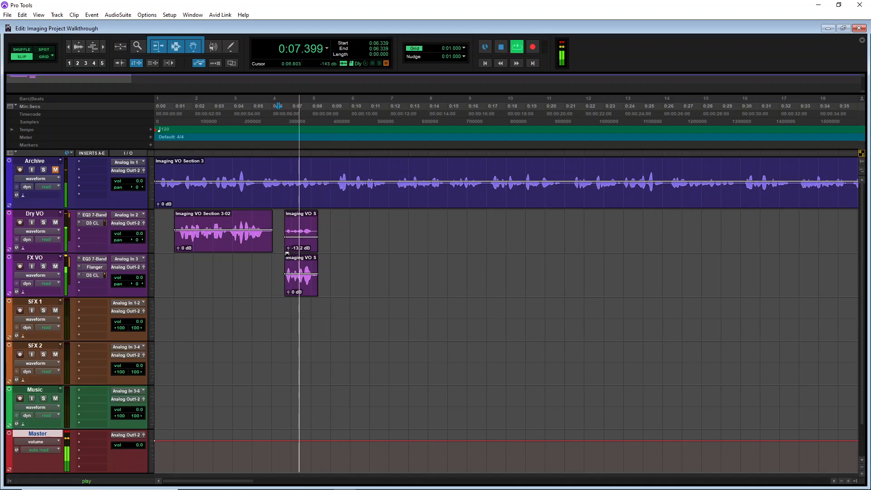
{"action": "key", "text": "space"}
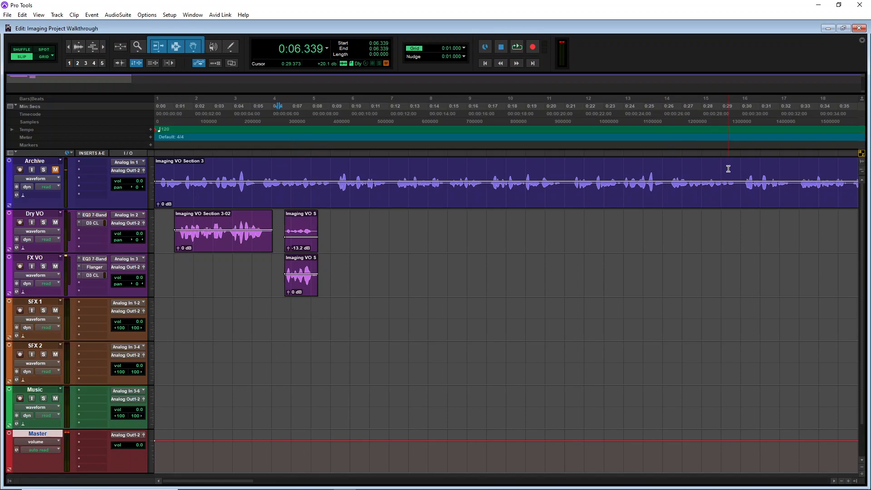
Undo the last two edits, then redo one of them
{"action": "key", "text": "ctrl+z"}
{"action": "key", "text": "ctrl+z"}
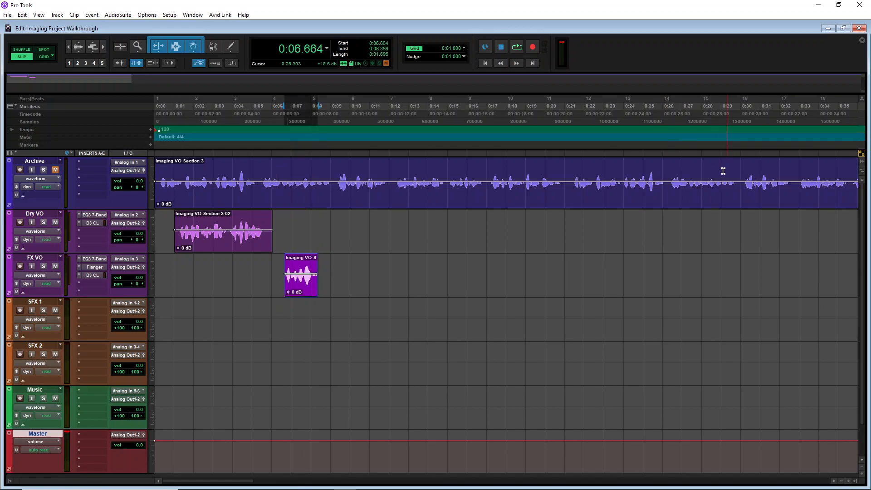
{"action": "key", "text": "ctrl+shift+z"}
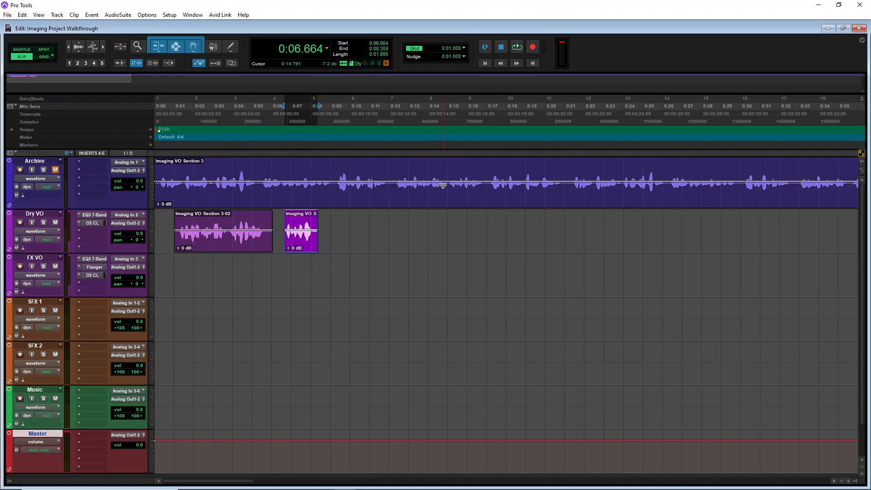
Audition the Archive track from about 2:34 to find a usable phrase
{"action": "scroll", "coordinate": [443, 185], "scroll_direction": "down", "scroll_amount": 3}
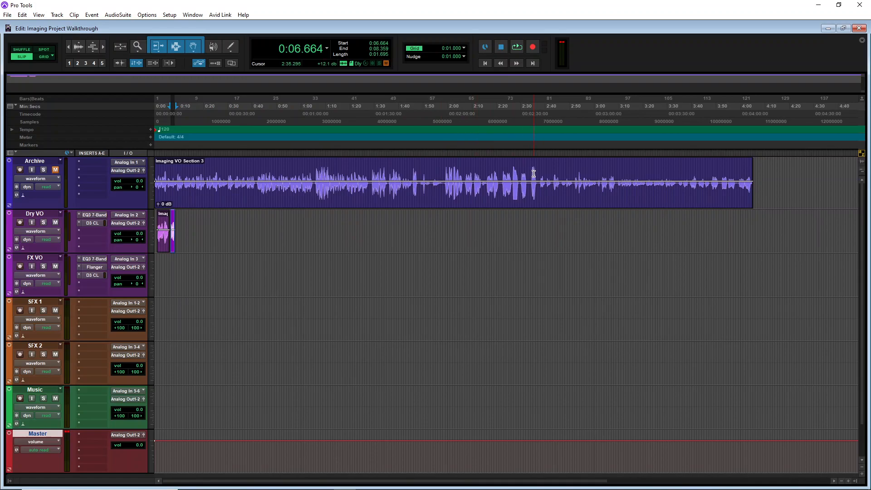
{"action": "left_click", "coordinate": [530, 169]}
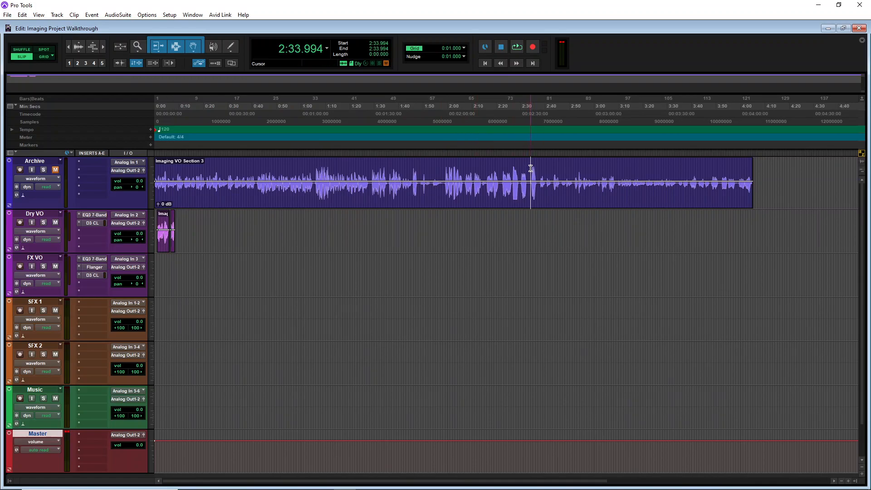
{"action": "key", "text": "space"}
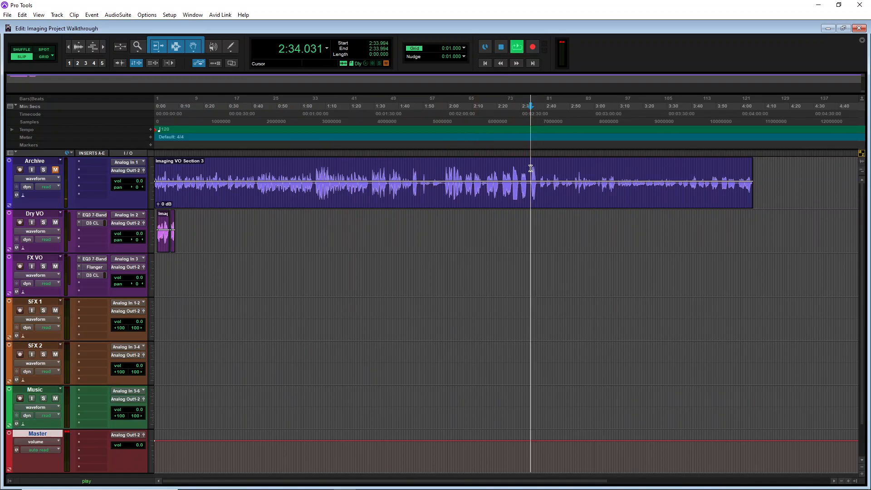
{"action": "key", "text": "space"}
{"action": "key", "text": "space"}
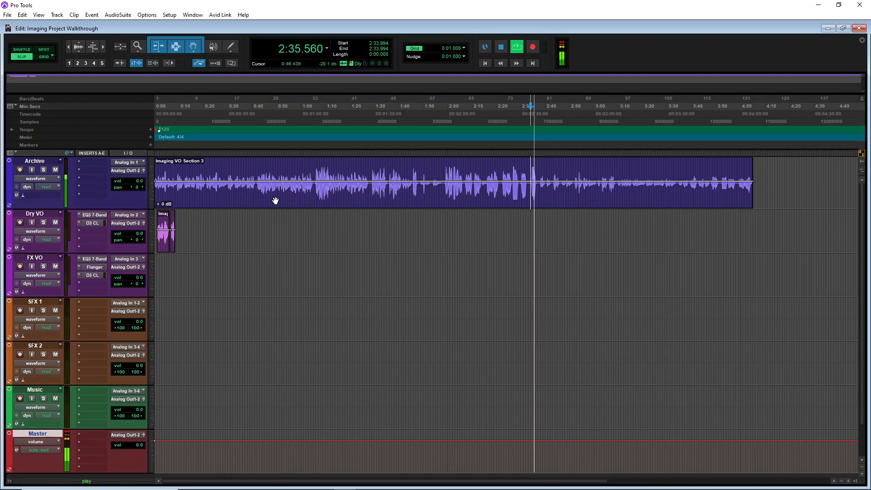
Split the Archive clip at about 2:34.482
{"action": "key", "text": "ctrl+bracketleft"}
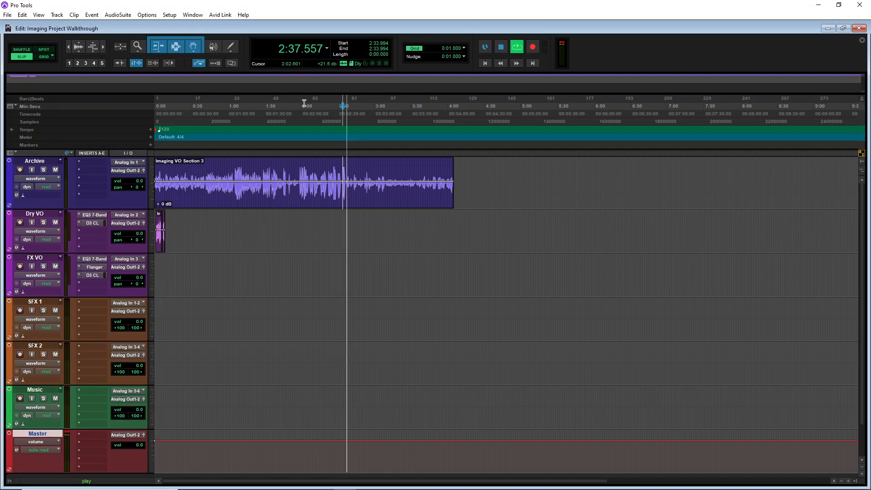
{"action": "key", "text": "ctrl+bracketright"}
{"action": "key", "text": "ctrl+bracketright"}
{"action": "key", "text": "ctrl+bracketright"}
{"action": "key", "text": "ctrl+bracketright"}
{"action": "left_click", "coordinate": [516, 172]}
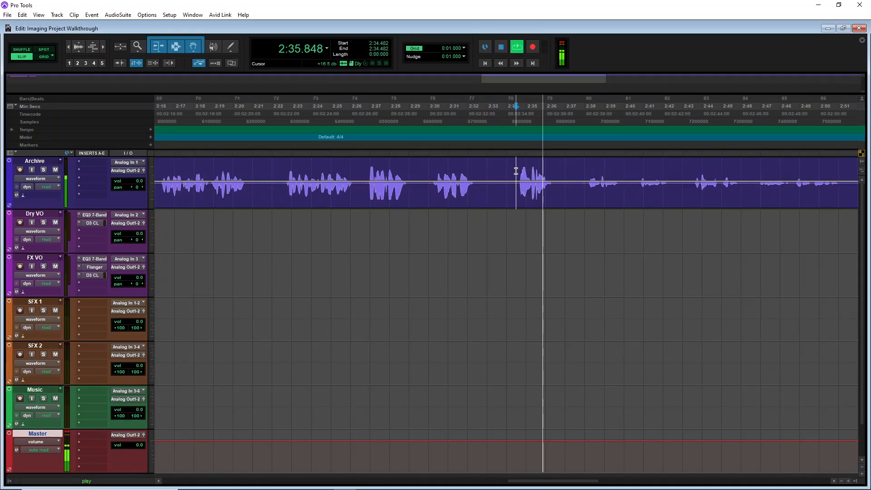
{"action": "key", "text": "space"}
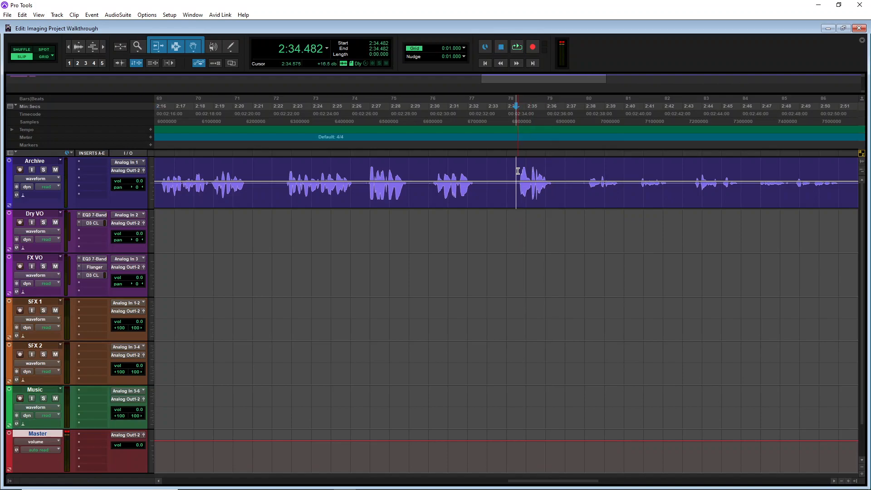
{"action": "key", "text": "ctrl+e"}
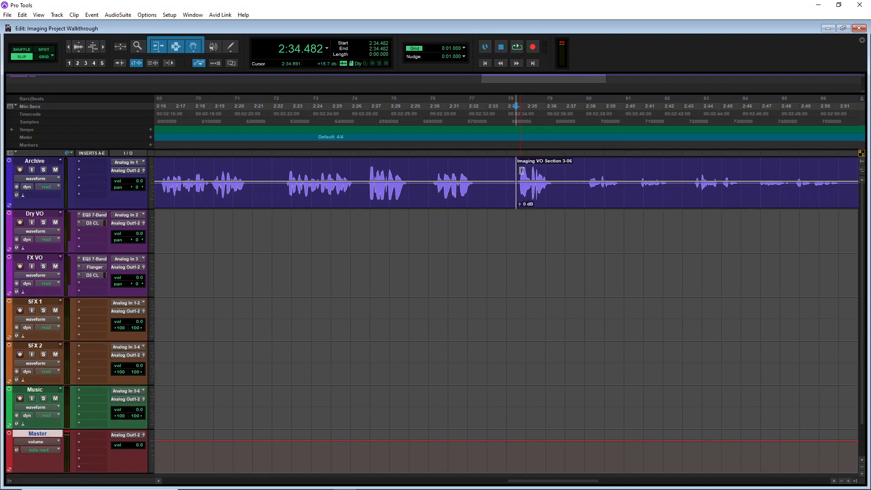
Select the Archive audio from about 2:34.5 to 2:36.4 and paste it onto the Dry VO track at about 0:09.6
{"action": "left_click", "coordinate": [556, 173]}
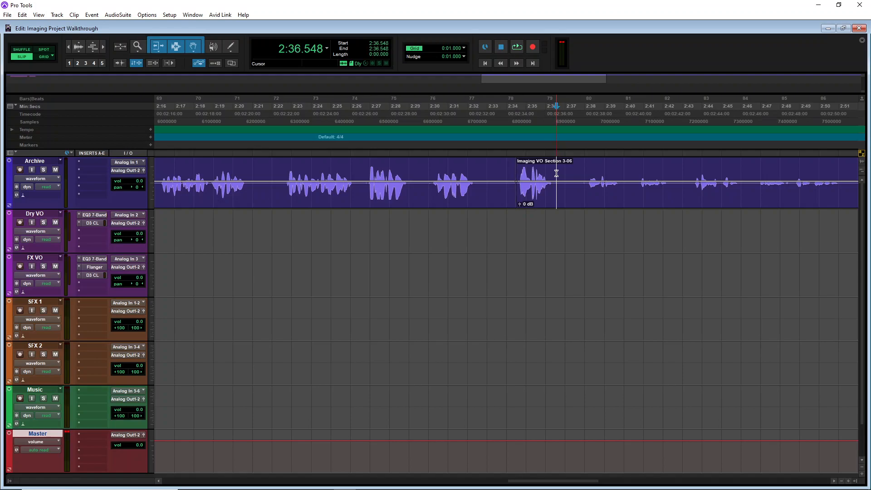
{"action": "left_click_drag", "start_coordinate": [515, 172], "coordinate": [554, 173]}
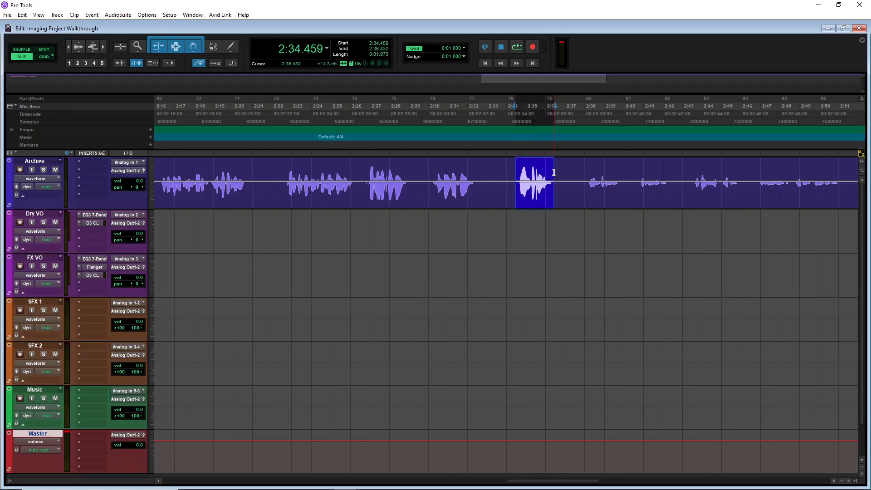
{"action": "left_click_drag", "start_coordinate": [585, 484], "coordinate": [167, 462]}
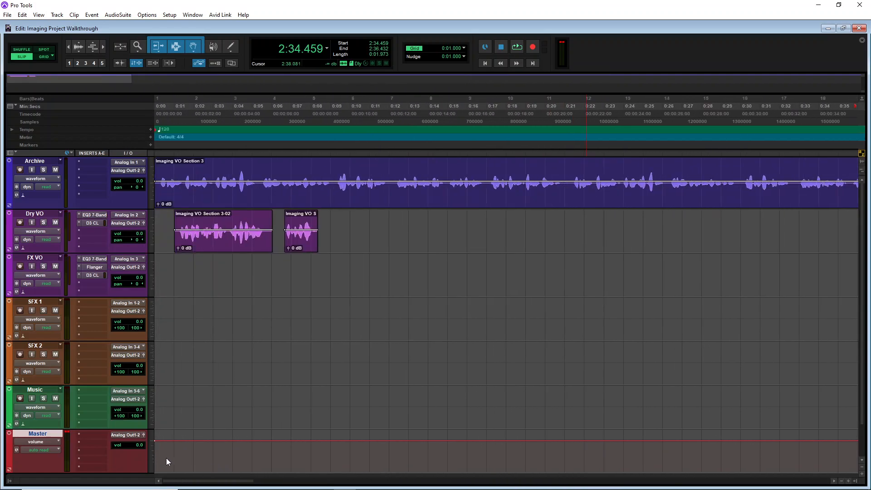
{"action": "left_click", "coordinate": [342, 218]}
{"action": "key", "text": "ctrl+v"}
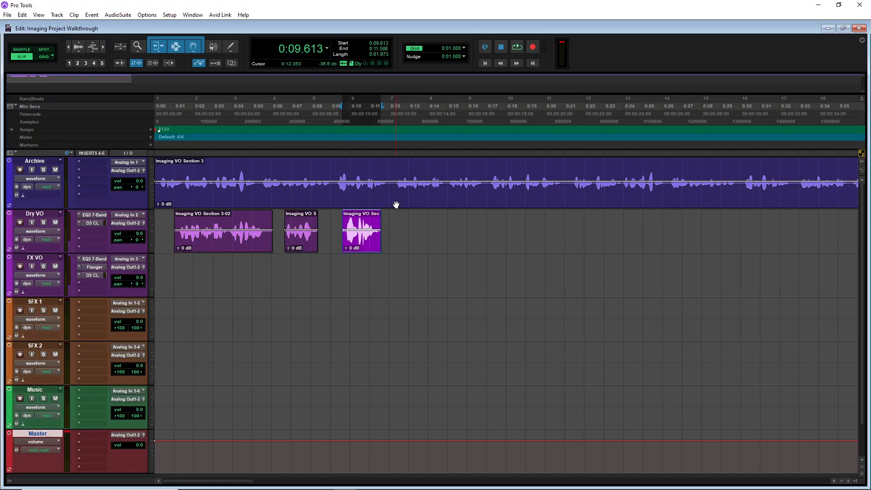
Play back the Dry VO edit from near the start while toggling the Archive track's mute
{"action": "left_click", "coordinate": [170, 116]}
{"action": "key", "text": "space"}
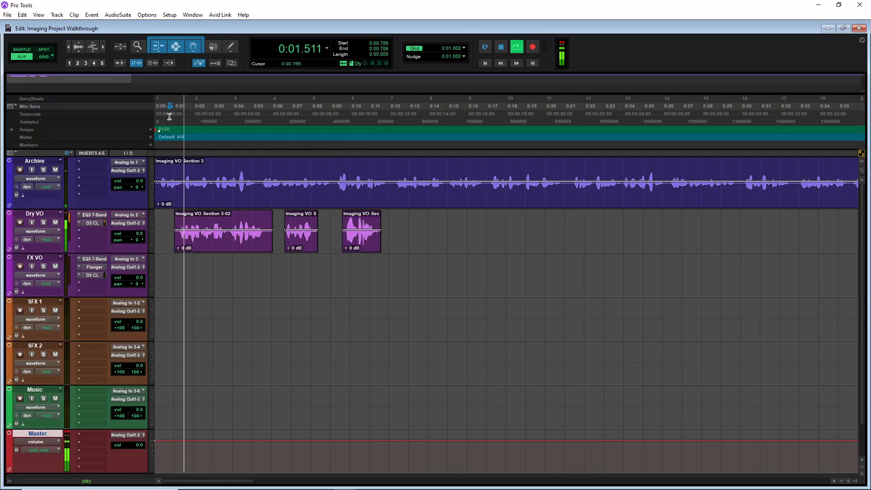
{"action": "key", "text": "space"}
{"action": "left_click", "coordinate": [55, 170]}
{"action": "key", "text": "space"}
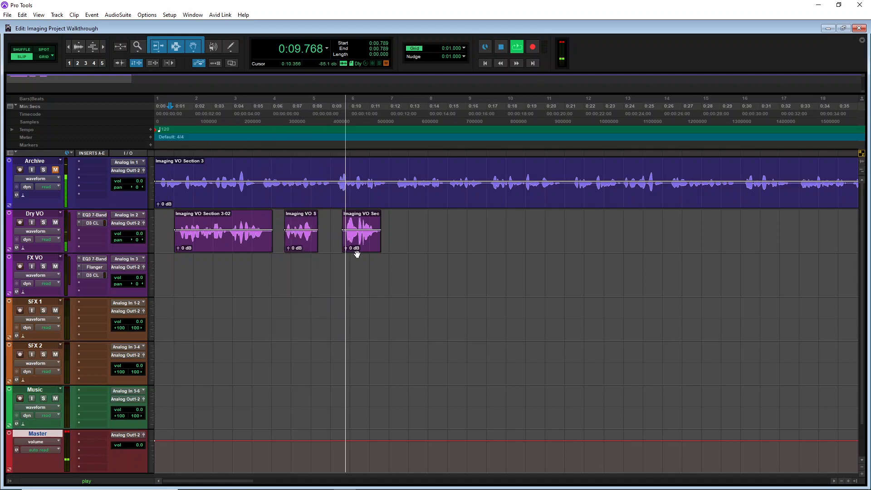
{"action": "key", "text": "space"}
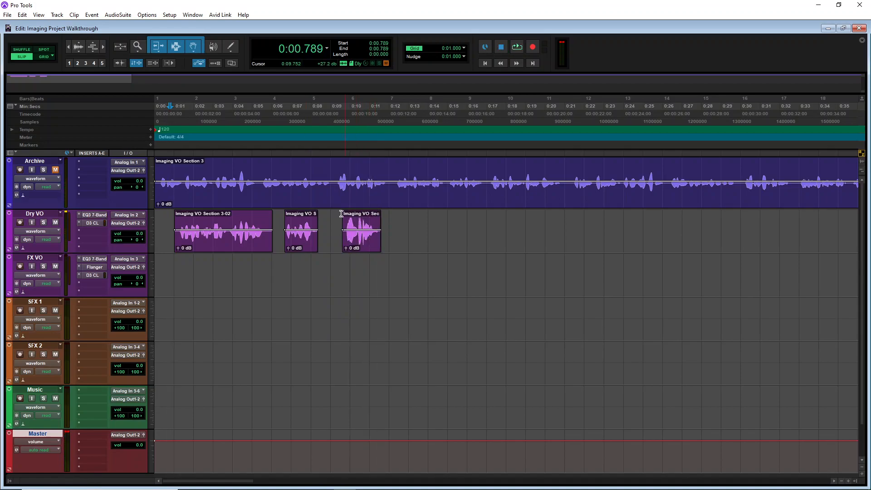
Rearrange the Dry VO clips: pasted clip at about 0:01.3, Section 3-02 at about 0:04.9, Imaging VO 5 at about 0:11
{"action": "left_click_drag", "start_coordinate": [221, 245], "coordinate": [459, 241]}
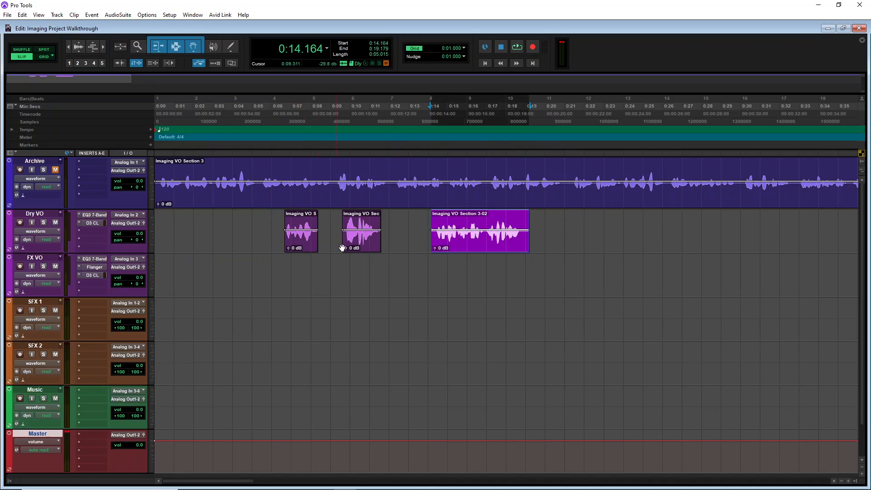
{"action": "left_click_drag", "start_coordinate": [368, 249], "coordinate": [206, 249]}
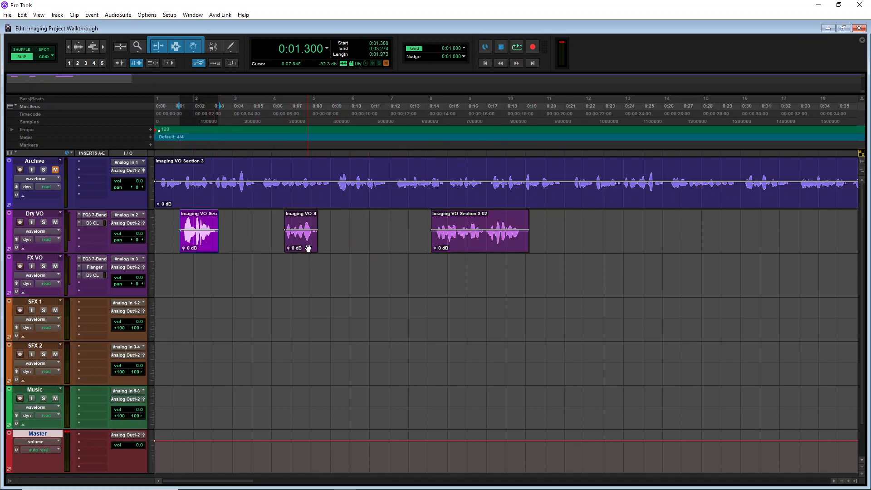
{"action": "left_click_drag", "start_coordinate": [307, 244], "coordinate": [275, 244]}
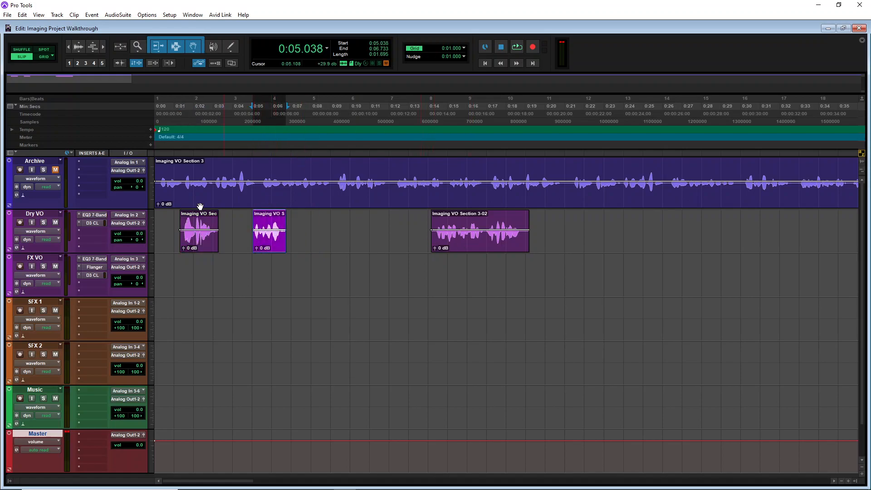
{"action": "left_click_drag", "start_coordinate": [275, 249], "coordinate": [401, 248]}
{"action": "left_click_drag", "start_coordinate": [476, 247], "coordinate": [299, 246]}
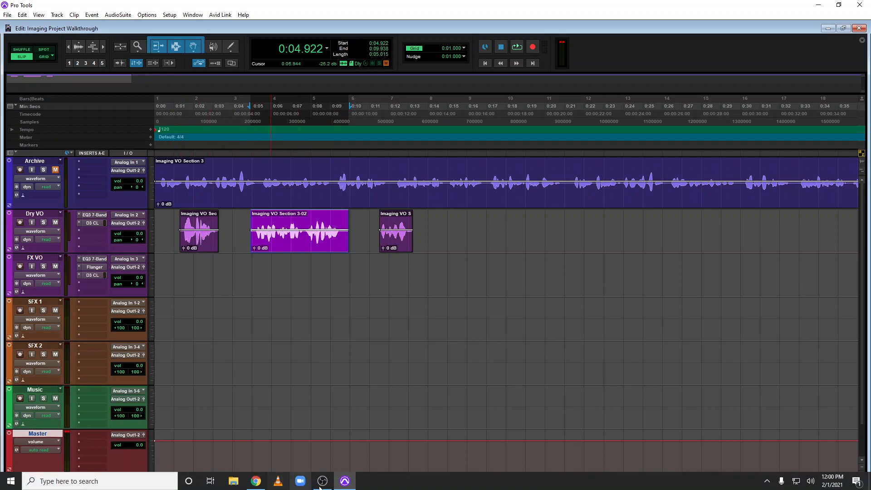
Switch to File Explorer and open the Audio > Radio FX > Production Elements > SFX folder on the E: drive
{"action": "mouse_move", "coordinate": [316, 485]}
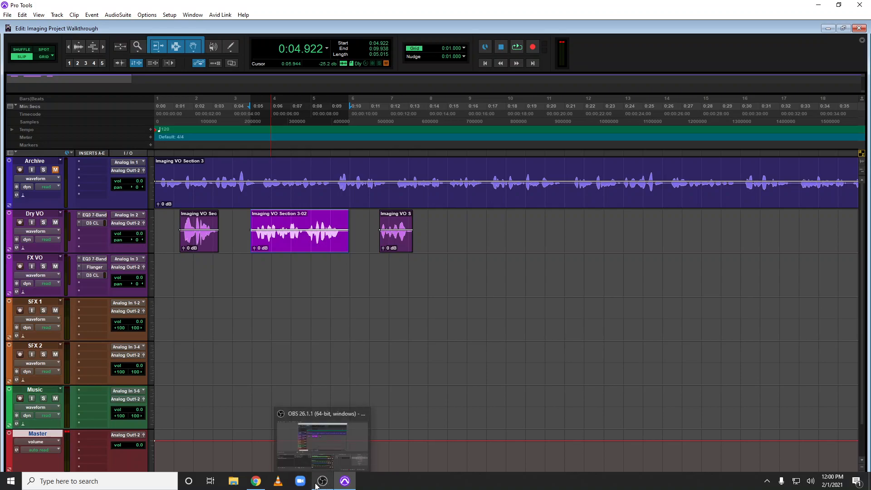
{"action": "left_click", "coordinate": [233, 482]}
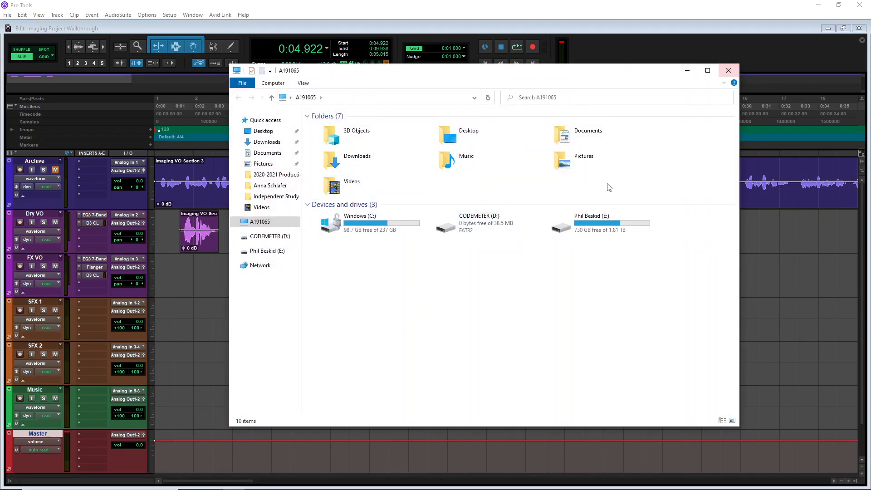
{"action": "left_click", "coordinate": [578, 228]}
{"action": "double_click", "coordinate": [578, 229]}
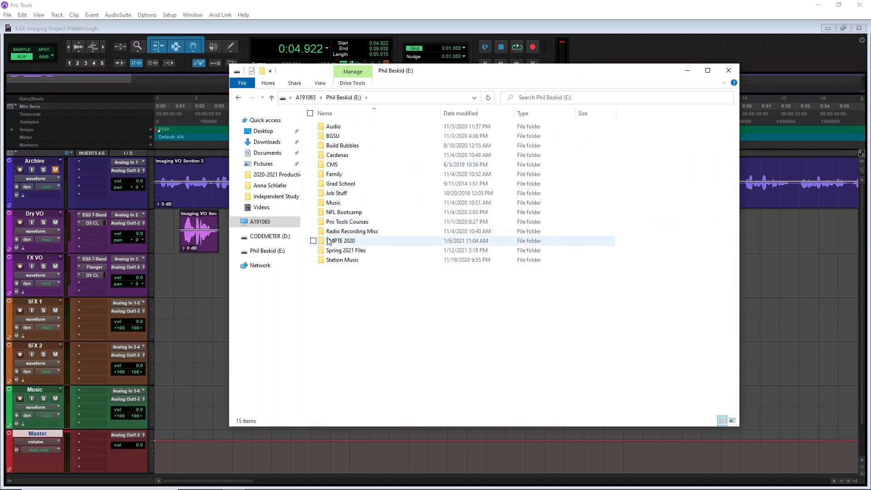
{"action": "double_click", "coordinate": [341, 127]}
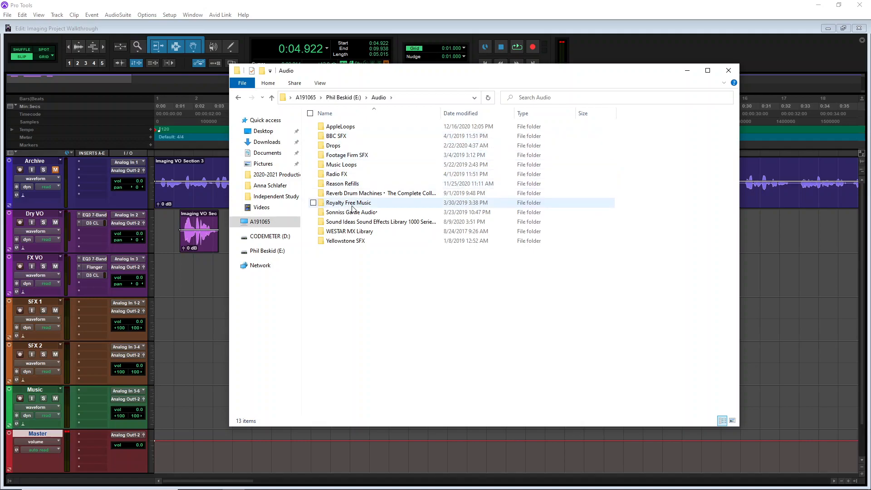
{"action": "double_click", "coordinate": [345, 175]}
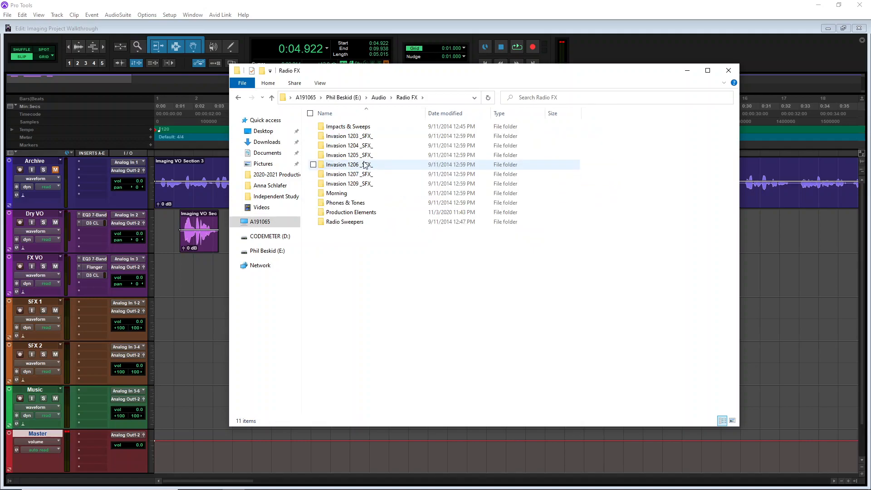
{"action": "double_click", "coordinate": [352, 212]}
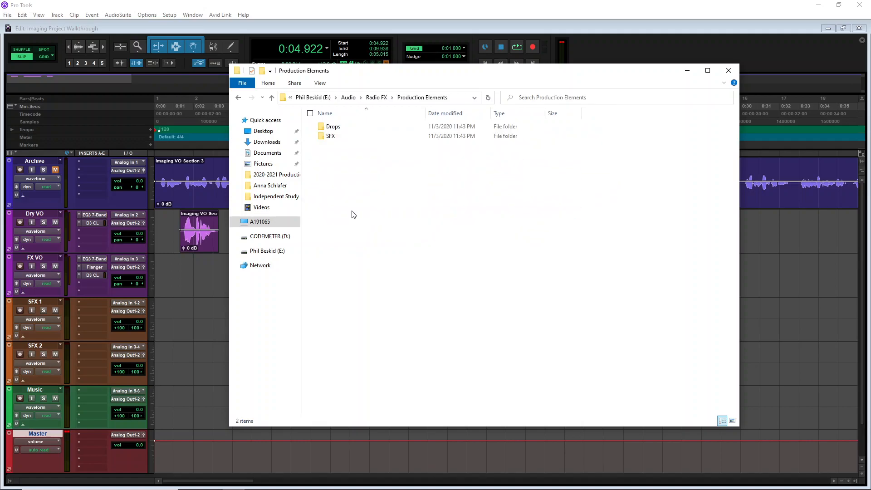
{"action": "double_click", "coordinate": [331, 137]}
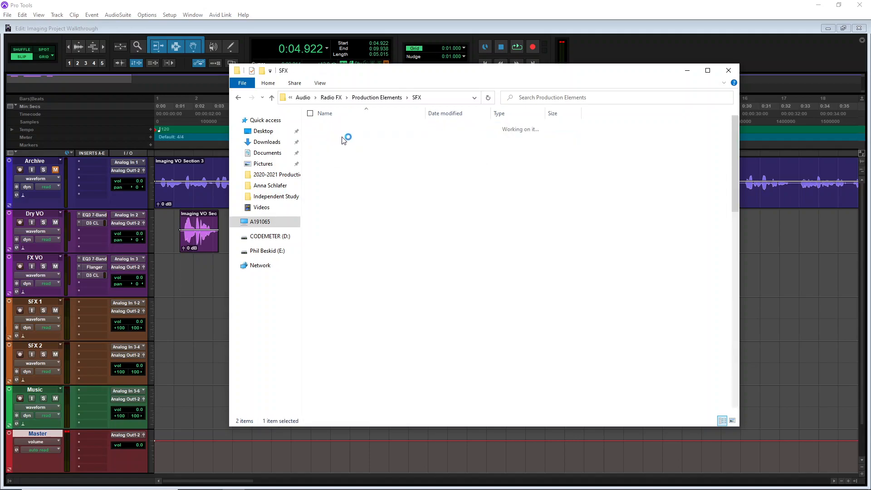
Preview the SFX - Cyber 1.mp3 sound effect file
{"action": "left_click", "coordinate": [353, 195]}
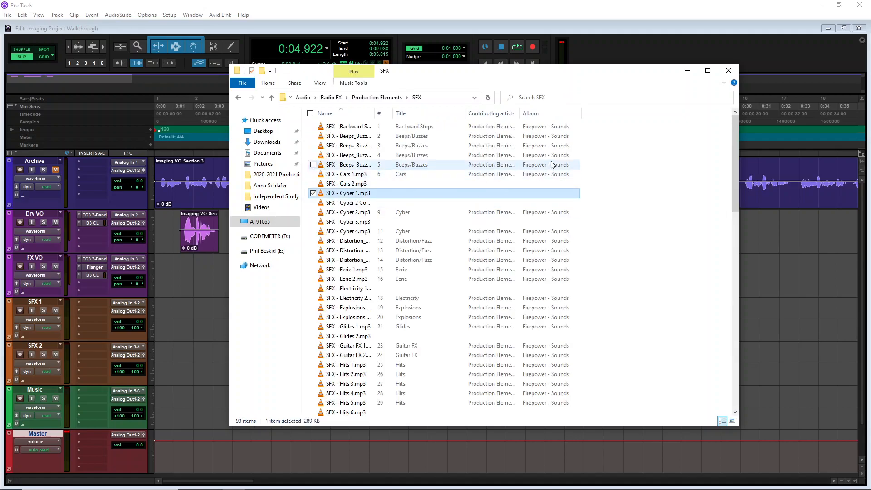
{"action": "left_click_drag", "start_coordinate": [461, 76], "coordinate": [542, 58]}
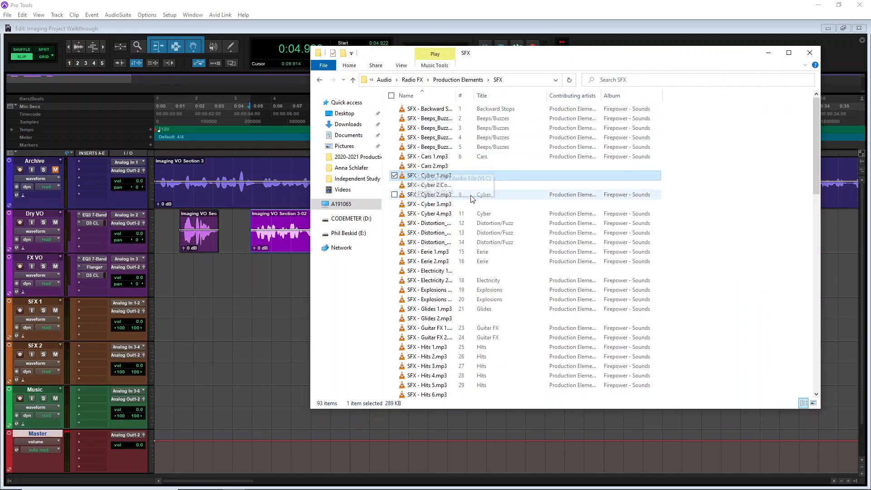
{"action": "right_click", "coordinate": [422, 175]}
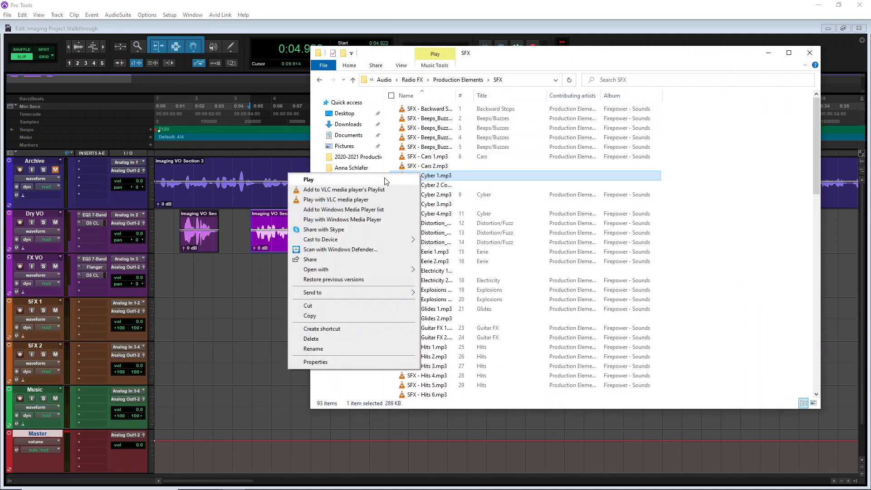
{"action": "left_click", "coordinate": [308, 179]}
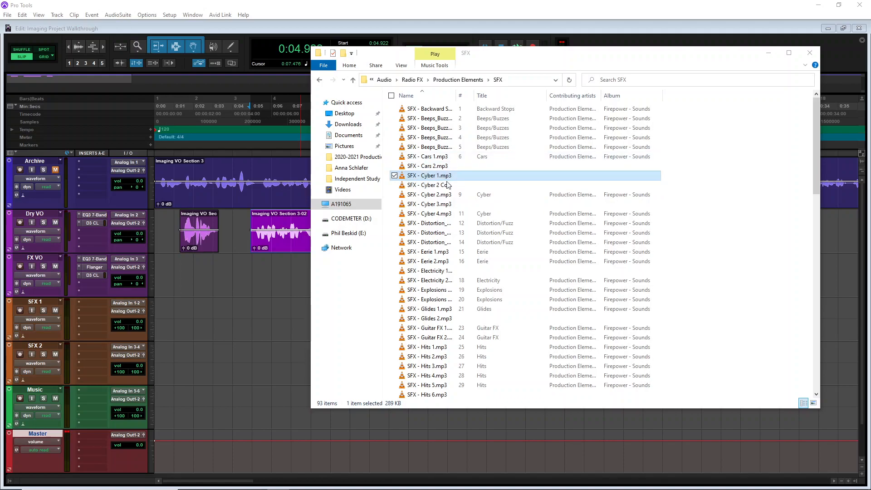
Browse the SFX folder's file list down to the Servo sound effects and select SFX - Servo 2 Copy
{"action": "scroll", "coordinate": [437, 271], "scroll_direction": "down", "scroll_amount": 3}
{"action": "scroll", "coordinate": [437, 270], "scroll_direction": "down", "scroll_amount": 7}
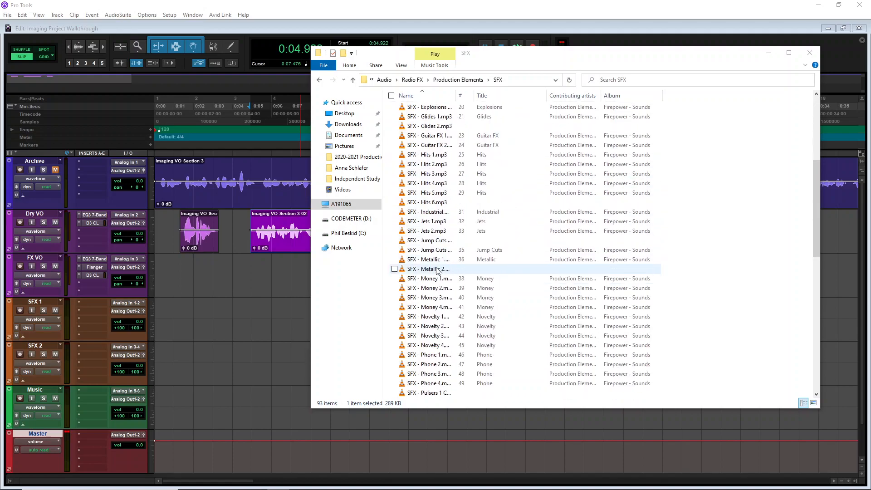
{"action": "scroll", "coordinate": [438, 271], "scroll_direction": "down", "scroll_amount": 2}
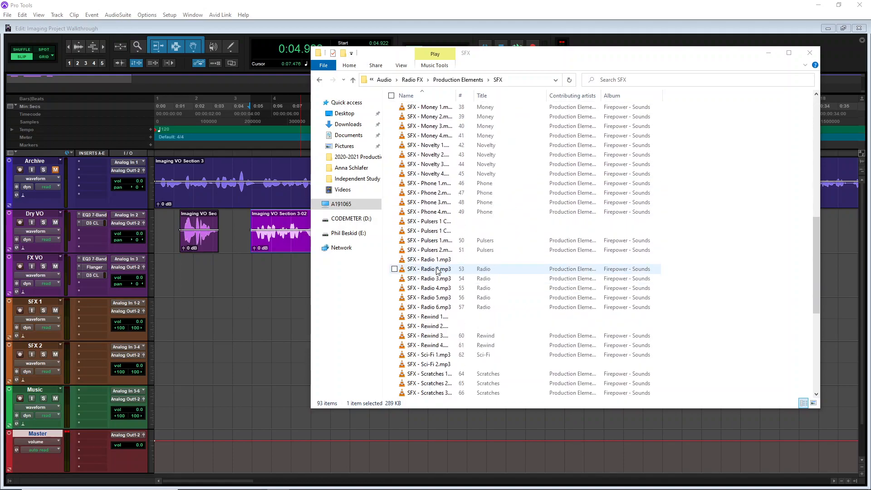
{"action": "scroll", "coordinate": [438, 271], "scroll_direction": "down", "scroll_amount": 2}
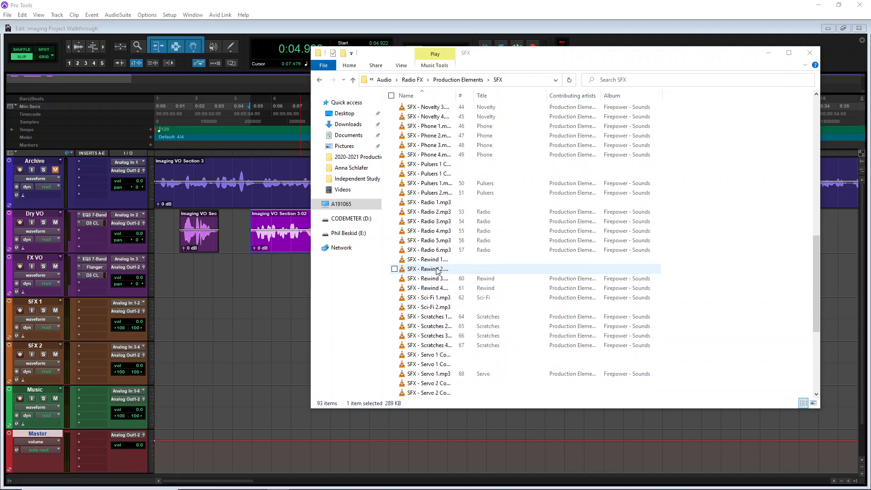
{"action": "left_click", "coordinate": [448, 383]}
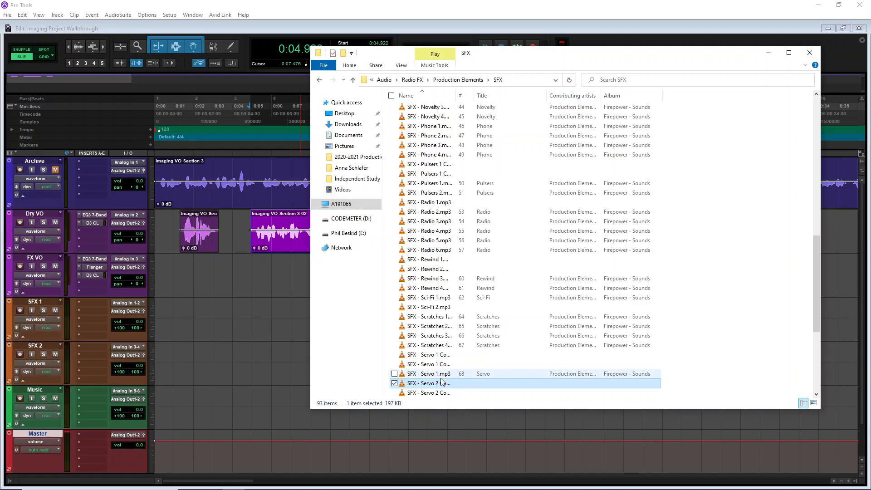
{"action": "mouse_move", "coordinate": [436, 385]}
{"action": "left_mouse_down"}
{"action": "mouse_move", "coordinate": [230, 272]}
{"action": "mouse_move", "coordinate": [419, 345]}
{"action": "mouse_move", "coordinate": [429, 386]}
{"action": "left_mouse_up"}
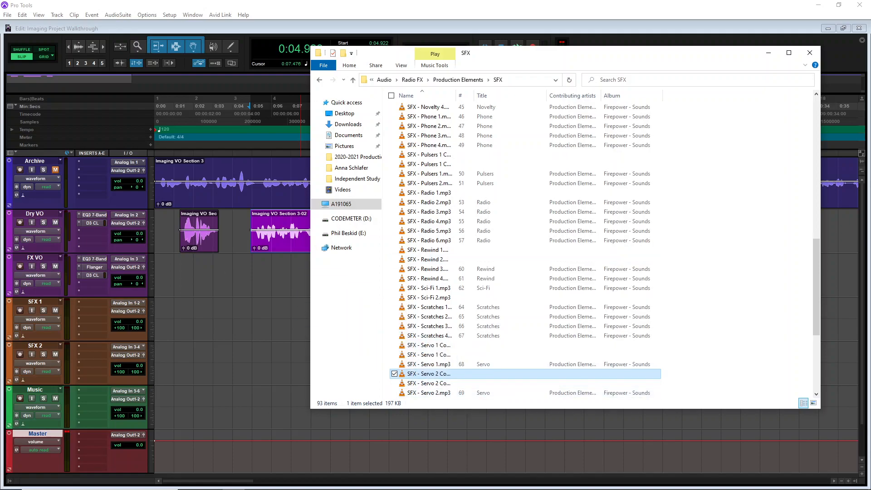
Return to Pro Tools and open the Import Audio dialog
{"action": "left_click", "coordinate": [69, 43]}
{"action": "left_click", "coordinate": [8, 14]}
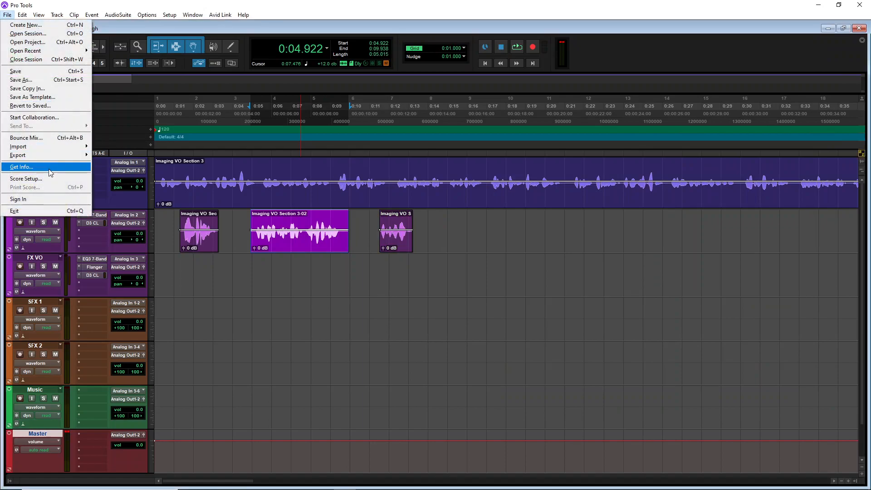
{"action": "mouse_move", "coordinate": [45, 154]}
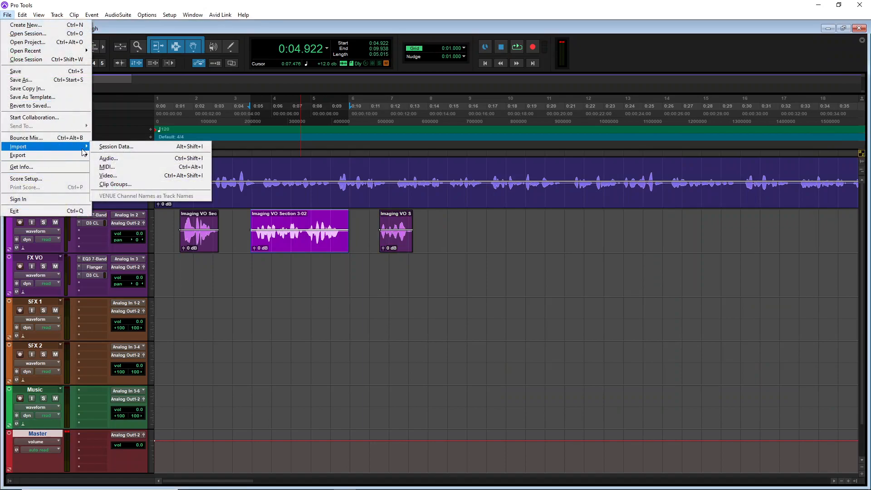
{"action": "left_click", "coordinate": [123, 155]}
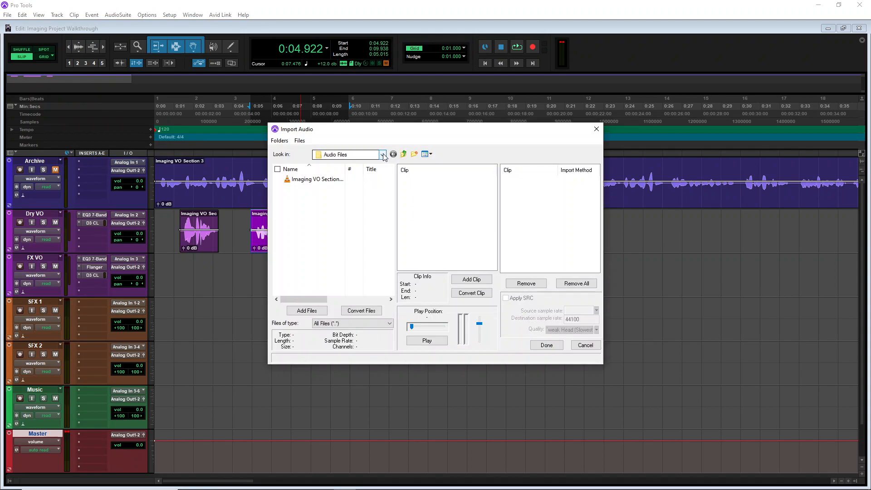
Switch the import browser's location from the session folder to the Phil Beskid (E:) drive
{"action": "left_click", "coordinate": [382, 155]}
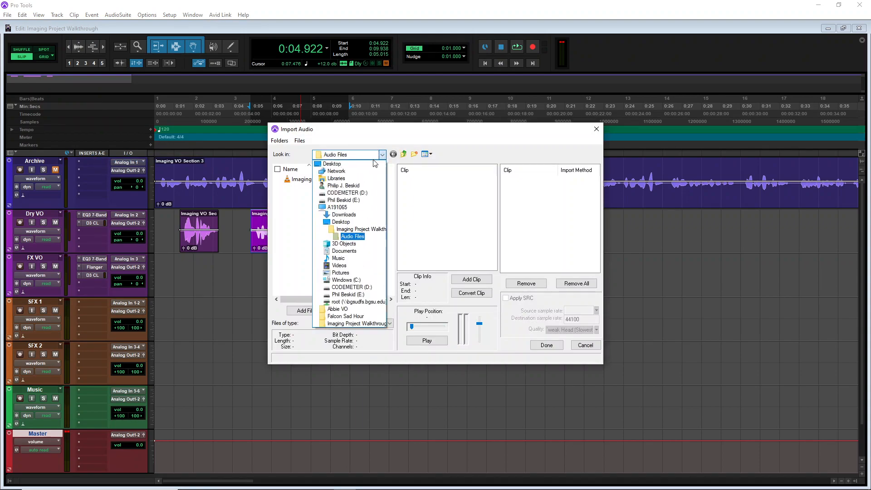
{"action": "left_click", "coordinate": [350, 230]}
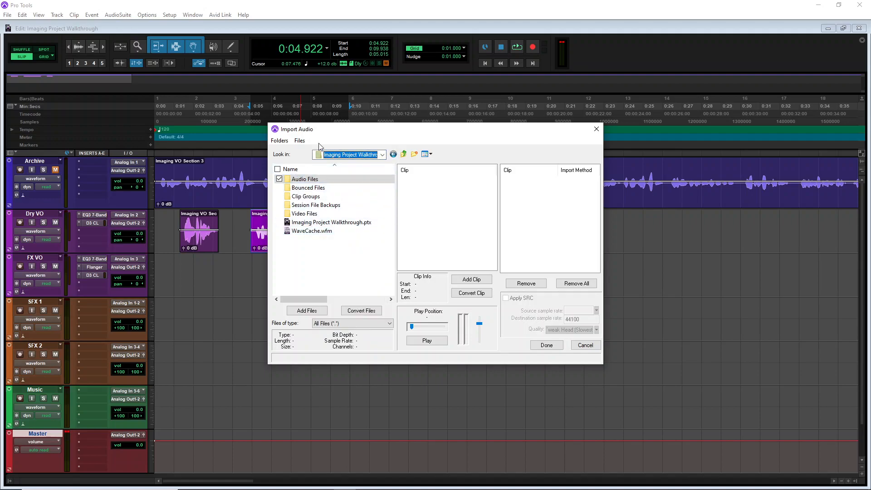
{"action": "left_click", "coordinate": [381, 156]}
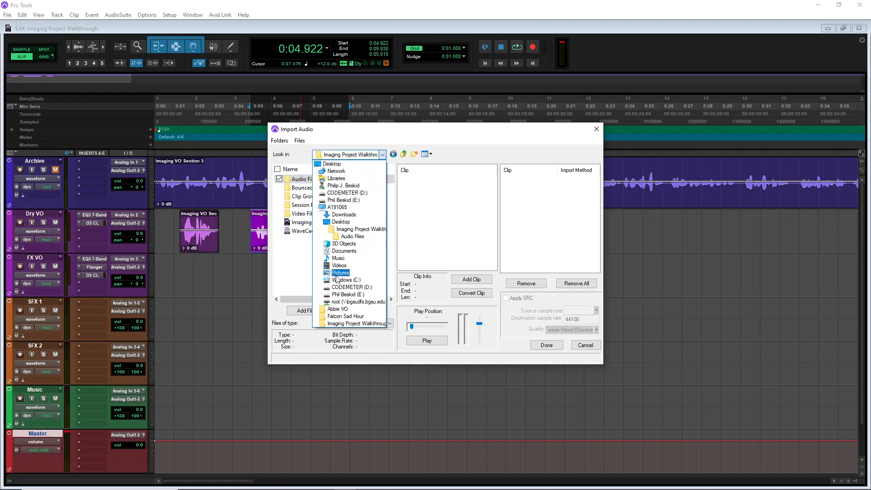
{"action": "left_click", "coordinate": [344, 201]}
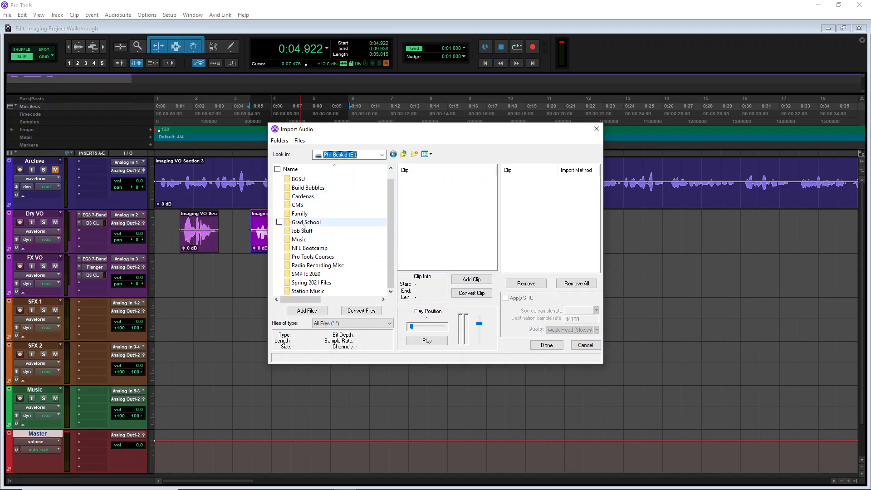
Open the Audio > Radio FX > Production Elements > SFX folder in the import browser and scroll to the Servo files
{"action": "scroll", "coordinate": [303, 224], "scroll_direction": "up", "scroll_amount": 1}
{"action": "double_click", "coordinate": [307, 181]}
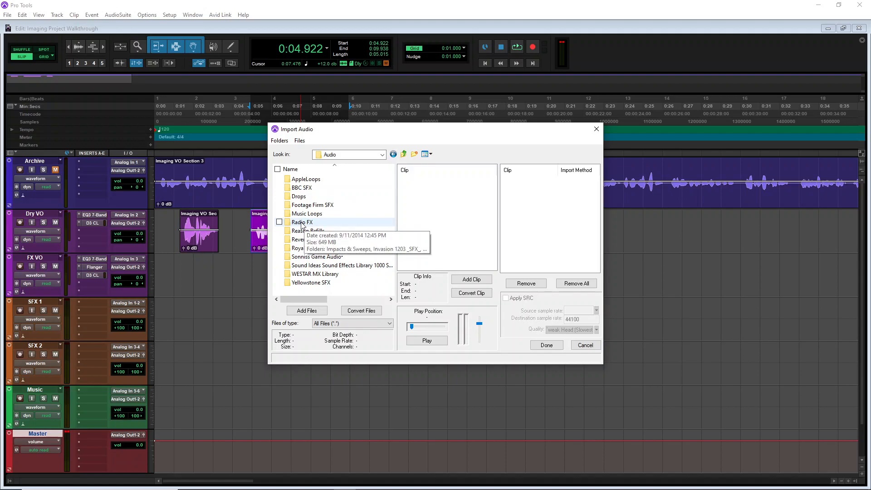
{"action": "double_click", "coordinate": [302, 223]}
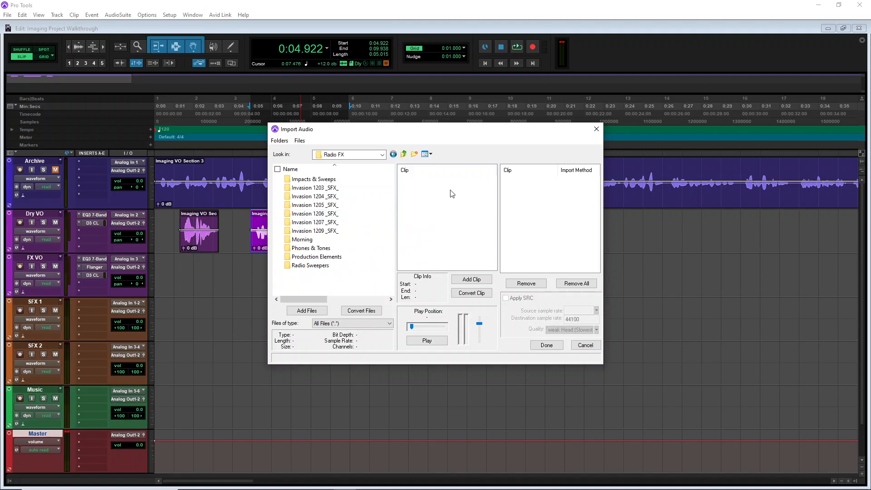
{"action": "double_click", "coordinate": [308, 257]}
{"action": "double_click", "coordinate": [295, 187]}
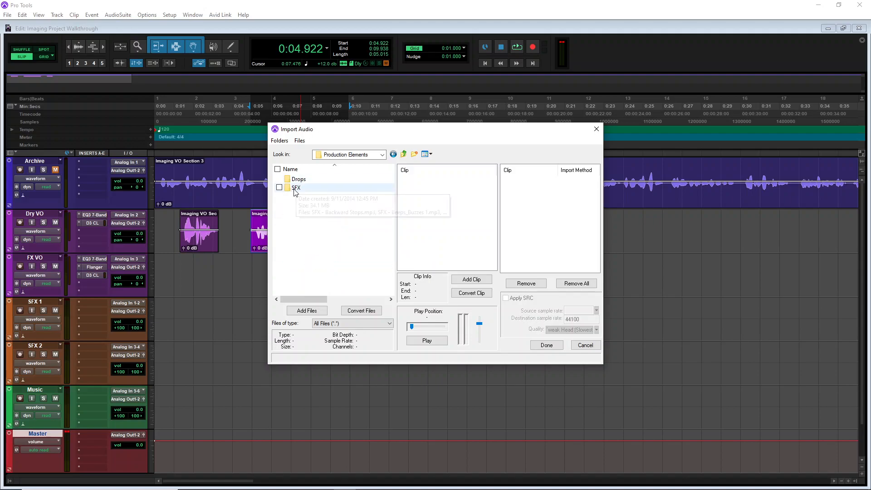
{"action": "scroll", "coordinate": [336, 236], "scroll_direction": "down", "scroll_amount": 6}
{"action": "scroll", "coordinate": [337, 240], "scroll_direction": "down", "scroll_amount": 10}
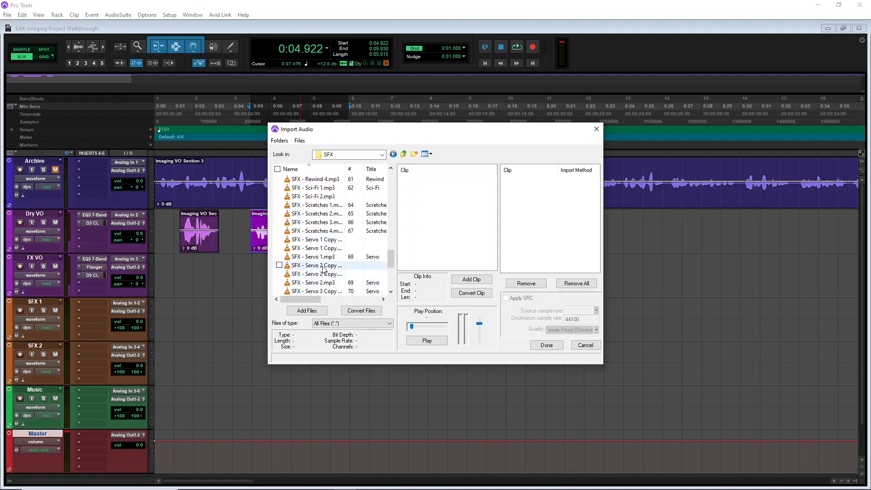
Preview SFX - Servo 2 Copy Copy.mp3 in the Import Audio dialog
{"action": "double_click", "coordinate": [347, 268]}
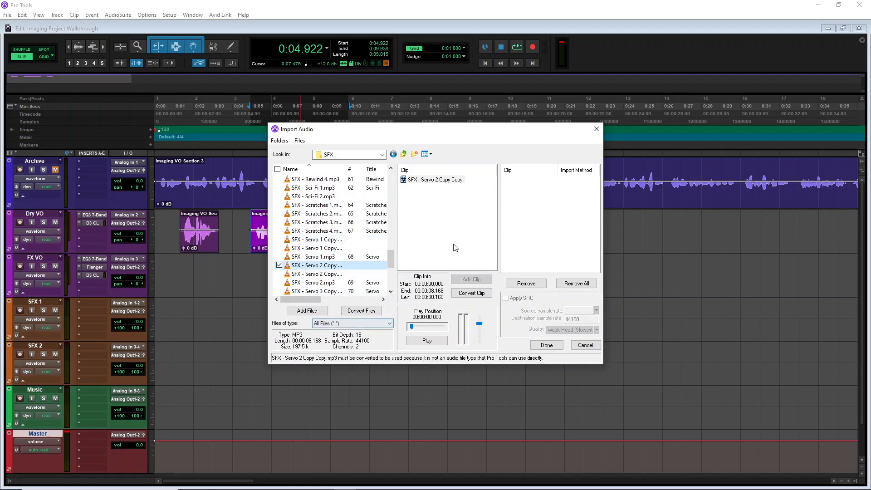
{"action": "left_click", "coordinate": [426, 181]}
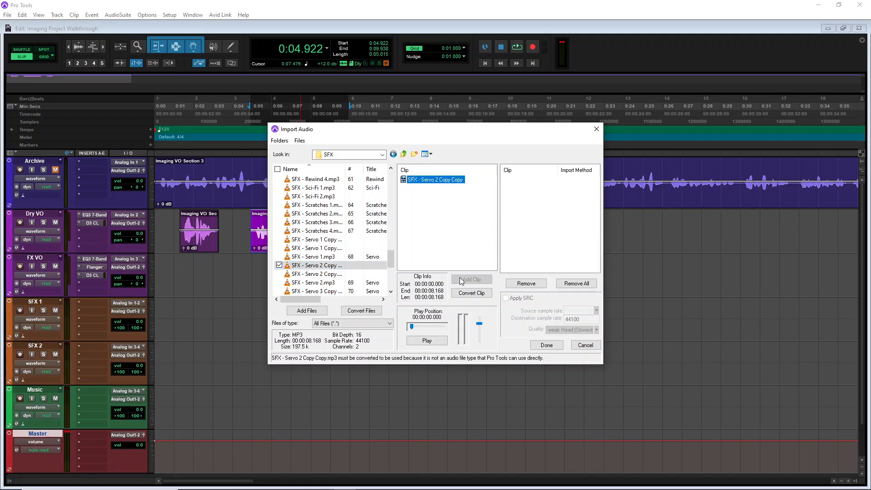
{"action": "left_click", "coordinate": [427, 340]}
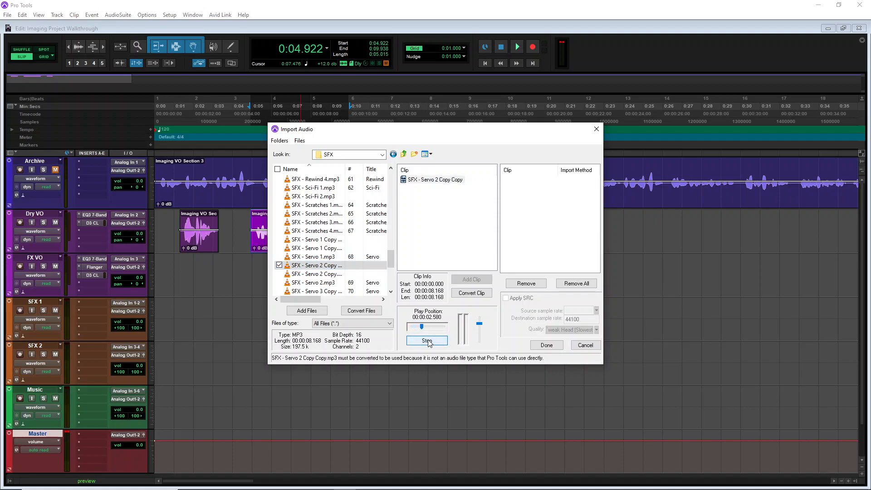
Preview SFX - Servo 2 Copy.mp3 and SFX - Servo 1.mp3 in the import browser
{"action": "left_click", "coordinate": [328, 275]}
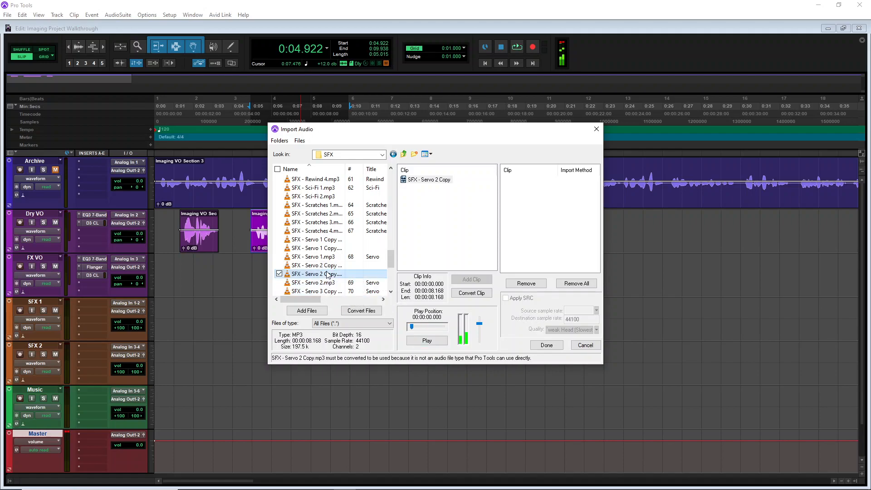
{"action": "left_click", "coordinate": [426, 341]}
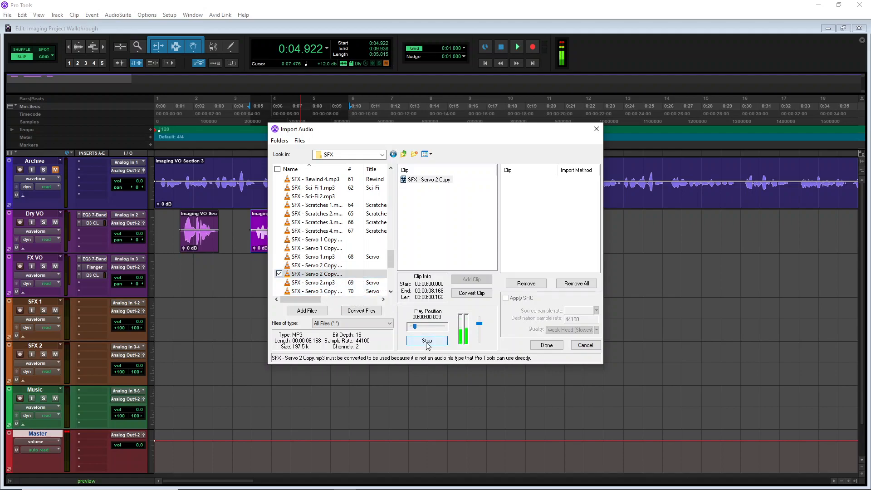
{"action": "key", "text": "Up"}
{"action": "key", "text": "Up"}
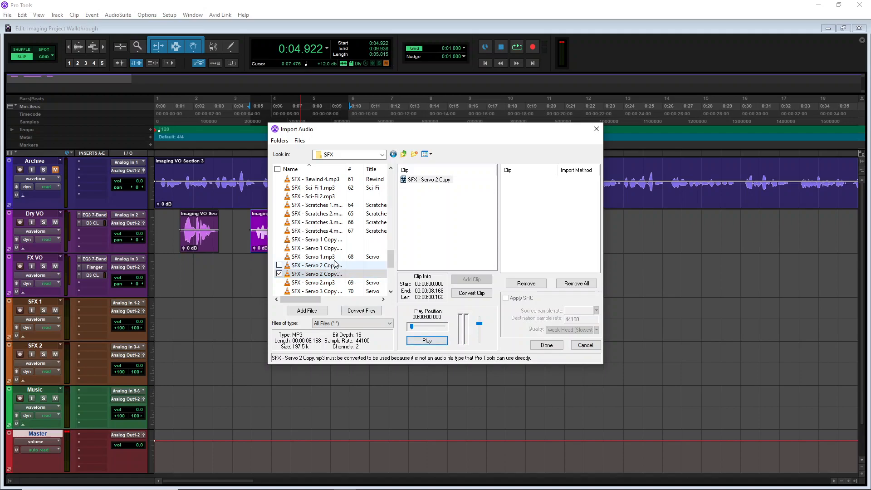
{"action": "left_click", "coordinate": [438, 341]}
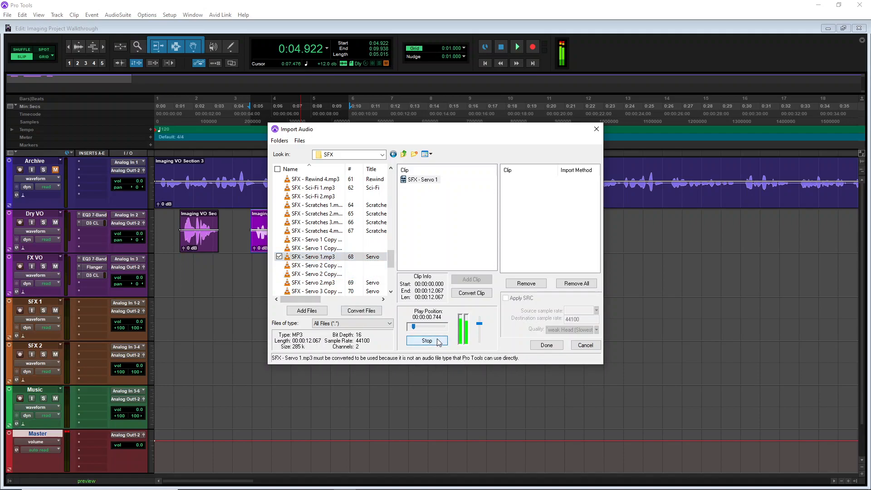
{"action": "left_click", "coordinate": [434, 341]}
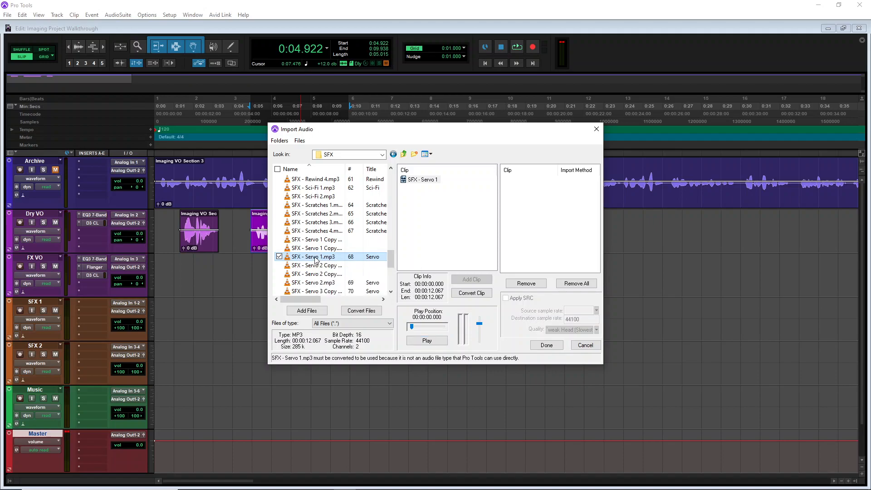
Add SFX - Servo 1.mp3 and SFX - Rewind 1.mp3 to the import list for conversion
{"action": "left_click", "coordinate": [474, 293]}
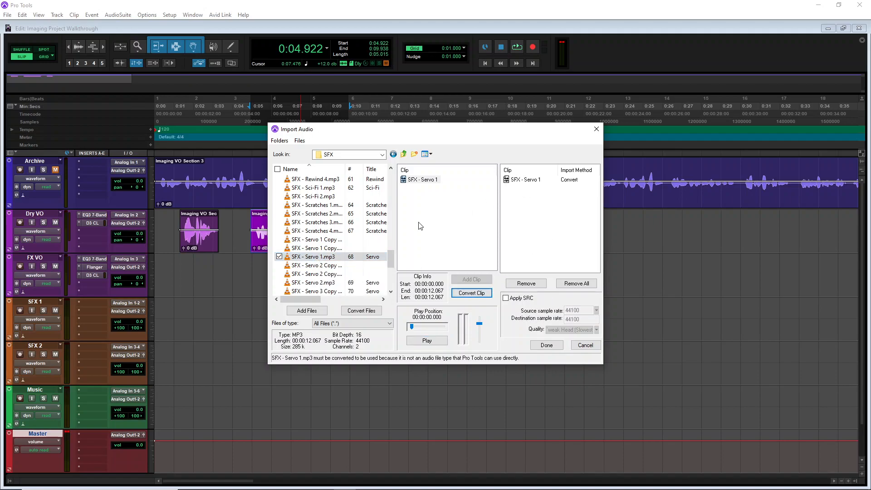
{"action": "scroll", "coordinate": [333, 210], "scroll_direction": "down", "scroll_amount": 2}
{"action": "scroll", "coordinate": [333, 209], "scroll_direction": "up", "scroll_amount": 6}
{"action": "scroll", "coordinate": [332, 209], "scroll_direction": "down", "scroll_amount": 1}
{"action": "left_click", "coordinate": [318, 231]}
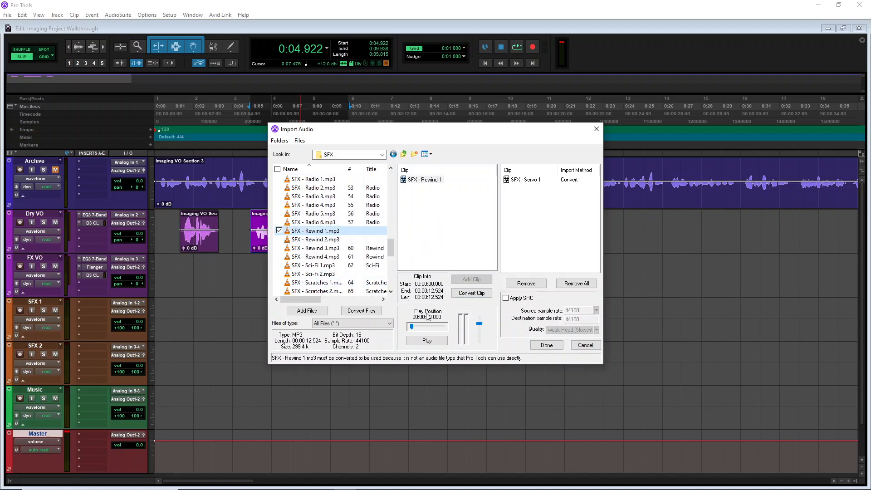
{"action": "left_click", "coordinate": [361, 312]}
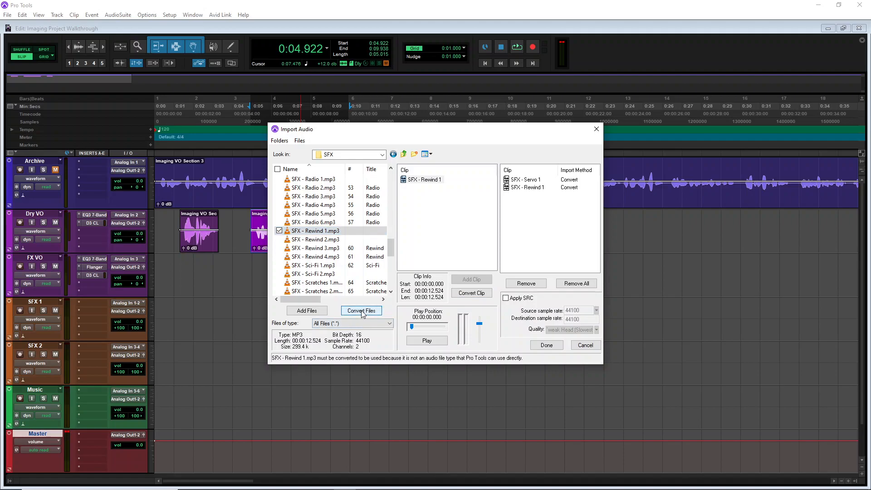
Add SFX - Pulsers 1.mp3 to the import list for conversion
{"action": "scroll", "coordinate": [325, 227], "scroll_direction": "up", "scroll_amount": 1}
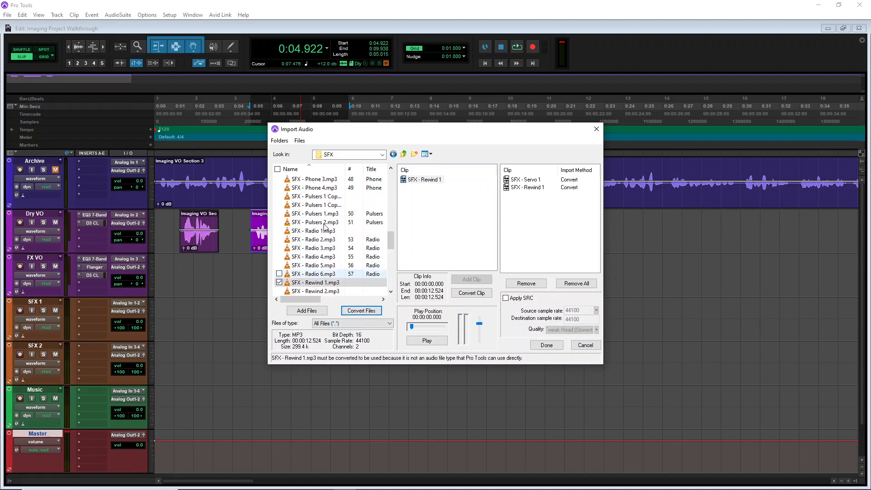
{"action": "scroll", "coordinate": [326, 229], "scroll_direction": "up", "scroll_amount": 2}
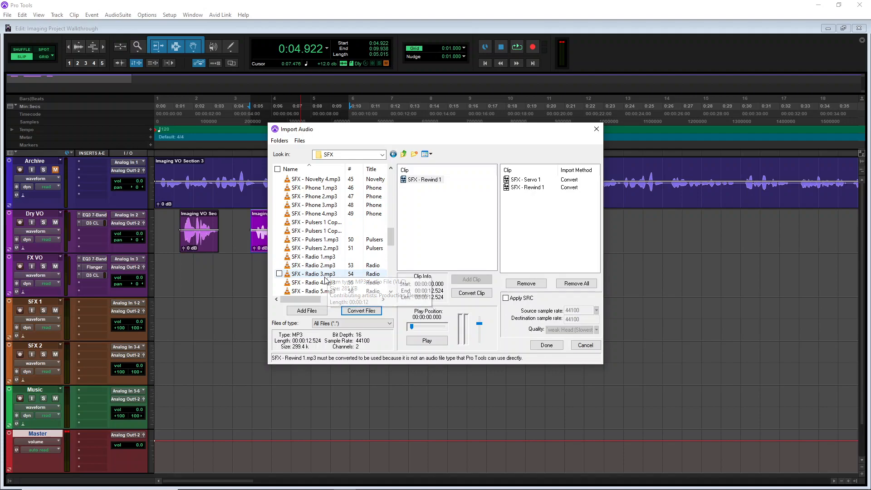
{"action": "scroll", "coordinate": [327, 236], "scroll_direction": "down", "scroll_amount": 1}
{"action": "left_click", "coordinate": [329, 214]}
{"action": "left_click", "coordinate": [380, 310]}
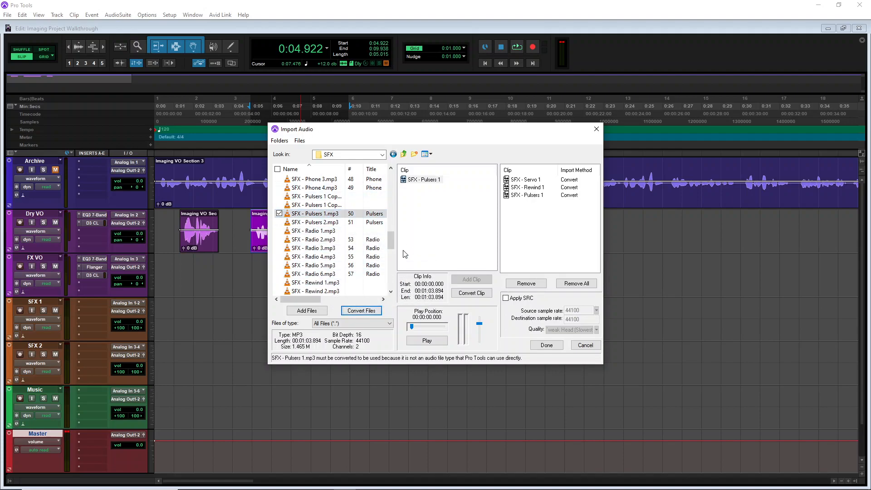
Browse from the SFX folder through the Audio library to the WESTAR MX Library's Rock folder WSR223 TV Rock
{"action": "scroll", "coordinate": [357, 240], "scroll_direction": "up", "scroll_amount": 6}
{"action": "scroll", "coordinate": [357, 239], "scroll_direction": "up", "scroll_amount": 2}
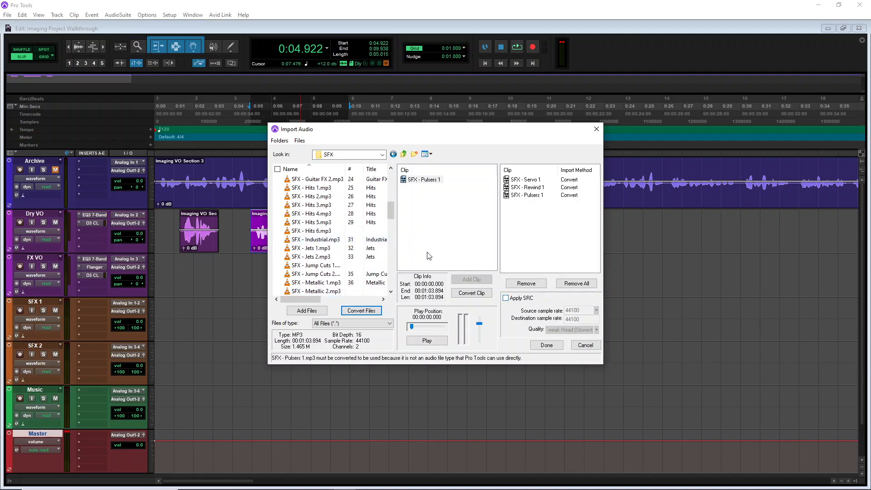
{"action": "left_click", "coordinate": [382, 154]}
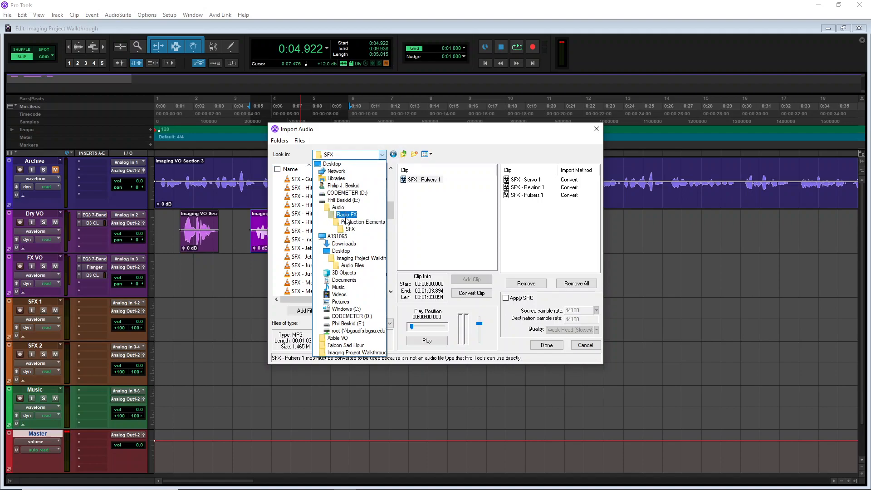
{"action": "left_click", "coordinate": [346, 215]}
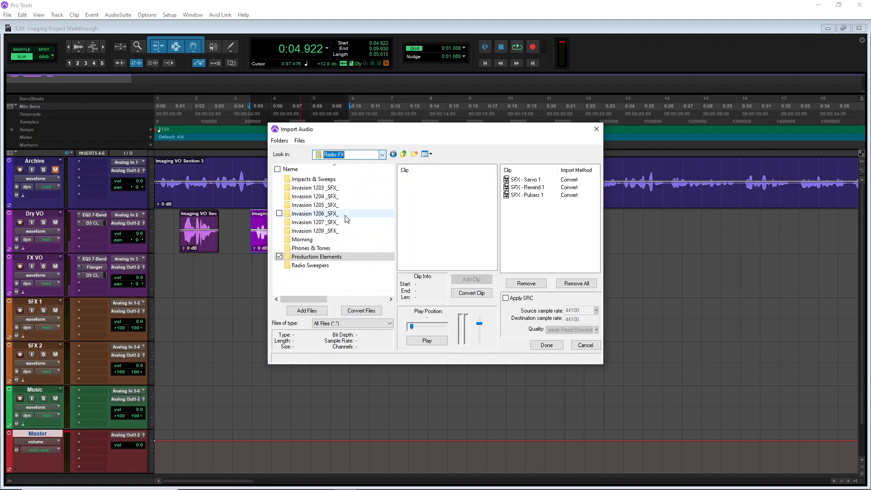
{"action": "left_click", "coordinate": [383, 155]}
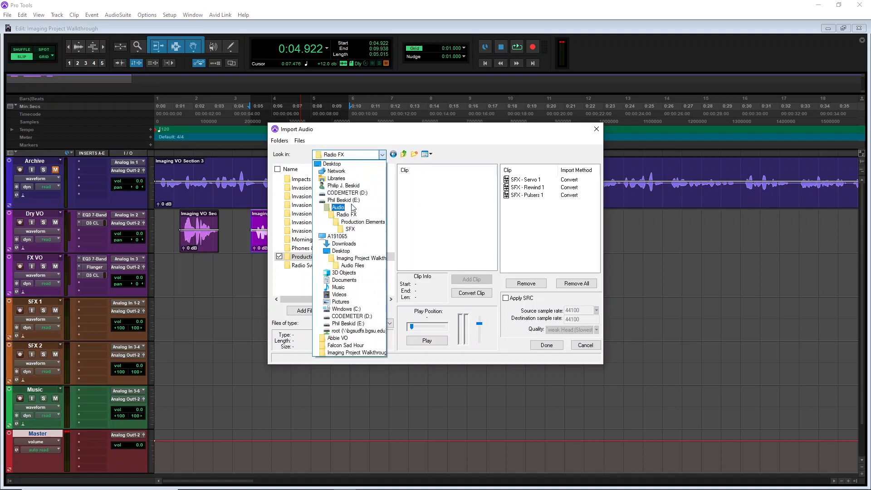
{"action": "left_click", "coordinate": [353, 210]}
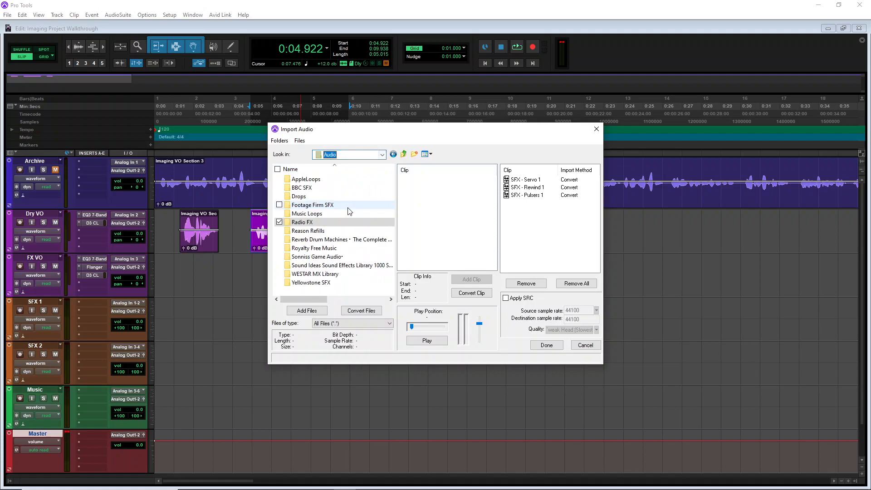
{"action": "double_click", "coordinate": [330, 274]}
{"action": "scroll", "coordinate": [336, 259], "scroll_direction": "down", "scroll_amount": 6}
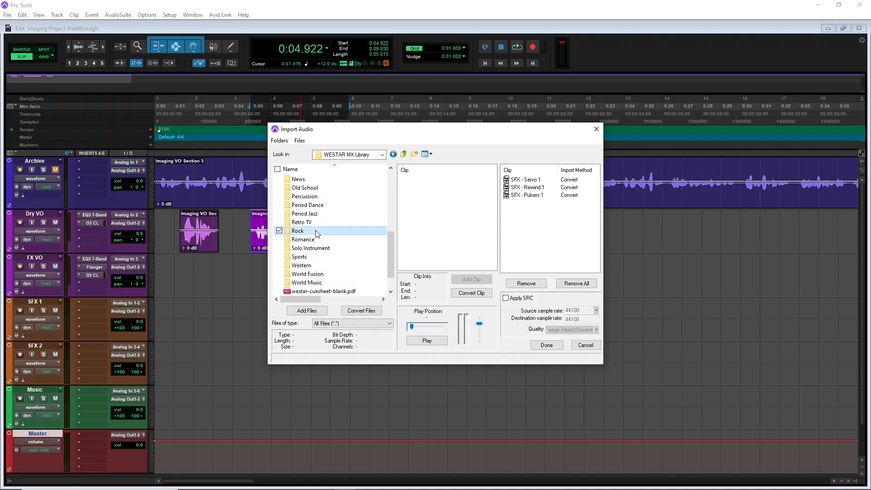
{"action": "double_click", "coordinate": [298, 230]}
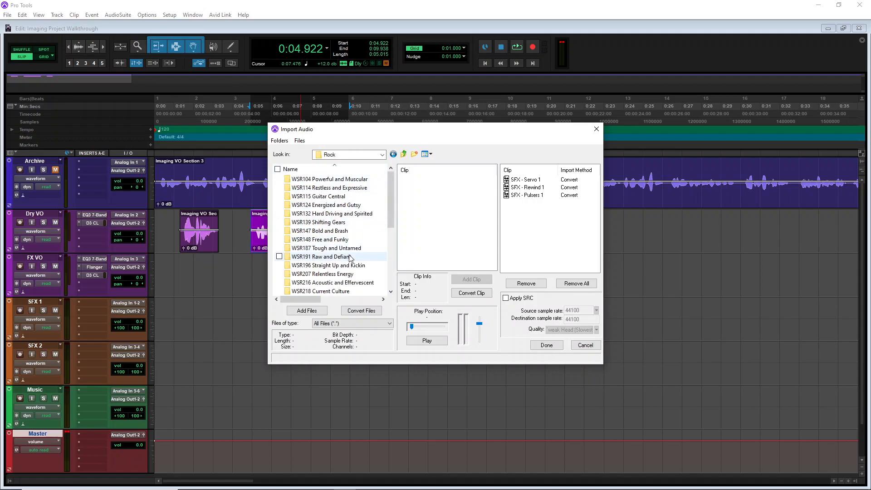
{"action": "scroll", "coordinate": [341, 286], "scroll_direction": "down", "scroll_amount": 2}
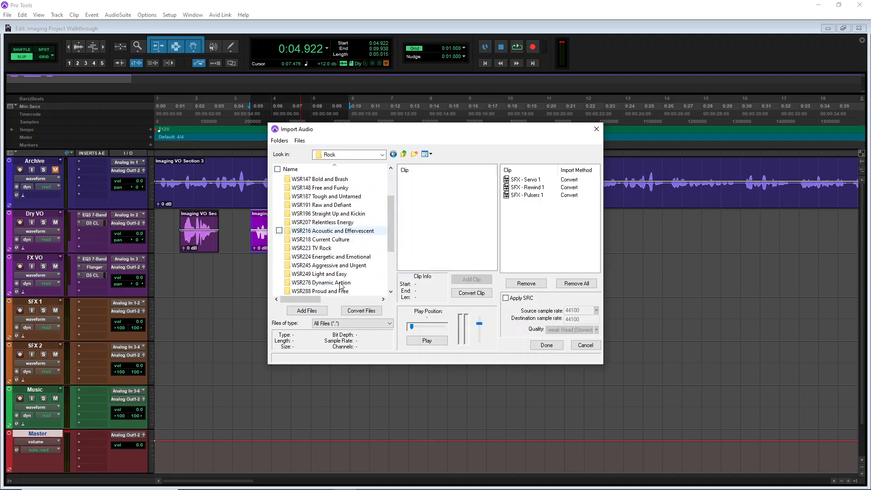
{"action": "double_click", "coordinate": [331, 249]}
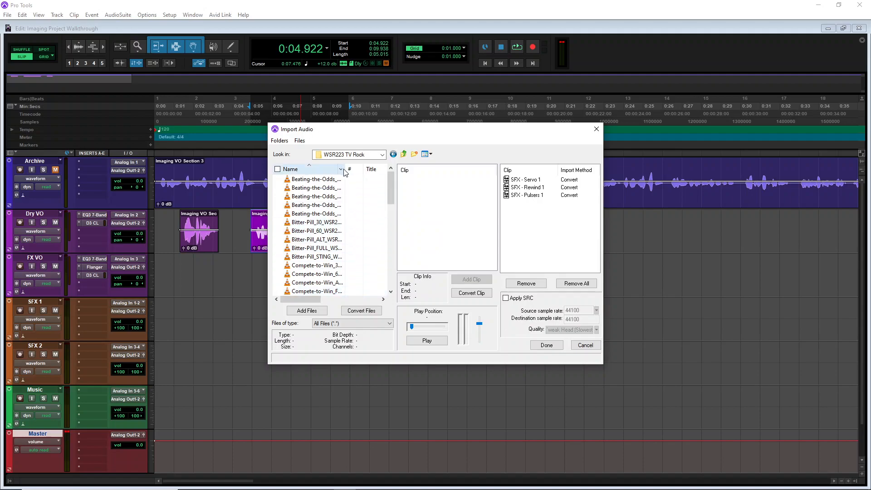
Widen the name column and preview Beating-the-Odds_STING_WSR2234101.wav
{"action": "left_click_drag", "start_coordinate": [345, 169], "coordinate": [387, 169]}
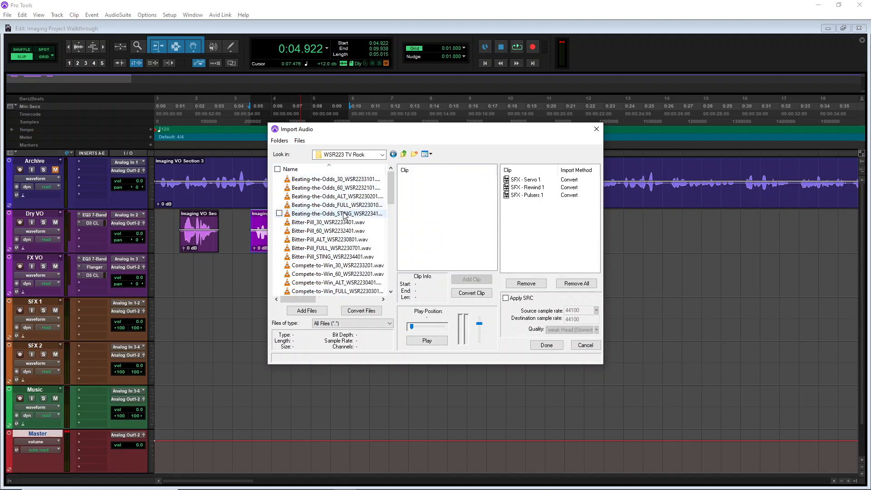
{"action": "left_click", "coordinate": [347, 214]}
{"action": "left_click", "coordinate": [428, 340]}
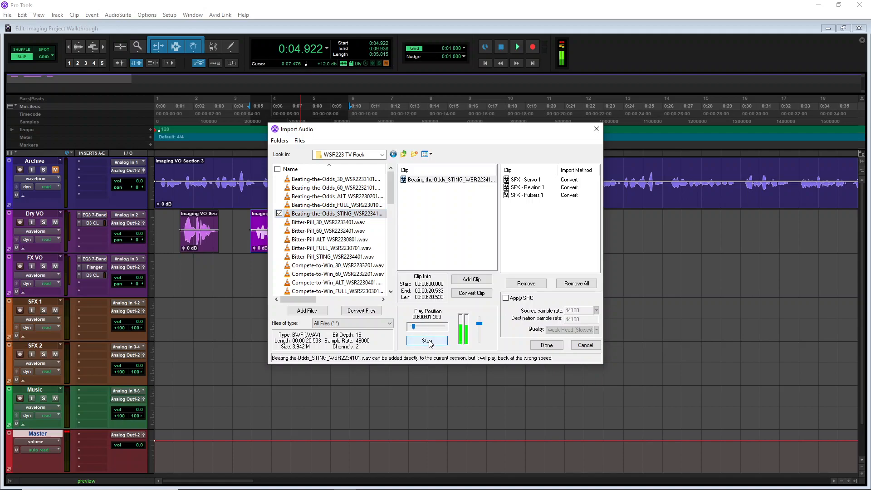
{"action": "left_click", "coordinate": [428, 341]}
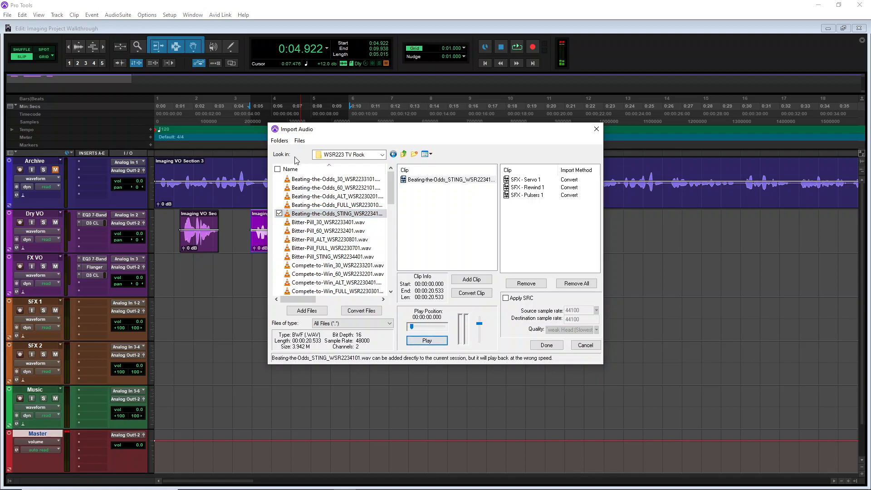
Open the WSR276 Dynamic Action folder, preview Enforcer_30_WSR2763101.wav and add it to the import list for conversion
{"action": "left_click", "coordinate": [382, 155]}
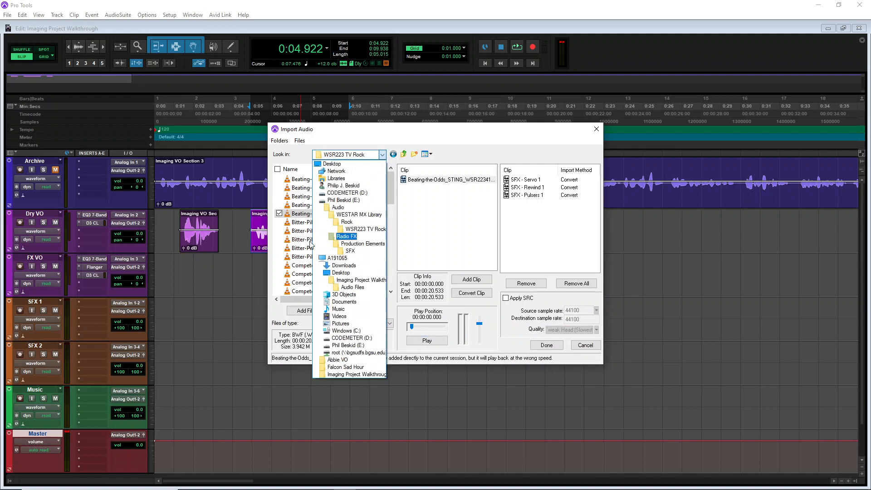
{"action": "left_click", "coordinate": [348, 223]}
{"action": "scroll", "coordinate": [347, 222], "scroll_direction": "down", "scroll_amount": 5}
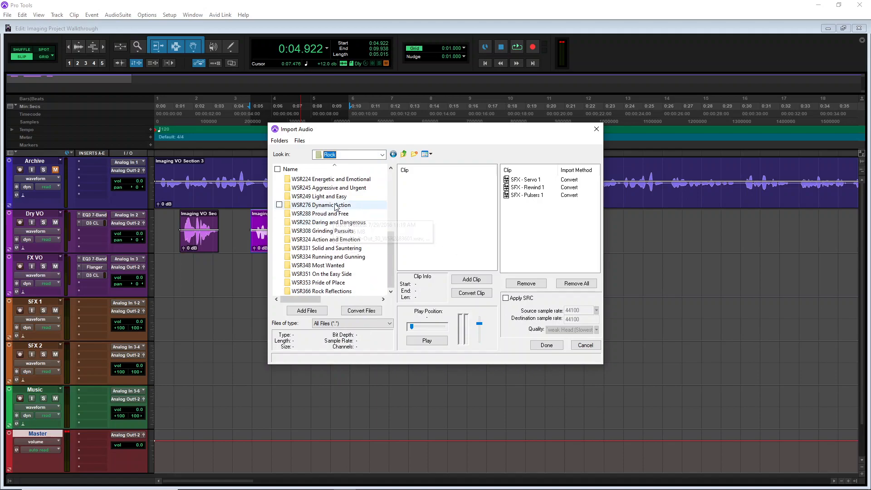
{"action": "double_click", "coordinate": [327, 205]}
{"action": "left_click", "coordinate": [314, 222]}
{"action": "left_click", "coordinate": [427, 341]}
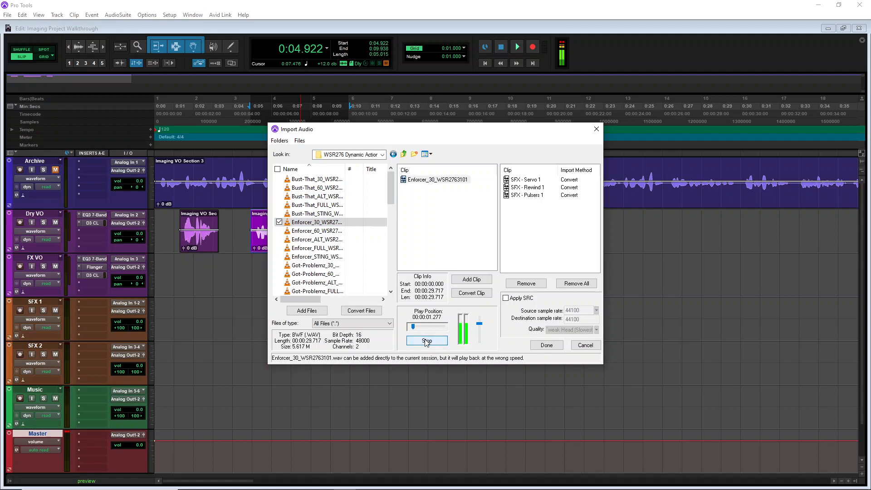
{"action": "left_click", "coordinate": [427, 340]}
{"action": "left_click", "coordinate": [361, 311]}
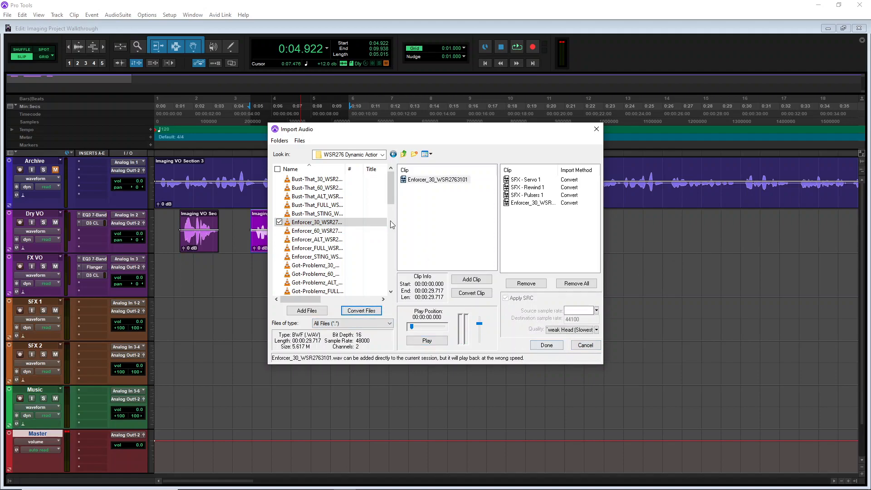
Navigate through Radio FX and Production Elements folders, then open the Drops folder in the Audio library
{"action": "left_click", "coordinate": [382, 154]}
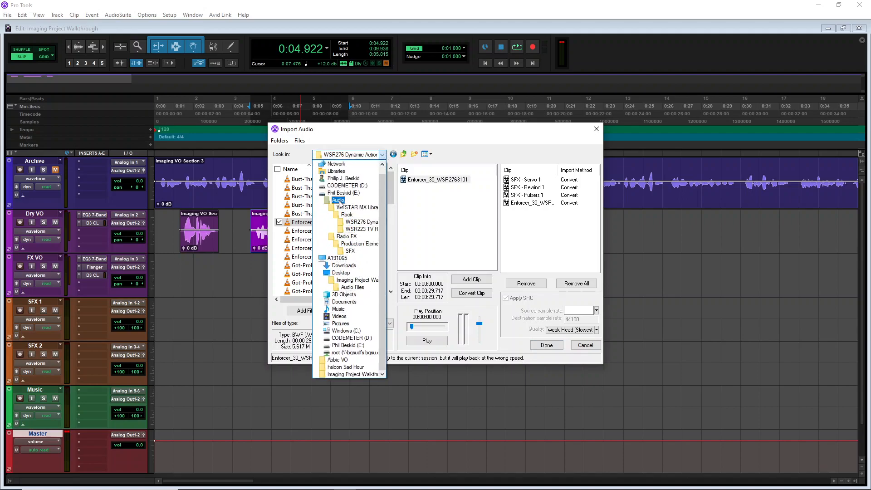
{"action": "left_click", "coordinate": [351, 237]}
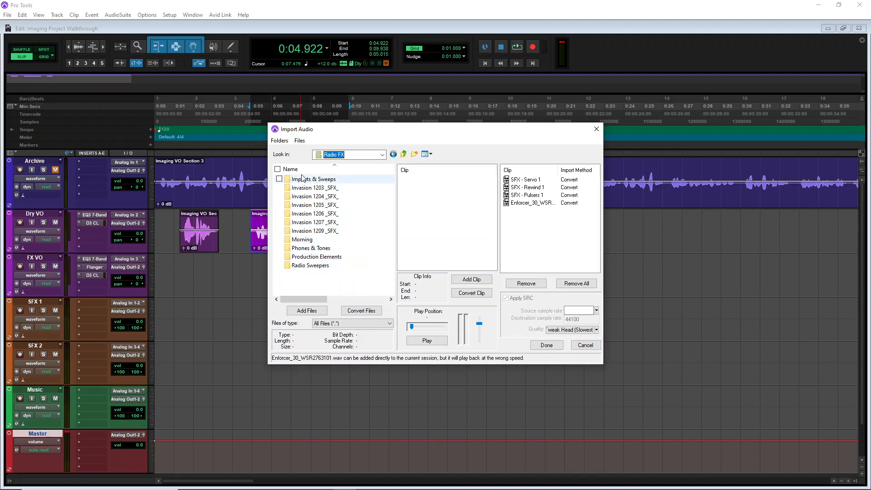
{"action": "double_click", "coordinate": [316, 256]}
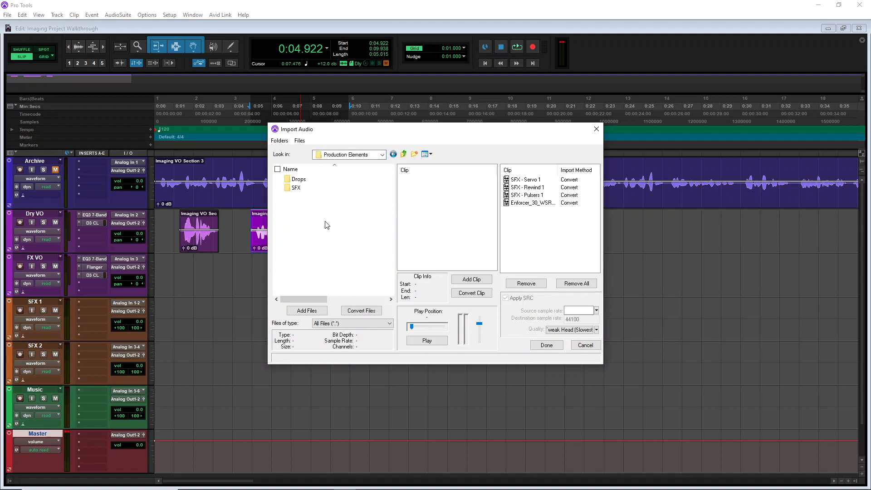
{"action": "double_click", "coordinate": [313, 180]}
{"action": "left_click", "coordinate": [382, 155]}
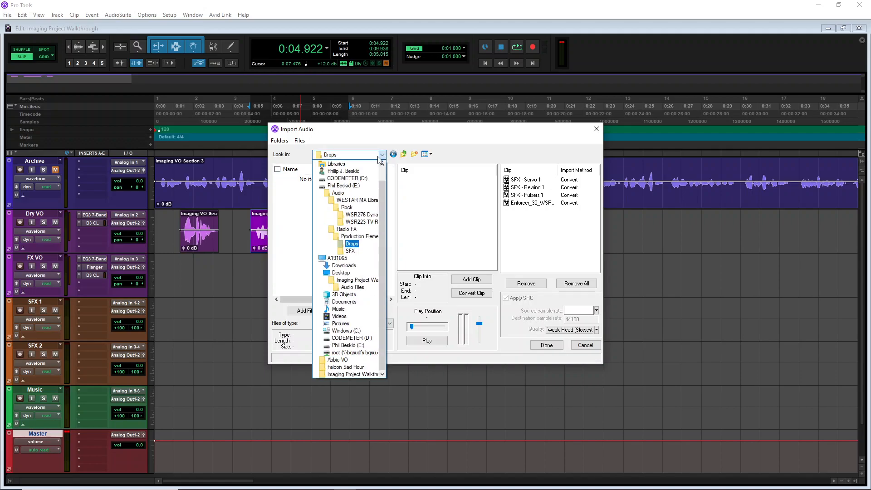
{"action": "left_click", "coordinate": [352, 237]}
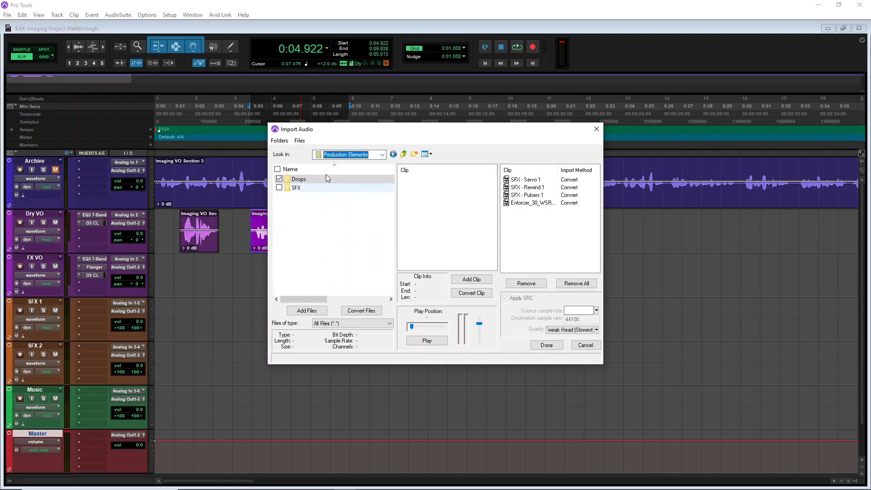
{"action": "left_click", "coordinate": [382, 155]}
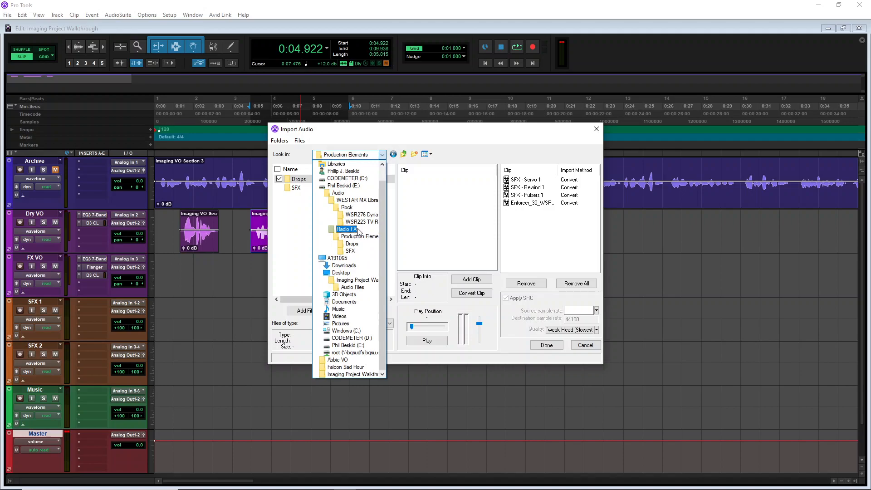
{"action": "left_click", "coordinate": [347, 194]}
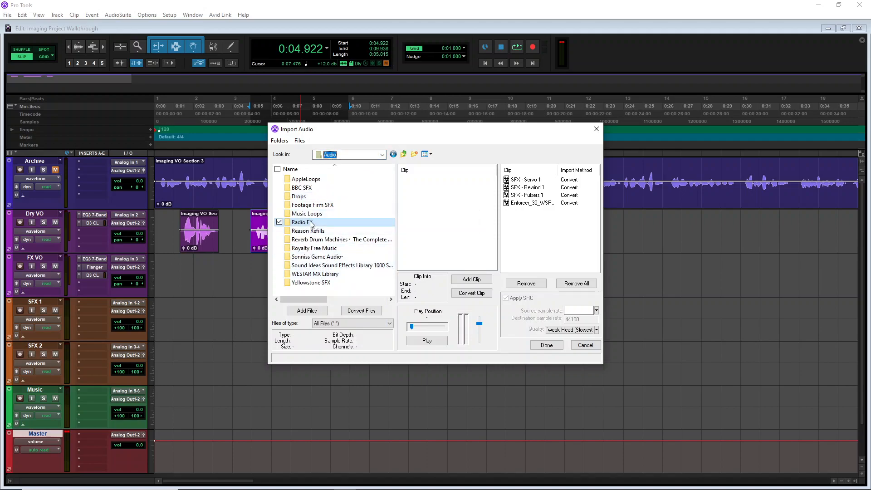
{"action": "double_click", "coordinate": [299, 196]}
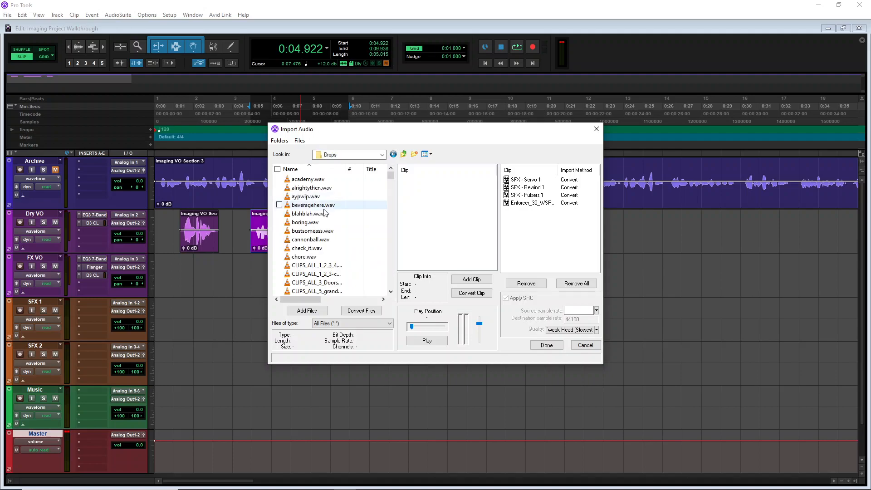
Scroll through the Drops folder files and preview DROPS_ALL_Step_Brothers_2.mp3
{"action": "left_click_drag", "start_coordinate": [350, 172], "coordinate": [277, 169]}
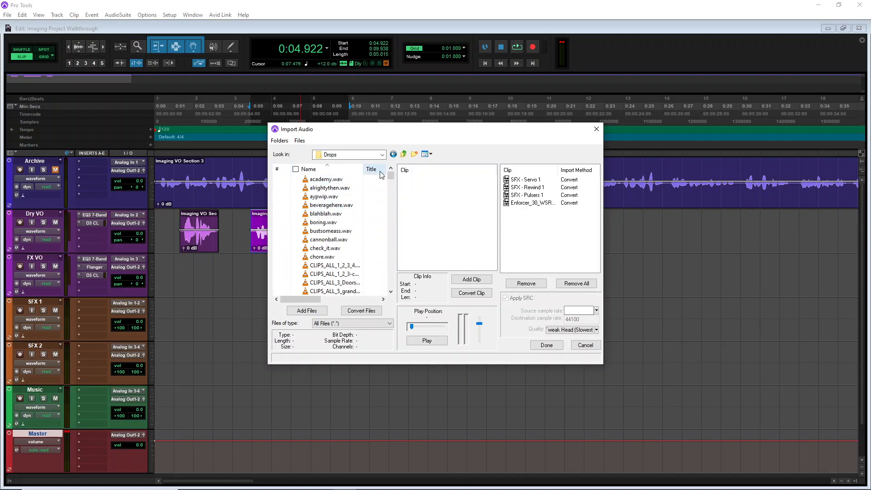
{"action": "scroll", "coordinate": [375, 228], "scroll_direction": "down", "scroll_amount": 6}
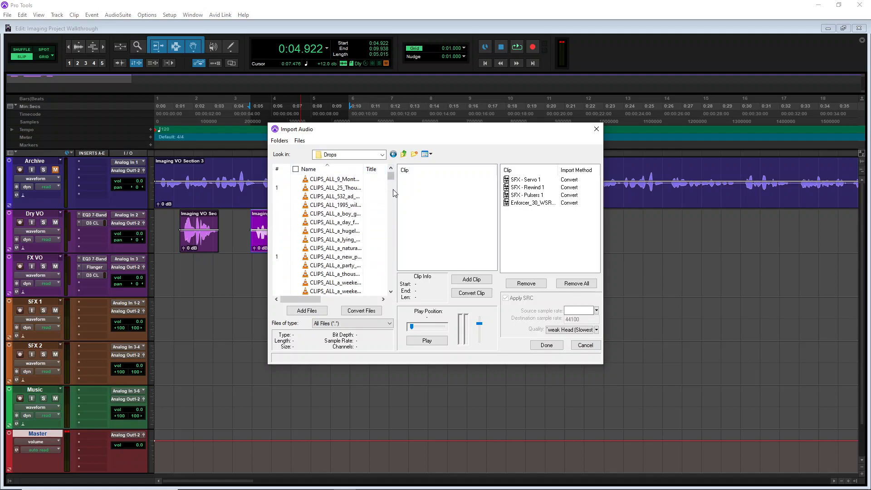
{"action": "left_click_drag", "start_coordinate": [390, 183], "coordinate": [393, 240]}
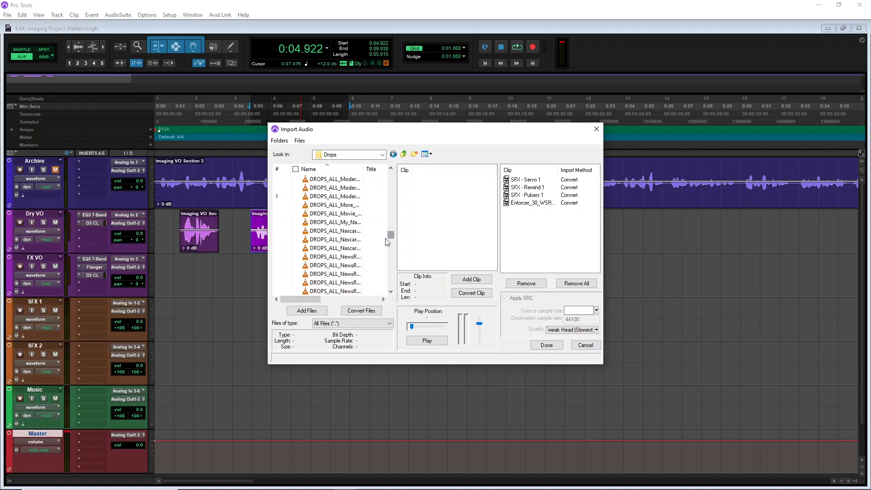
{"action": "left_click_drag", "start_coordinate": [363, 169], "coordinate": [394, 171]}
{"action": "scroll", "coordinate": [340, 272], "scroll_direction": "down", "scroll_amount": 8}
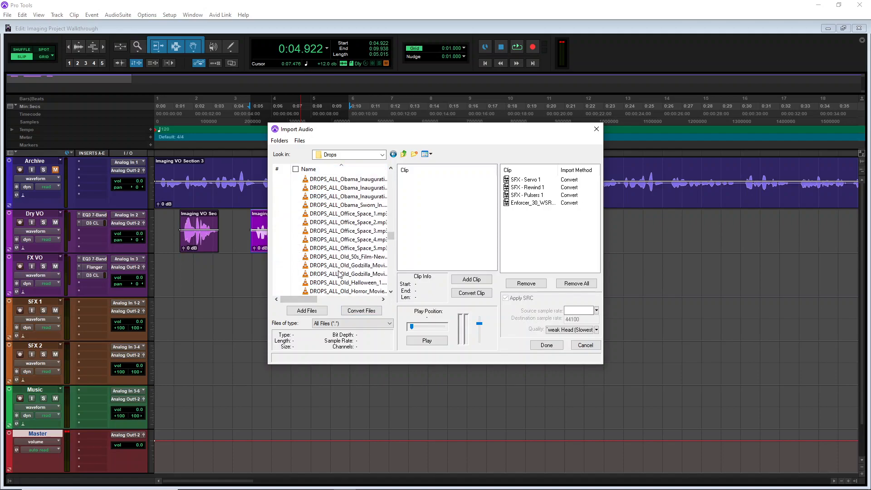
{"action": "scroll", "coordinate": [341, 254], "scroll_direction": "down", "scroll_amount": 3}
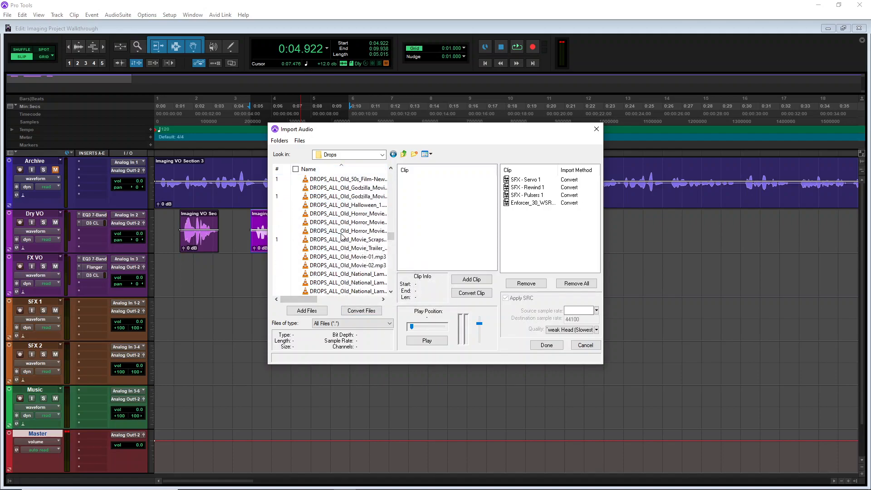
{"action": "scroll", "coordinate": [342, 236], "scroll_direction": "down", "scroll_amount": 10}
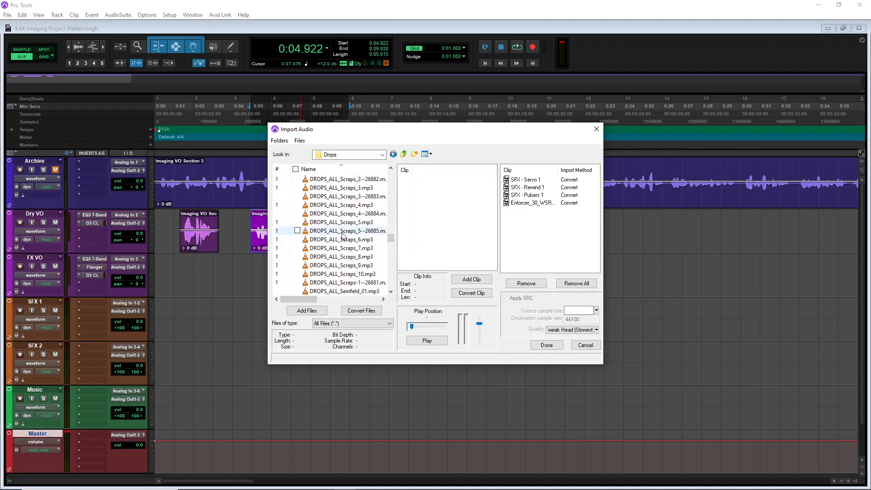
{"action": "scroll", "coordinate": [344, 235], "scroll_direction": "down", "scroll_amount": 8}
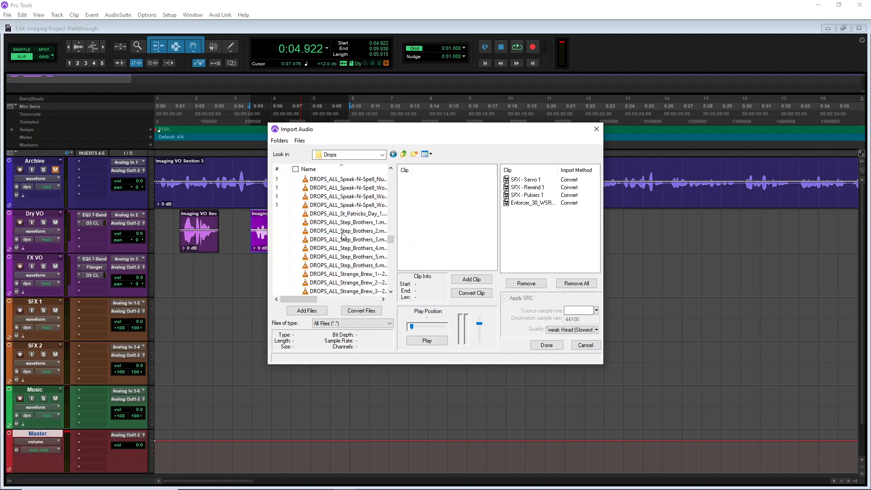
{"action": "scroll", "coordinate": [343, 236], "scroll_direction": "up", "scroll_amount": 2}
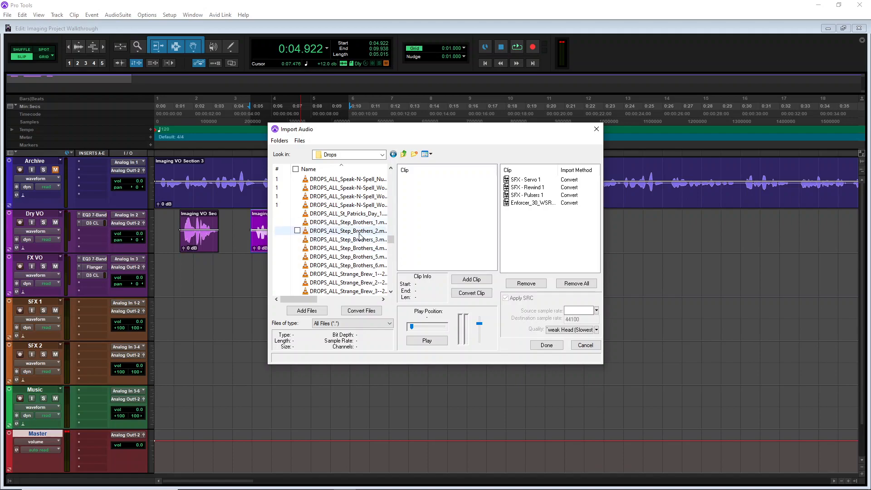
{"action": "left_click", "coordinate": [360, 231]}
{"action": "left_click", "coordinate": [427, 341]}
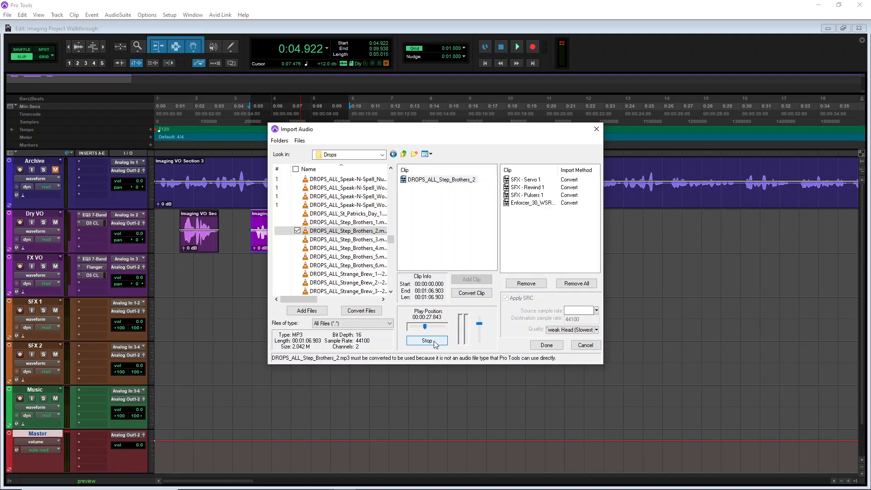
Add DROPS_ALL_Step_Brothers_2.mp3 to the conversion list and import all listed clips into the clip list, saving to the Audio Files folder
{"action": "left_click", "coordinate": [426, 341]}
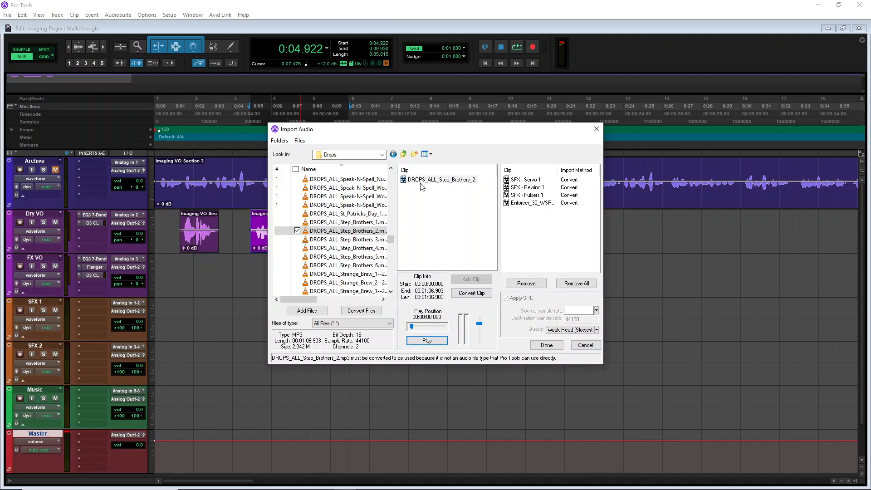
{"action": "left_click", "coordinate": [480, 294]}
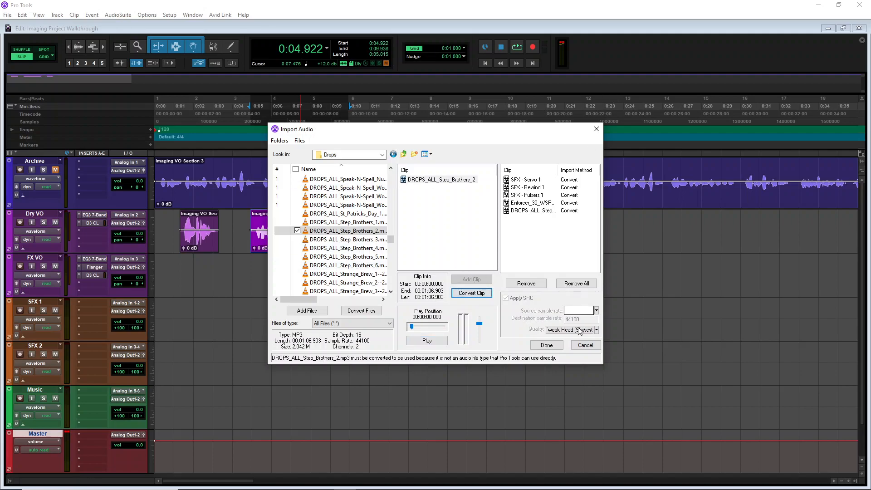
{"action": "left_click", "coordinate": [557, 347]}
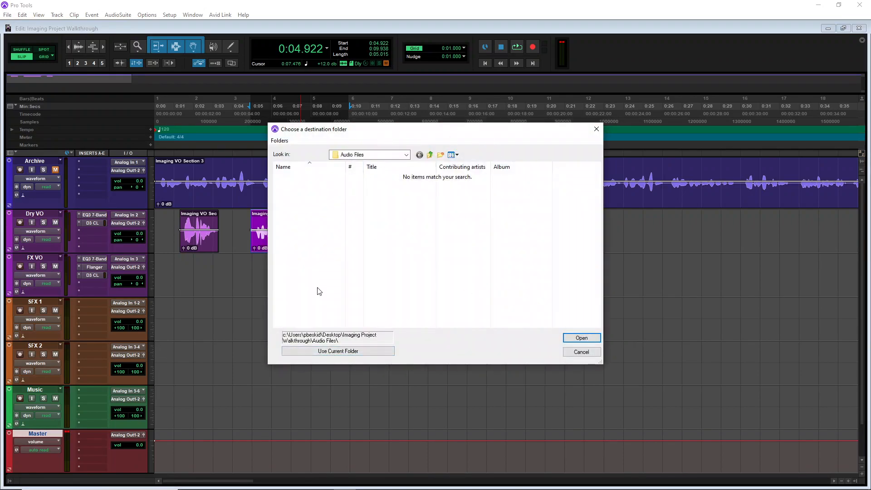
{"action": "left_click", "coordinate": [337, 351]}
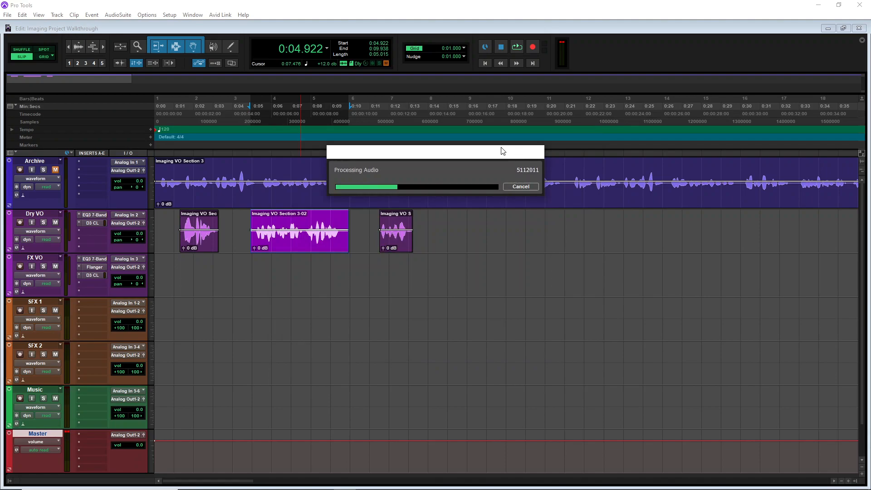
{"action": "left_click", "coordinate": [399, 176]}
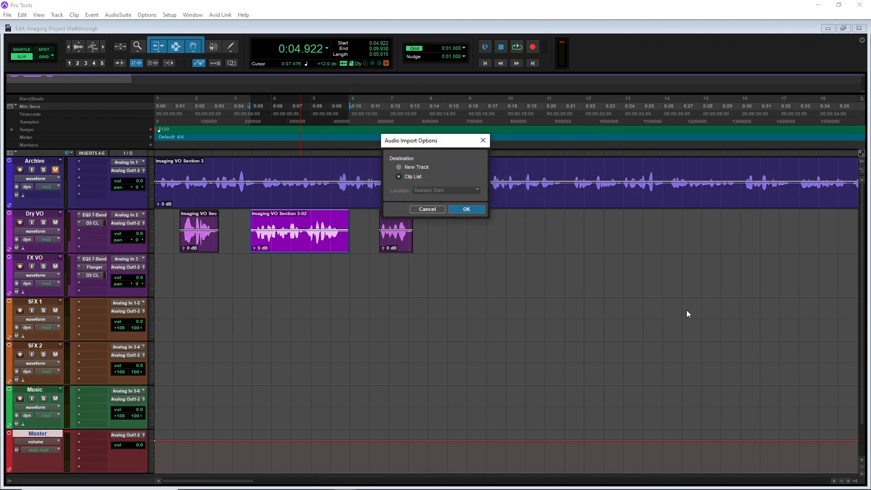
{"action": "left_click", "coordinate": [466, 210]}
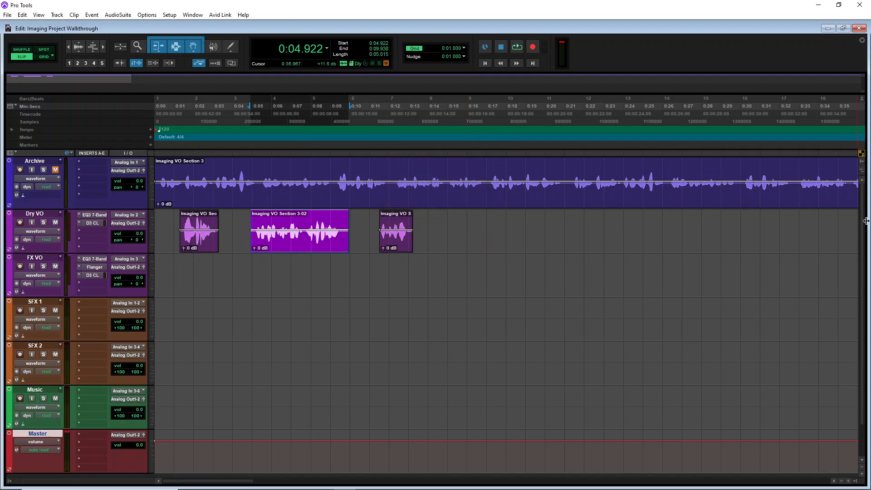
Open the clips list and place the SFX - Servo 1 clip at the start of the SFX 1 track
{"action": "left_click_drag", "start_coordinate": [866, 219], "coordinate": [736, 219]}
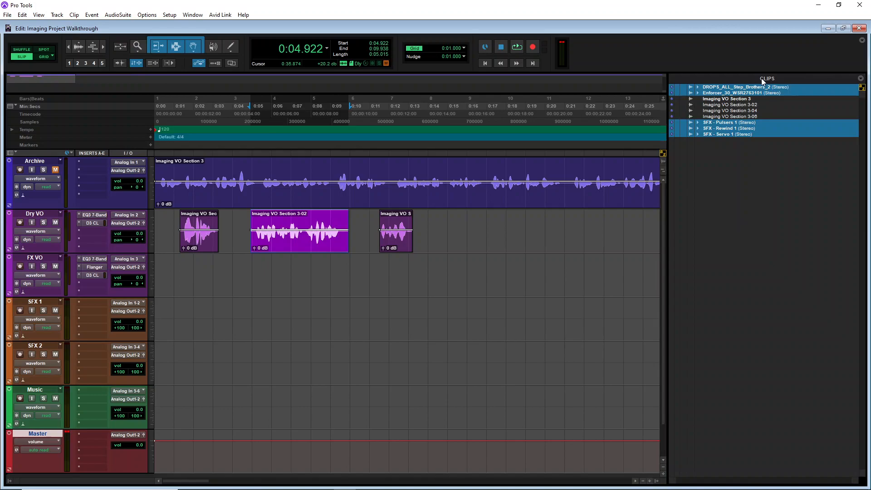
{"action": "left_click", "coordinate": [726, 184]}
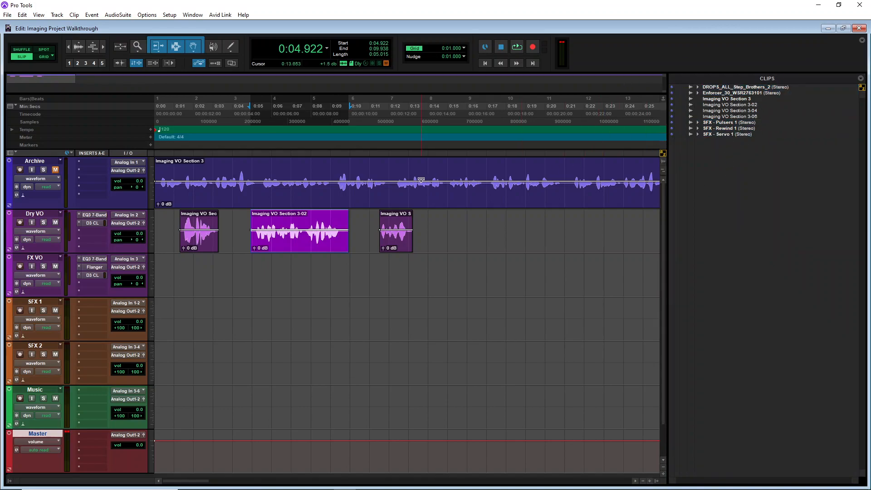
{"action": "left_click_drag", "start_coordinate": [667, 251], "coordinate": [692, 249]}
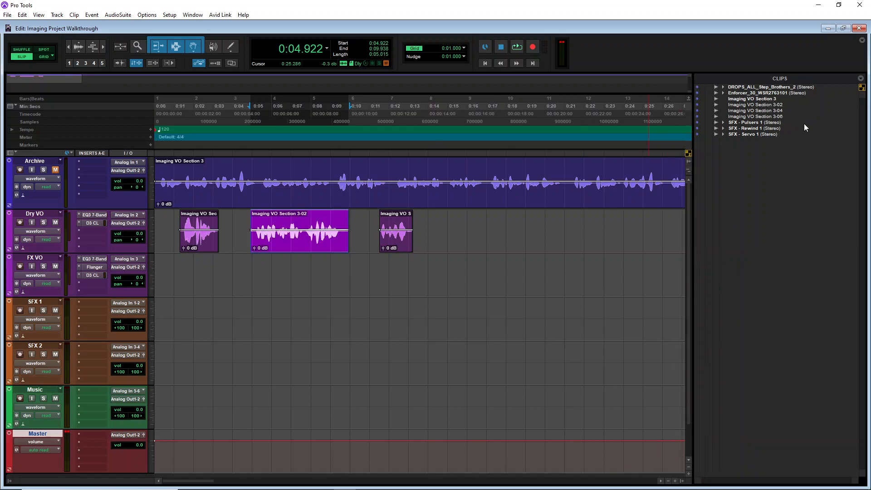
{"action": "left_click", "coordinate": [752, 135]}
{"action": "left_click_drag", "start_coordinate": [749, 133], "coordinate": [160, 323]}
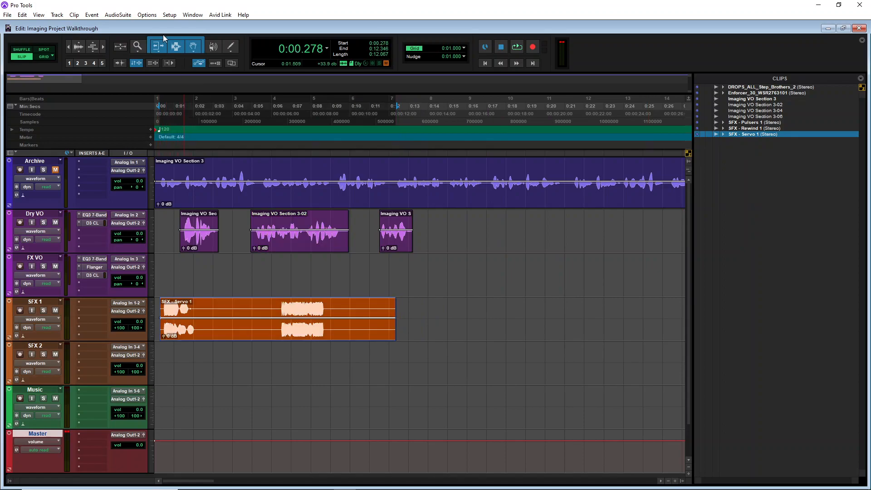
Split the Servo clip partway through and move the second part far to the right on SFX 1
{"action": "key", "text": "ctrl+bracketright"}
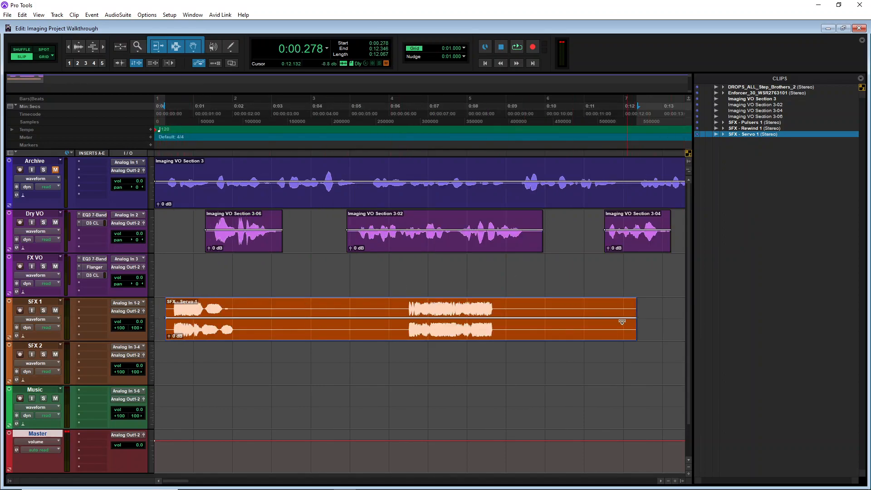
{"action": "left_click", "coordinate": [406, 312]}
{"action": "key", "text": "ctrl+e"}
{"action": "left_click_drag", "start_coordinate": [440, 336], "coordinate": [676, 336]}
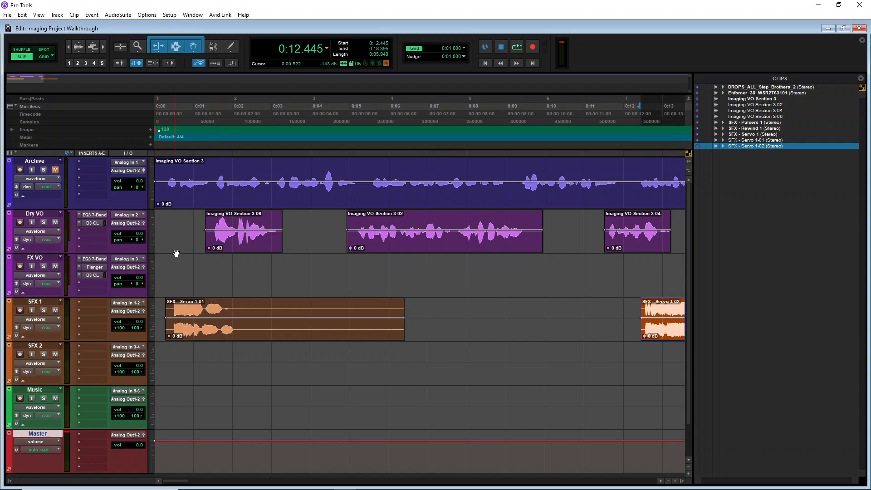
Move the first Servo piece to the very start of the session and play it back
{"action": "left_click_drag", "start_coordinate": [204, 334], "coordinate": [194, 332]}
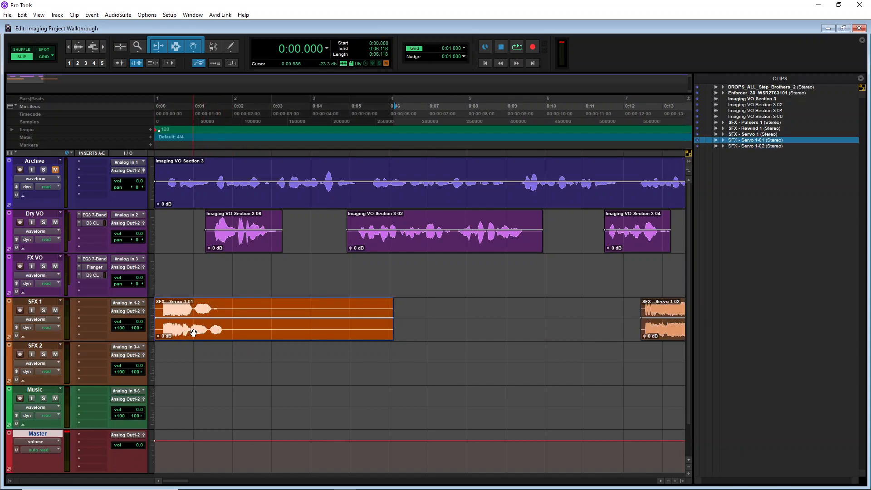
{"action": "left_click", "coordinate": [164, 306]}
{"action": "key", "text": "space"}
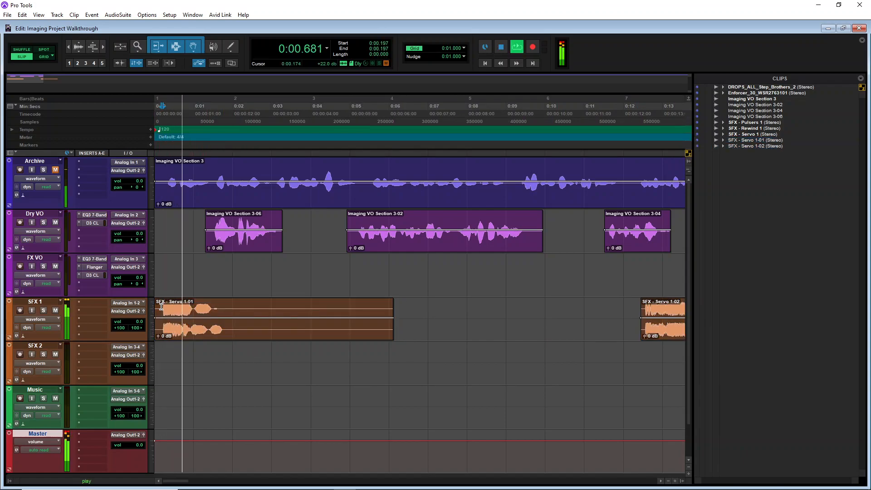
{"action": "key", "text": "space"}
Move the first Dry VO clip earlier and trim the first Servo clip to end at about 2 seconds
{"action": "left_click_drag", "start_coordinate": [259, 247], "coordinate": [230, 247]}
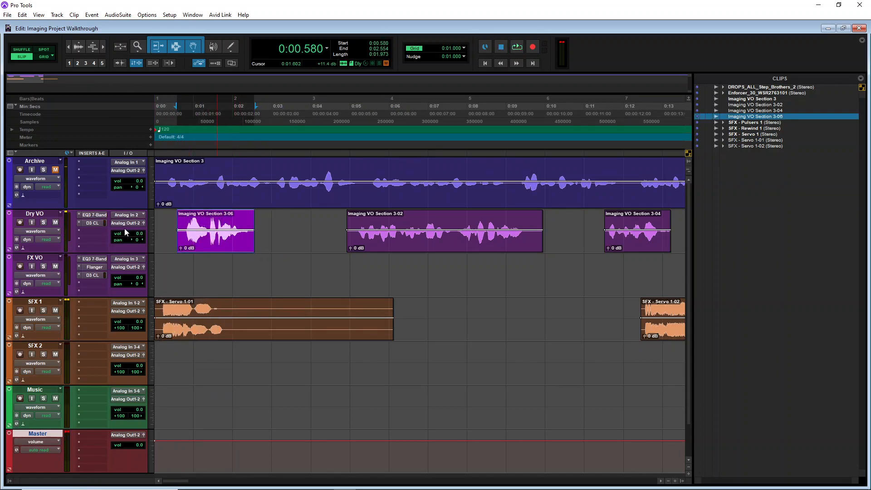
{"action": "left_click_drag", "start_coordinate": [386, 323], "coordinate": [233, 323]}
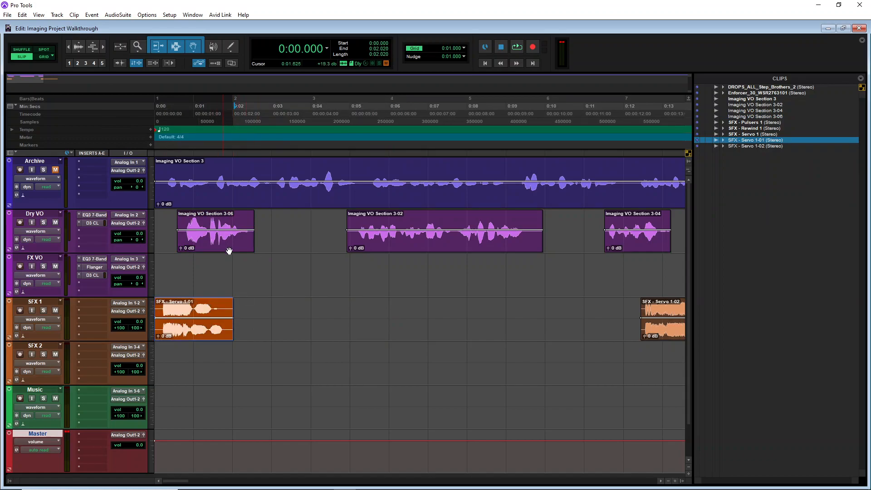
Trim the end and start of the first Dry VO clip
{"action": "left_click", "coordinate": [254, 205]}
{"action": "left_click_drag", "start_coordinate": [250, 213], "coordinate": [254, 213]}
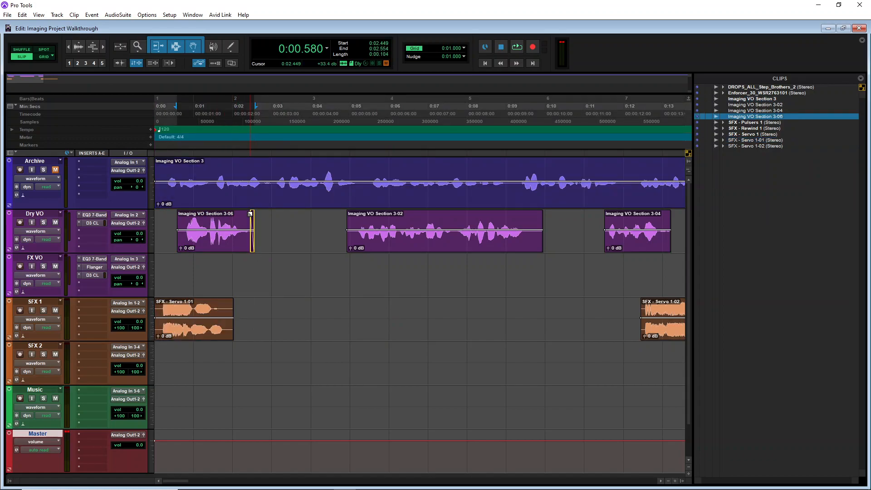
{"action": "left_click_drag", "start_coordinate": [181, 224], "coordinate": [186, 214]}
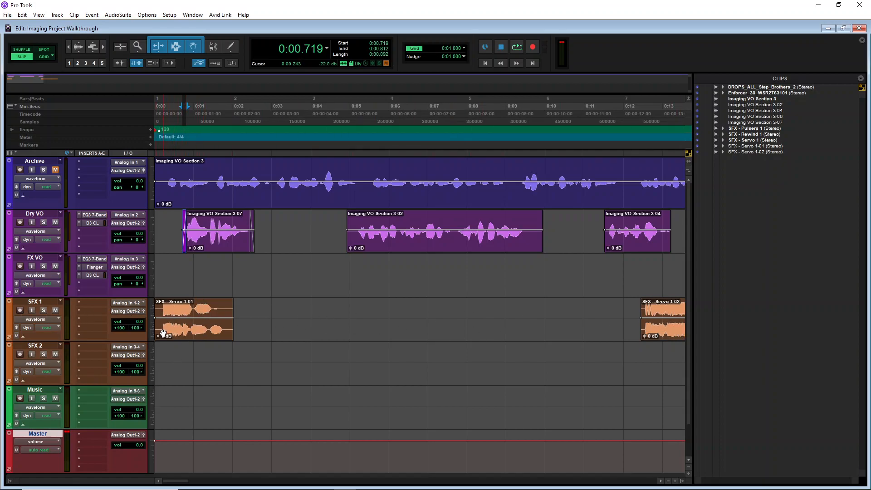
Lower the first Servo clip's gain to -3.8 dB and play back from the start
{"action": "left_click_drag", "start_coordinate": [157, 336], "coordinate": [157, 337]}
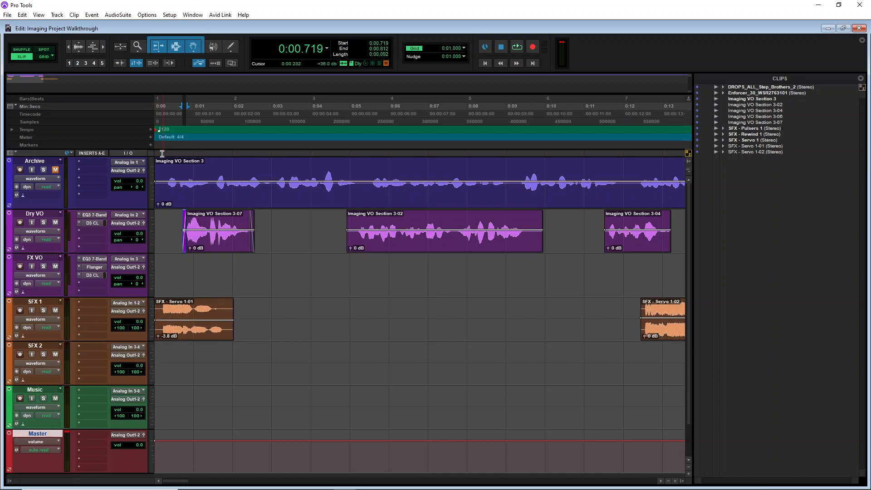
{"action": "left_click", "coordinate": [160, 121]}
{"action": "key", "text": "space"}
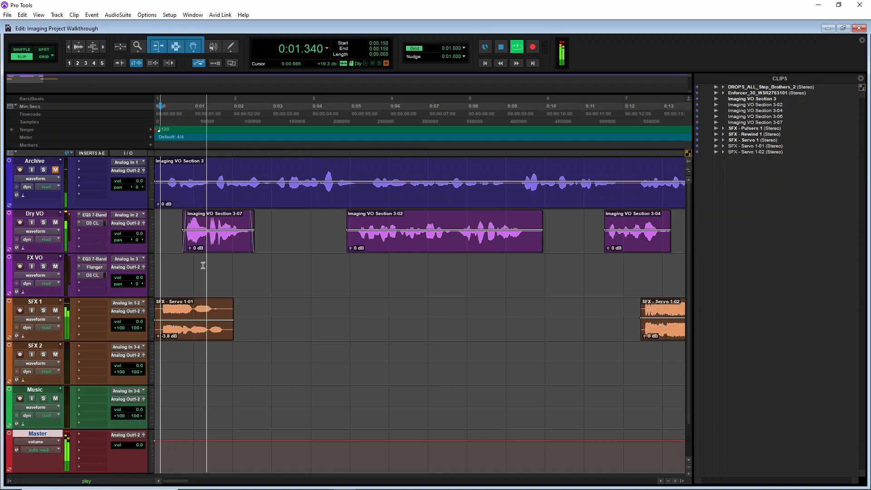
{"action": "key", "text": "space"}
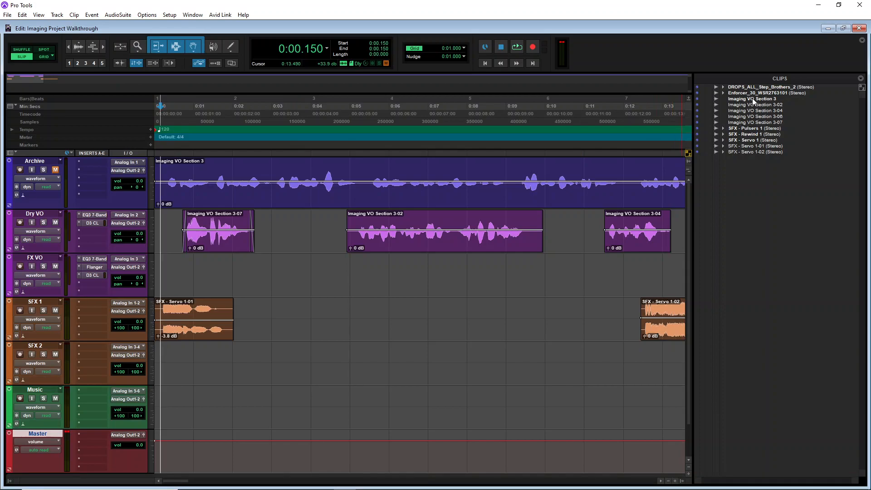
Place Enforcer_30_WSR2763101 on the Music track at about 1 second and lower its clip gain to -10.3 dB
{"action": "left_click_drag", "start_coordinate": [748, 92], "coordinate": [191, 419]}
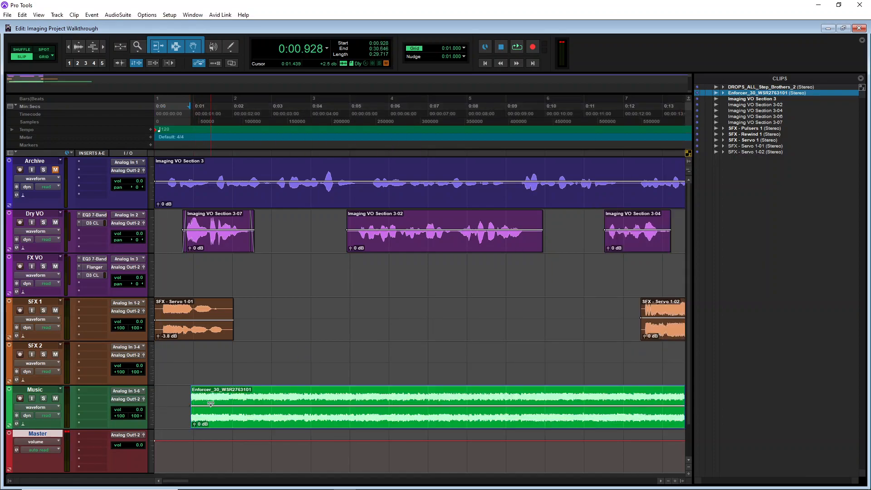
{"action": "left_click_drag", "start_coordinate": [194, 424], "coordinate": [192, 429]}
Play from the session start and nudge the Enforcer music clip slightly earlier
{"action": "key", "text": "Return"}
{"action": "key", "text": "space"}
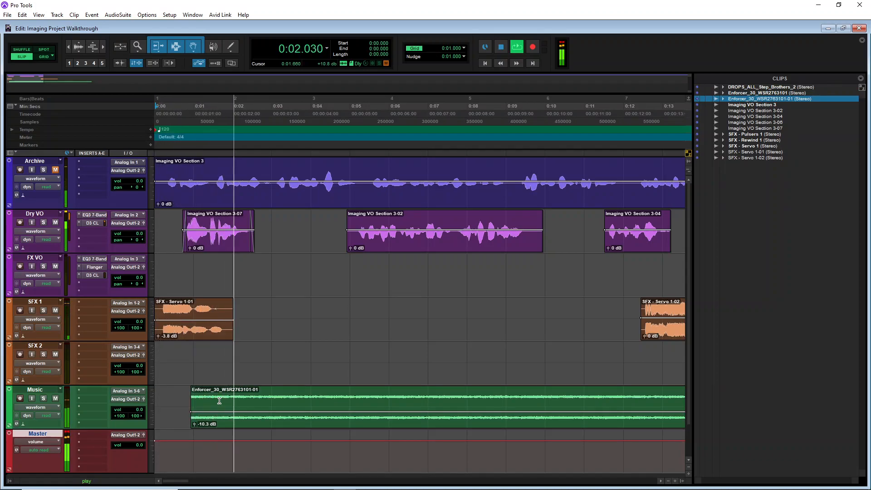
{"action": "left_click", "coordinate": [259, 427]}
{"action": "left_click_drag", "start_coordinate": [259, 427], "coordinate": [256, 427]}
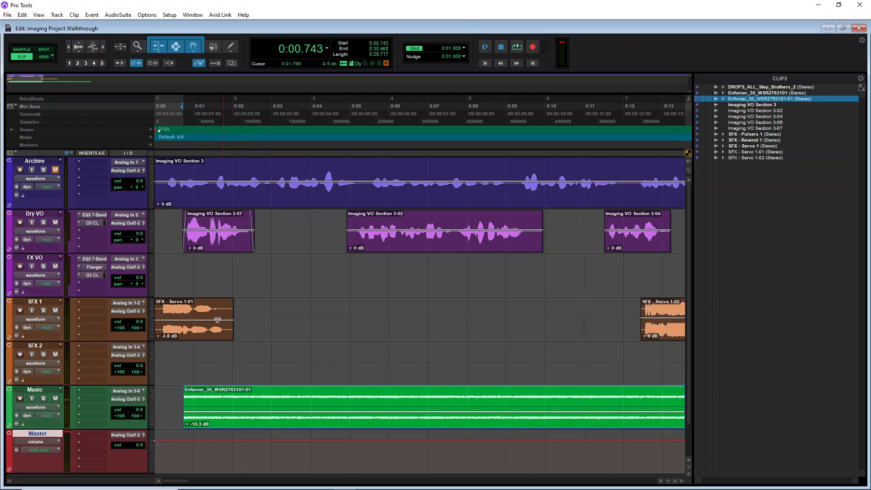
Lower the first Servo clip's gain to -4.6 dB and add a fade-out over its end
{"action": "left_click", "coordinate": [157, 337]}
{"action": "left_click_drag", "start_coordinate": [156, 337], "coordinate": [157, 337]}
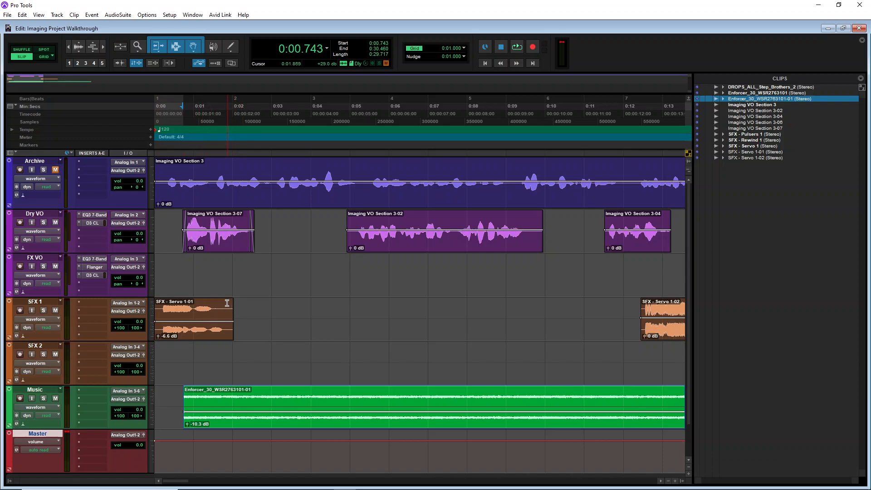
{"action": "left_click_drag", "start_coordinate": [228, 311], "coordinate": [192, 309]}
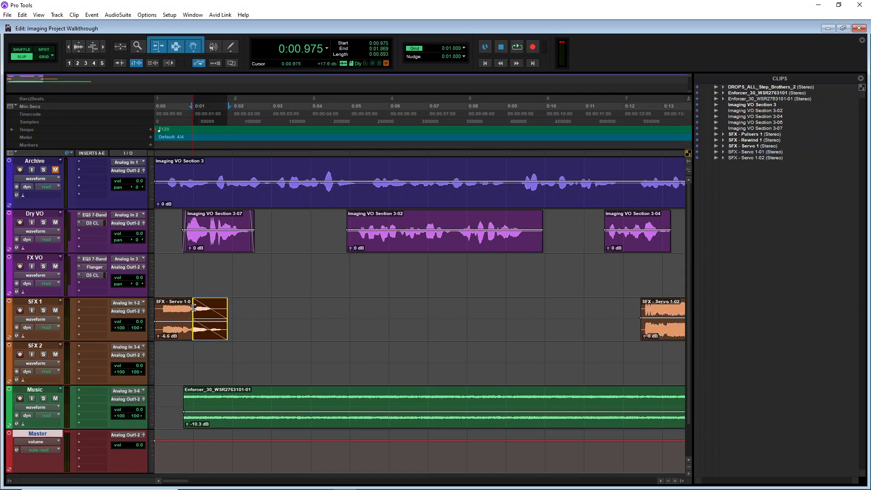
Play the arrangement back from the session start
{"action": "left_click", "coordinate": [160, 121]}
{"action": "key", "text": "space"}
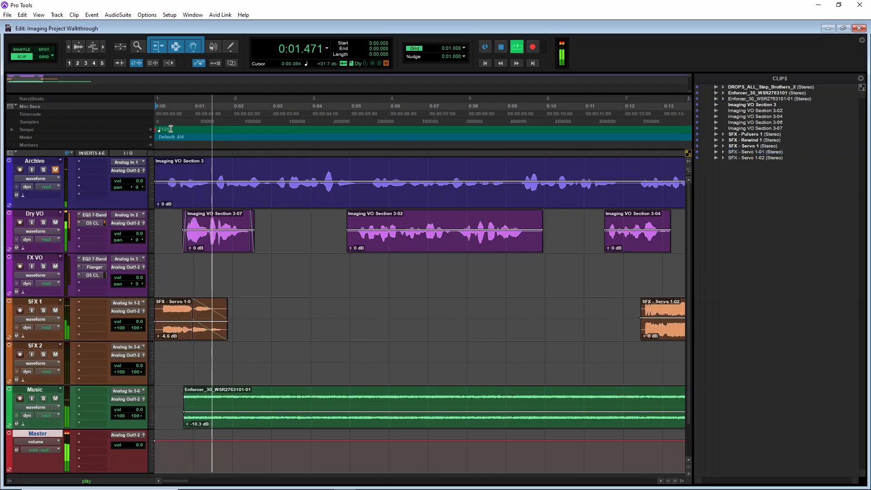
{"action": "key", "text": "space"}
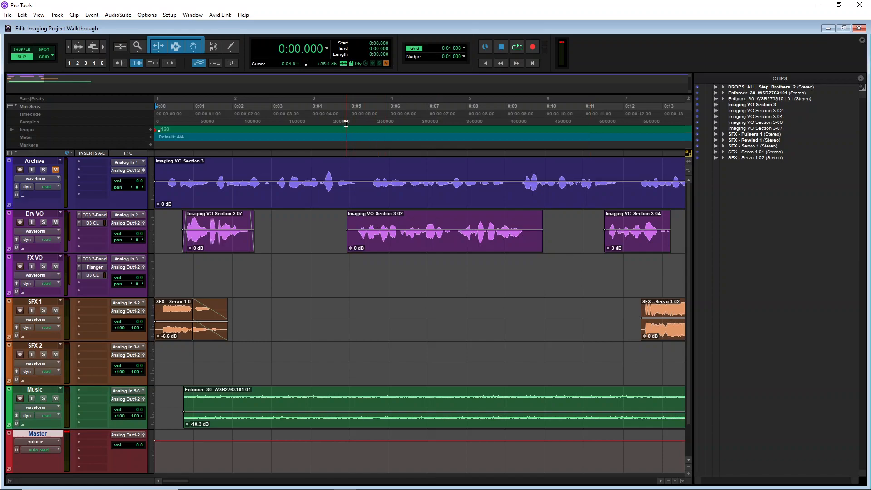
Move the Imaging VO Section 3-02 clip earlier to about 3 seconds and raise its clip gain to +2.6 dB
{"action": "left_click_drag", "start_coordinate": [402, 247], "coordinate": [328, 244]}
{"action": "left_click", "coordinate": [232, 116]}
{"action": "key", "text": "space"}
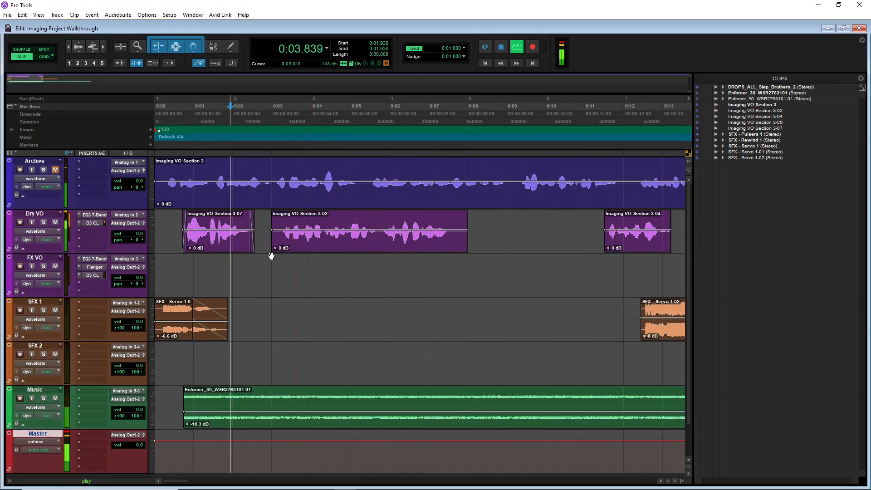
{"action": "left_click_drag", "start_coordinate": [274, 249], "coordinate": [276, 246]}
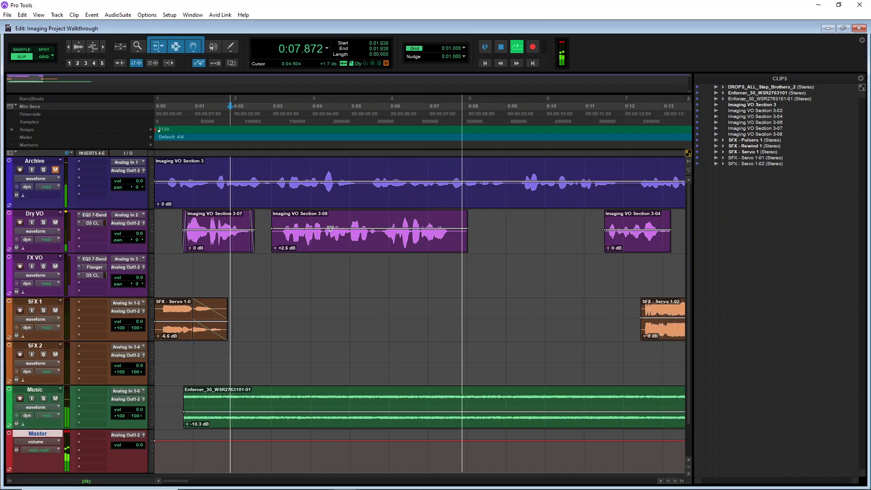
{"action": "key", "text": "space"}
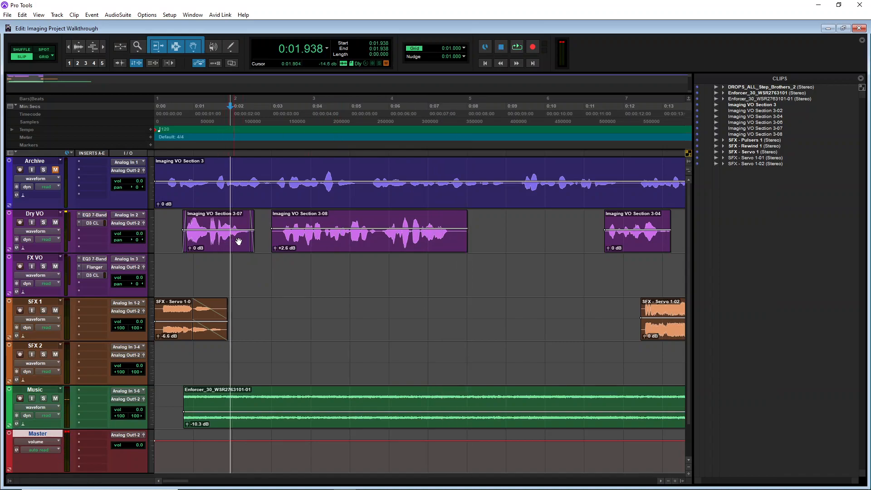
Move the Imaging VO Section 3-08 clip onto the FX VO track and play it back
{"action": "left_click", "coordinate": [295, 245]}
{"action": "left_click_drag", "start_coordinate": [275, 235], "coordinate": [305, 276]}
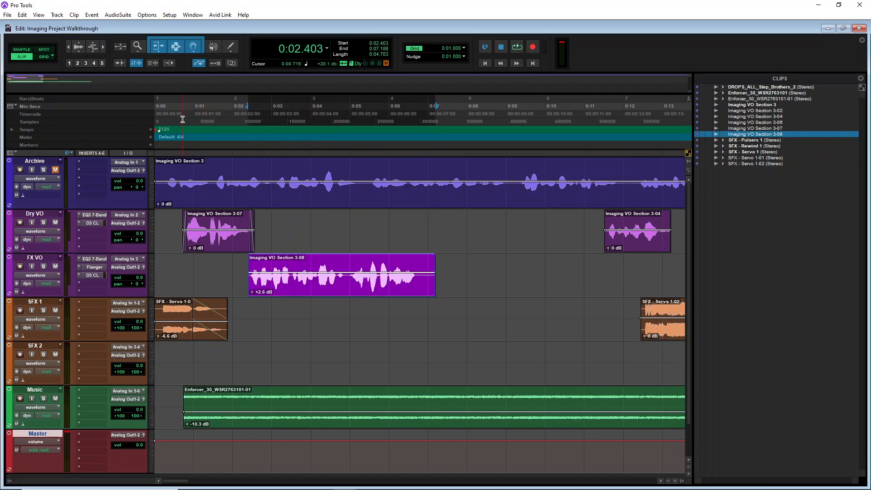
{"action": "left_click", "coordinate": [182, 119]}
{"action": "key", "text": "space"}
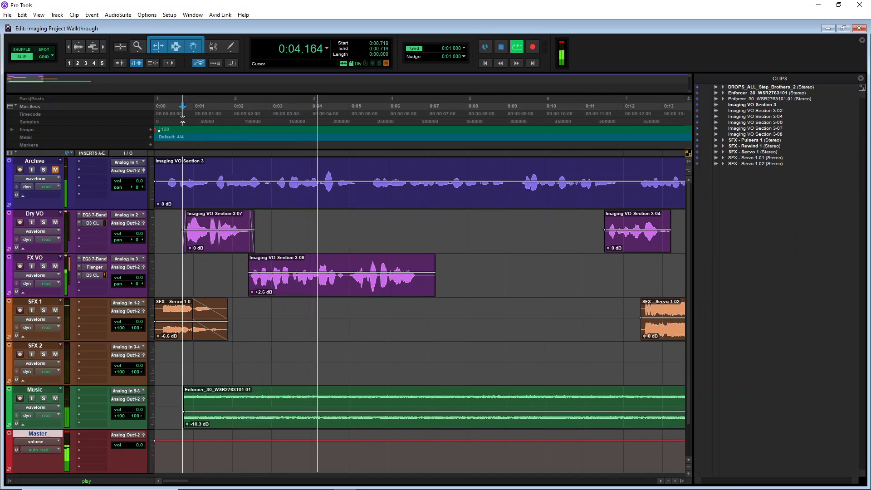
{"action": "key", "text": "space"}
Move Imaging VO Section 3-07 to the FX VO track at about 8.5 seconds and Imaging VO Section 3-08 to Dry VO near 1 second
{"action": "left_click", "coordinate": [347, 257]}
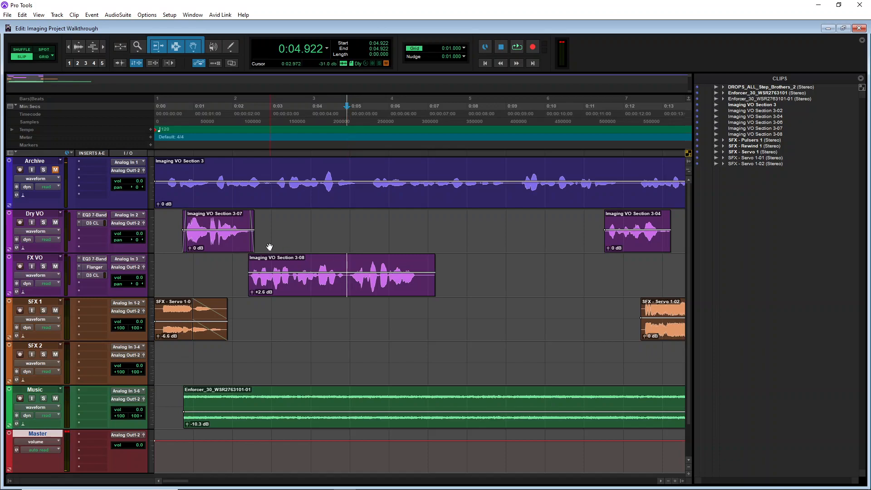
{"action": "key", "text": "space"}
{"action": "key", "text": "space"}
{"action": "left_click_drag", "start_coordinate": [226, 249], "coordinate": [534, 293]}
{"action": "left_click_drag", "start_coordinate": [307, 288], "coordinate": [257, 211]}
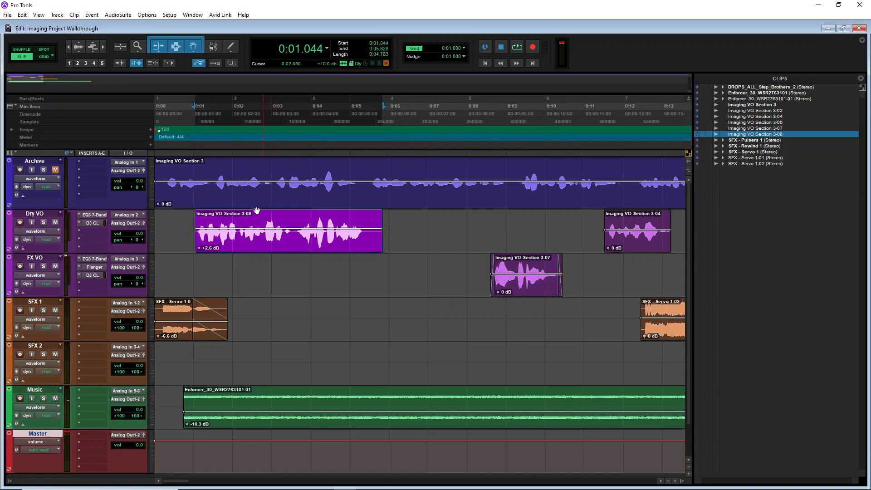
Split the Imaging VO Section 3-08 clip at about 3.5 seconds and move its second part onto the FX VO track
{"action": "left_click", "coordinate": [168, 117]}
{"action": "key", "text": "space"}
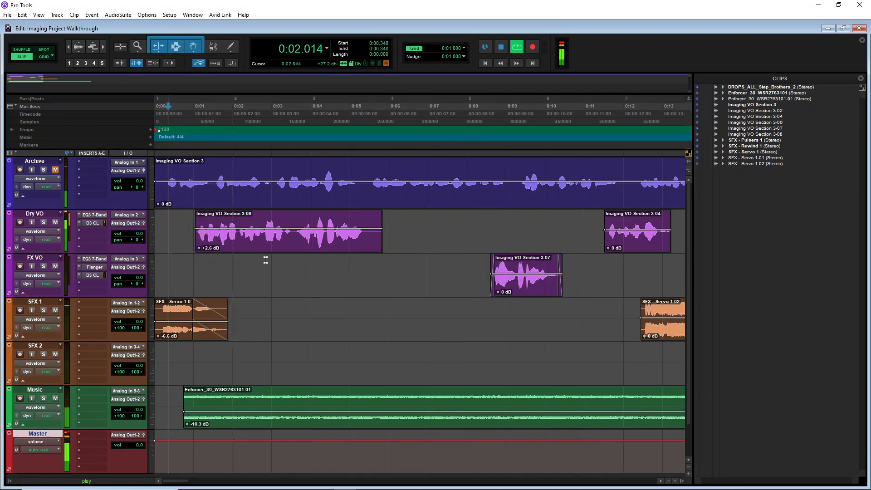
{"action": "key", "text": "space"}
{"action": "key", "text": "space"}
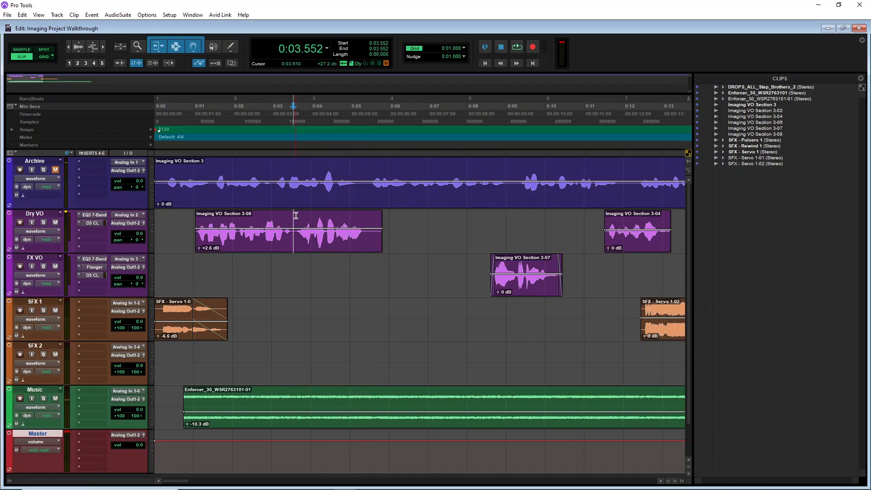
{"action": "key", "text": "ctrl+e"}
{"action": "left_click_drag", "start_coordinate": [322, 247], "coordinate": [314, 268]}
Play the arrangement back from the session start
{"action": "left_click", "coordinate": [176, 118]}
{"action": "key", "text": "space"}
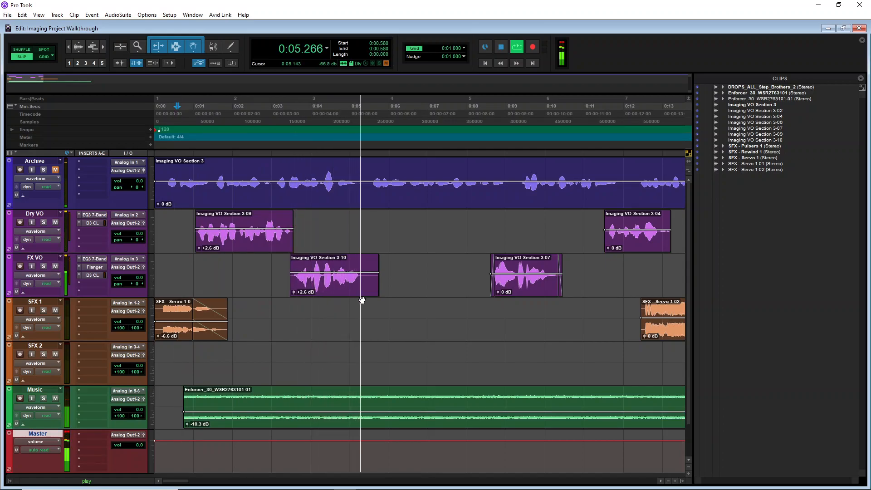
{"action": "key", "text": "space"}
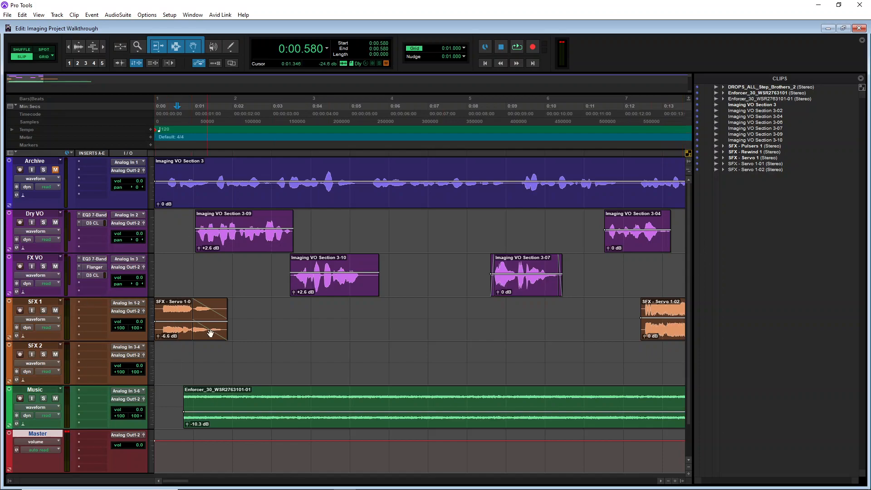
Place DROPS_ALL_Step_Brothers_2 from the clips list on the SFX 2 track and trim its start to about 5 seconds
{"action": "left_click_drag", "start_coordinate": [751, 88], "coordinate": [257, 364]}
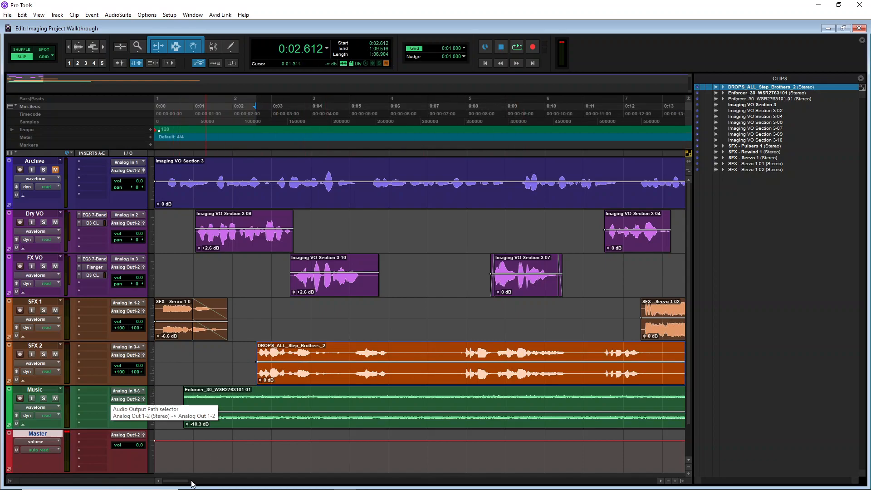
{"action": "left_click_drag", "start_coordinate": [263, 366], "coordinate": [351, 367]}
{"action": "key", "text": "space"}
{"action": "key", "text": "space"}
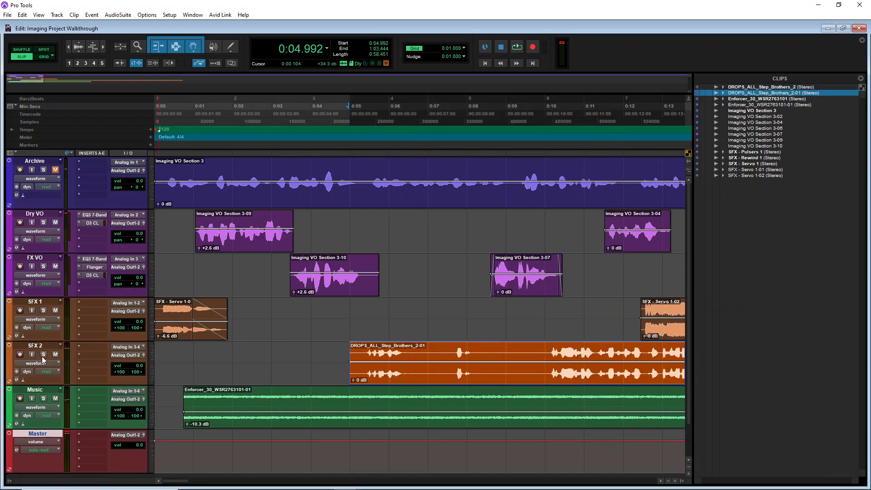
Move the DROPS_ALL_Step_Brothers_2-01 clip on SFX 2 later, to about 18 seconds
{"action": "left_click", "coordinate": [543, 346]}
{"action": "key", "text": "space"}
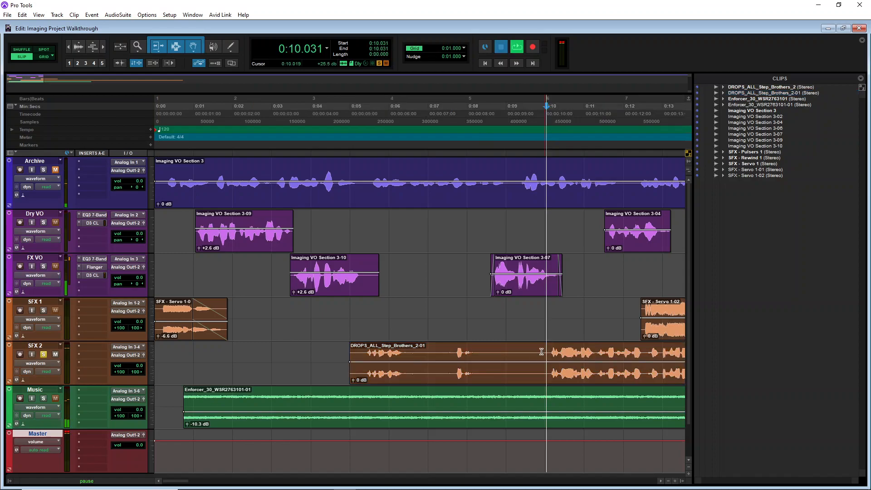
{"action": "left_click_drag", "start_coordinate": [351, 381], "coordinate": [545, 384]}
{"action": "left_click_drag", "start_coordinate": [178, 482], "coordinate": [195, 482]}
{"action": "left_click_drag", "start_coordinate": [164, 362], "coordinate": [485, 361]}
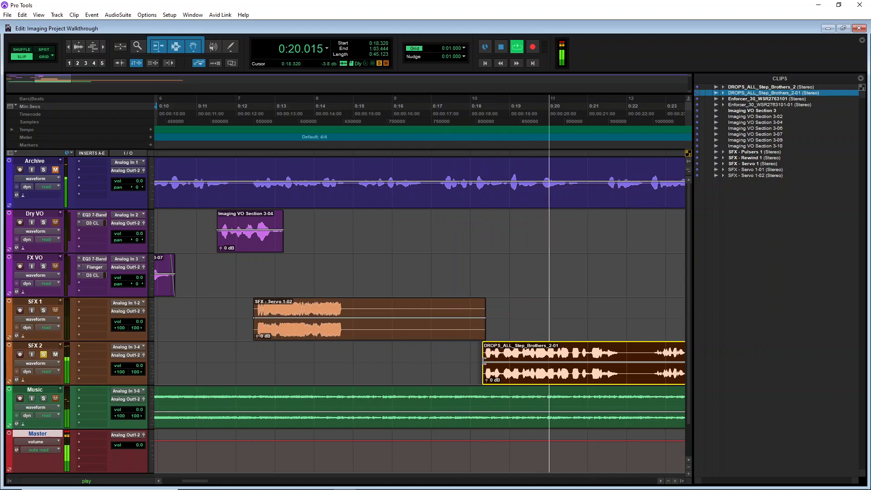
{"action": "key", "text": "space"}
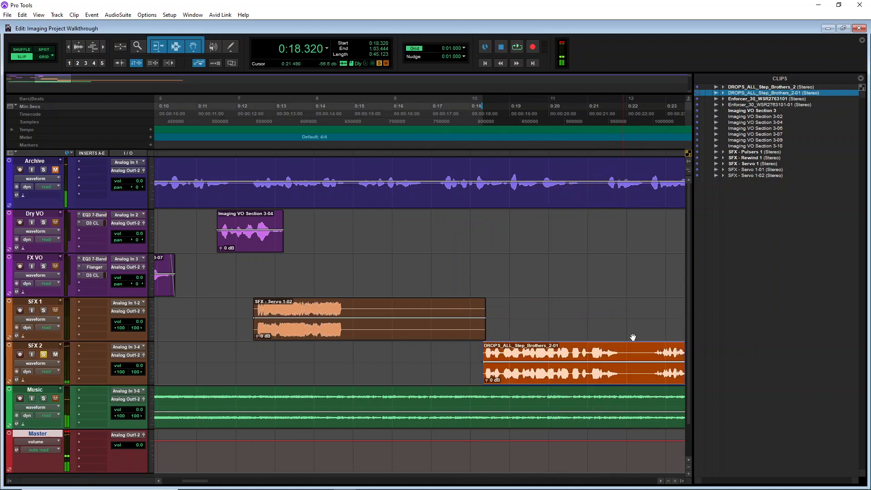
Split the drop clip at about 21.9 seconds and delete the trailing part
{"action": "left_click", "coordinate": [622, 354]}
{"action": "key", "text": "ctrl+e"}
{"action": "left_click", "coordinate": [652, 374]}
{"action": "key", "text": "Delete"}
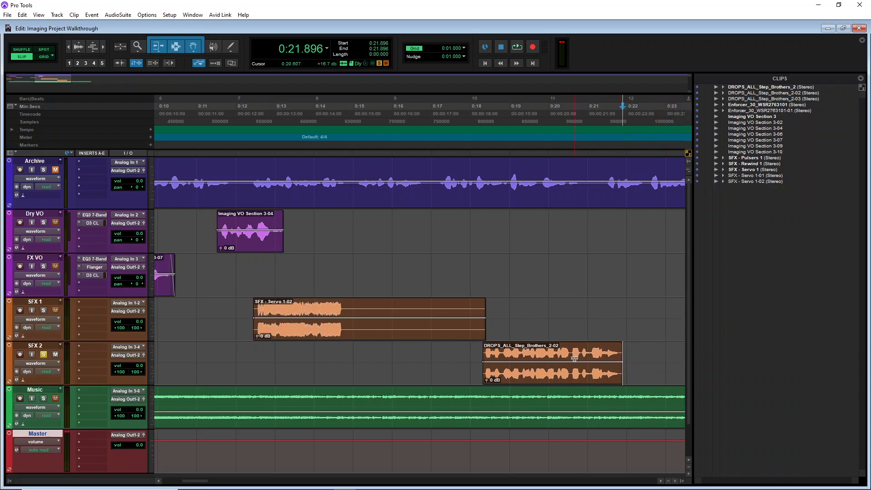
Move the DROPS_ALL_Step_Brothers_2-02 clip back to about 5.3 seconds on SFX 2 and play it back
{"action": "left_click_drag", "start_coordinate": [567, 379], "coordinate": [435, 343]}
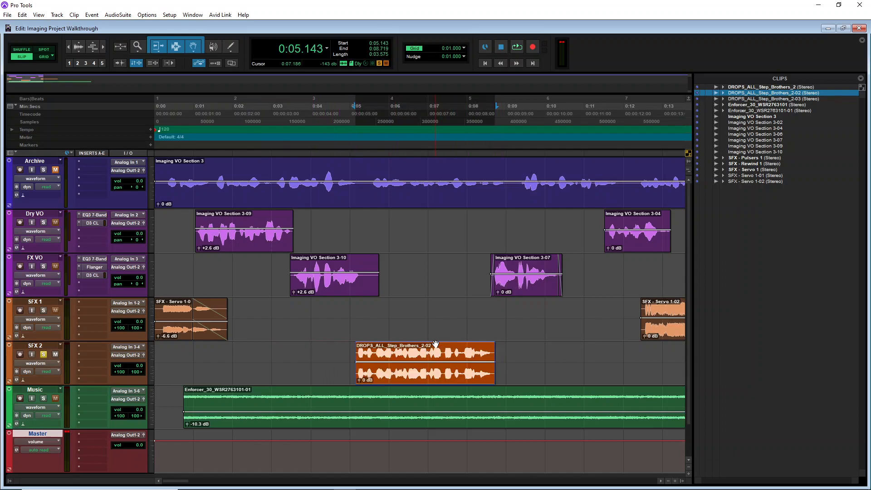
{"action": "left_click", "coordinate": [259, 117]}
{"action": "key", "text": "space"}
{"action": "key", "text": "space"}
{"action": "left_click", "coordinate": [43, 355]}
{"action": "key", "text": "space"}
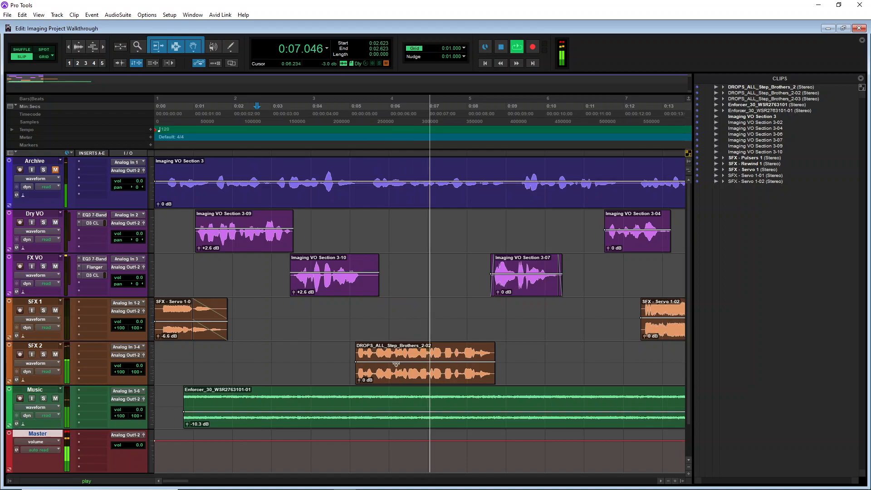
{"action": "left_click", "coordinate": [398, 379]}
{"action": "left_click_drag", "start_coordinate": [399, 379], "coordinate": [404, 379]}
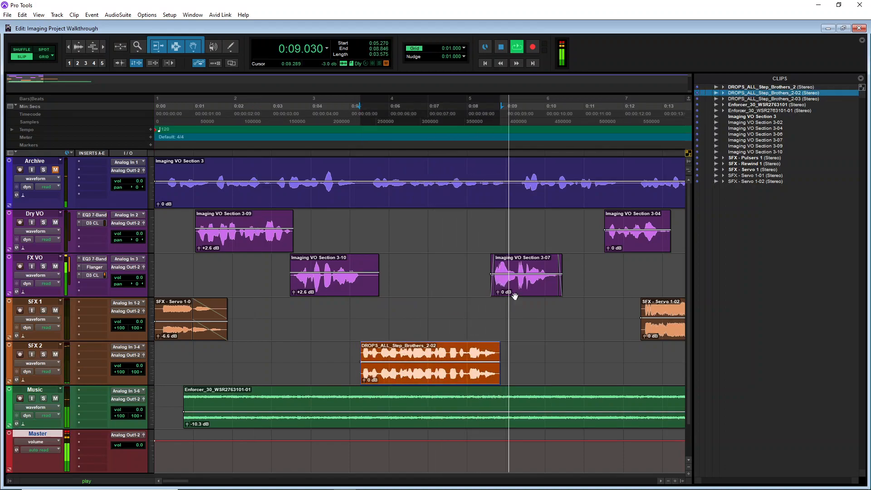
{"action": "key", "text": "space"}
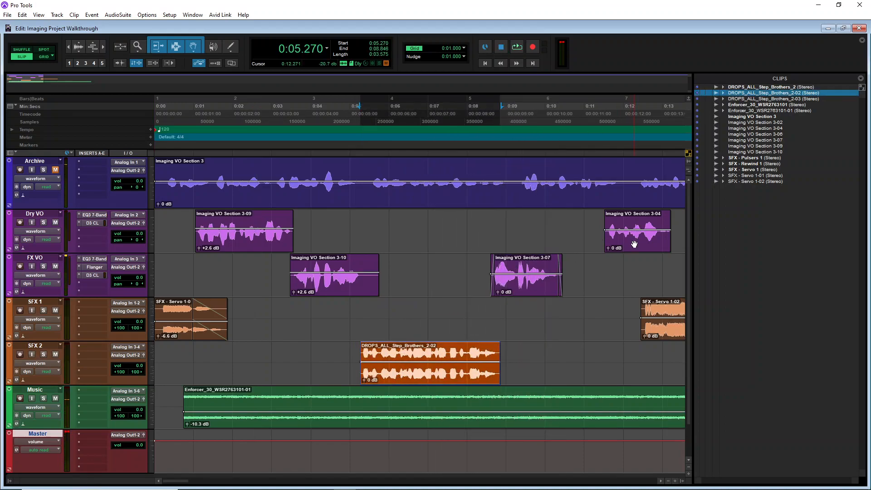
Move Imaging VO Section 3-07 from FX VO onto the Dry VO track and play it back
{"action": "left_click_drag", "start_coordinate": [533, 289], "coordinate": [534, 249]}
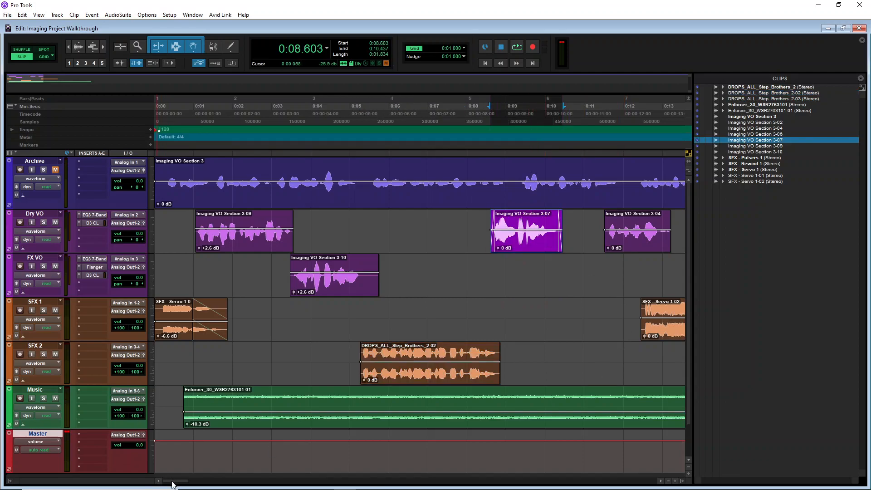
{"action": "left_click_drag", "start_coordinate": [172, 481], "coordinate": [180, 481]}
{"action": "left_click", "coordinate": [480, 243]}
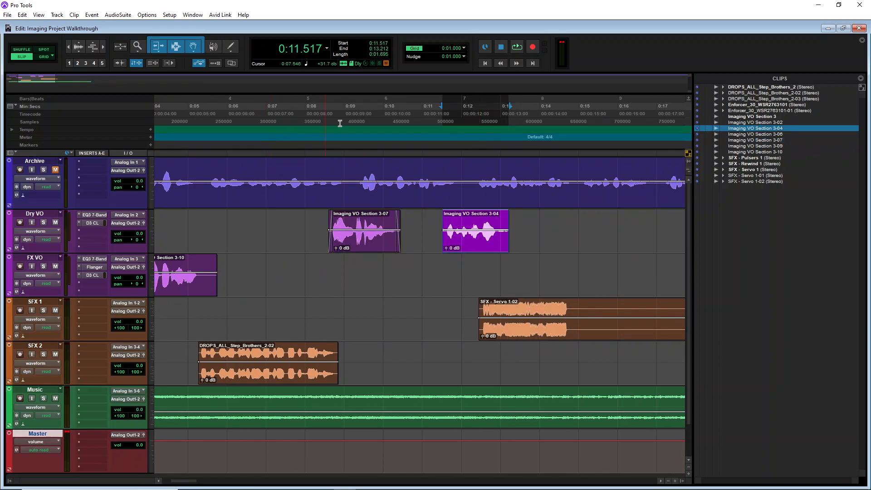
{"action": "left_click", "coordinate": [322, 112]}
{"action": "key", "text": "space"}
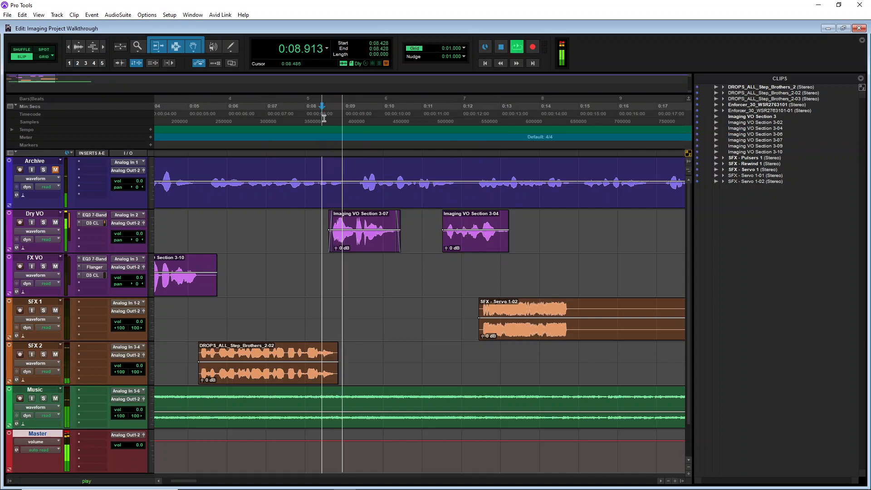
{"action": "key", "text": "space"}
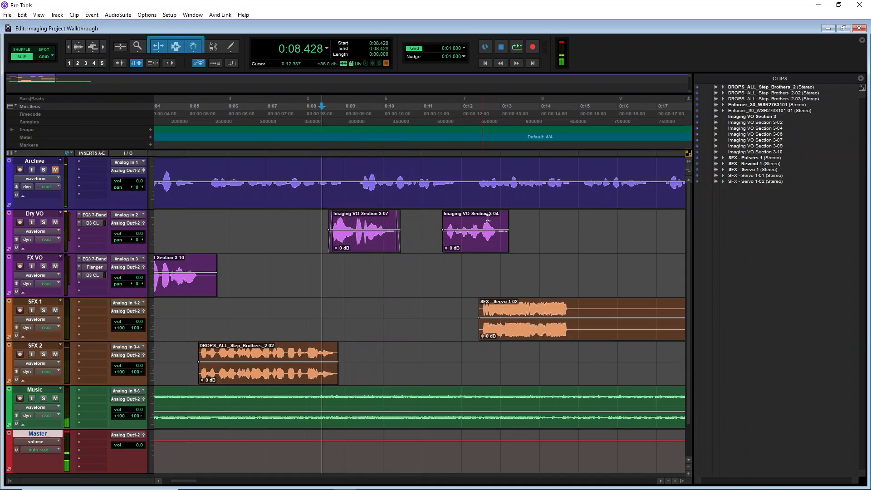
Delete Imaging VO Section 3-07 and move Imaging VO Section 3-04 into its place at about 8.7 seconds on Dry VO
{"action": "left_click", "coordinate": [466, 245]}
{"action": "key", "text": "space"}
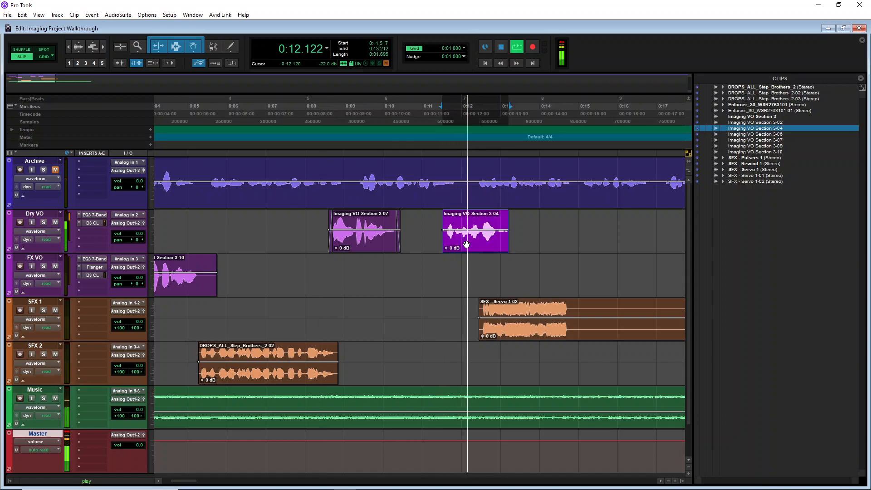
{"action": "left_click", "coordinate": [359, 243]}
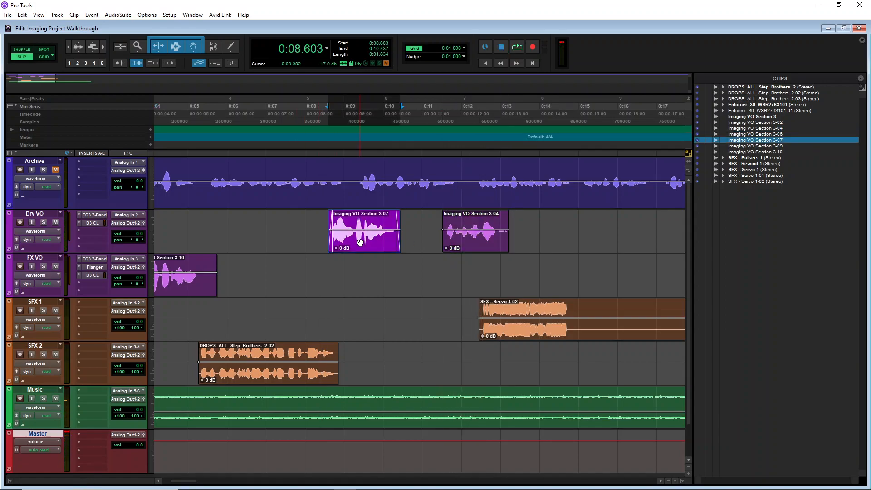
{"action": "key", "text": "Delete"}
{"action": "left_click_drag", "start_coordinate": [473, 251], "coordinate": [365, 247]}
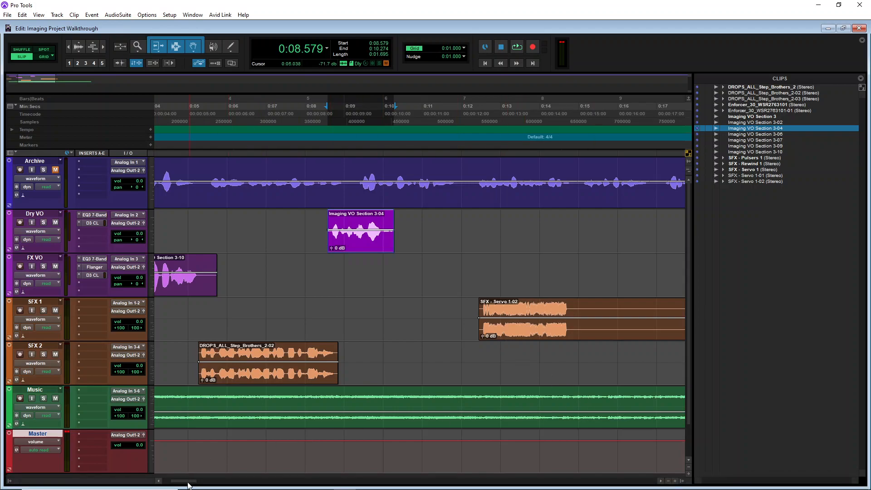
{"action": "left_click_drag", "start_coordinate": [189, 482], "coordinate": [177, 482]}
{"action": "left_click_drag", "start_coordinate": [510, 249], "coordinate": [515, 248]}
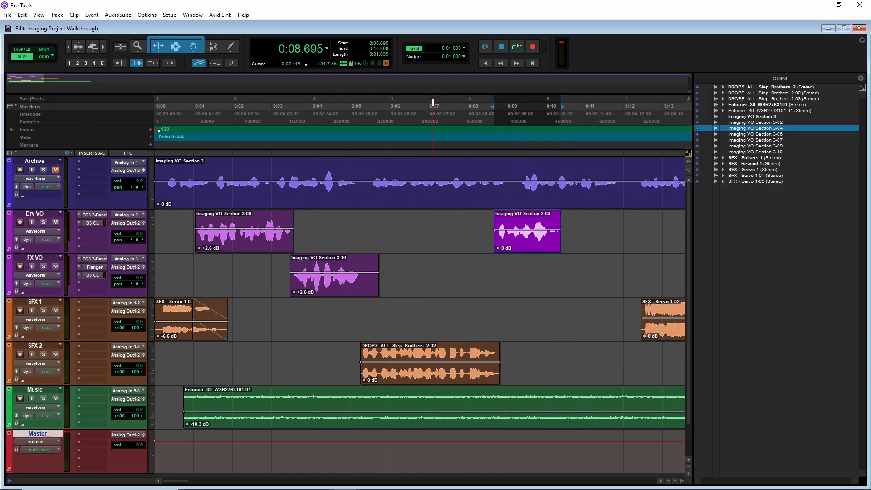
Play the arrangement back from about 7.5 seconds
{"action": "left_click", "coordinate": [447, 120]}
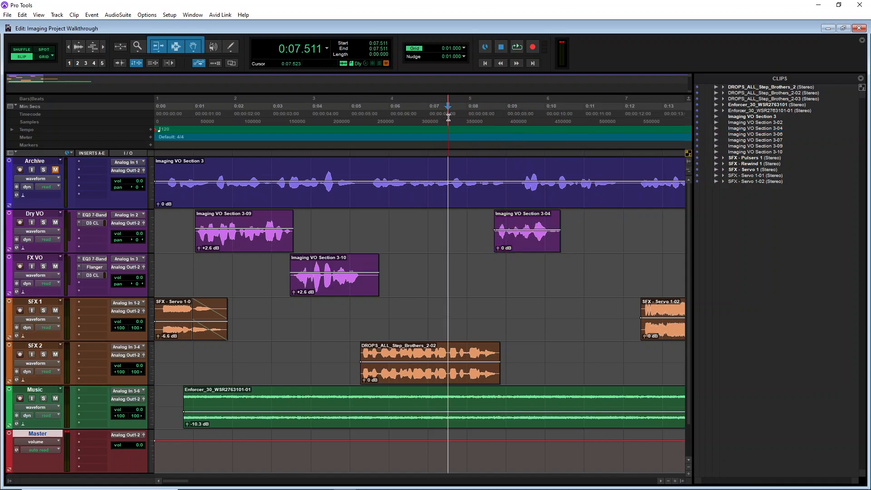
{"action": "key", "text": "space"}
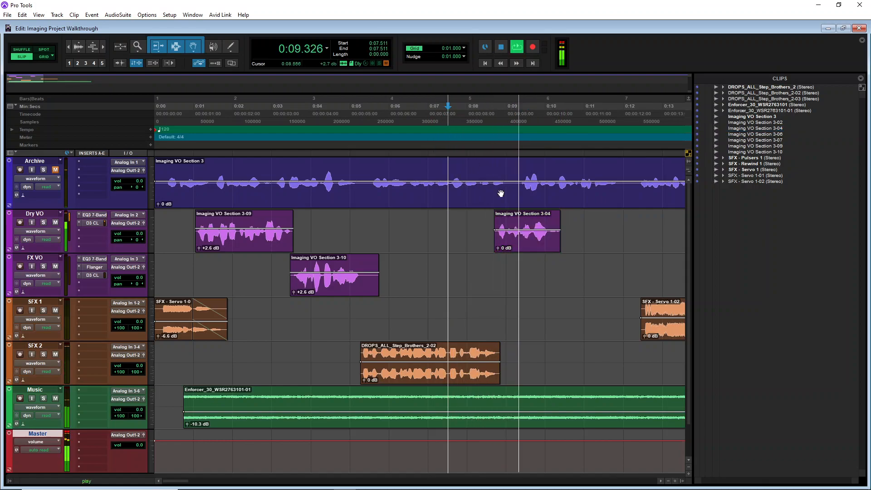
{"action": "key", "text": "space"}
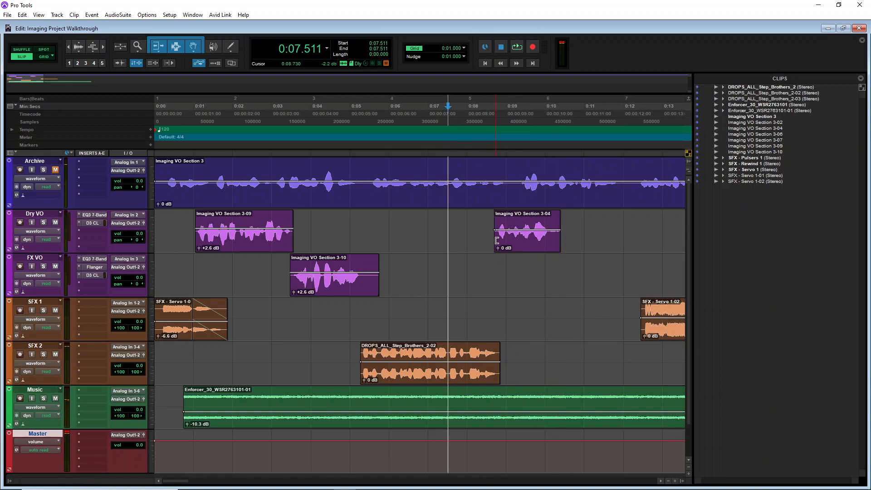
Solo the Dry VO track and add a fade-in and a fade-out to the Imaging VO Section 3-04 clip
{"action": "left_click", "coordinate": [43, 222]}
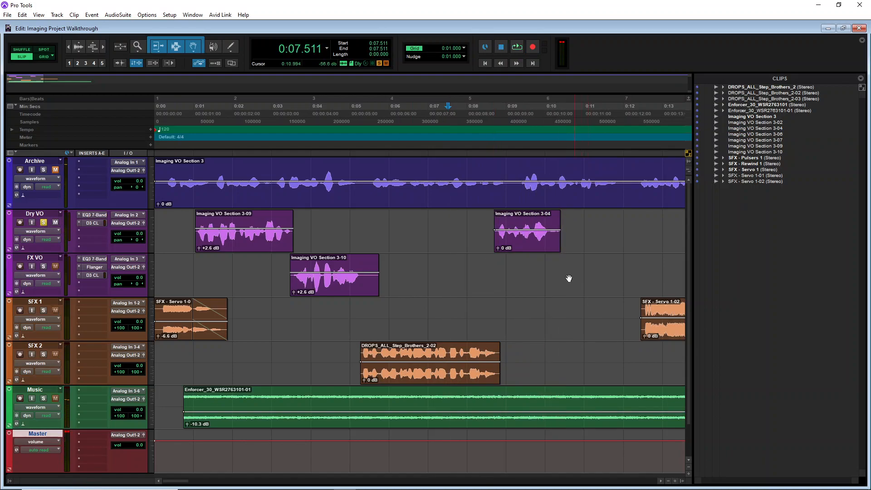
{"action": "left_click", "coordinate": [524, 249]}
{"action": "key", "text": "space"}
{"action": "left_click_drag", "start_coordinate": [495, 213], "coordinate": [498, 213]}
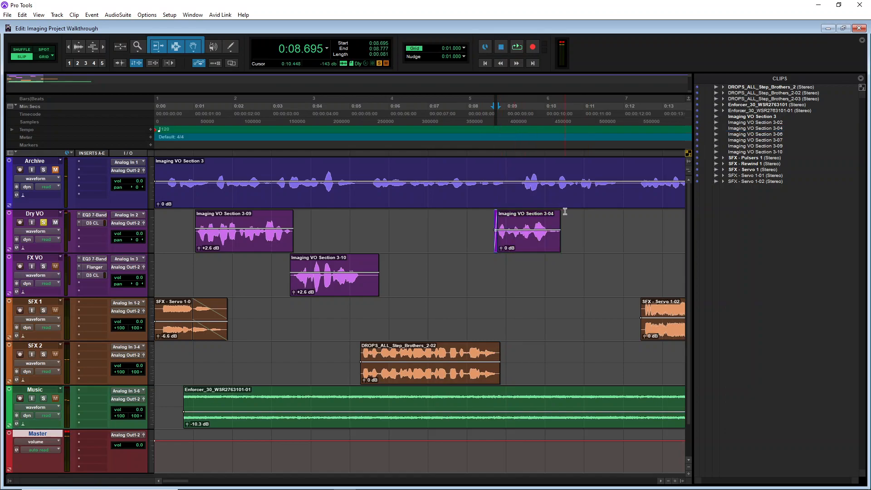
{"action": "left_click_drag", "start_coordinate": [560, 214], "coordinate": [556, 214]}
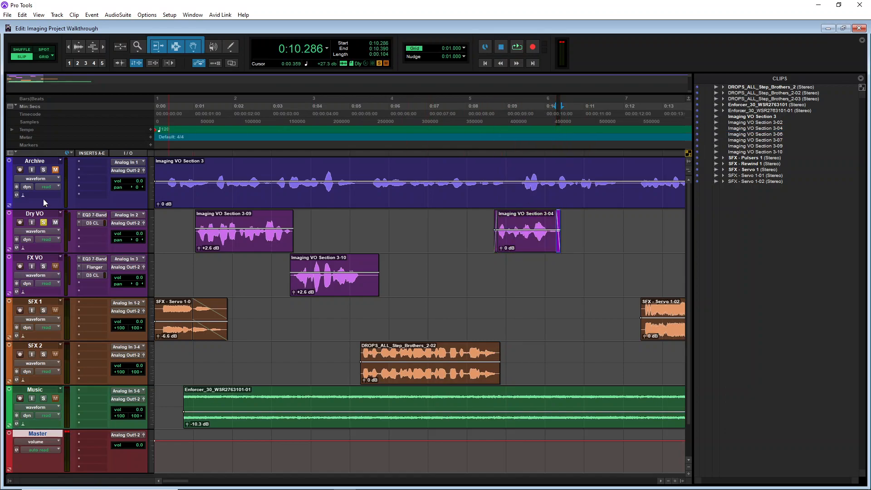
Play back the Imaging VO Section 3-04 clip from about 8.5 seconds and unsolo the Dry VO track
{"action": "key", "text": "space"}
{"action": "left_click", "coordinate": [489, 130]}
{"action": "key", "text": "space"}
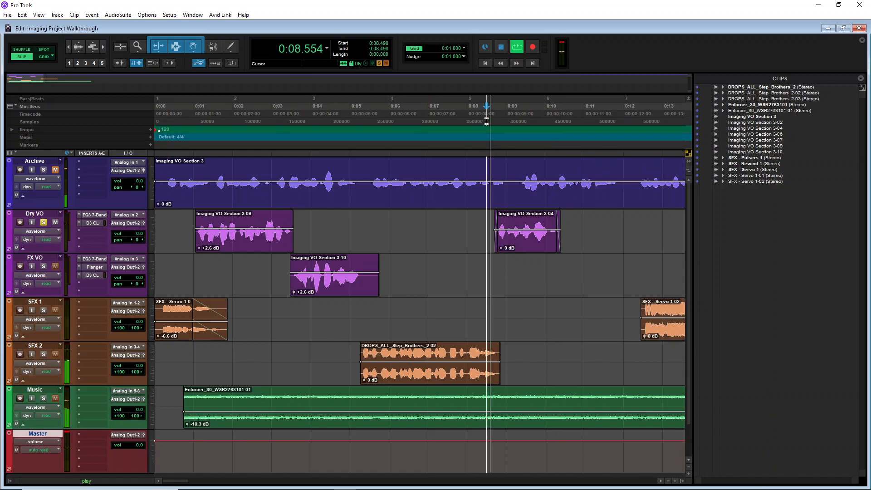
{"action": "key", "text": "space"}
{"action": "left_click", "coordinate": [43, 223]}
Listen closely to the start of the Imaging VO Section 3-04 clip around 8.5 seconds
{"action": "left_click", "coordinate": [103, 48]}
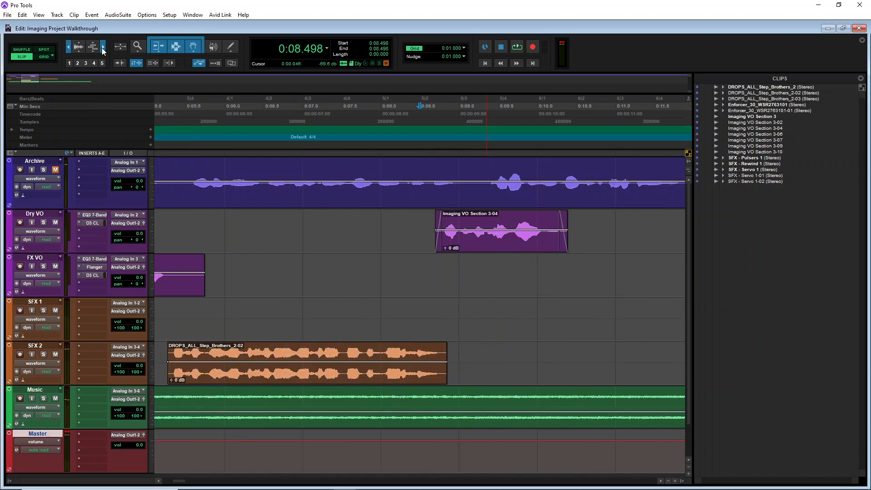
{"action": "left_click", "coordinate": [103, 48]}
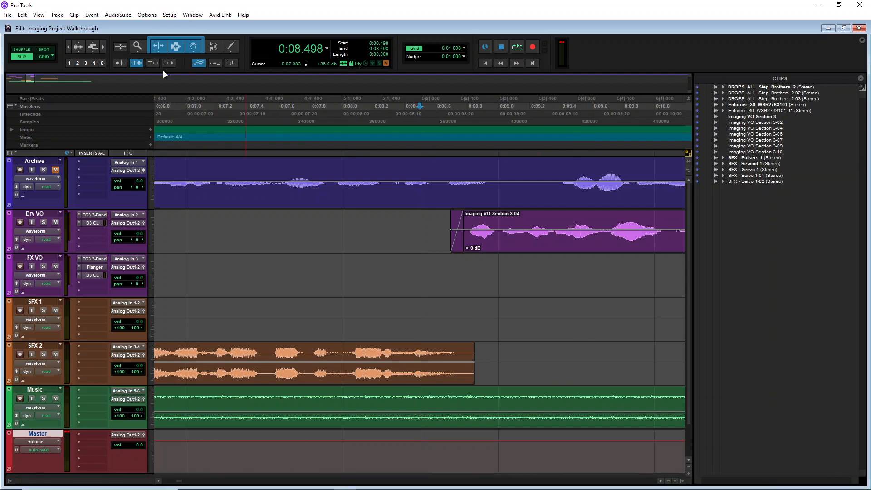
{"action": "left_click", "coordinate": [68, 47]}
{"action": "left_click", "coordinate": [69, 48]}
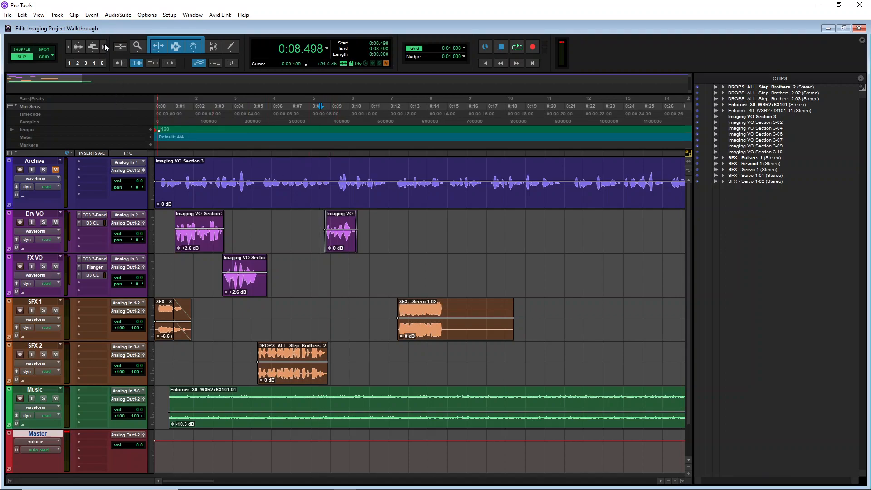
{"action": "left_click", "coordinate": [104, 46]}
{"action": "left_click", "coordinate": [429, 121]}
{"action": "key", "text": "space"}
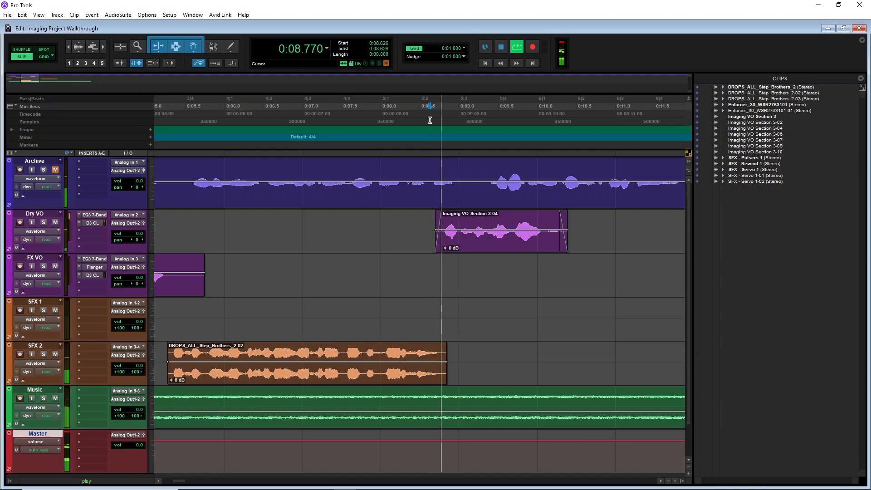
{"action": "key", "text": "space"}
Remove the fade-in from Imaging VO Section 3-04 and trim the clip's start to about 8.82 seconds
{"action": "left_click", "coordinate": [439, 251]}
{"action": "key", "text": "Delete"}
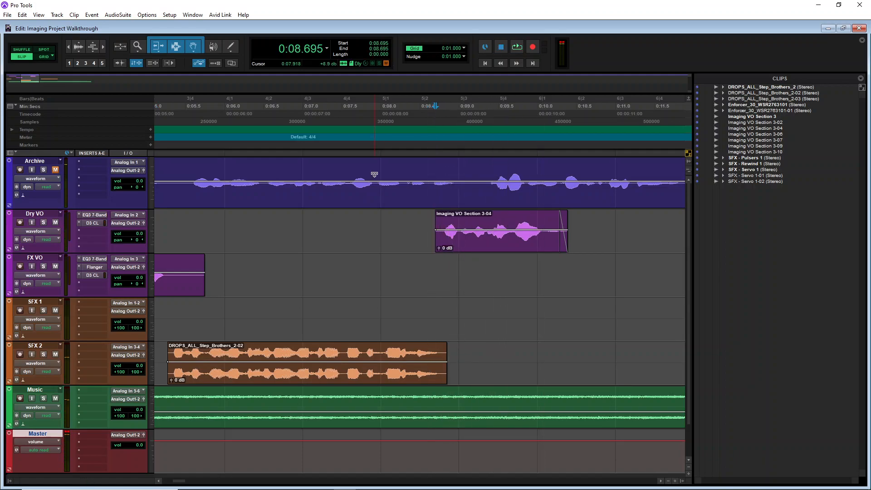
{"action": "key", "text": "t"}
{"action": "key", "text": "t"}
{"action": "key", "text": "t"}
{"action": "left_click_drag", "start_coordinate": [424, 235], "coordinate": [499, 260]}
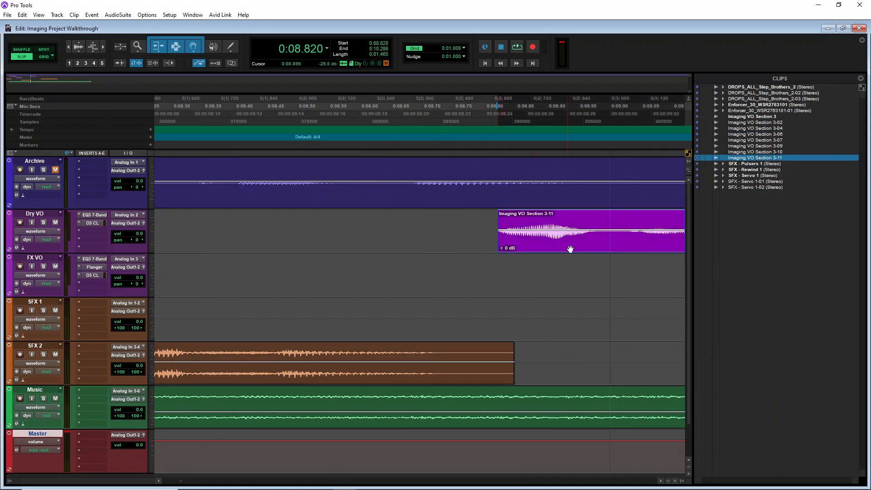
Add a very short fade-in at the start of the trimmed Imaging VO Section 3-11 clip
{"action": "key", "text": "space"}
{"action": "key", "text": "space"}
{"action": "left_click_drag", "start_coordinate": [502, 236], "coordinate": [496, 219]}
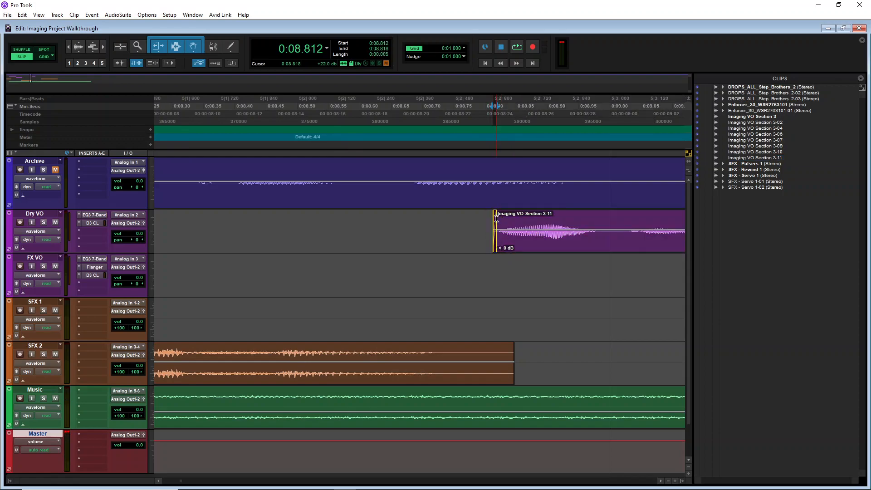
Play back the start of the Imaging VO Section 3-11 clip on the Dry VO track
{"action": "key", "text": "r"}
{"action": "key", "text": "r"}
{"action": "key", "text": "r"}
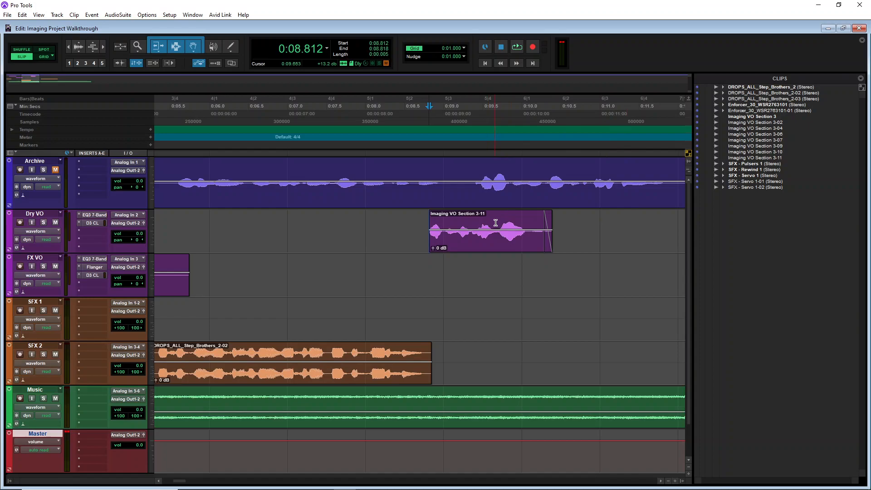
{"action": "left_click", "coordinate": [473, 222]}
{"action": "key", "text": "space"}
{"action": "left_click", "coordinate": [499, 224]}
{"action": "key", "text": "space"}
Solo the Dry VO track and split the Imaging VO Section 3-11 clip at about 9.71 seconds
{"action": "left_click", "coordinate": [497, 224]}
{"action": "key", "text": "t"}
{"action": "key", "text": "t"}
{"action": "key", "text": "t"}
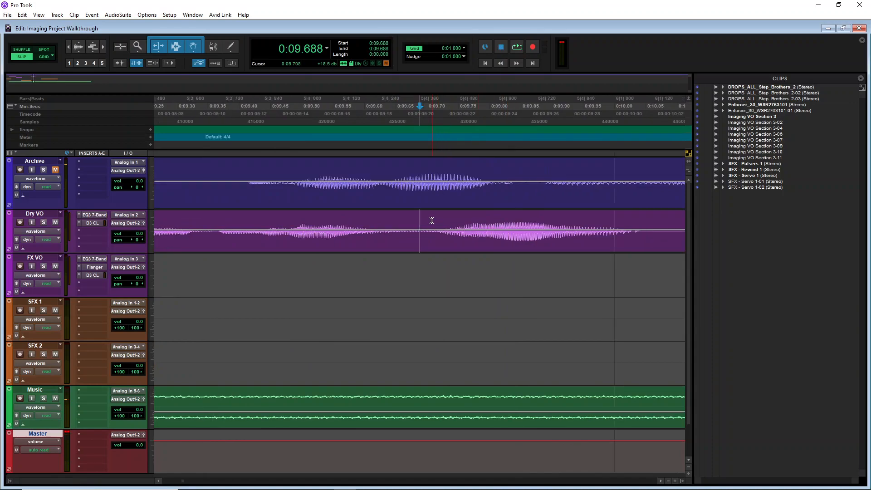
{"action": "left_click", "coordinate": [432, 221]}
{"action": "left_click", "coordinate": [43, 222]}
{"action": "key", "text": "space"}
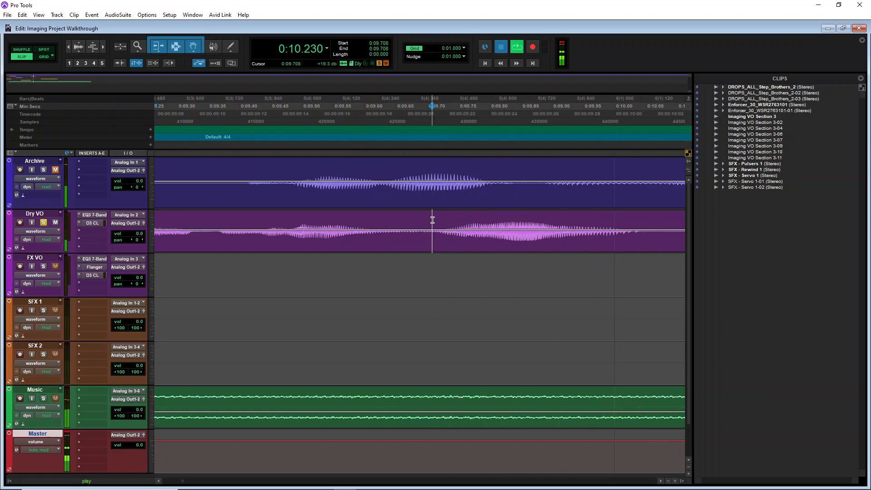
{"action": "key", "text": "space"}
{"action": "key", "text": "ctrl+e"}
Move the Imaging VO Section 3-13 clip slightly later and play back the edit from about 9.3 seconds
{"action": "left_click", "coordinate": [69, 47]}
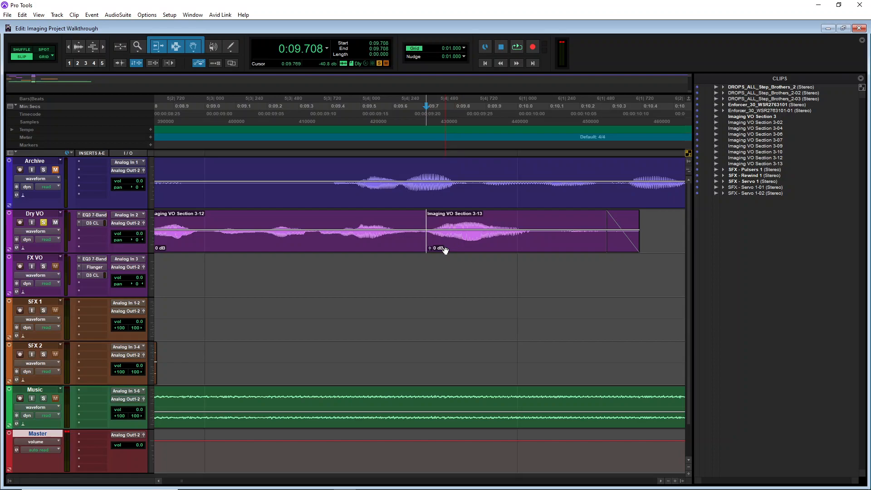
{"action": "left_click_drag", "start_coordinate": [451, 248], "coordinate": [485, 249]}
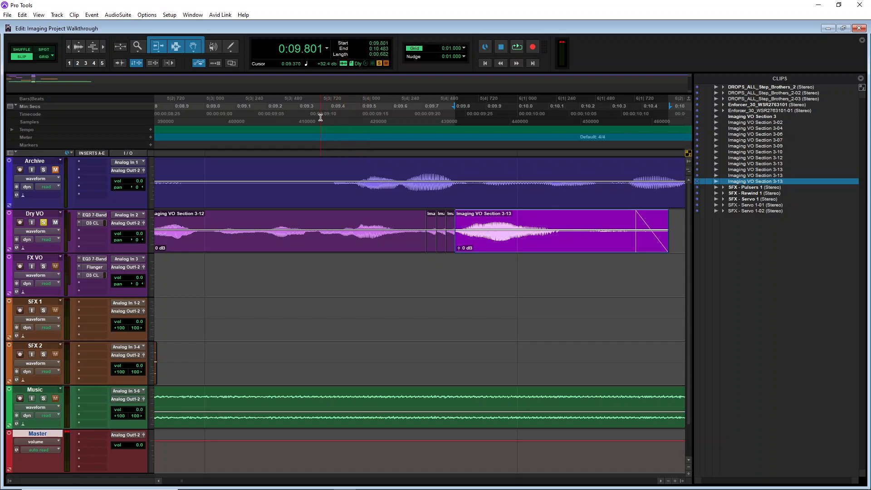
{"action": "left_click", "coordinate": [303, 119]}
{"action": "key", "text": "space"}
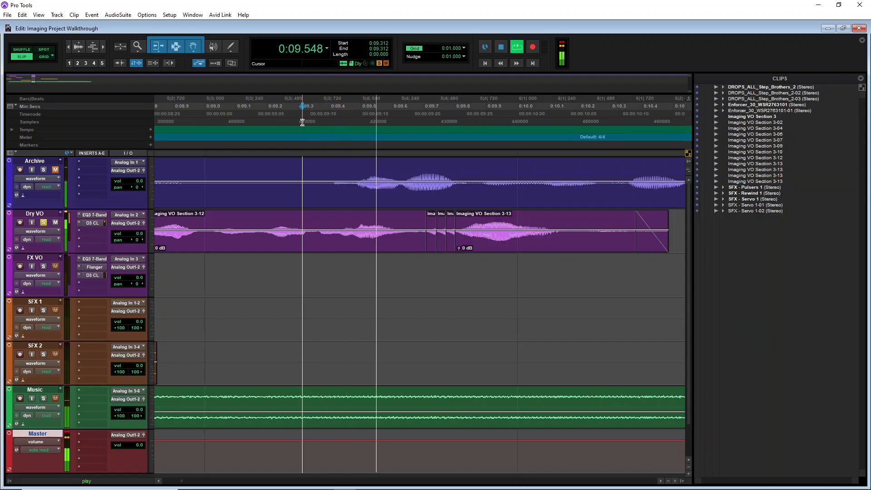
{"action": "key", "text": "space"}
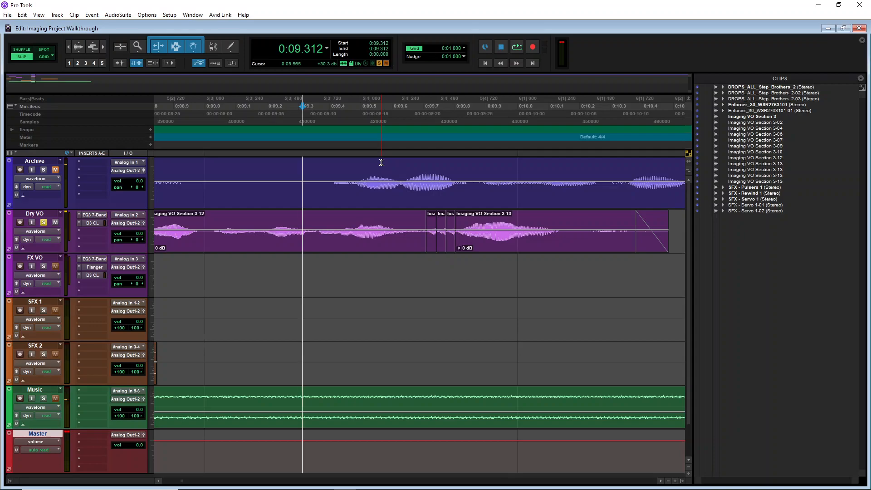
Nudge the Imaging VO Section 3-13 clip later again and replay the edit from about 9.2 seconds
{"action": "mouse_move", "coordinate": [512, 248]}
{"action": "left_mouse_down"}
{"action": "mouse_move", "coordinate": [460, 247]}
{"action": "mouse_move", "coordinate": [523, 250]}
{"action": "mouse_move", "coordinate": [510, 246]}
{"action": "left_mouse_up"}
{"action": "left_click", "coordinate": [271, 113]}
{"action": "key", "text": "space"}
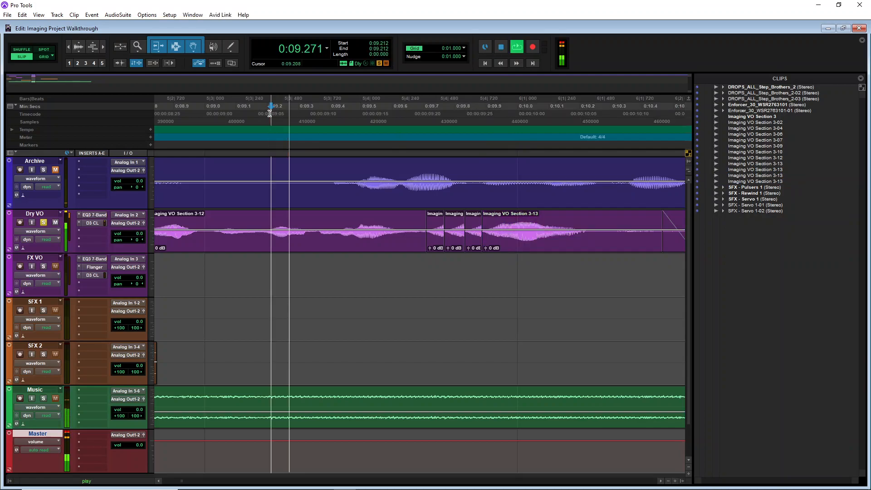
{"action": "key", "text": "space"}
Play back the Dry VO edit from about 8.7 seconds
{"action": "key", "text": "r"}
{"action": "key", "text": "r"}
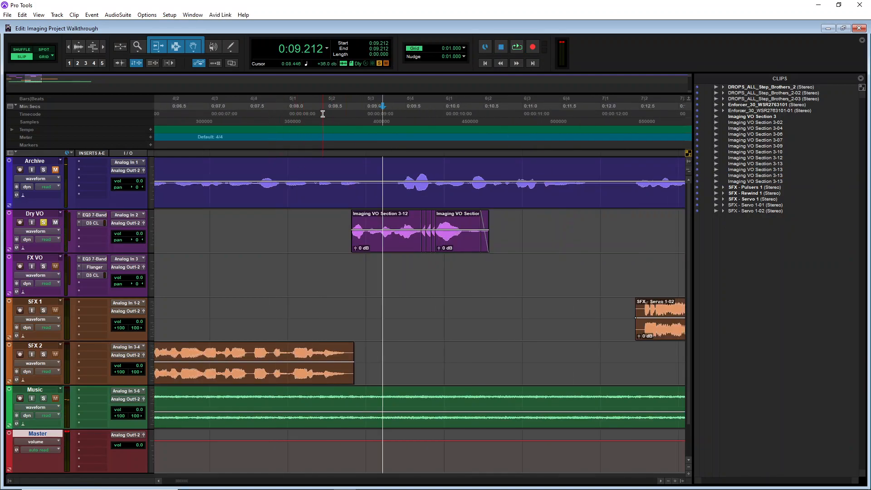
{"action": "left_click", "coordinate": [342, 118]}
{"action": "key", "text": "space"}
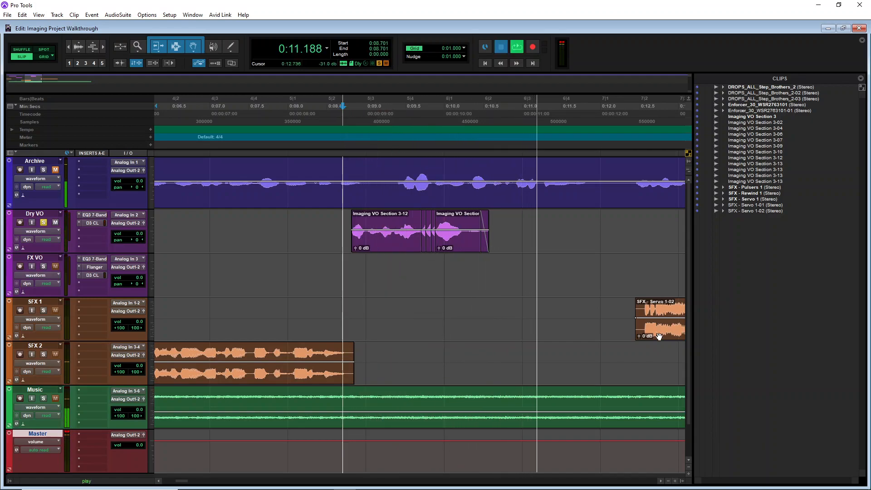
{"action": "key", "text": "space"}
Move the SFX - Servo 1-02 clip to about 9.98 seconds and lower its clip gain to -8.5 dB
{"action": "left_click_drag", "start_coordinate": [667, 330], "coordinate": [475, 327]}
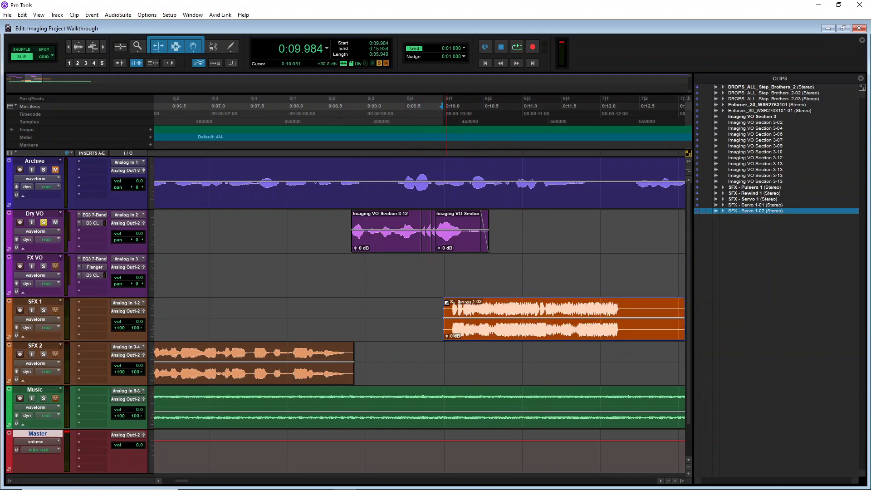
{"action": "left_click_drag", "start_coordinate": [447, 335], "coordinate": [447, 342]}
{"action": "left_click", "coordinate": [376, 120]}
{"action": "key", "text": "space"}
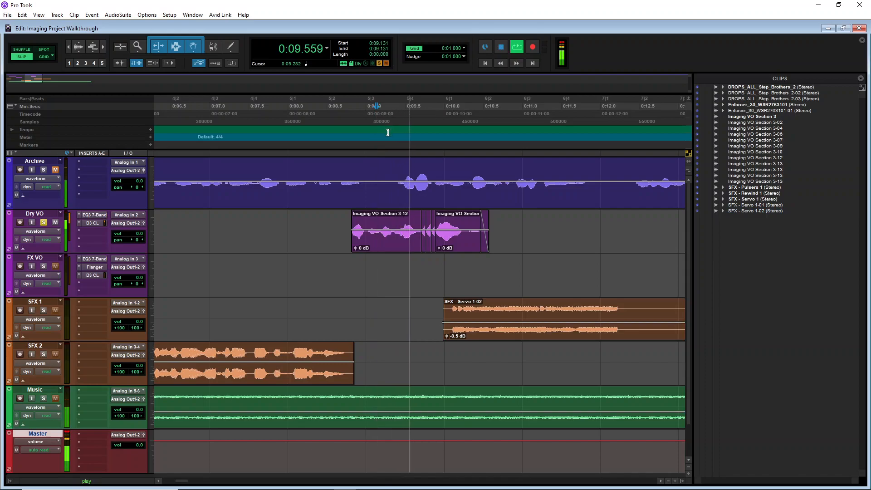
{"action": "key", "text": "space"}
Unsolo the Dry VO track and play the mix from about 6.65 seconds
{"action": "left_click", "coordinate": [43, 222]}
{"action": "left_click", "coordinate": [182, 116]}
{"action": "key", "text": "space"}
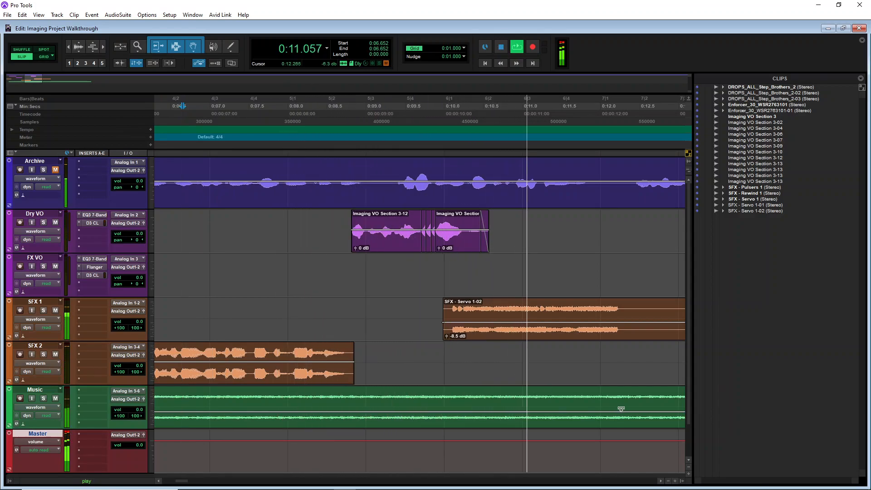
{"action": "key", "text": "space"}
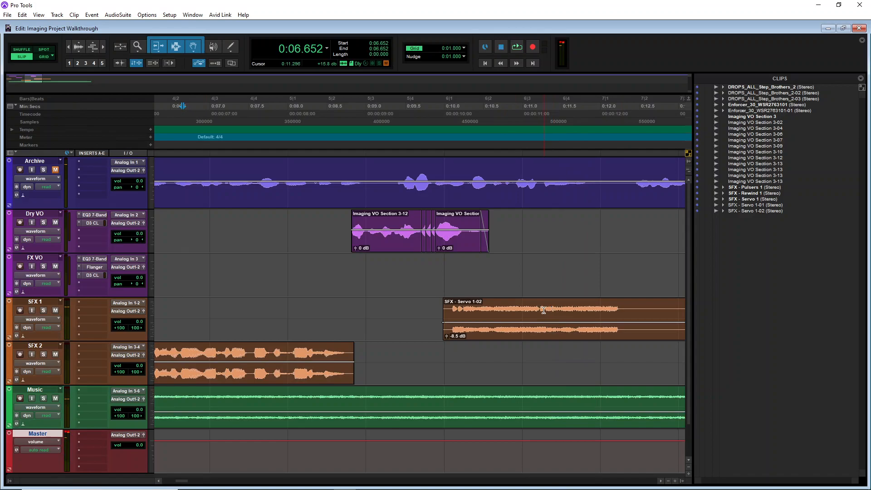
Trim the start of the SFX - Servo 1-02 clip to about 10.46 seconds and play back from about 8.28 seconds
{"action": "left_click", "coordinate": [542, 312]}
{"action": "left_click_drag", "start_coordinate": [447, 314], "coordinate": [541, 338]}
{"action": "left_click_drag", "start_coordinate": [546, 303], "coordinate": [488, 301]}
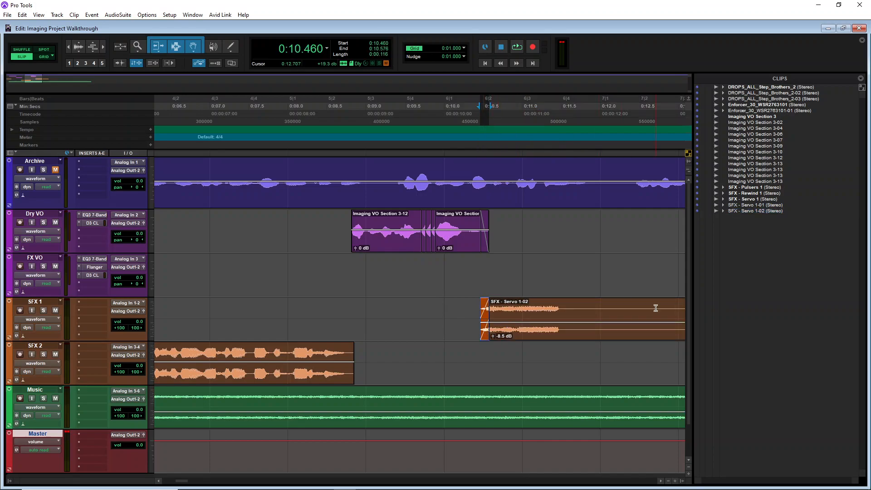
{"action": "key", "text": "ctrl+bracketleft"}
{"action": "left_click", "coordinate": [365, 117]}
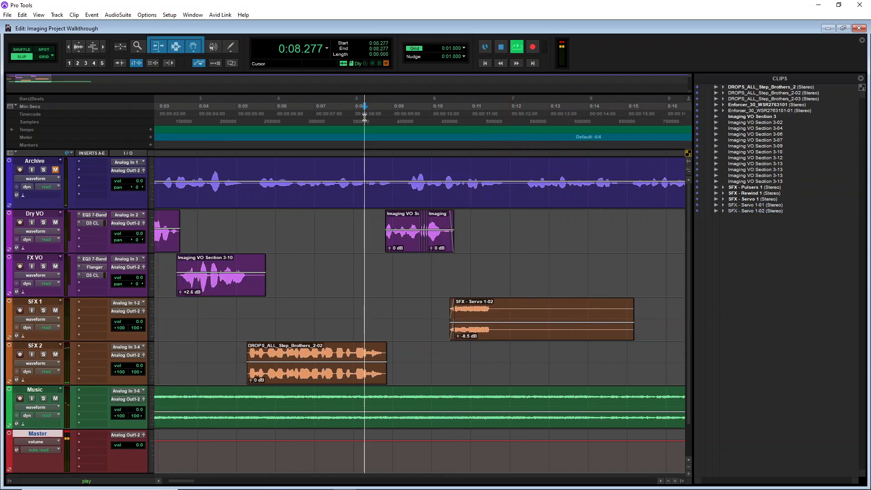
{"action": "key", "text": "space"}
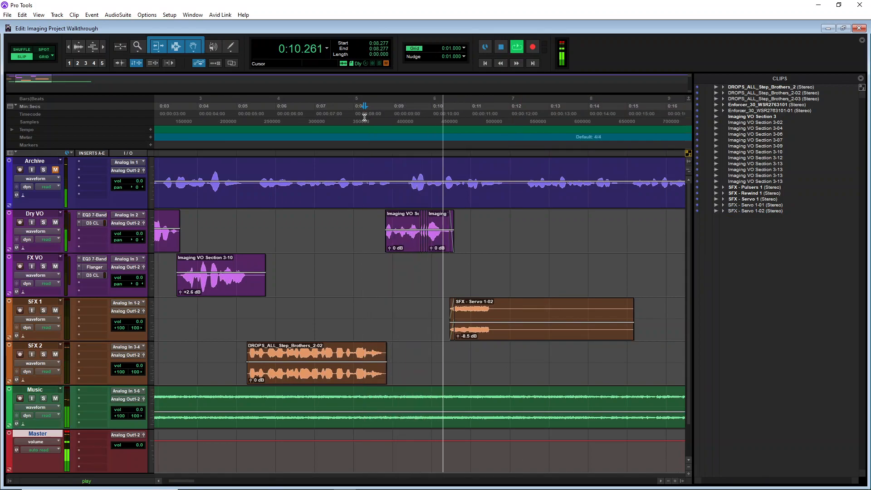
{"action": "key", "text": "space"}
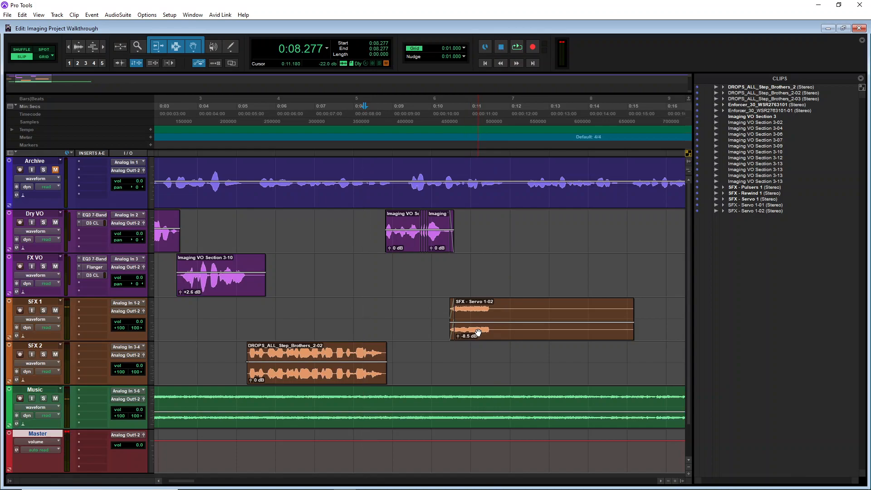
Move the SFX - Servo 1-02 clip earlier to start at about 9.99 seconds and play back the transition
{"action": "key", "text": "ctrl+]"}
{"action": "key", "text": "ctrl+]"}
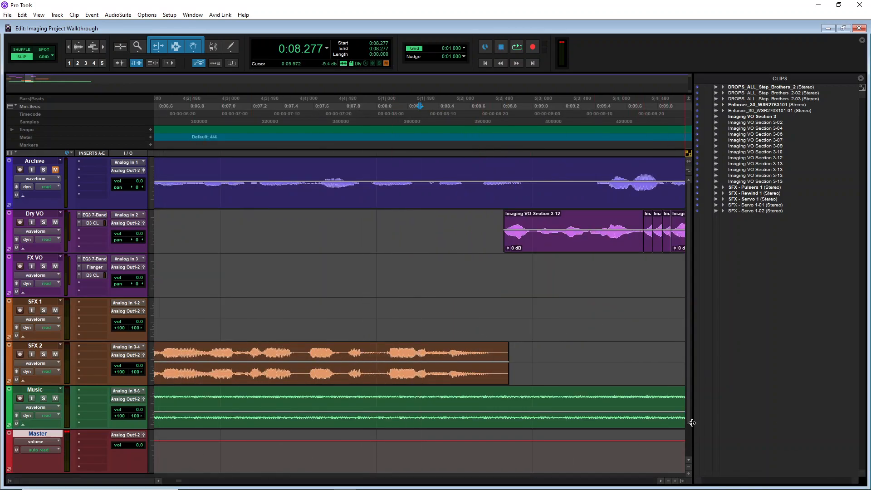
{"action": "left_click_drag", "start_coordinate": [693, 414], "coordinate": [869, 413]}
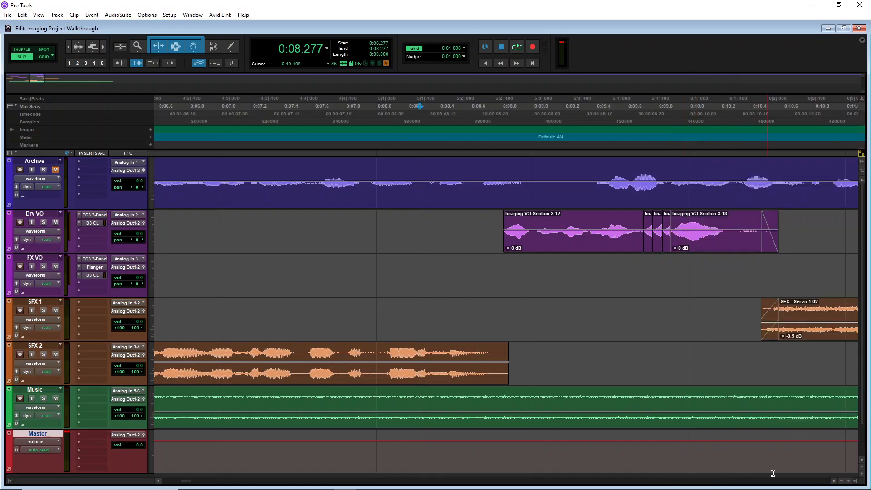
{"action": "left_click", "coordinate": [834, 481]}
{"action": "left_click", "coordinate": [835, 483]}
{"action": "left_click_drag", "start_coordinate": [703, 331], "coordinate": [651, 323]}
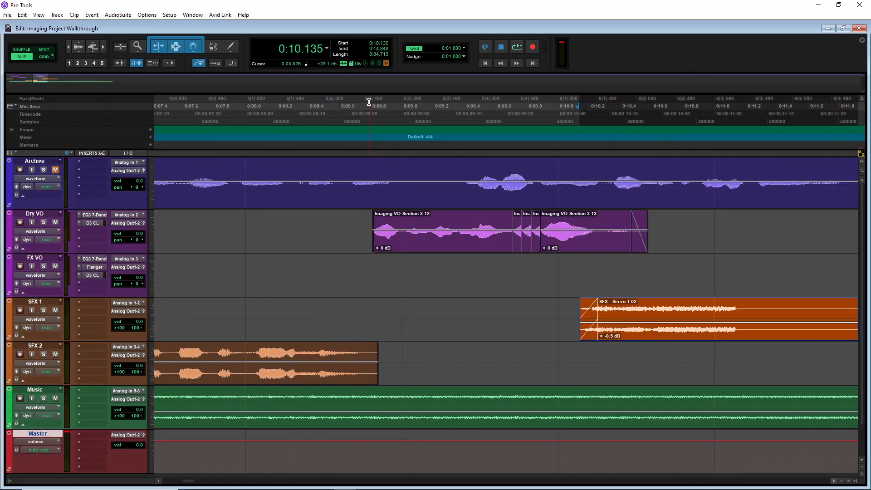
{"action": "left_click", "coordinate": [358, 118]}
{"action": "key", "text": "space"}
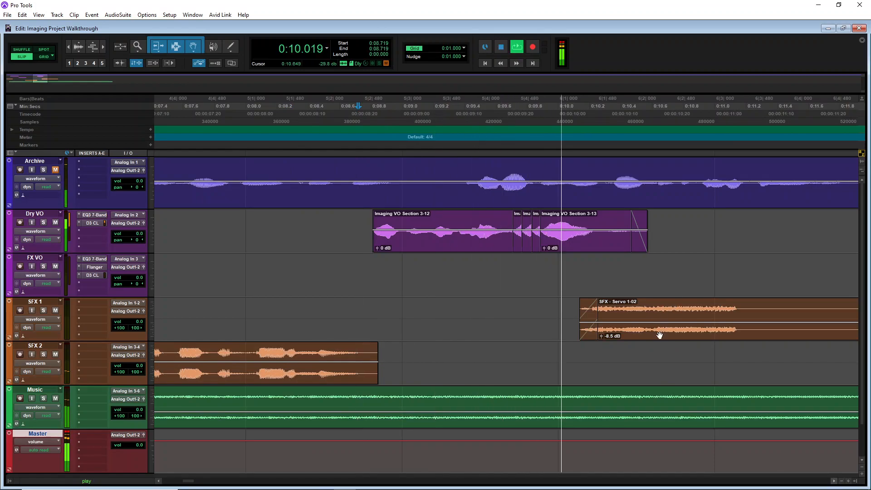
{"action": "left_click_drag", "start_coordinate": [647, 337], "coordinate": [621, 332]}
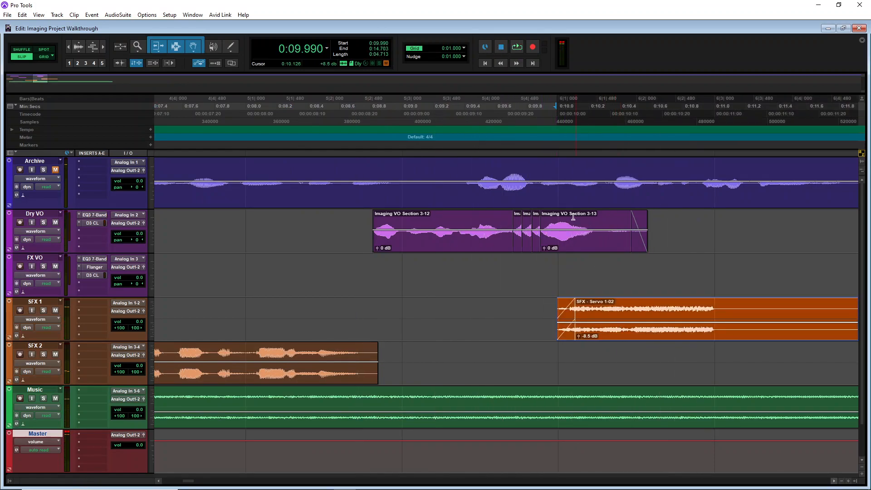
{"action": "left_click", "coordinate": [391, 113]}
{"action": "key", "text": "space"}
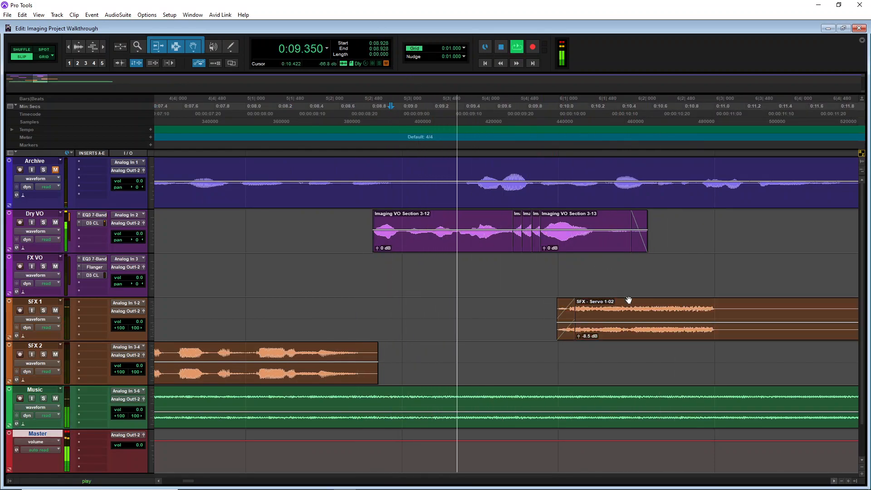
{"action": "key", "text": "space"}
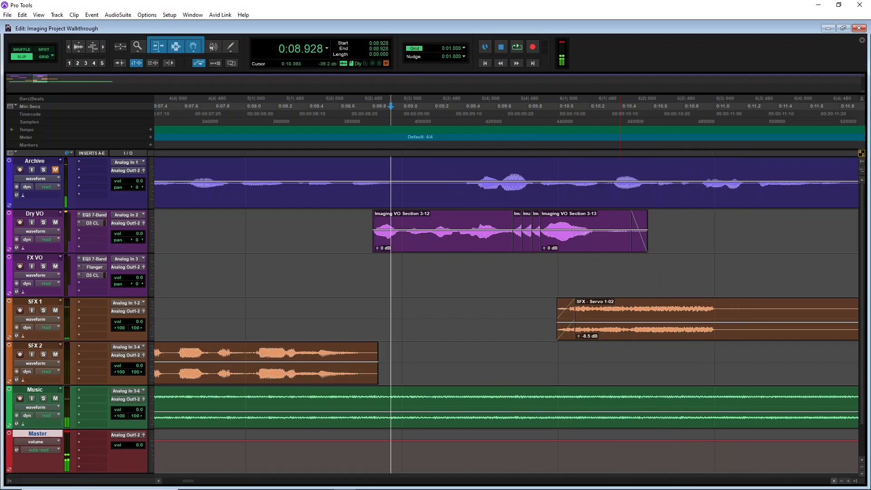
Split the Music clip at about 10.54 seconds, delete the remainder, and add a fade-out to its end
{"action": "left_click", "coordinate": [557, 396]}
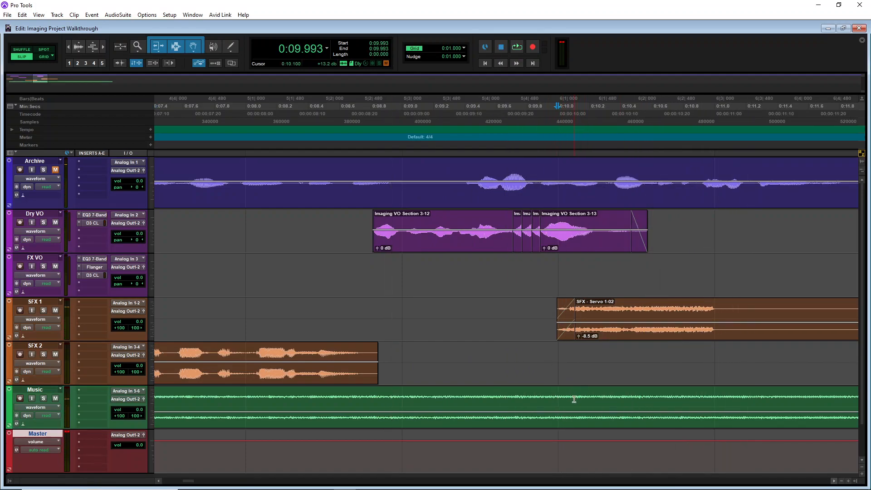
{"action": "left_click", "coordinate": [579, 397]}
{"action": "left_click", "coordinate": [607, 396]}
{"action": "left_click", "coordinate": [643, 397]}
{"action": "key", "text": "ctrl+e"}
{"action": "left_click", "coordinate": [672, 424]}
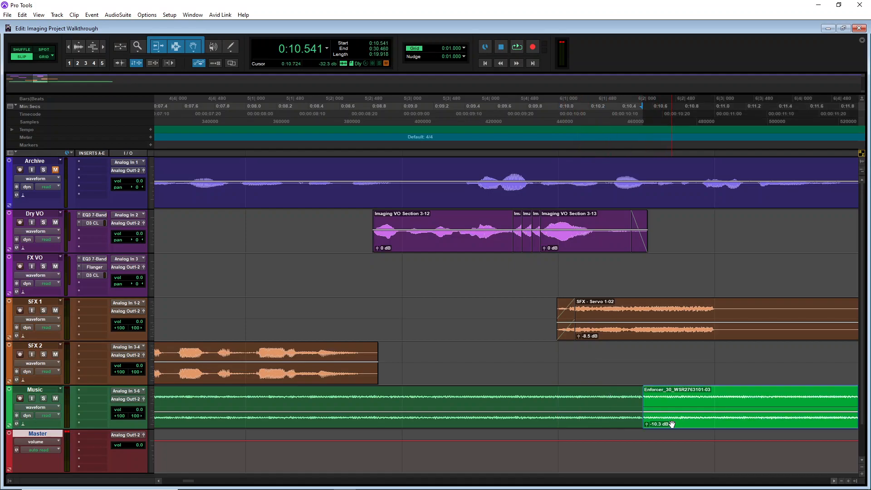
{"action": "key", "text": "Delete"}
{"action": "left_click_drag", "start_coordinate": [638, 408], "coordinate": [566, 392]}
{"action": "left_click", "coordinate": [387, 106]}
{"action": "key", "text": "space"}
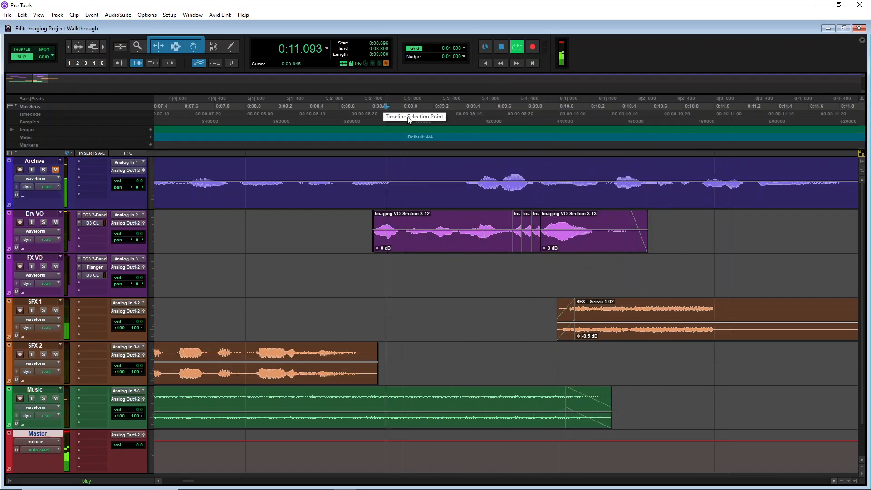
{"action": "key", "text": "space"}
Move the SFX - Servo 1-02 clip earlier to about 9.72 seconds and play back from about 8.45 seconds
{"action": "left_click_drag", "start_coordinate": [626, 334], "coordinate": [542, 337]}
{"action": "left_click", "coordinate": [321, 119]}
{"action": "key", "text": "space"}
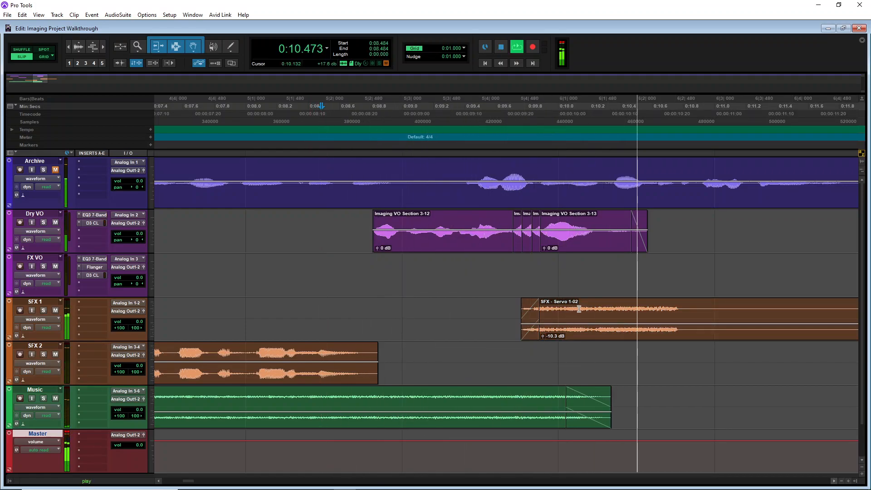
{"action": "key", "text": "space"}
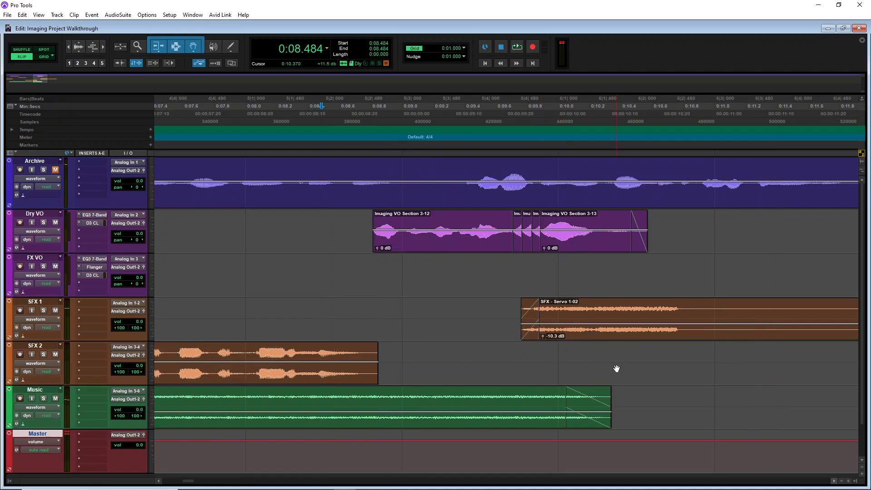
Play the whole imaging piece from the start
{"action": "key", "text": "ctrl+["}
{"action": "key", "text": "ctrl+["}
{"action": "key", "text": "ctrl+["}
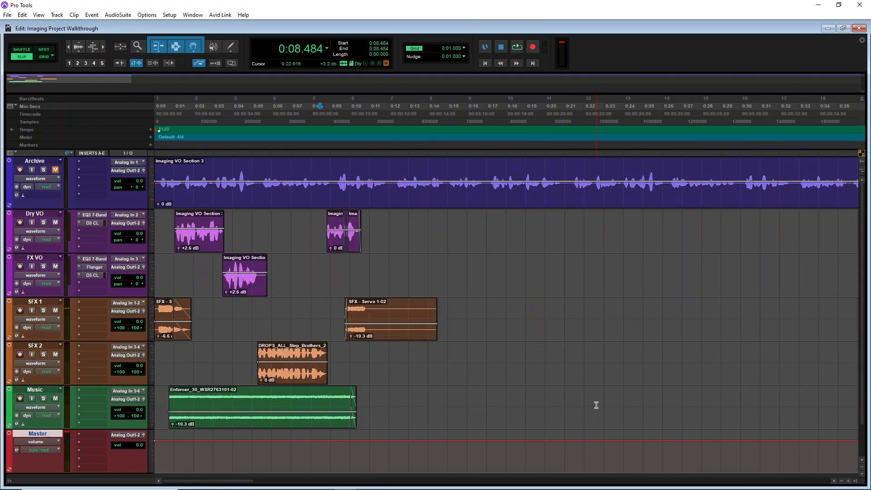
{"action": "key", "text": "Return"}
{"action": "key", "text": "space"}
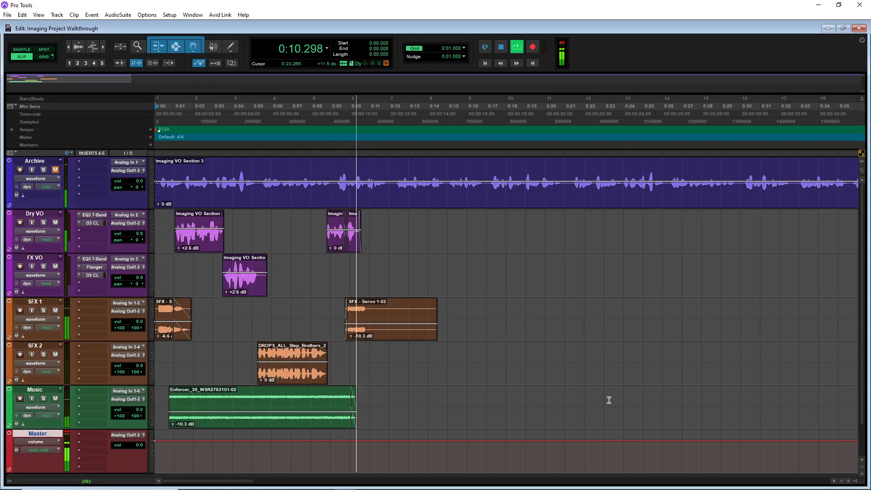
{"action": "key", "text": "space"}
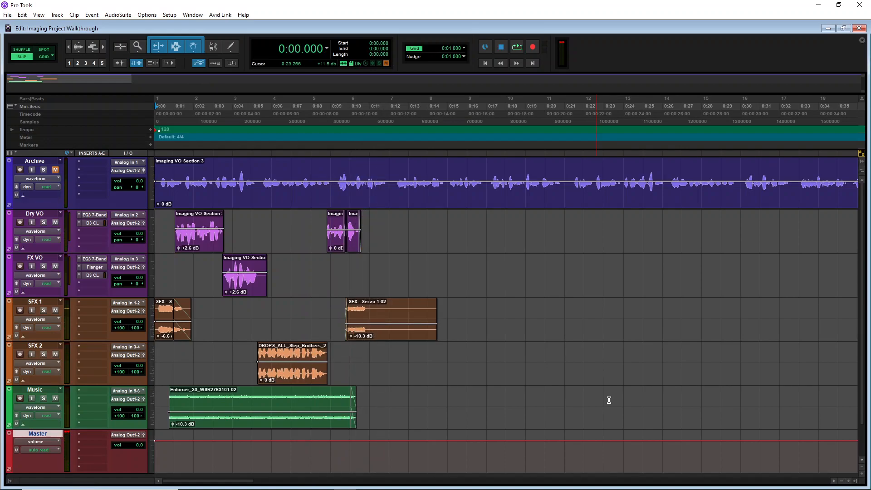
Insert a Dyn3 Compressor/Limiter (stereo) plug-in on the Master track
{"action": "left_click", "coordinate": [85, 435]}
{"action": "mouse_move", "coordinate": [133, 384]}
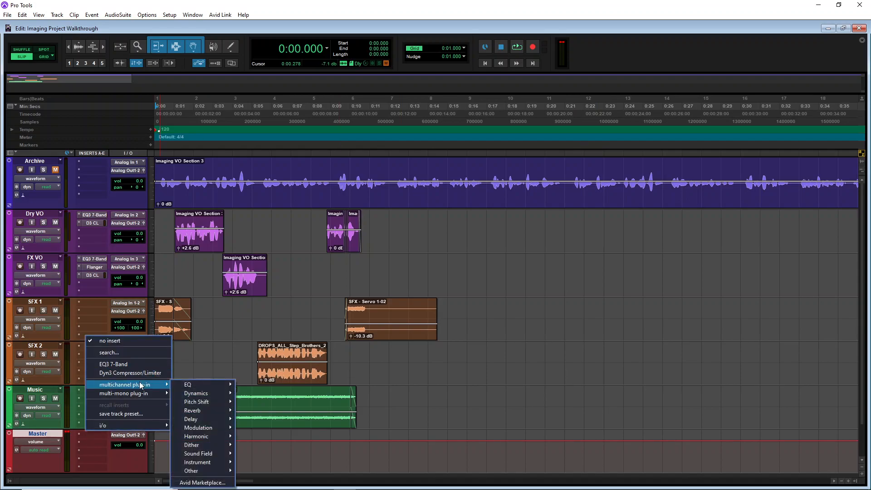
{"action": "mouse_move", "coordinate": [212, 393]}
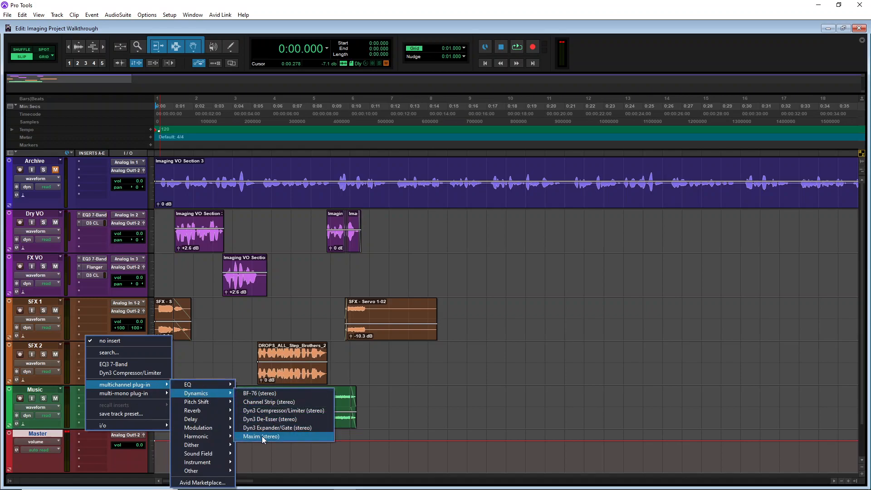
{"action": "left_click", "coordinate": [268, 410]}
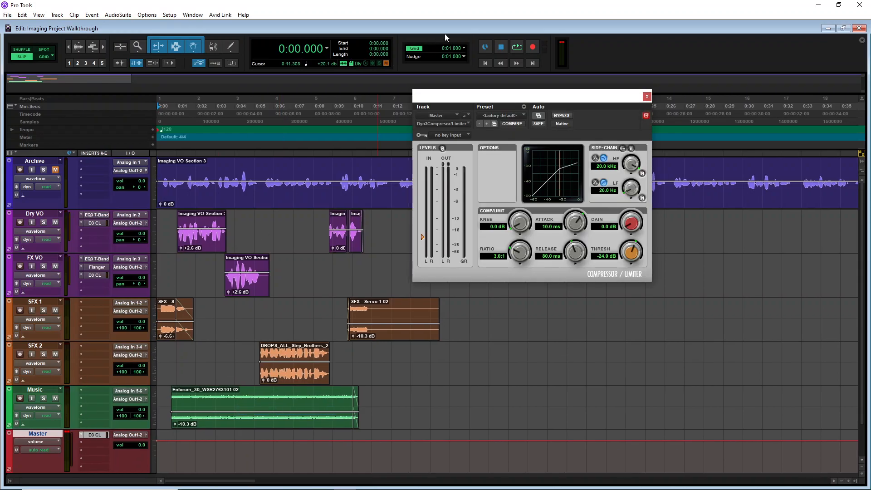
Set the compressor's ratio to 100:1, threshold to about -10.9 dB and gain to 18.6 dB, and play back
{"action": "left_click_drag", "start_coordinate": [521, 100], "coordinate": [553, 114]}
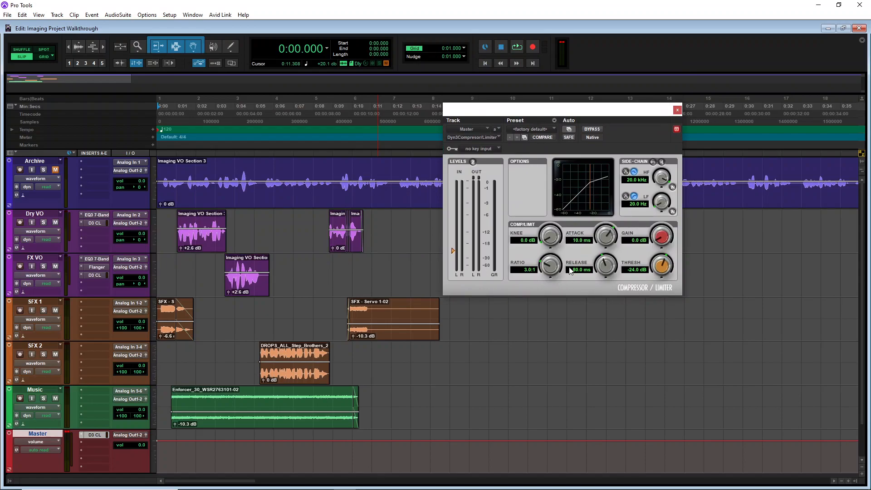
{"action": "left_click_drag", "start_coordinate": [545, 266], "coordinate": [551, 205]}
{"action": "left_click_drag", "start_coordinate": [657, 239], "coordinate": [668, 194]}
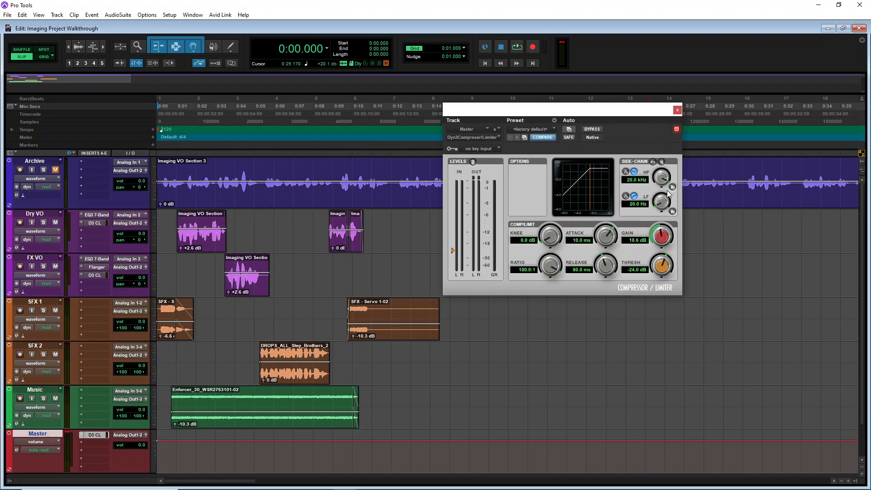
{"action": "mouse_move", "coordinate": [665, 268]}
{"action": "left_mouse_down"}
{"action": "mouse_move", "coordinate": [663, 252]}
{"action": "mouse_move", "coordinate": [654, 265]}
{"action": "left_mouse_up"}
{"action": "key", "text": "space"}
{"action": "key", "text": "space"}
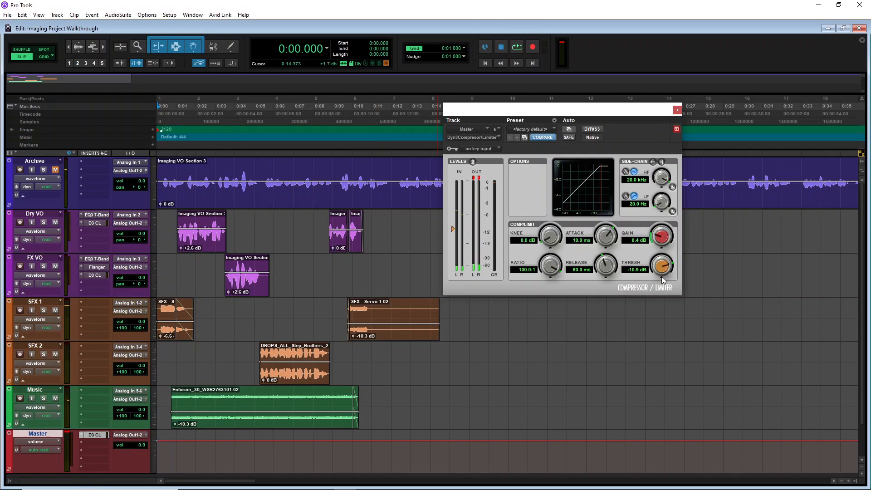
Lower the compressor's gain to about 2.2 dB while playing the mix back
{"action": "left_click_drag", "start_coordinate": [660, 238], "coordinate": [658, 248]}
{"action": "key", "text": "space"}
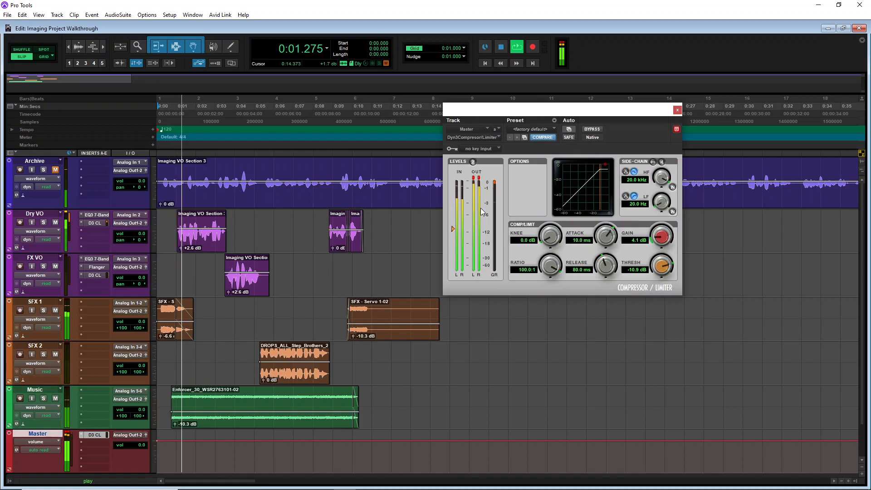
{"action": "key", "text": "space"}
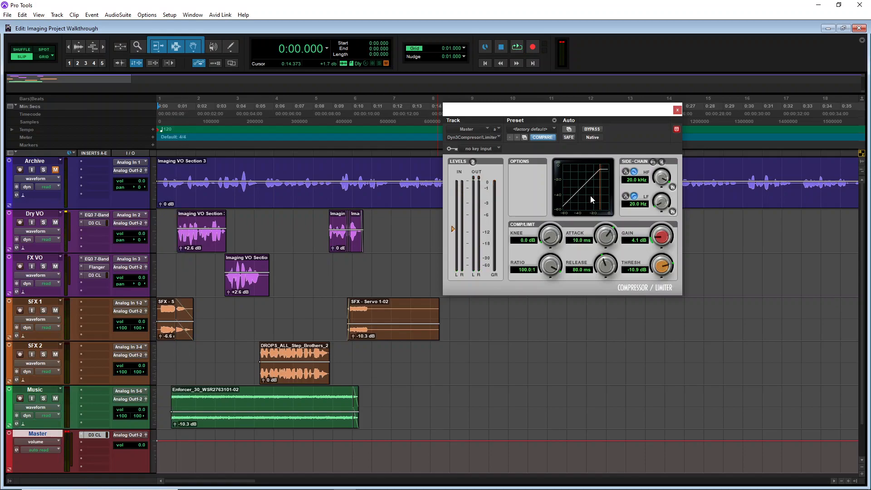
{"action": "left_click_drag", "start_coordinate": [659, 237], "coordinate": [661, 256]}
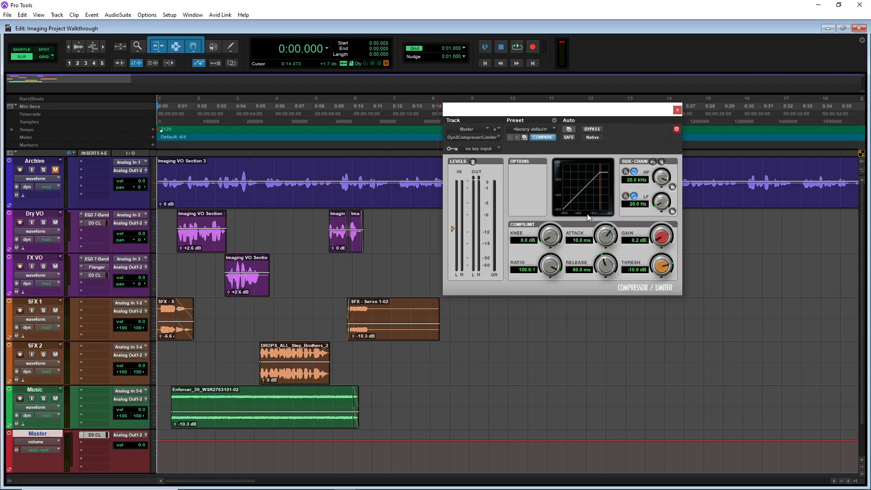
{"action": "key", "text": "space"}
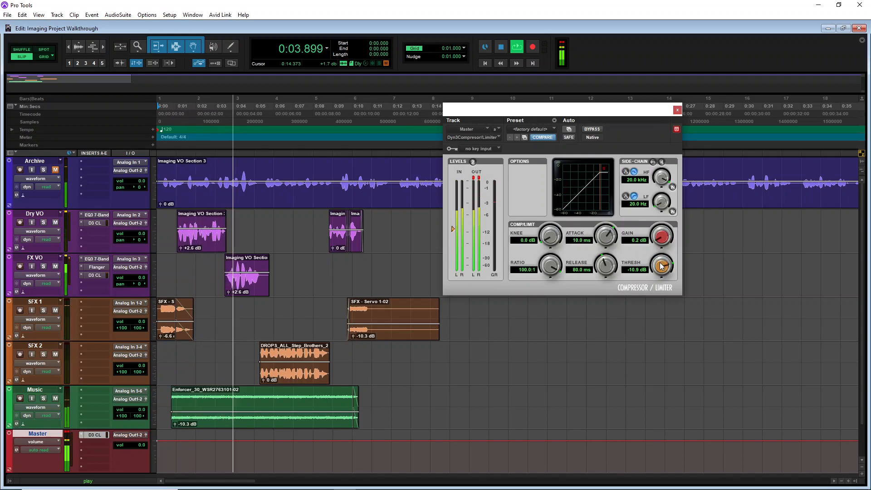
Lower the compressor threshold to -12.3 dB and set its gain to 2.3 dB during playback
{"action": "left_click_drag", "start_coordinate": [660, 266], "coordinate": [661, 275]}
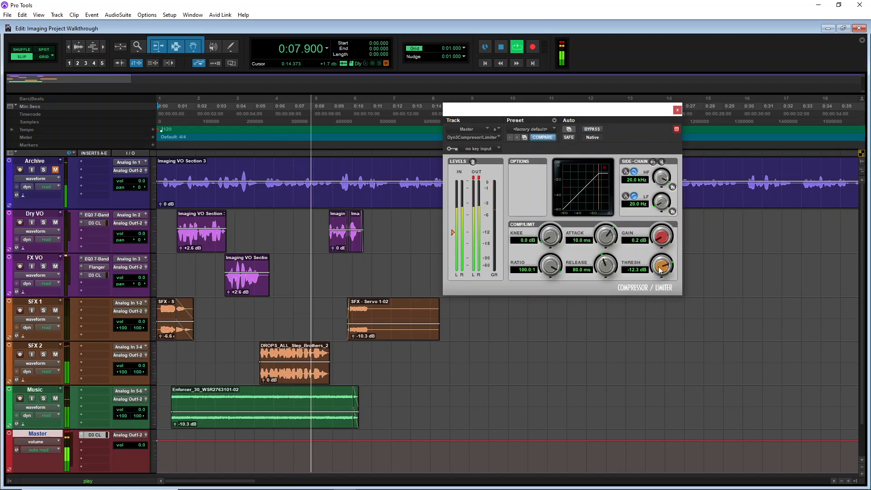
{"action": "left_click_drag", "start_coordinate": [657, 240], "coordinate": [659, 235]}
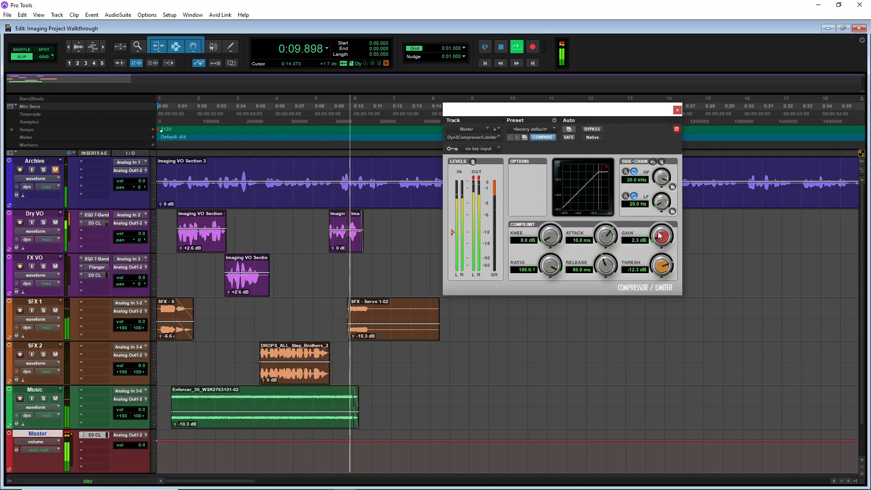
{"action": "key", "text": "space"}
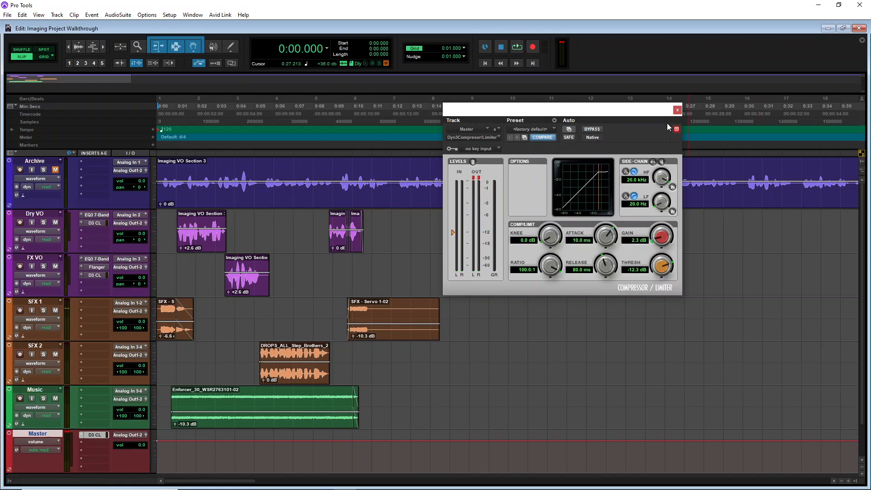
Compare playback with the compressor bypassed and active, then close the plug-in window
{"action": "key", "text": "space"}
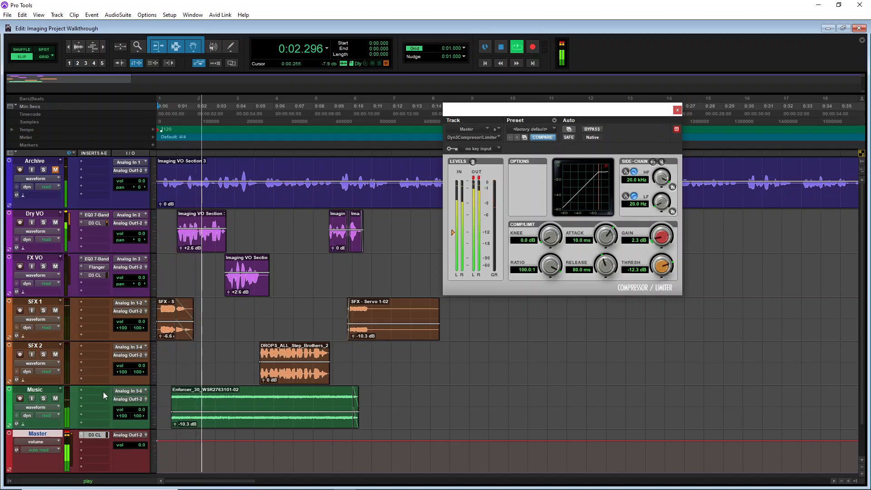
{"action": "key", "text": "space"}
{"action": "left_click", "coordinate": [598, 129]}
{"action": "key", "text": "space"}
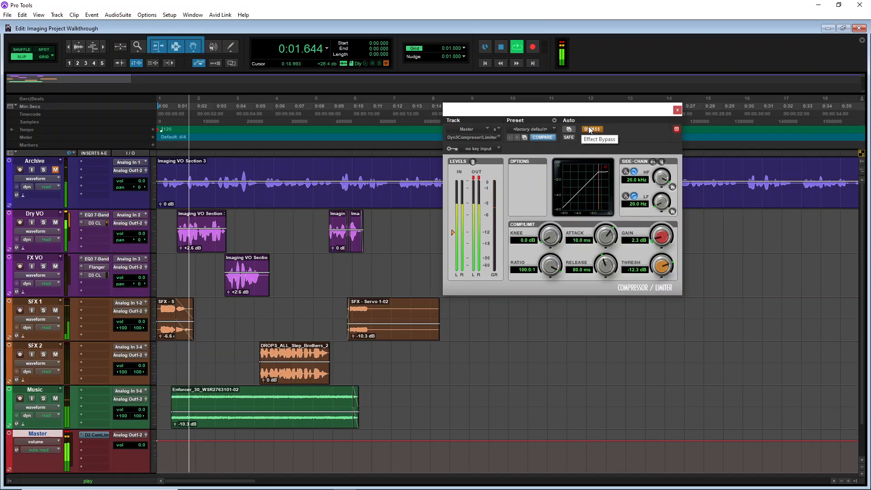
{"action": "key", "text": "space"}
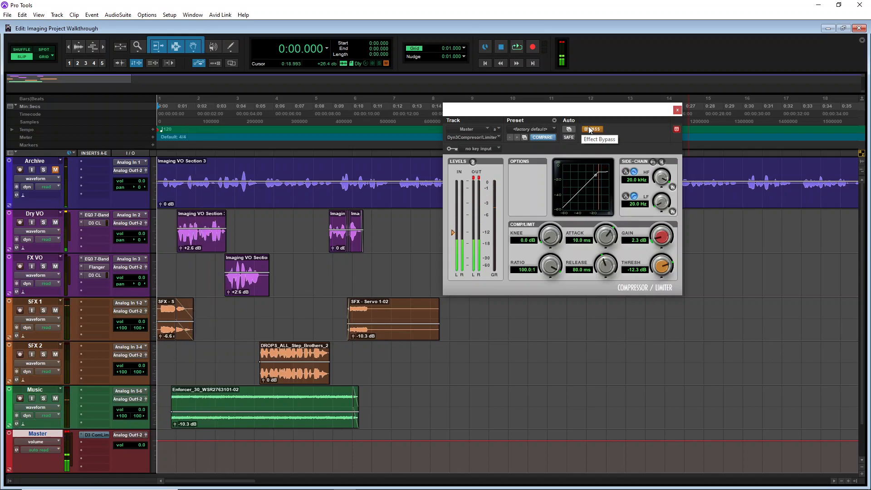
{"action": "left_click", "coordinate": [589, 130]}
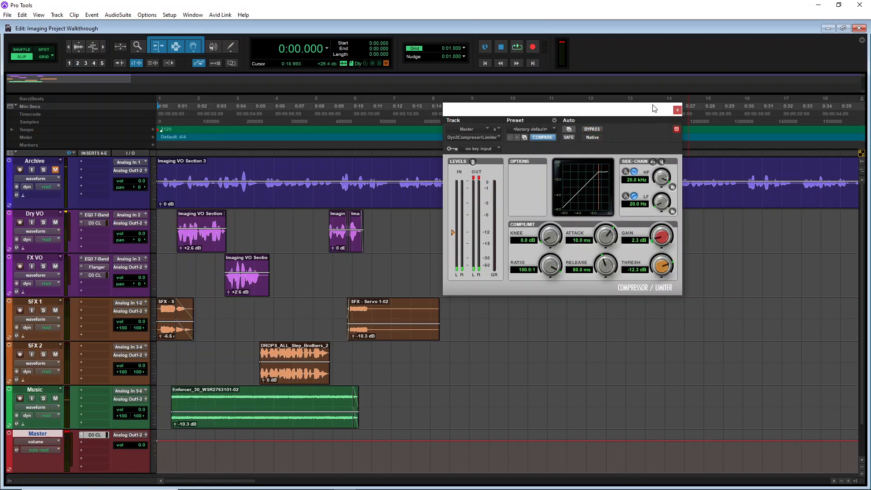
{"action": "left_click", "coordinate": [677, 111]}
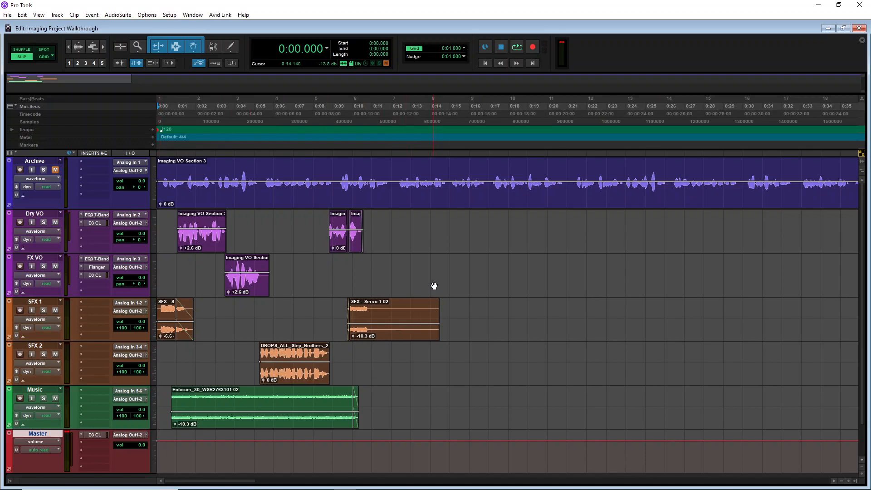
Trim the end of the SFX - Servo 1-02 clip back to about 11.1 seconds
{"action": "mouse_move", "coordinate": [197, 483]}
{"action": "left_mouse_down"}
{"action": "mouse_move", "coordinate": [204, 482]}
{"action": "mouse_move", "coordinate": [197, 482]}
{"action": "left_mouse_up"}
{"action": "left_click_drag", "start_coordinate": [437, 328], "coordinate": [374, 327]}
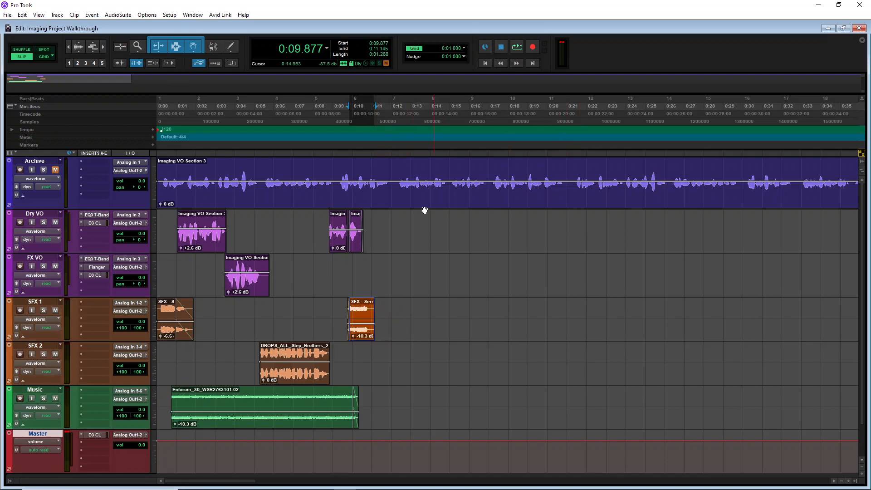
{"action": "key", "text": "Return"}
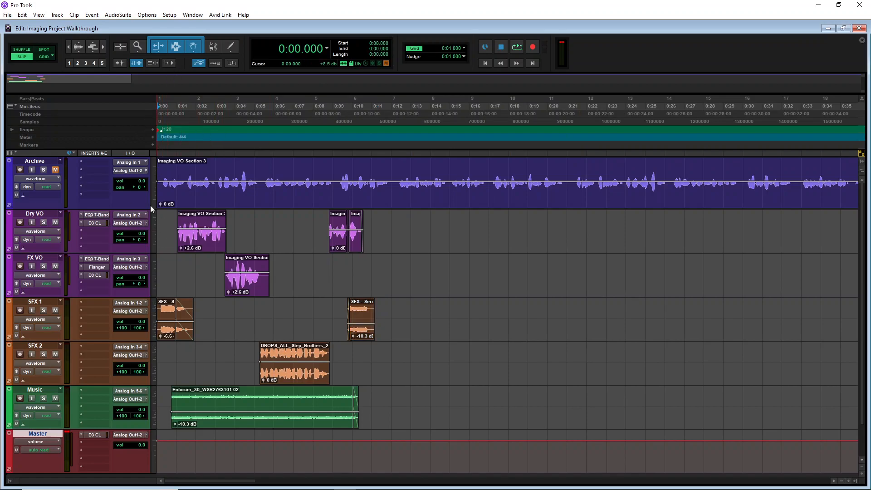
Add a marker named 1 at the session start
{"action": "left_click", "coordinate": [153, 145]}
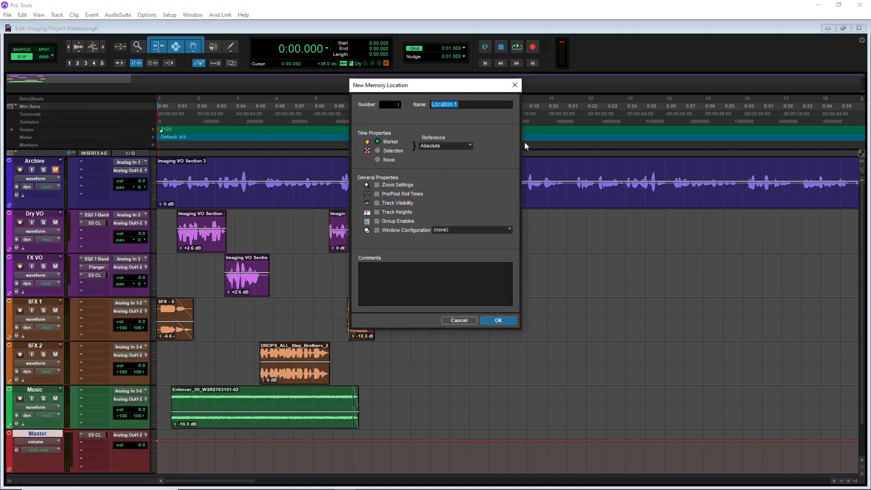
{"action": "type", "text": "1"}
{"action": "key", "text": "Return"}
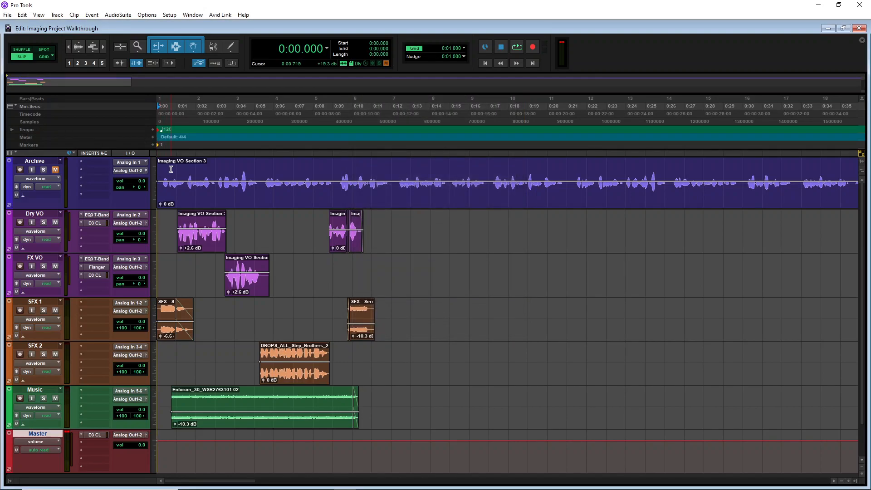
Add a marker named 2 at about 17.5 seconds
{"action": "left_click", "coordinate": [498, 138]}
{"action": "left_click", "coordinate": [151, 144]}
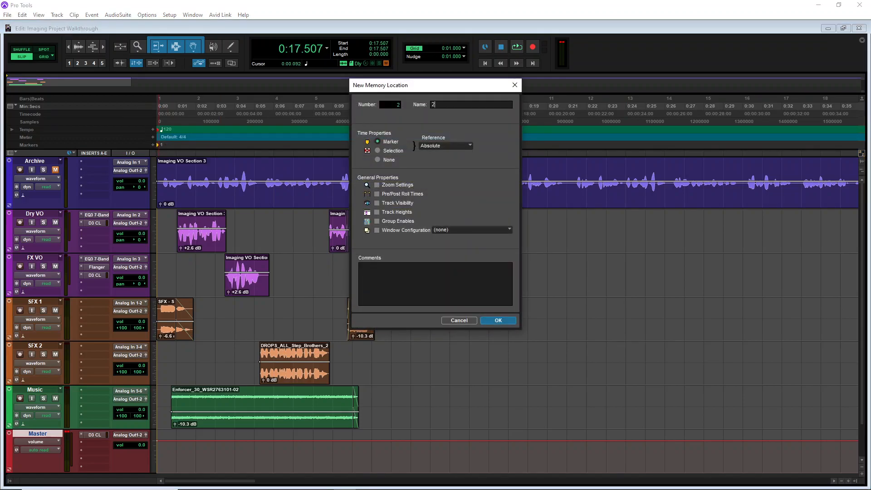
{"action": "key", "text": "Return"}
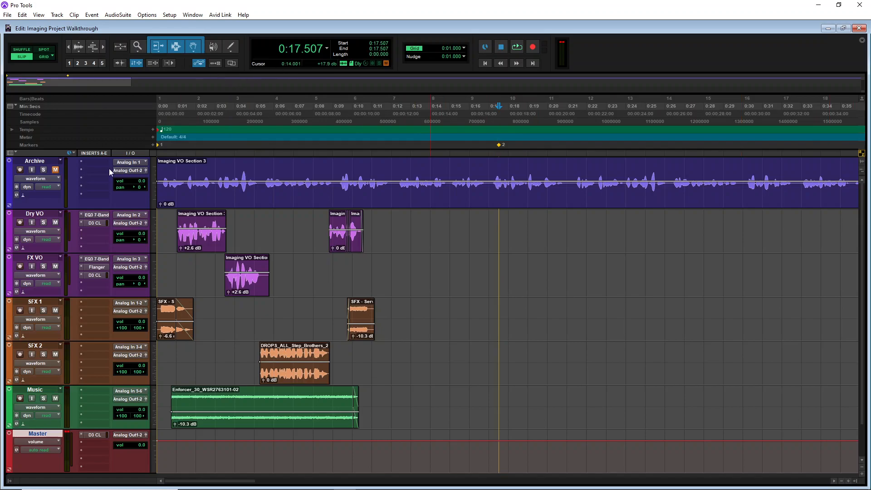
{"action": "left_click_drag", "start_coordinate": [375, 428], "coordinate": [142, 225]}
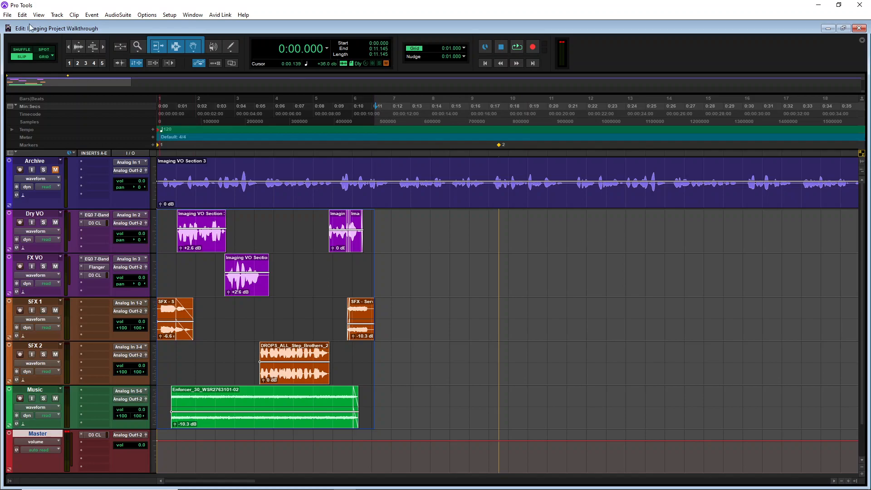
{"action": "left_click", "coordinate": [8, 15]}
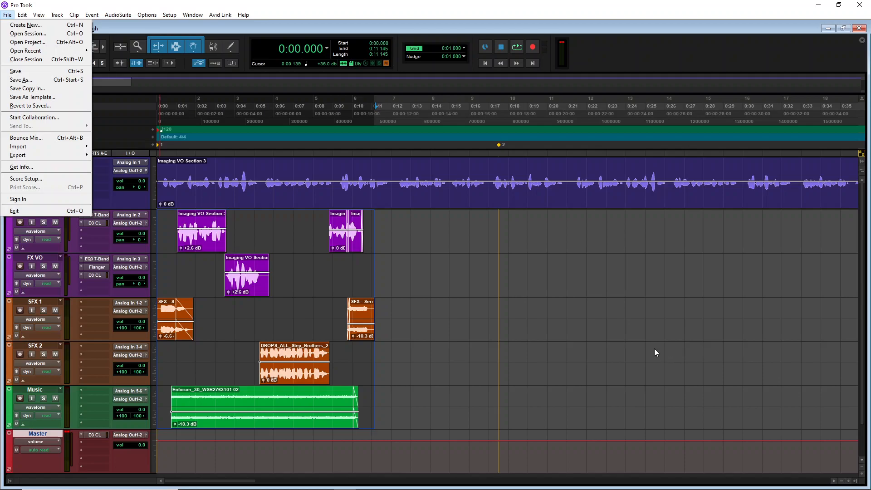
{"action": "left_click", "coordinate": [458, 324]}
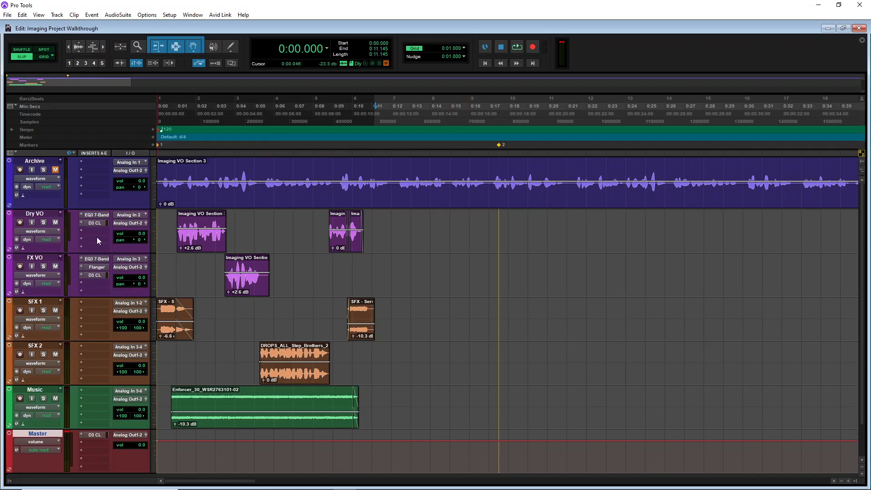
Zoom in on the Dry VO ending and play back from about 8.7 seconds
{"action": "left_click", "coordinate": [68, 47]}
{"action": "left_click", "coordinate": [69, 47]}
{"action": "left_click", "coordinate": [104, 46]}
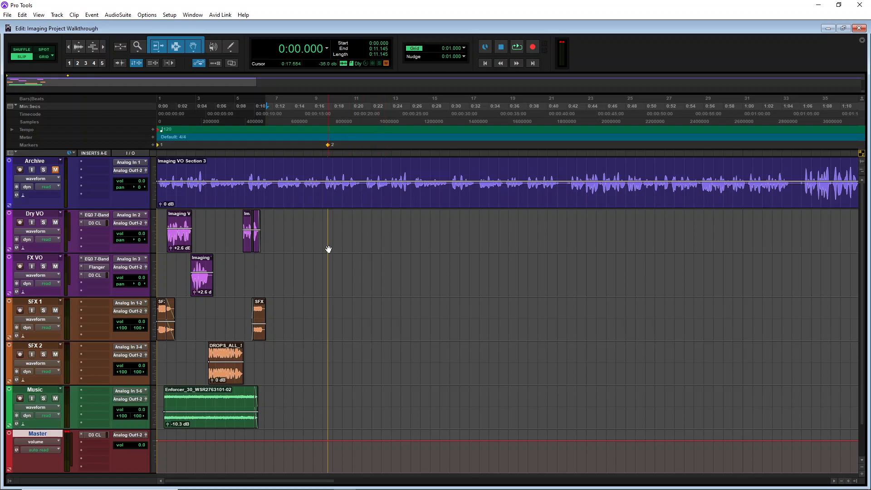
{"action": "key", "text": "ctrl+]"}
{"action": "key", "text": "ctrl+]"}
{"action": "key", "text": "ctrl+]"}
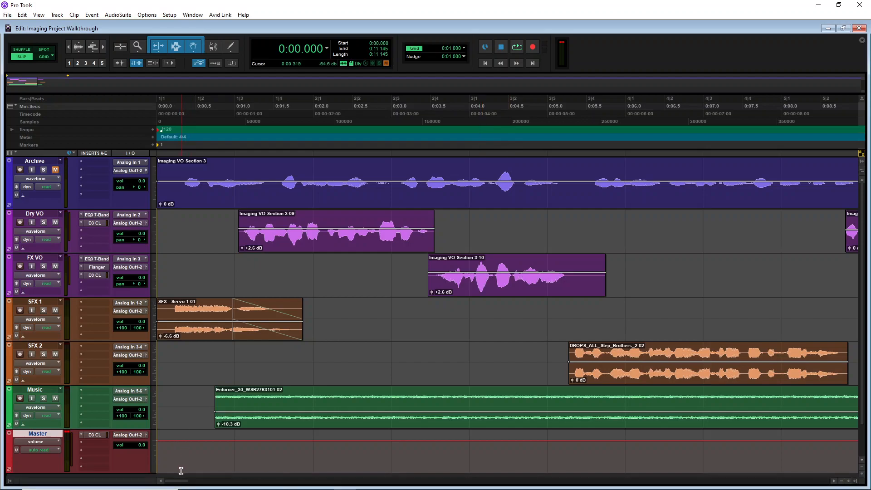
{"action": "left_click_drag", "start_coordinate": [181, 483], "coordinate": [197, 483]}
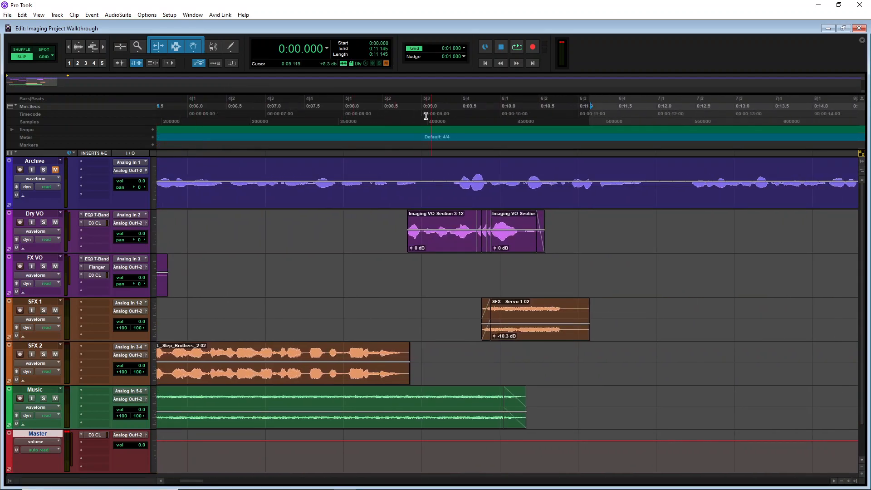
{"action": "left_click", "coordinate": [396, 117]}
{"action": "key", "text": "space"}
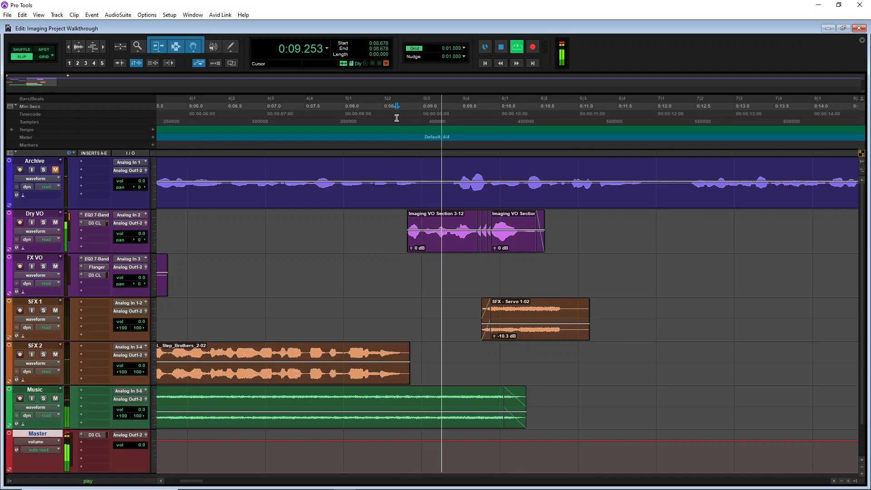
{"action": "key", "text": "space"}
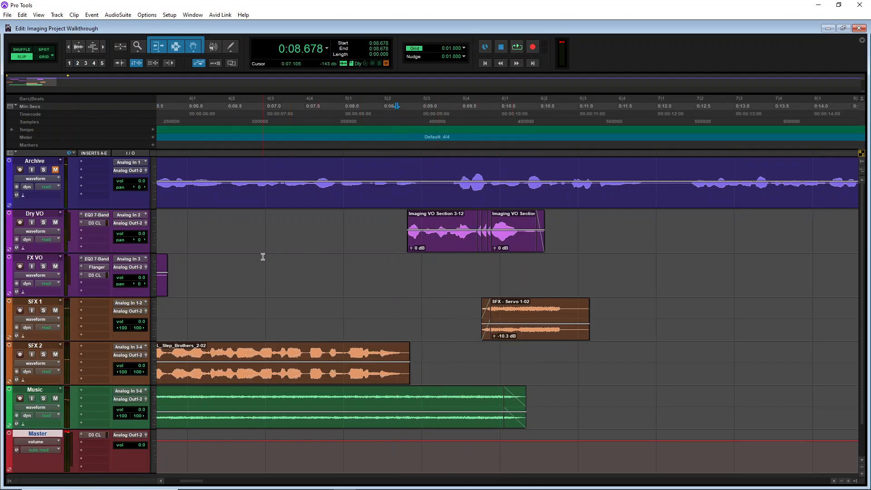
Solo the Dry VO track and delete the small clip fragments after Imaging VO Section 3-12
{"action": "left_click", "coordinate": [44, 222]}
{"action": "left_click", "coordinate": [517, 250]}
{"action": "key", "text": "Delete"}
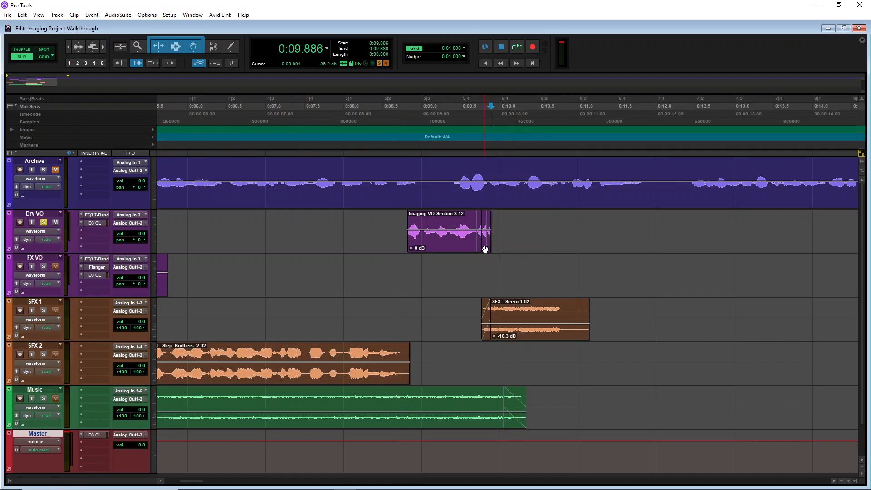
{"action": "left_click", "coordinate": [489, 248]}
{"action": "key", "text": "Delete"}
{"action": "left_click", "coordinate": [483, 249]}
{"action": "key", "text": "Delete"}
{"action": "left_click", "coordinate": [479, 248]}
{"action": "key", "text": "Delete"}
Extend the Imaging VO Section 3-12 clip's end to about 13.3 seconds and play it back
{"action": "left_click_drag", "start_coordinate": [472, 237], "coordinate": [758, 241]}
{"action": "left_click", "coordinate": [554, 246]}
{"action": "key", "text": "space"}
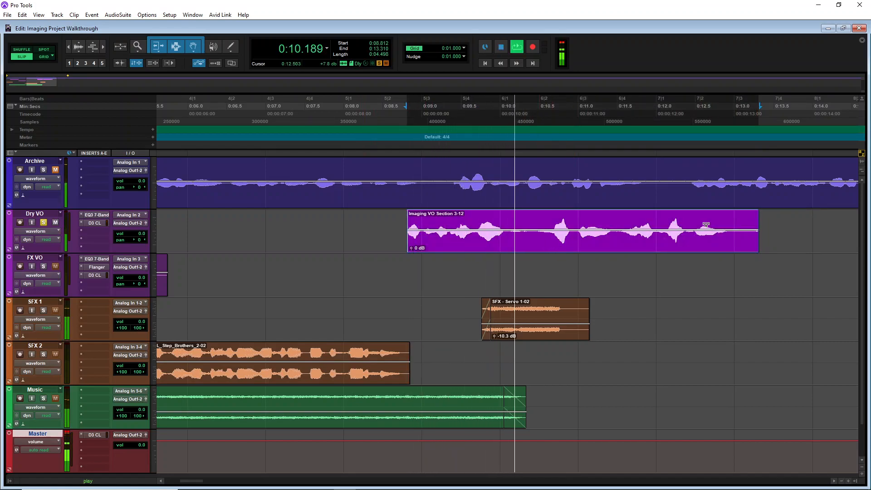
{"action": "key", "text": "space"}
Trim the Imaging VO Section 3-12 clip's end to about 10.4 seconds and play back
{"action": "left_click_drag", "start_coordinate": [753, 241], "coordinate": [533, 260]}
{"action": "key", "text": "space"}
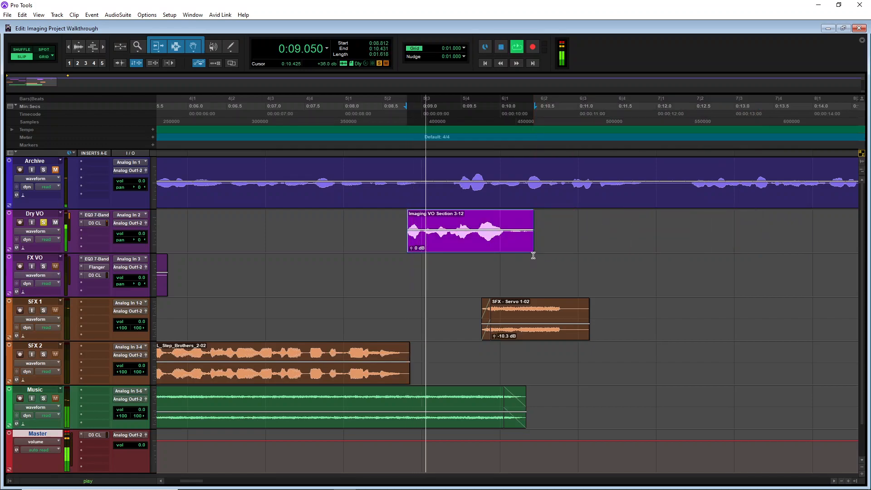
{"action": "key", "text": "space"}
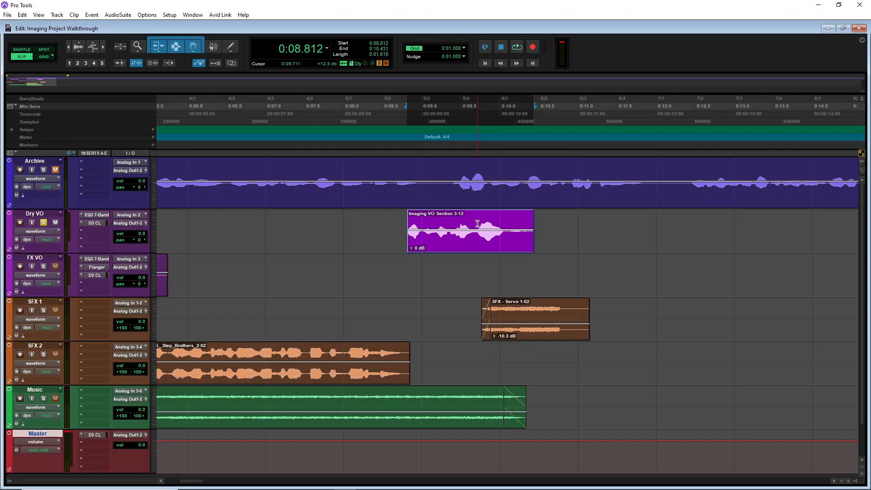
{"action": "left_click", "coordinate": [112, 16]}
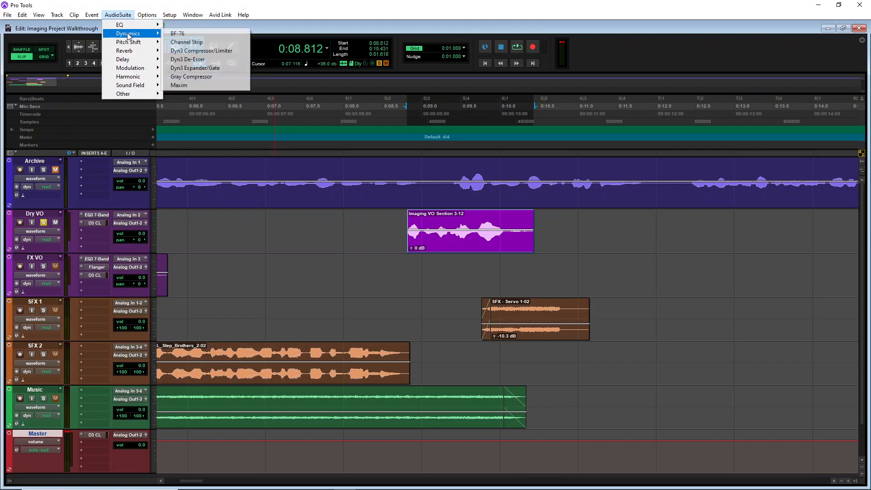
{"action": "mouse_move", "coordinate": [133, 63]}
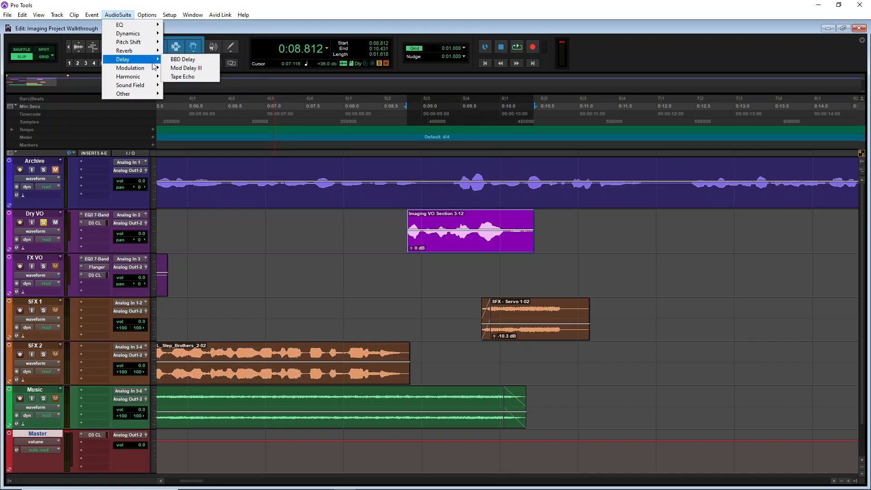
{"action": "left_click", "coordinate": [193, 59]}
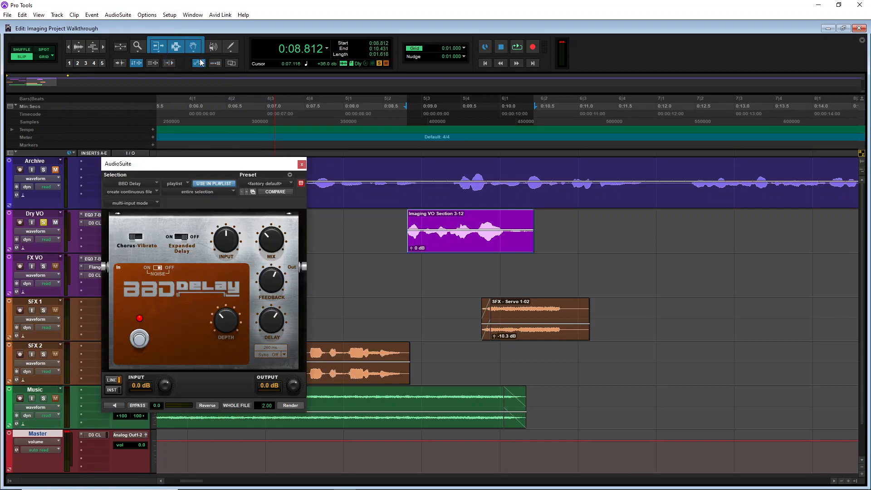
{"action": "left_click", "coordinate": [302, 164]}
Render the Tape Echo AudioSuite effect onto the Dry VO clip's tail from about 9.7 to 11.4 seconds
{"action": "left_click", "coordinate": [118, 15]}
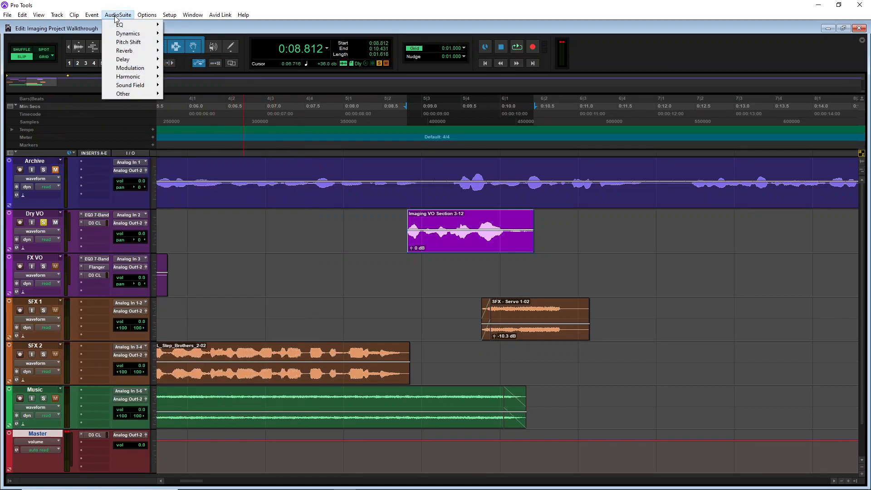
{"action": "mouse_move", "coordinate": [141, 34]}
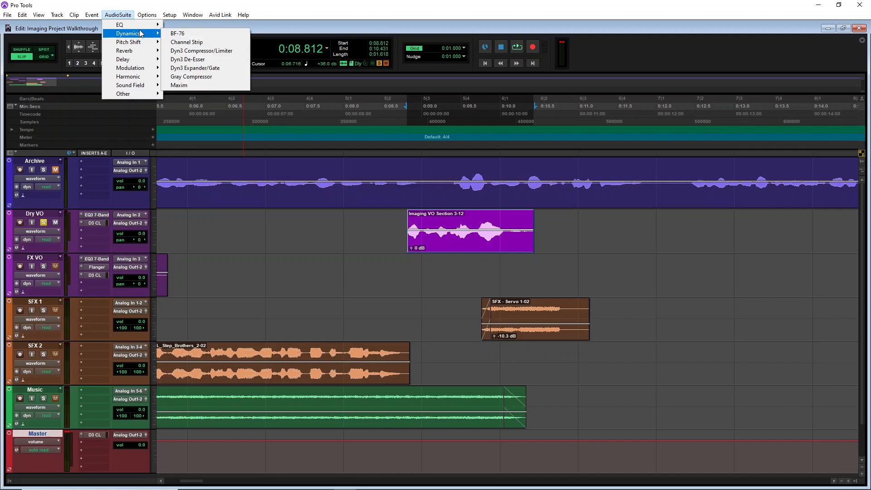
{"action": "mouse_move", "coordinate": [140, 60]}
{"action": "left_click", "coordinate": [190, 78]}
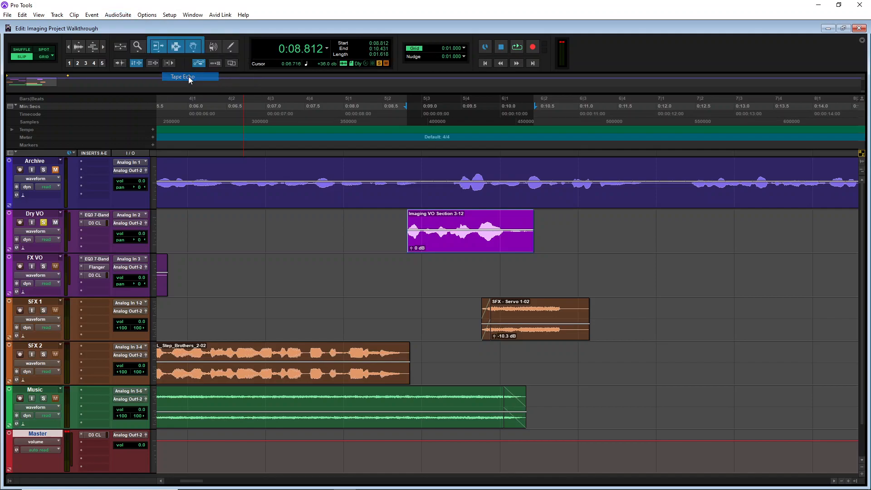
{"action": "left_click_drag", "start_coordinate": [334, 163], "coordinate": [303, 93]}
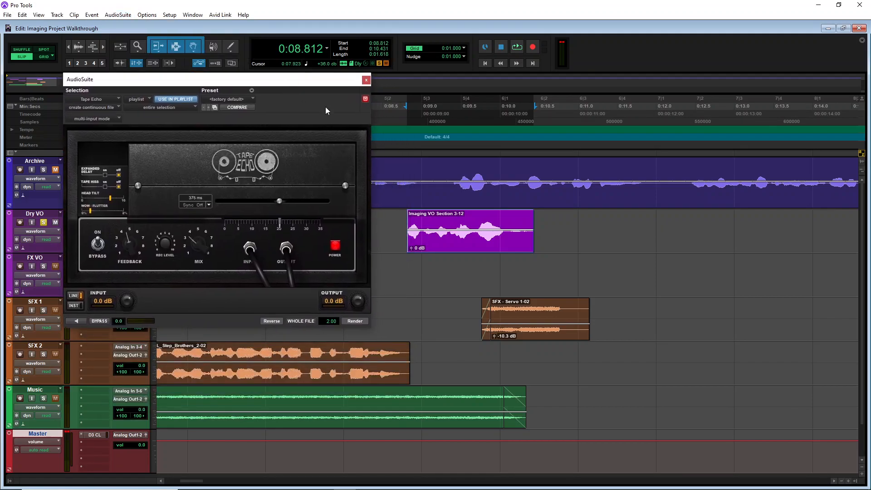
{"action": "left_click", "coordinate": [473, 222]}
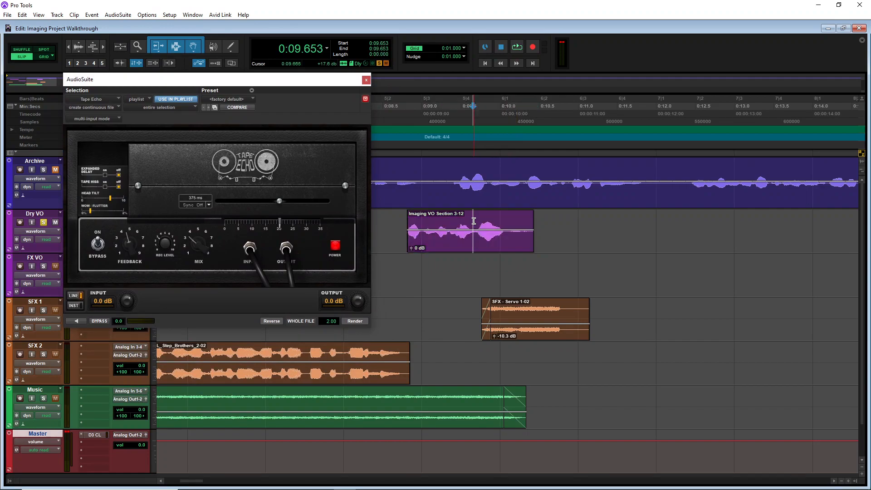
{"action": "left_click_drag", "start_coordinate": [477, 221], "coordinate": [611, 226]}
{"action": "left_click", "coordinate": [77, 321]}
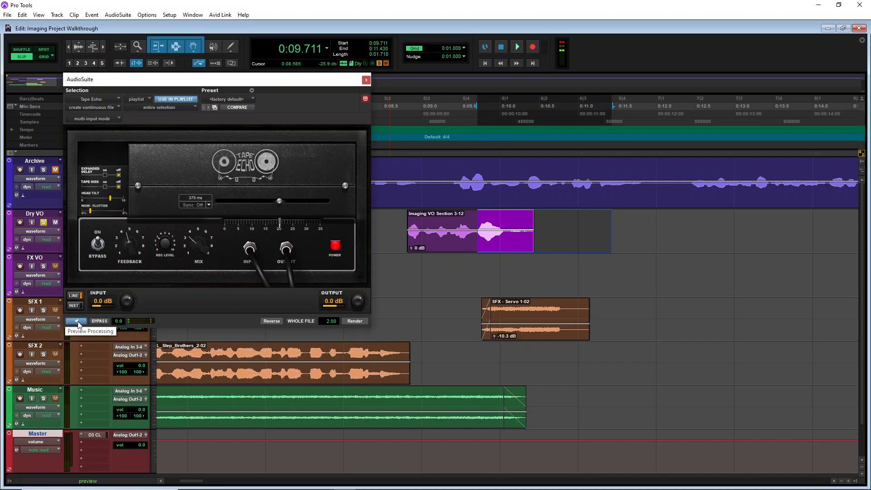
{"action": "left_click", "coordinate": [77, 321]}
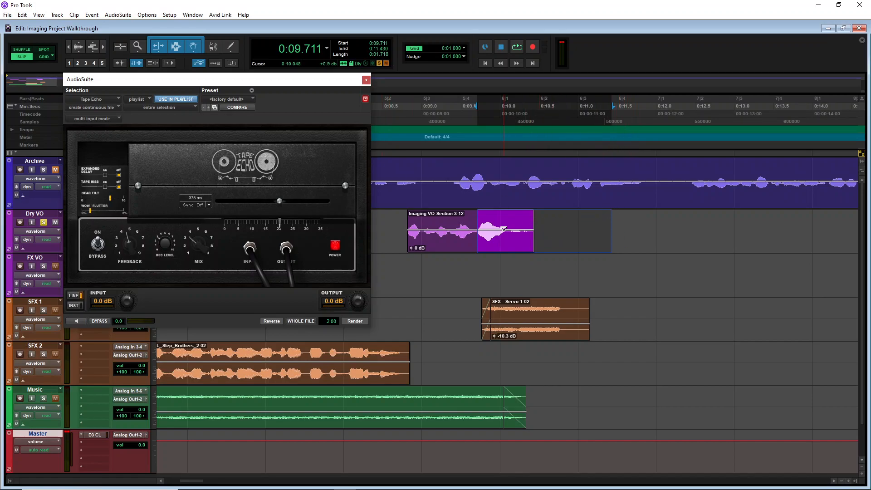
{"action": "left_click", "coordinate": [350, 320]}
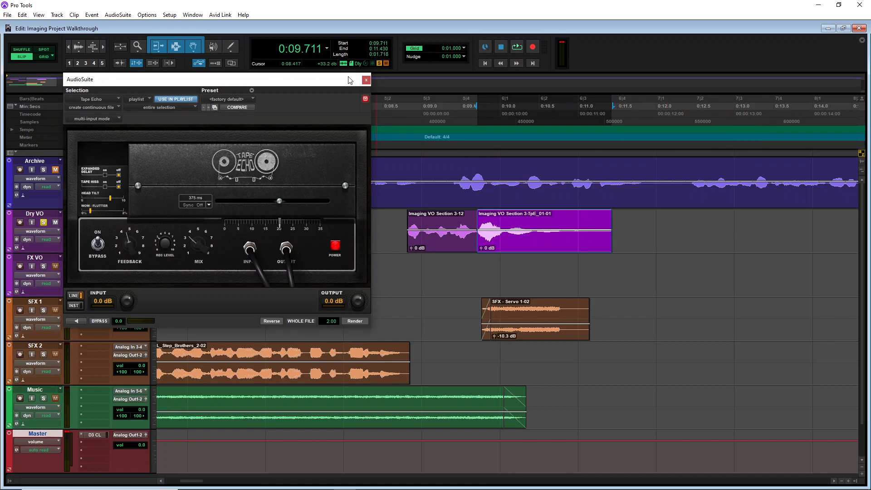
{"action": "left_click", "coordinate": [366, 80]}
Play back the echoed voiceover from about 8.8 seconds
{"action": "left_click", "coordinate": [405, 117]}
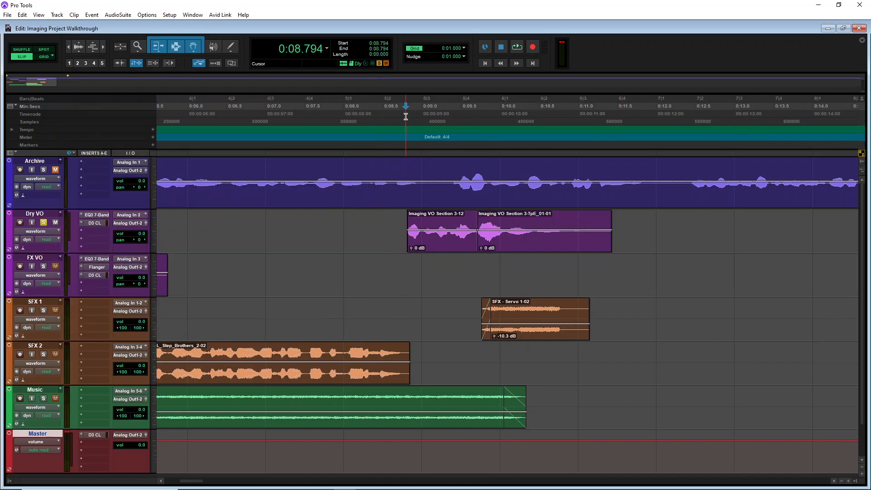
{"action": "key", "text": "space"}
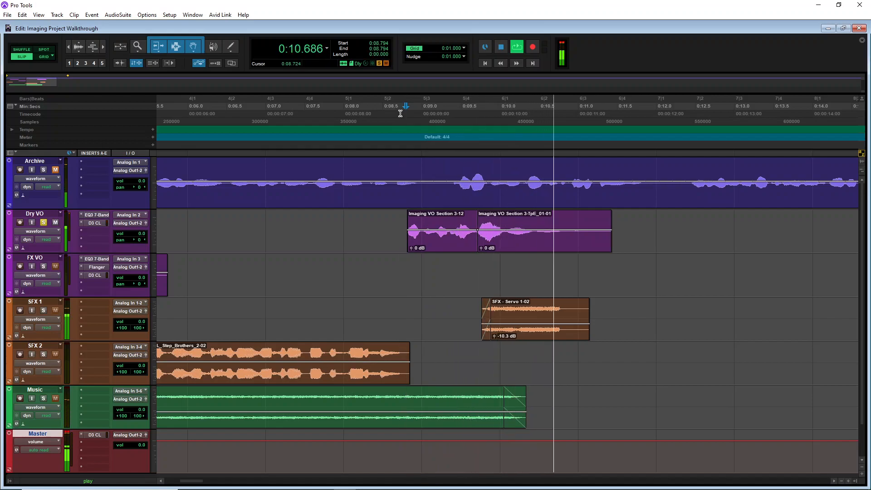
{"action": "key", "text": "space"}
{"action": "key", "text": "space"}
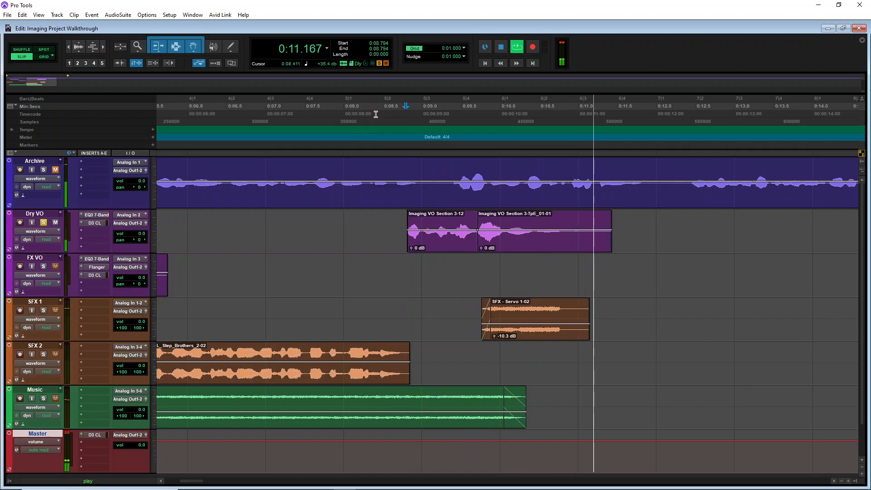
{"action": "key", "text": "space"}
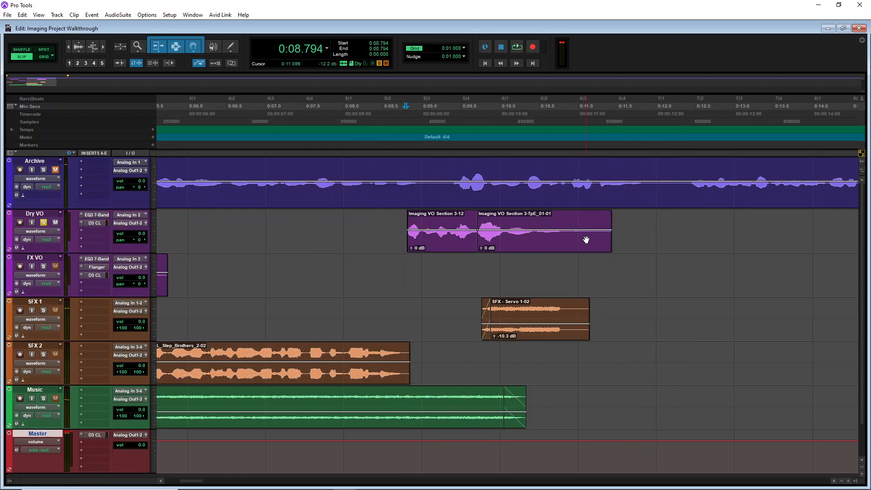
Undo the echo render and reopen the Tape Echo AudioSuite plug-in, leaving its factory default preset
{"action": "left_click", "coordinate": [584, 241]}
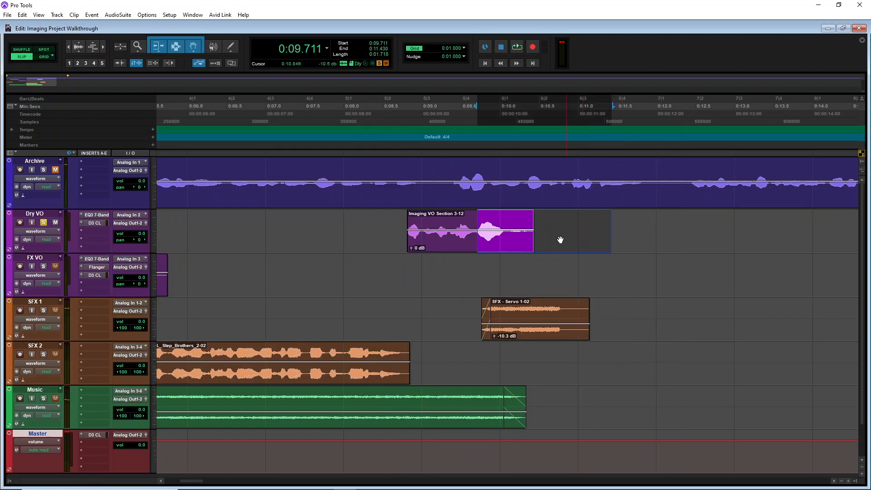
{"action": "left_click", "coordinate": [118, 15]}
{"action": "mouse_move", "coordinate": [126, 61]}
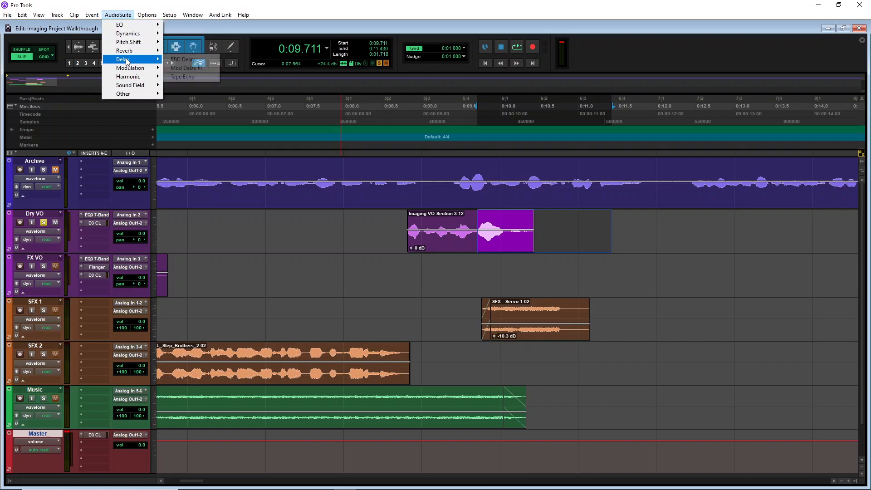
{"action": "left_click", "coordinate": [190, 77]}
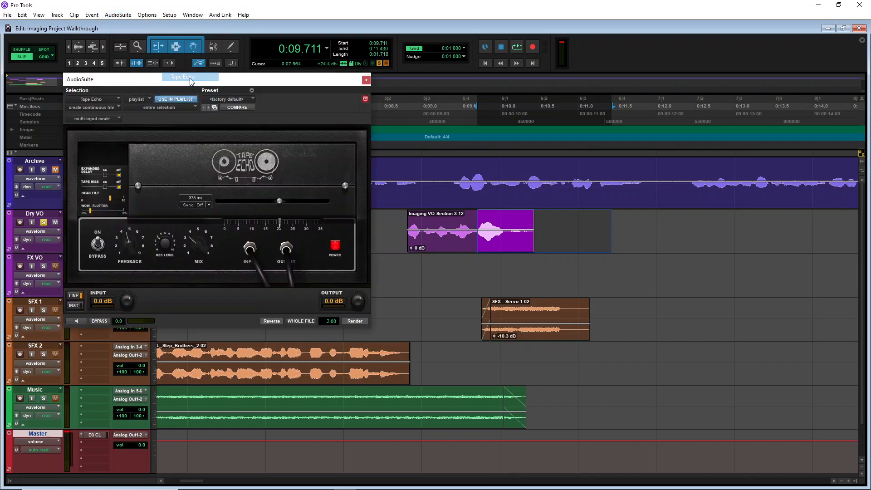
{"action": "left_click", "coordinate": [212, 99]}
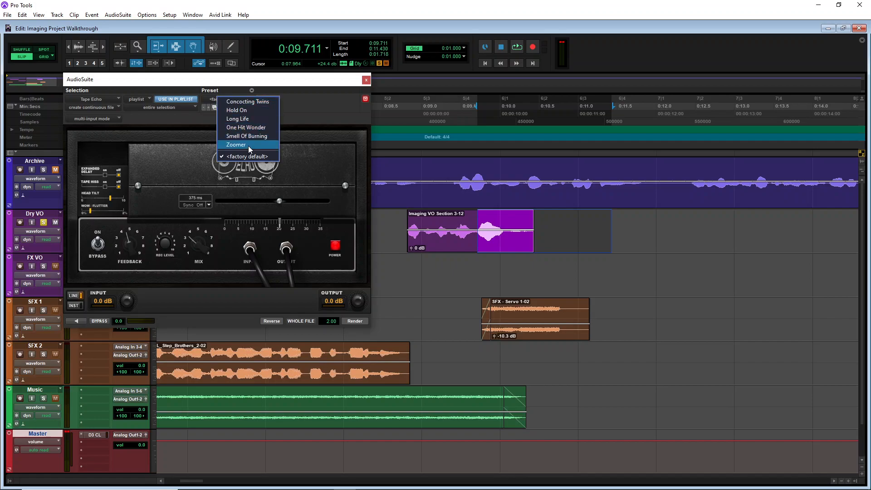
{"action": "left_click", "coordinate": [188, 162]}
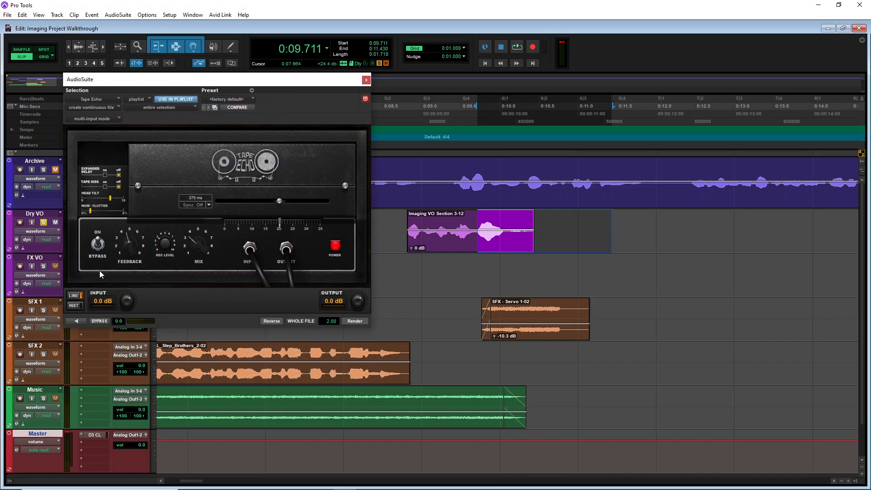
Render Tape Echo over the Dry VO track from about 9.7 to 13.3 seconds
{"action": "left_click", "coordinate": [477, 220]}
{"action": "key", "text": "space"}
{"action": "key", "text": "space"}
{"action": "left_click_drag", "start_coordinate": [477, 221], "coordinate": [758, 222]}
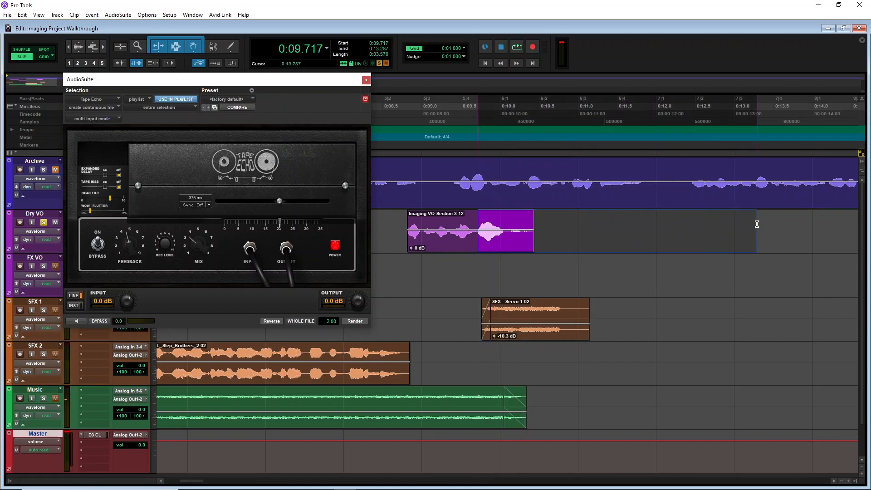
{"action": "left_click", "coordinate": [72, 320]}
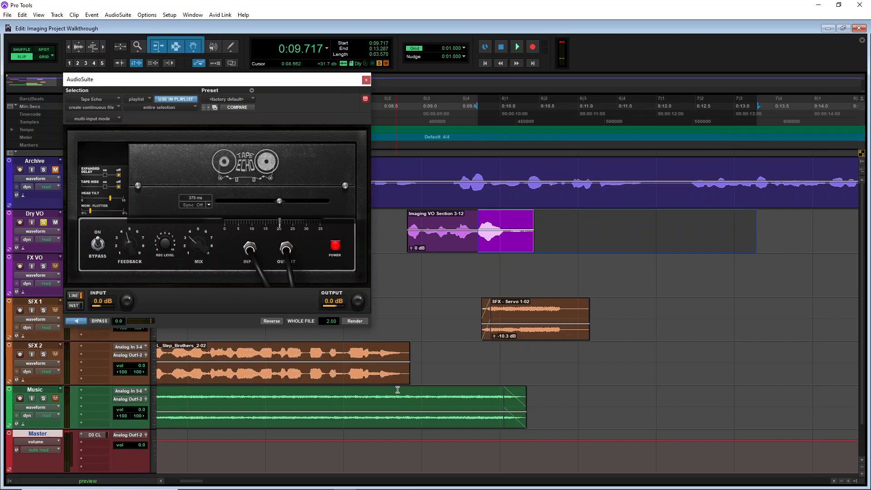
{"action": "left_click", "coordinate": [86, 320]}
{"action": "left_click", "coordinate": [361, 322]}
{"action": "left_click", "coordinate": [366, 80]}
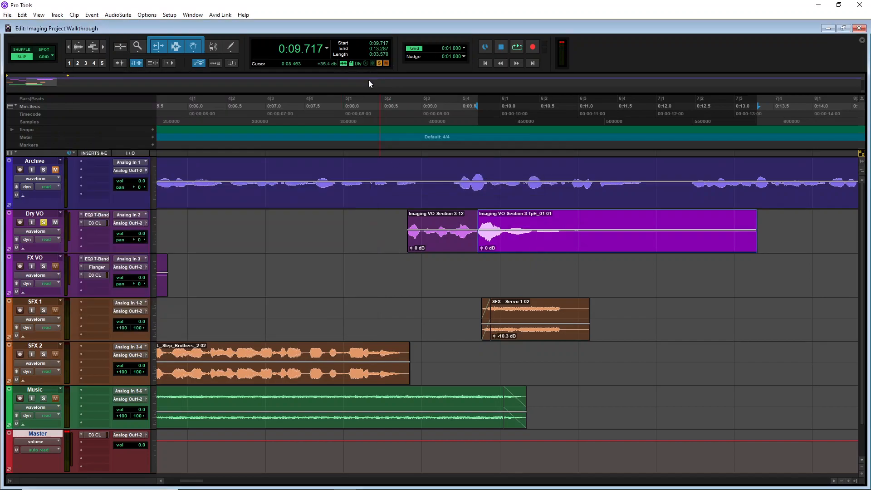
Play back the echoed voiceover from about 8.8 seconds
{"action": "left_click", "coordinate": [404, 115]}
{"action": "key", "text": "space"}
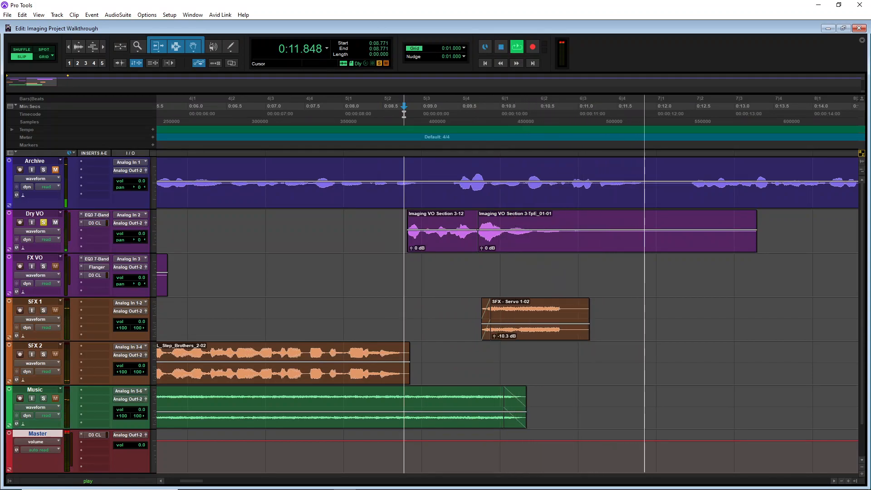
{"action": "key", "text": "space"}
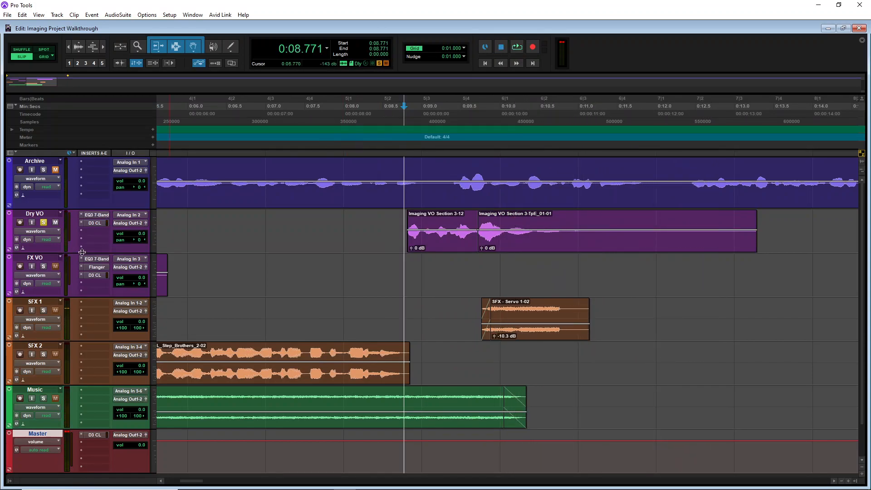
Unsolo the Dry VO track and play back the mix from about 6 seconds
{"action": "left_click", "coordinate": [44, 221]}
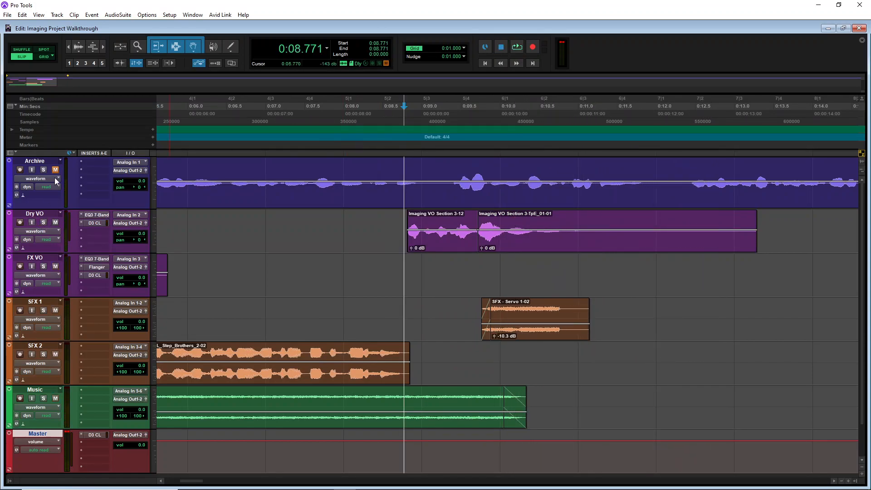
{"action": "left_click", "coordinate": [191, 116]}
{"action": "key", "text": "space"}
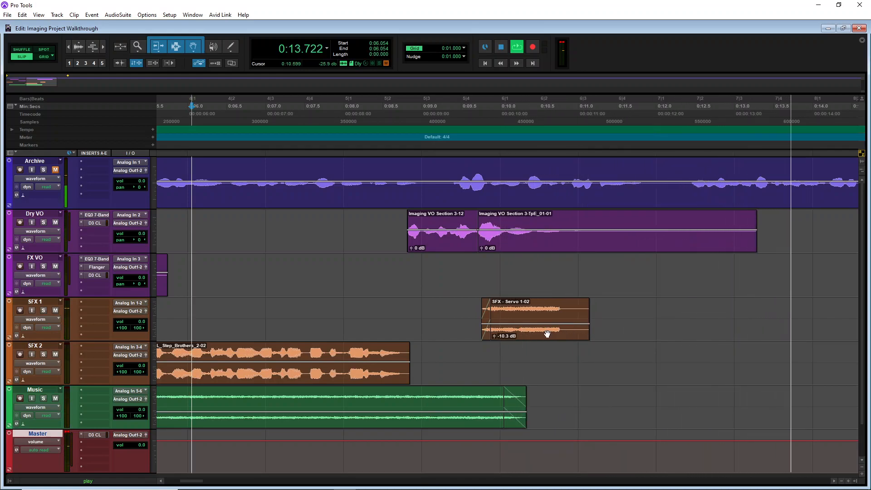
{"action": "key", "text": "space"}
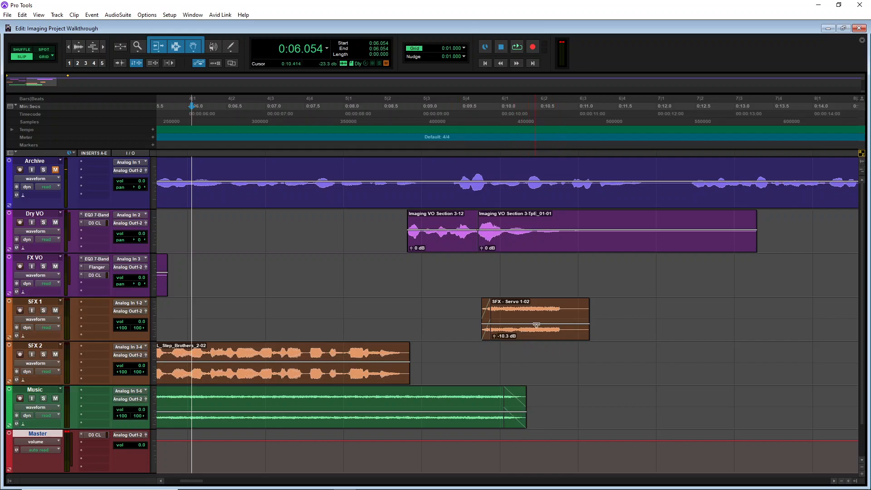
Move the SFX - Servo 1-02 clip earlier to start about 8.4 seconds
{"action": "left_click_drag", "start_coordinate": [531, 339], "coordinate": [423, 329]}
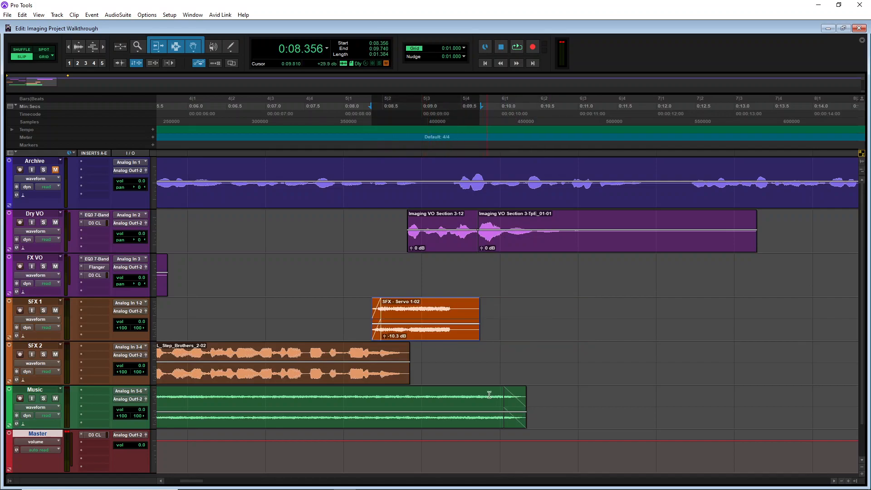
Remove the Music clip's end fade and shorten the clip to end about 9 seconds with a fade-out
{"action": "left_click", "coordinate": [510, 425]}
{"action": "key", "text": "Delete"}
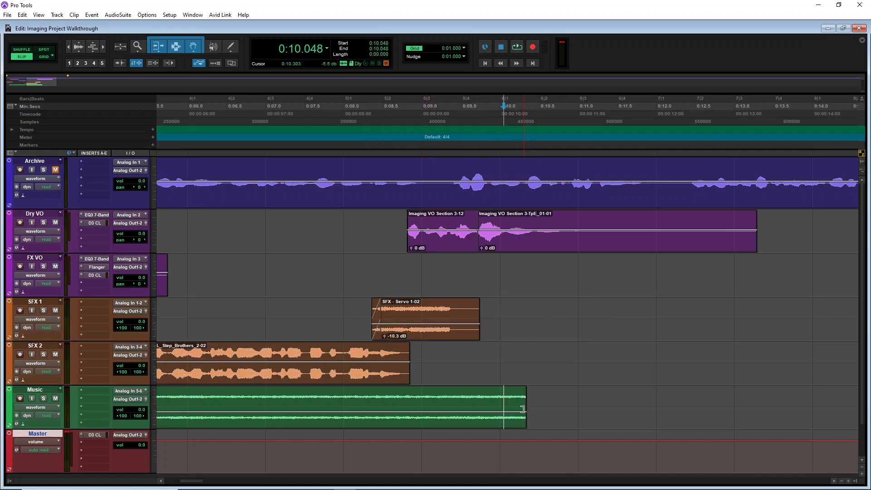
{"action": "left_click_drag", "start_coordinate": [524, 404], "coordinate": [389, 395]}
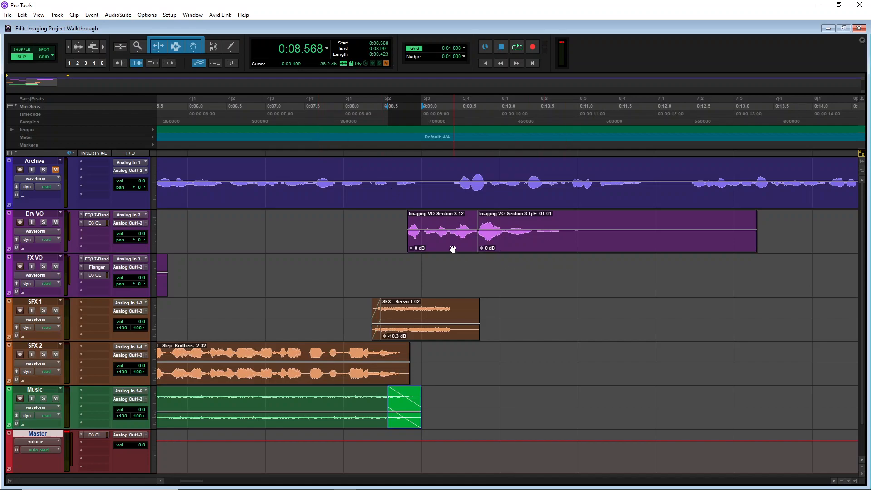
Play back the mix from about 7.6 seconds
{"action": "left_click", "coordinate": [309, 131]}
{"action": "key", "text": "space"}
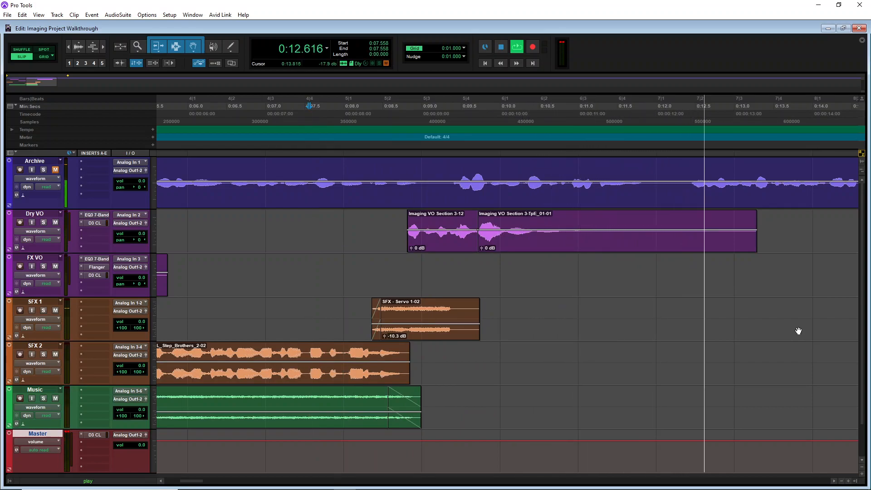
{"action": "key", "text": "space"}
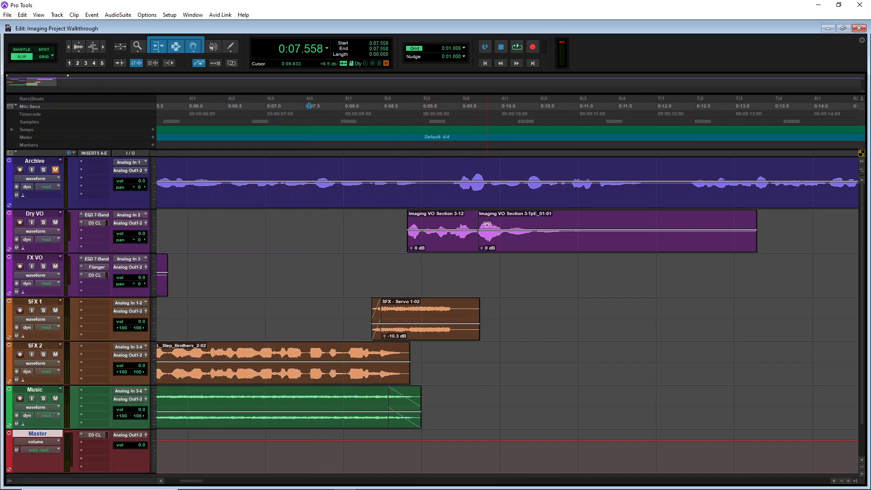
Delete the Tape Echo clip and extend the Imaging VO Section 3-12 clip's end back to about 10.4 seconds
{"action": "left_click", "coordinate": [526, 249]}
{"action": "key", "text": "Delete"}
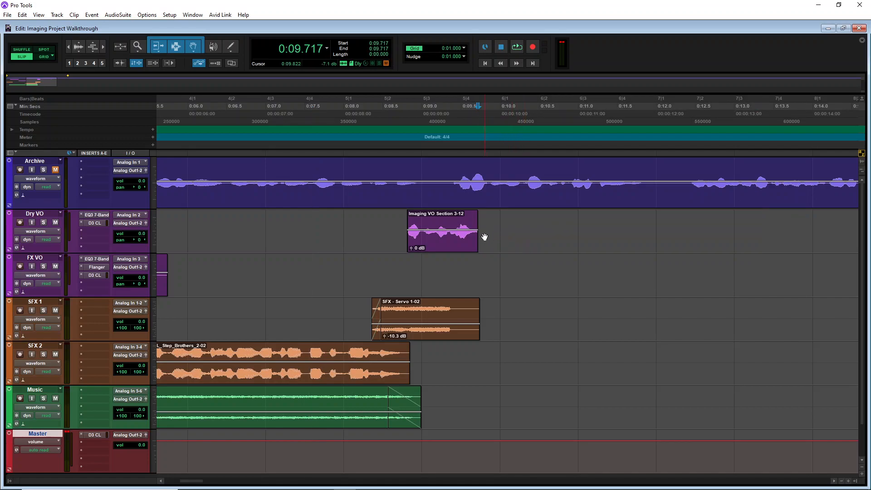
{"action": "left_click_drag", "start_coordinate": [477, 236], "coordinate": [534, 238]}
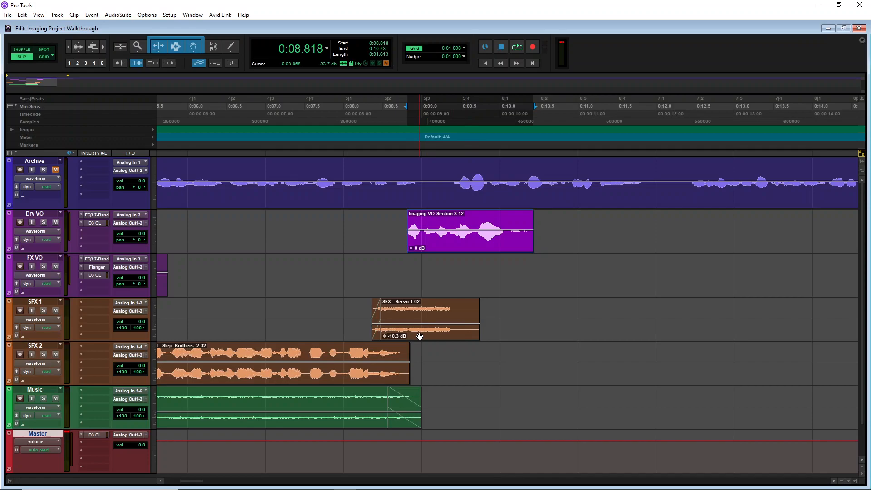
Nudge the SFX - Servo 1-02 clip slightly later and play back from about 7 seconds
{"action": "left_click_drag", "start_coordinate": [422, 335], "coordinate": [427, 334]}
{"action": "left_click", "coordinate": [270, 115]}
{"action": "key", "text": "space"}
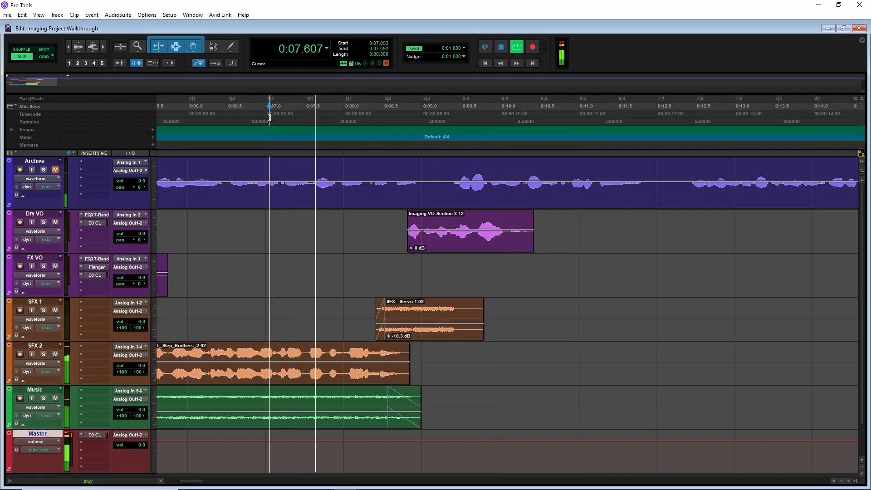
Stop playback, select the Imaging VO Section 3-12 clip, solo the Dry VO track and open the Vari-Fi AudioSuite plug-in
{"action": "key", "text": "space"}
{"action": "left_click", "coordinate": [455, 248]}
{"action": "left_click_drag", "start_coordinate": [455, 248], "coordinate": [447, 250]}
{"action": "left_click", "coordinate": [43, 222]}
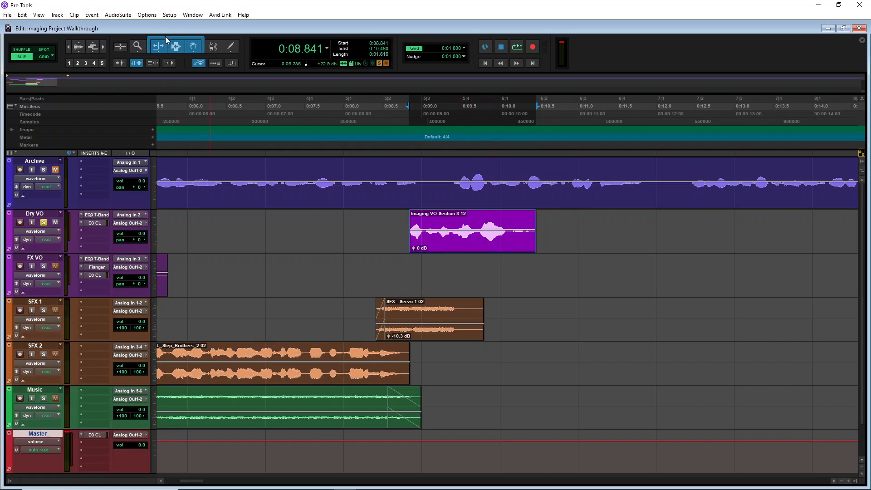
{"action": "left_click", "coordinate": [129, 16]}
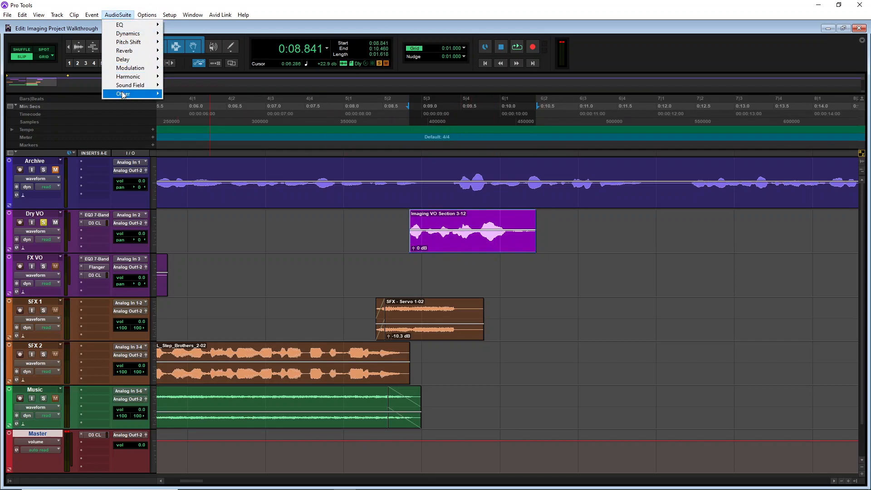
{"action": "mouse_move", "coordinate": [123, 94]}
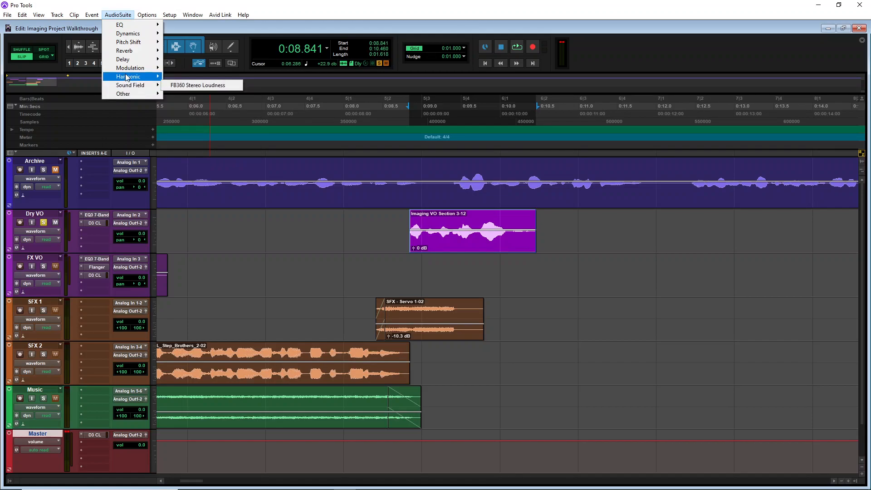
{"action": "mouse_move", "coordinate": [127, 77]}
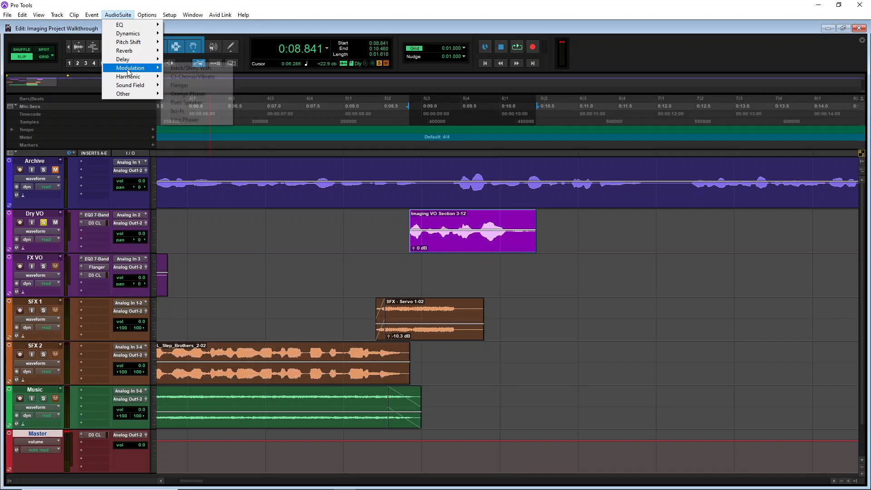
{"action": "mouse_move", "coordinate": [154, 77]}
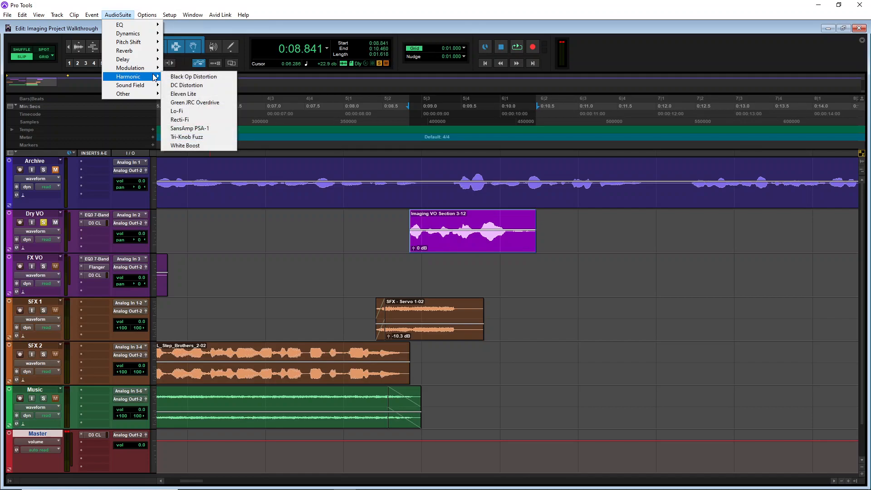
{"action": "mouse_move", "coordinate": [150, 97]}
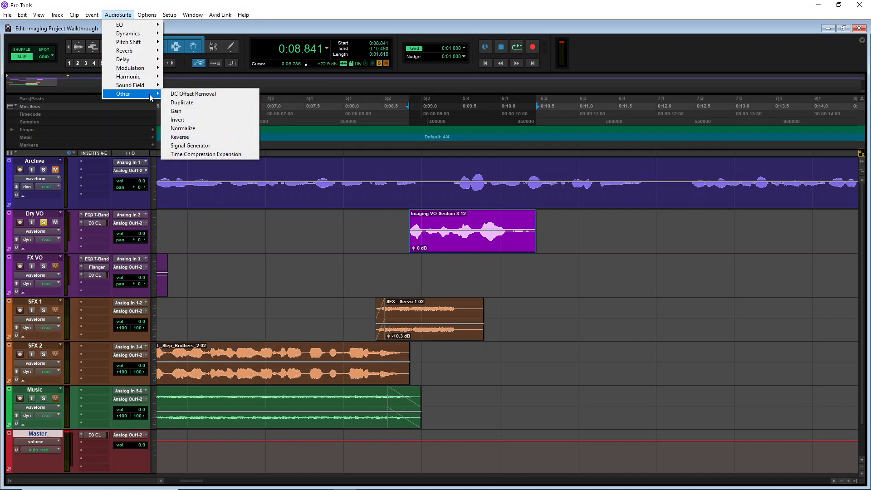
{"action": "mouse_move", "coordinate": [143, 36]}
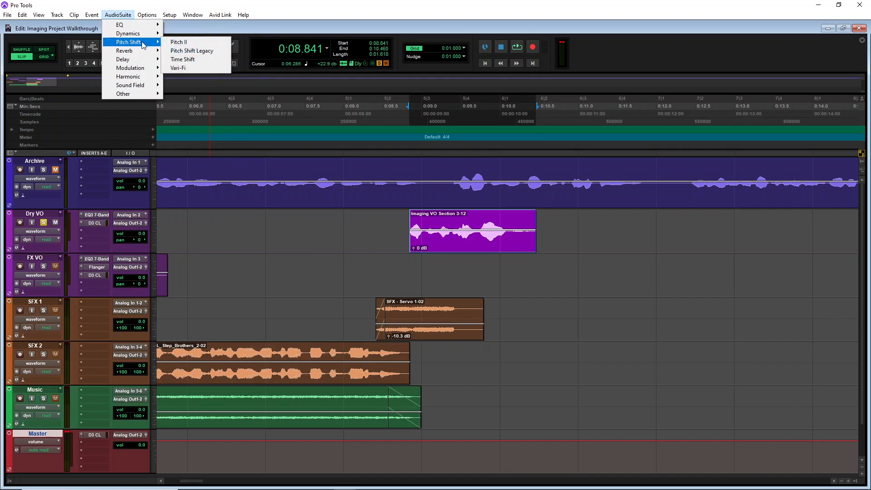
{"action": "left_click", "coordinate": [193, 69]}
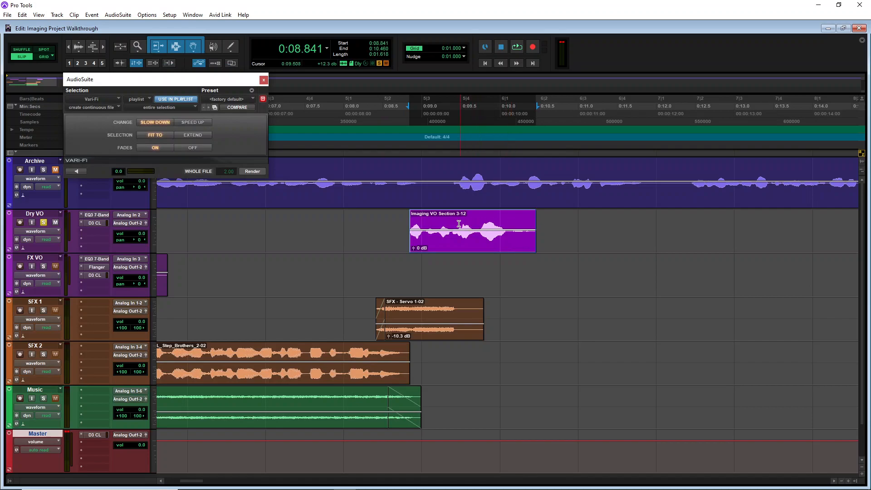
Preview Vari-Fi slow-down processing on several selections of the clip's ending, then close the AudioSuite window
{"action": "left_click_drag", "start_coordinate": [477, 224], "coordinate": [542, 226]}
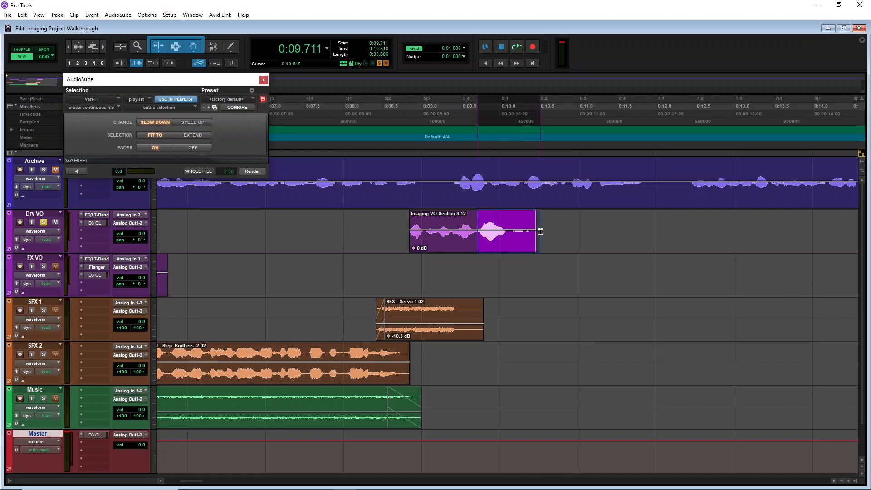
{"action": "left_click", "coordinate": [76, 172]}
{"action": "left_click", "coordinate": [499, 285]}
{"action": "left_click", "coordinate": [451, 249]}
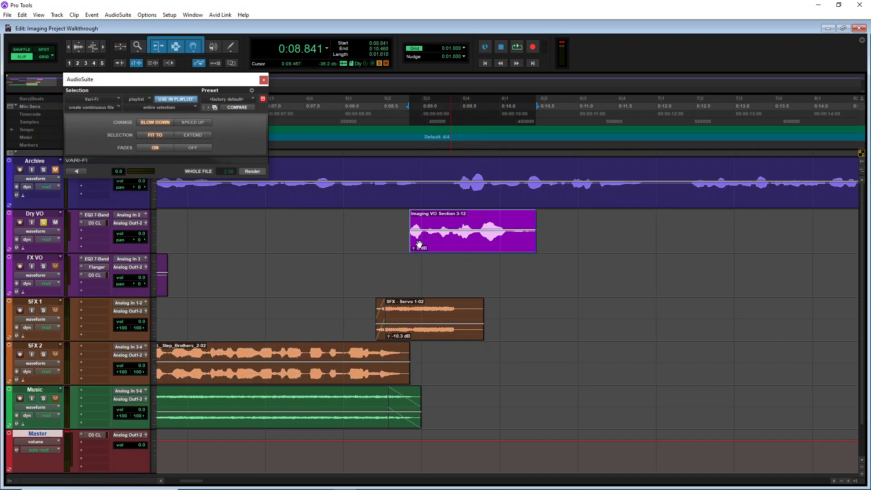
{"action": "left_click", "coordinate": [74, 171]}
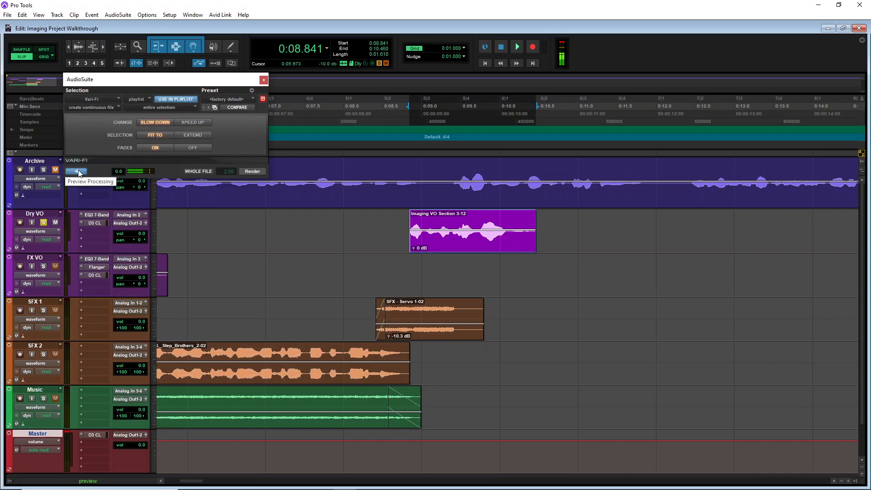
{"action": "left_click", "coordinate": [80, 171]}
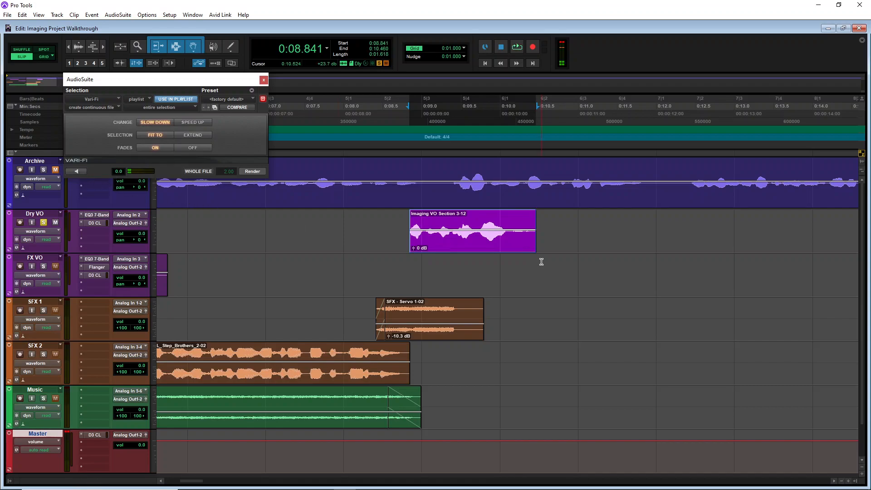
{"action": "left_click_drag", "start_coordinate": [442, 220], "coordinate": [525, 221]}
{"action": "left_click", "coordinate": [73, 170]}
{"action": "left_click", "coordinate": [82, 173]}
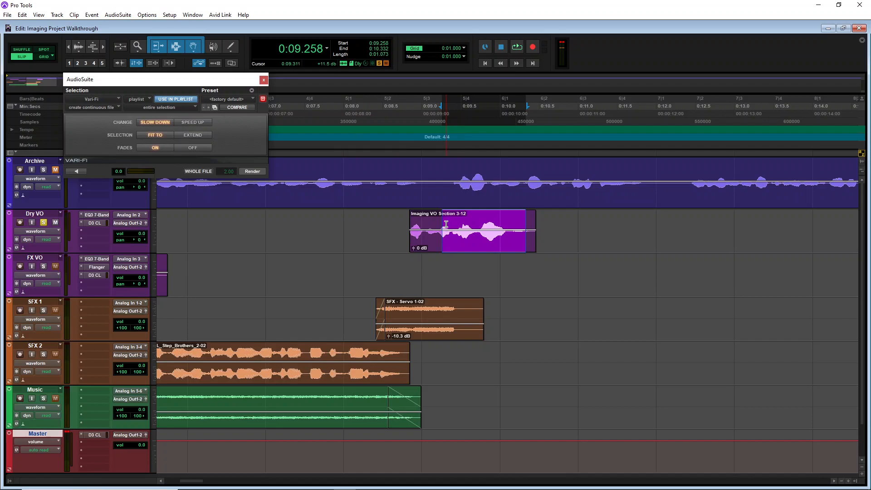
{"action": "left_click_drag", "start_coordinate": [447, 223], "coordinate": [511, 226]}
{"action": "left_click", "coordinate": [81, 173]}
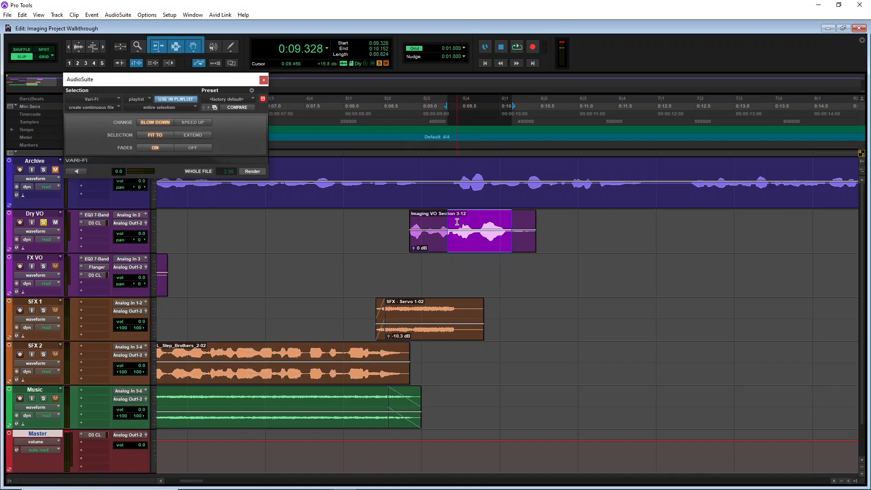
{"action": "left_click_drag", "start_coordinate": [462, 222], "coordinate": [545, 227]}
{"action": "left_click", "coordinate": [84, 172]}
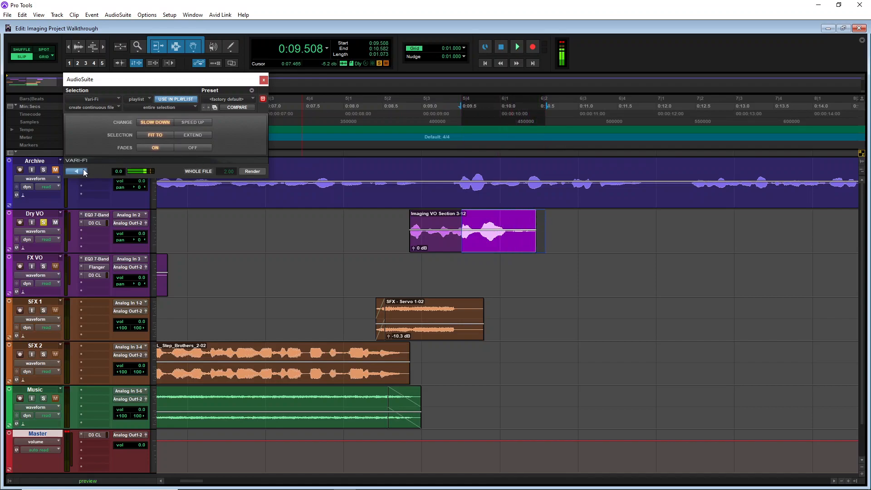
{"action": "left_click", "coordinate": [83, 171]}
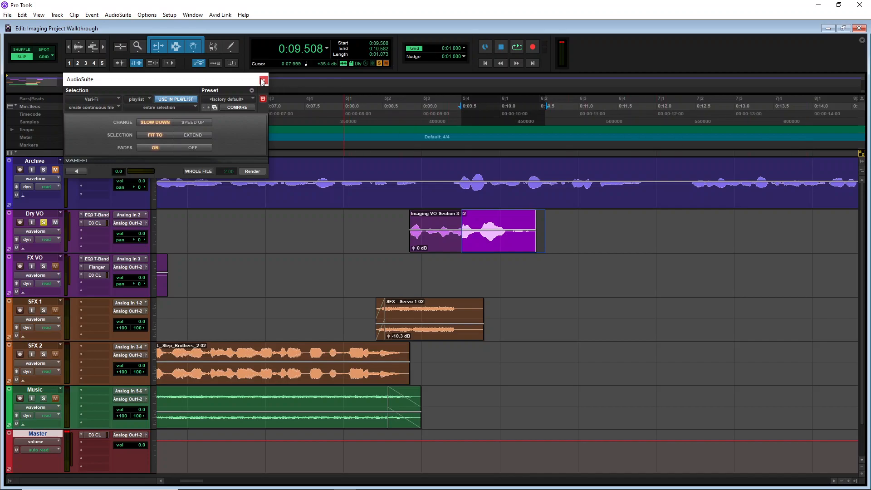
{"action": "left_click", "coordinate": [263, 80]}
Zoom out to the whole session and set the bounce mix to 16 Bit and 48 kHz before closing the dialog
{"action": "left_click", "coordinate": [589, 258]}
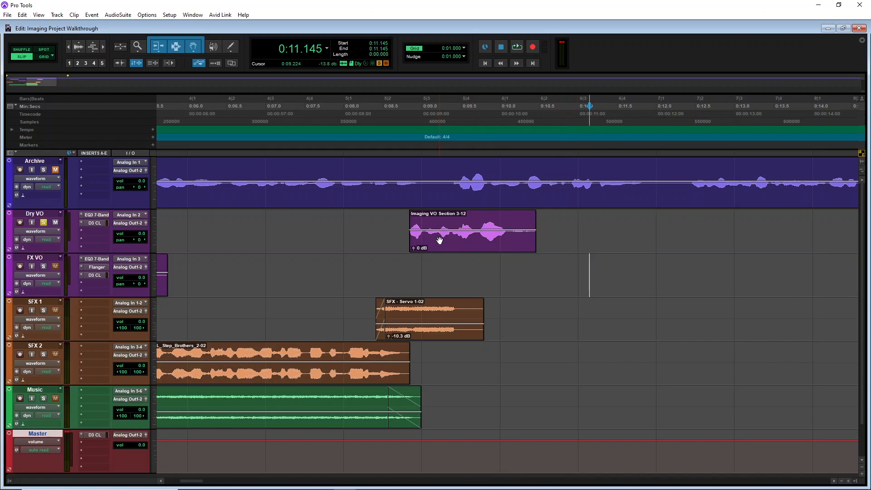
{"action": "left_click_drag", "start_coordinate": [540, 222], "coordinate": [25, 324]}
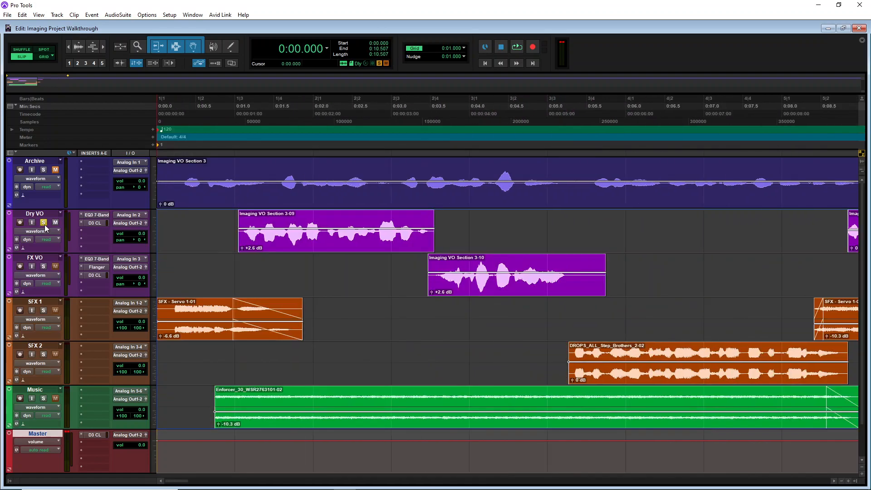
{"action": "key", "text": "ctrl+["}
{"action": "key", "text": "ctrl+["}
{"action": "left_click", "coordinate": [7, 16]}
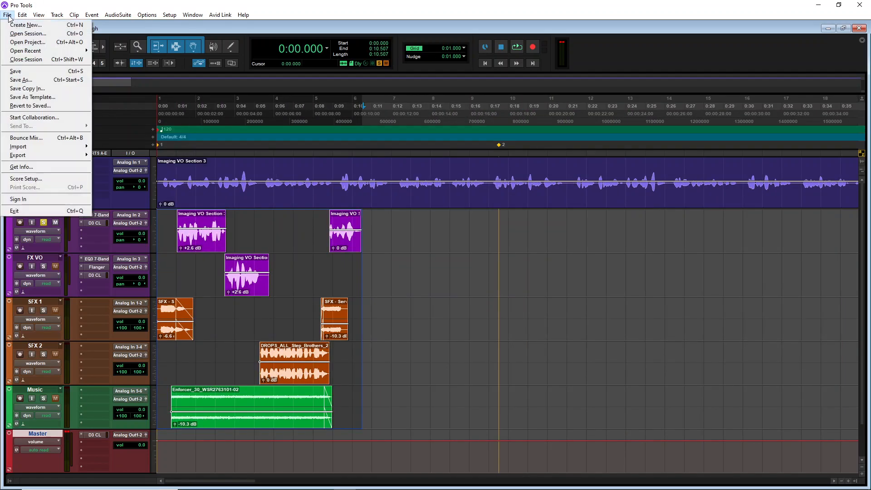
{"action": "left_click", "coordinate": [26, 137]}
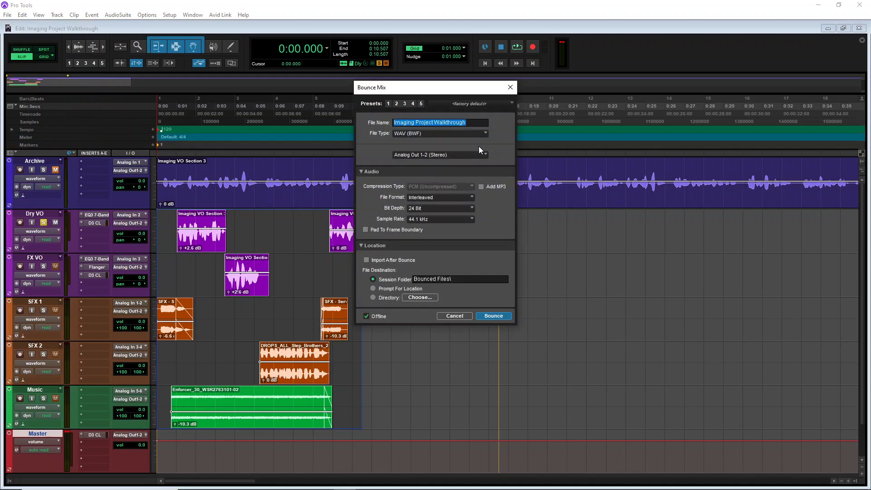
{"action": "left_click", "coordinate": [421, 207]}
{"action": "left_click", "coordinate": [427, 211]}
{"action": "left_click", "coordinate": [426, 220]}
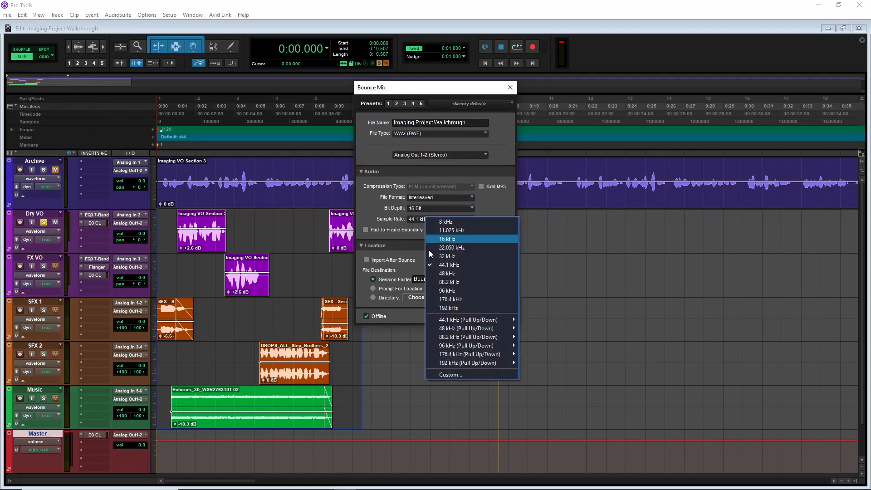
{"action": "left_click", "coordinate": [447, 273]}
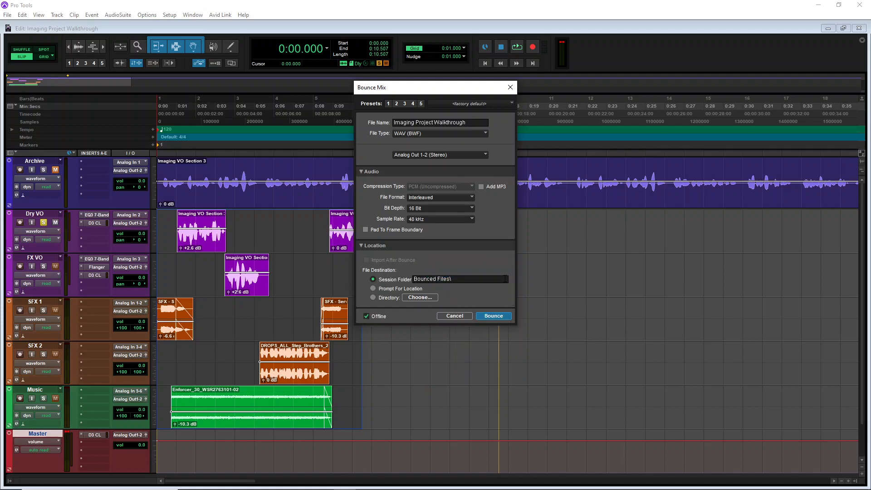
{"action": "left_click", "coordinate": [510, 87]}
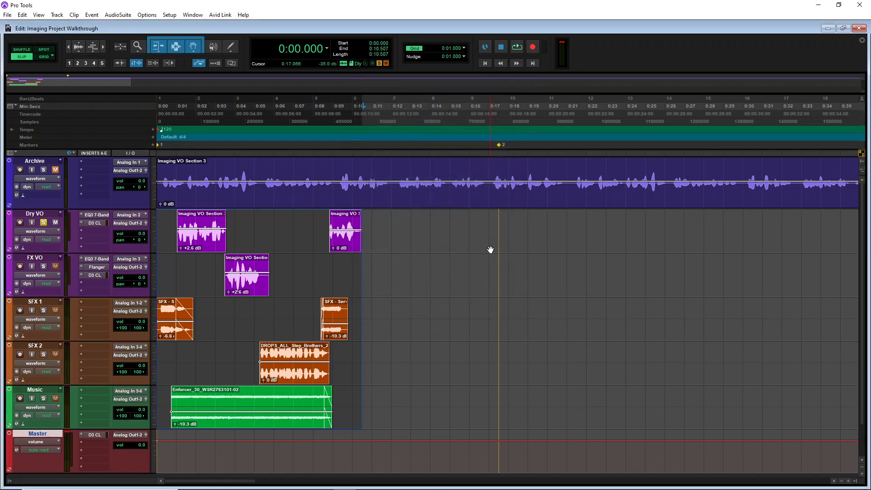
Unsolo the Dry VO track
{"action": "left_click_drag", "start_coordinate": [501, 221], "coordinate": [738, 416]}
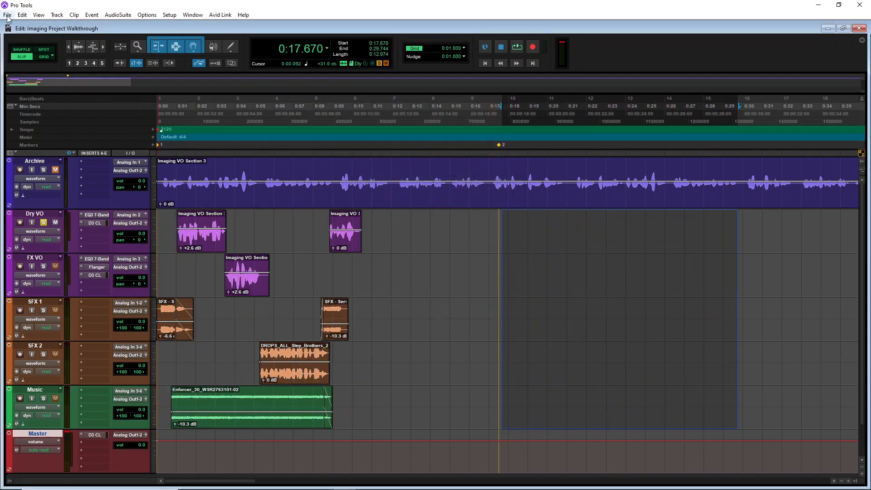
{"action": "key", "text": "alt+f"}
{"action": "left_click", "coordinate": [728, 356]}
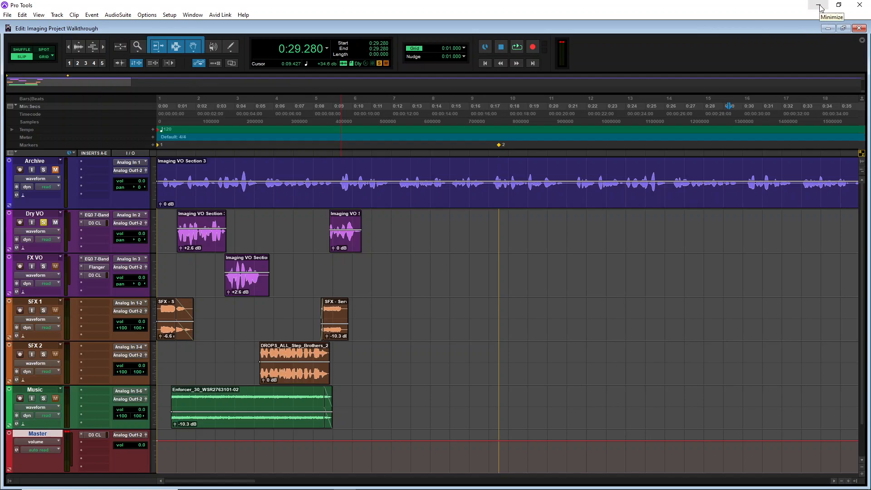
{"action": "left_click", "coordinate": [43, 222]}
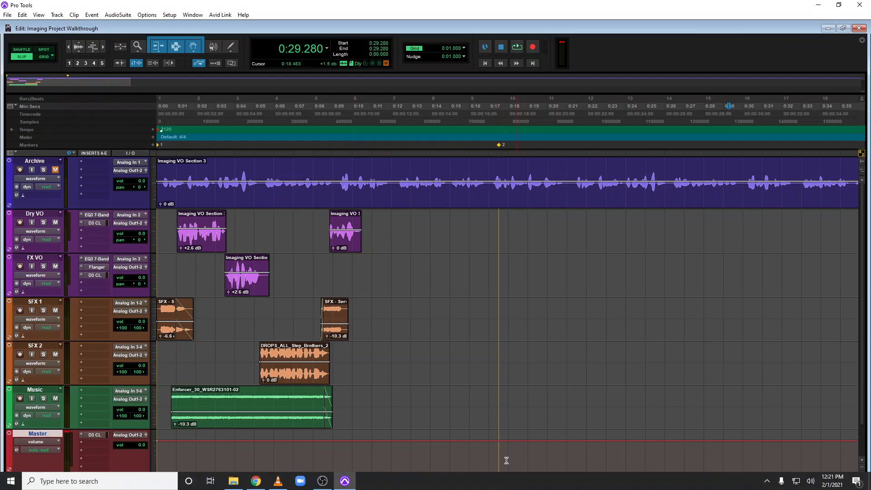
{"action": "left_click", "coordinate": [323, 481]}
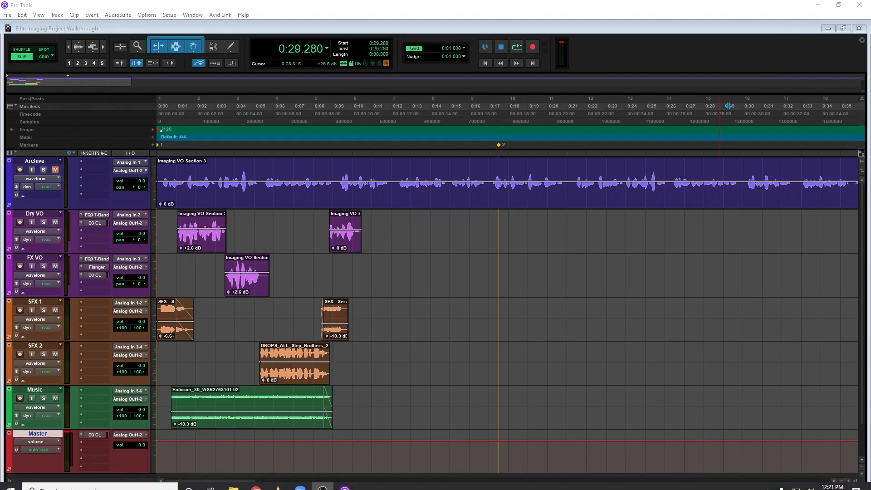